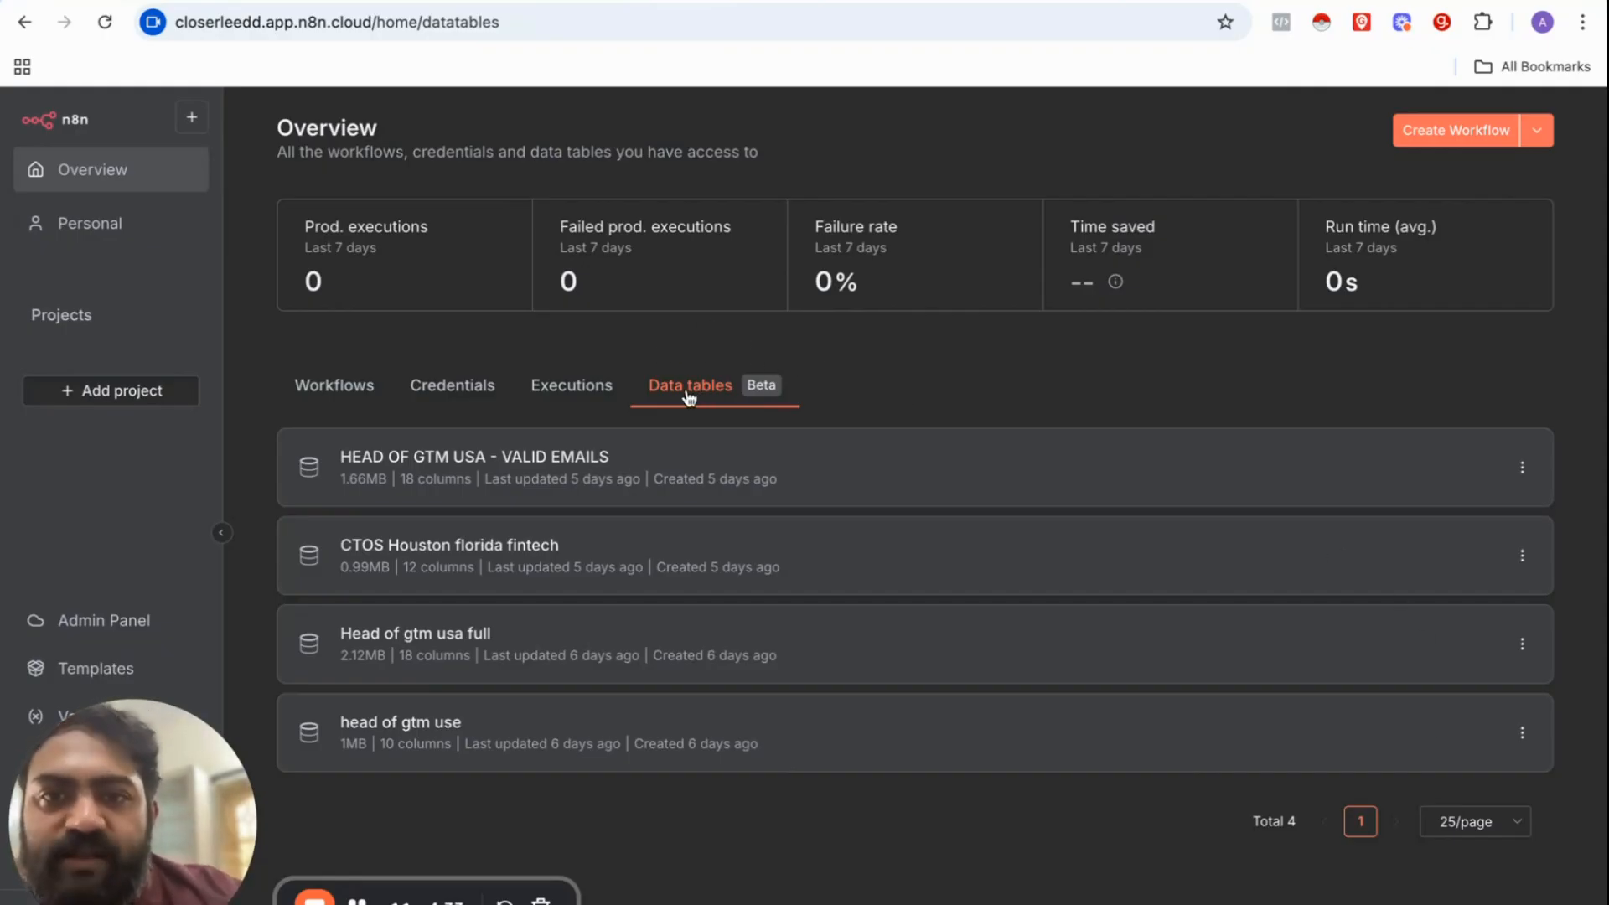
{"action": "left_click", "coordinate": [656, 465]}
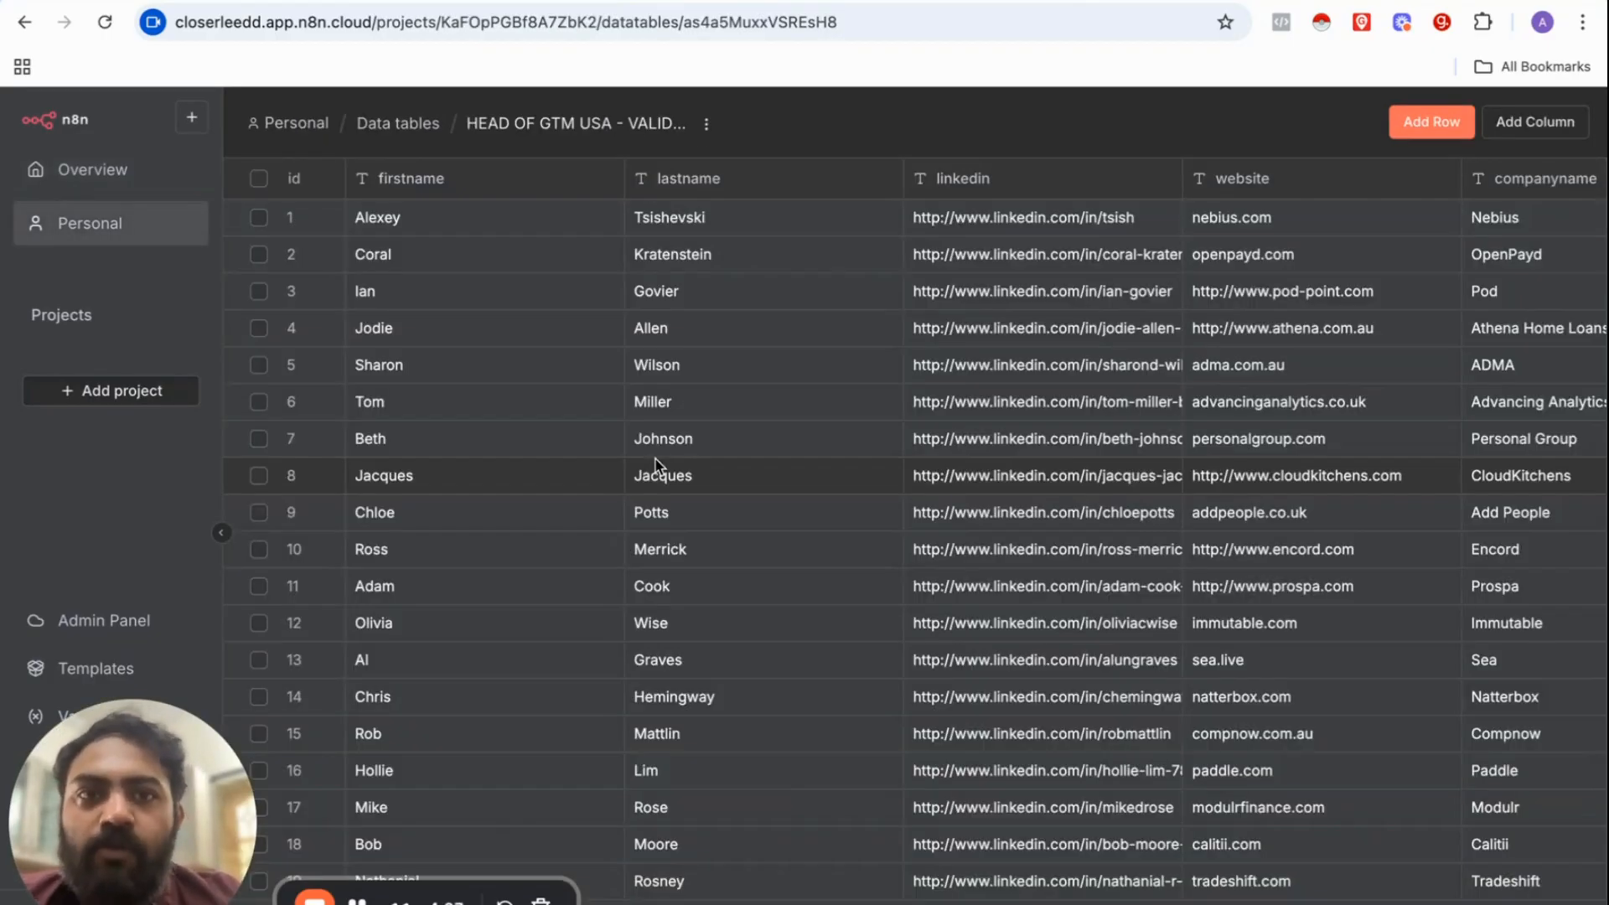
{"action": "scroll", "coordinate": [656, 465], "scroll_direction": "right", "scroll_amount": 10}
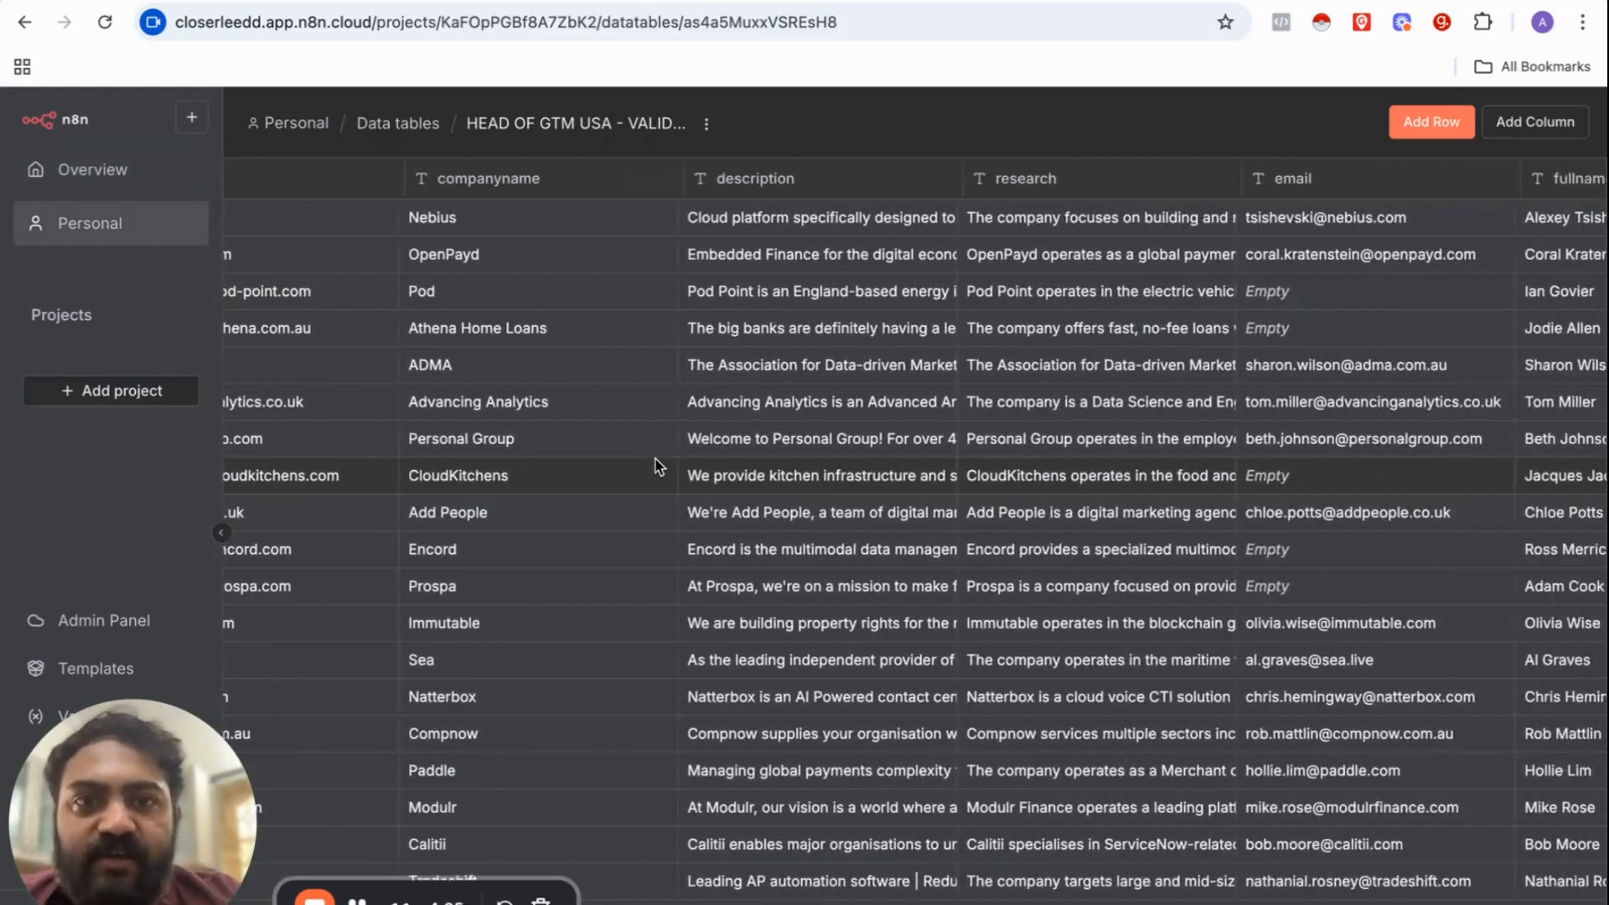
{"action": "scroll", "coordinate": [656, 465], "scroll_direction": "right", "scroll_amount": 15}
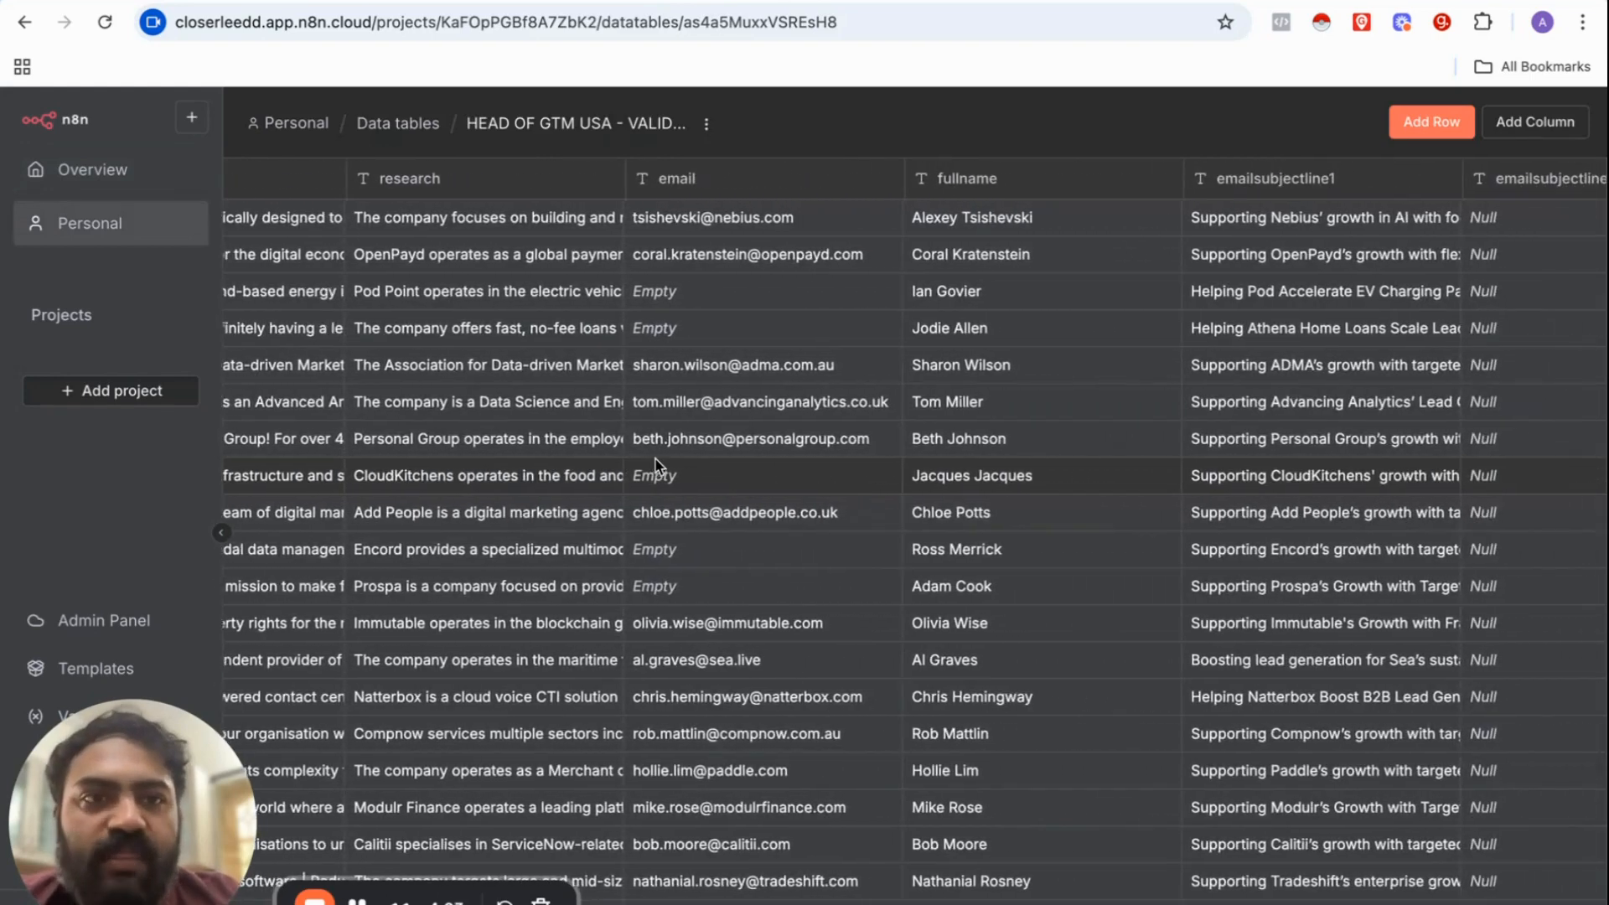
{"action": "scroll", "coordinate": [656, 465], "scroll_direction": "right", "scroll_amount": 10}
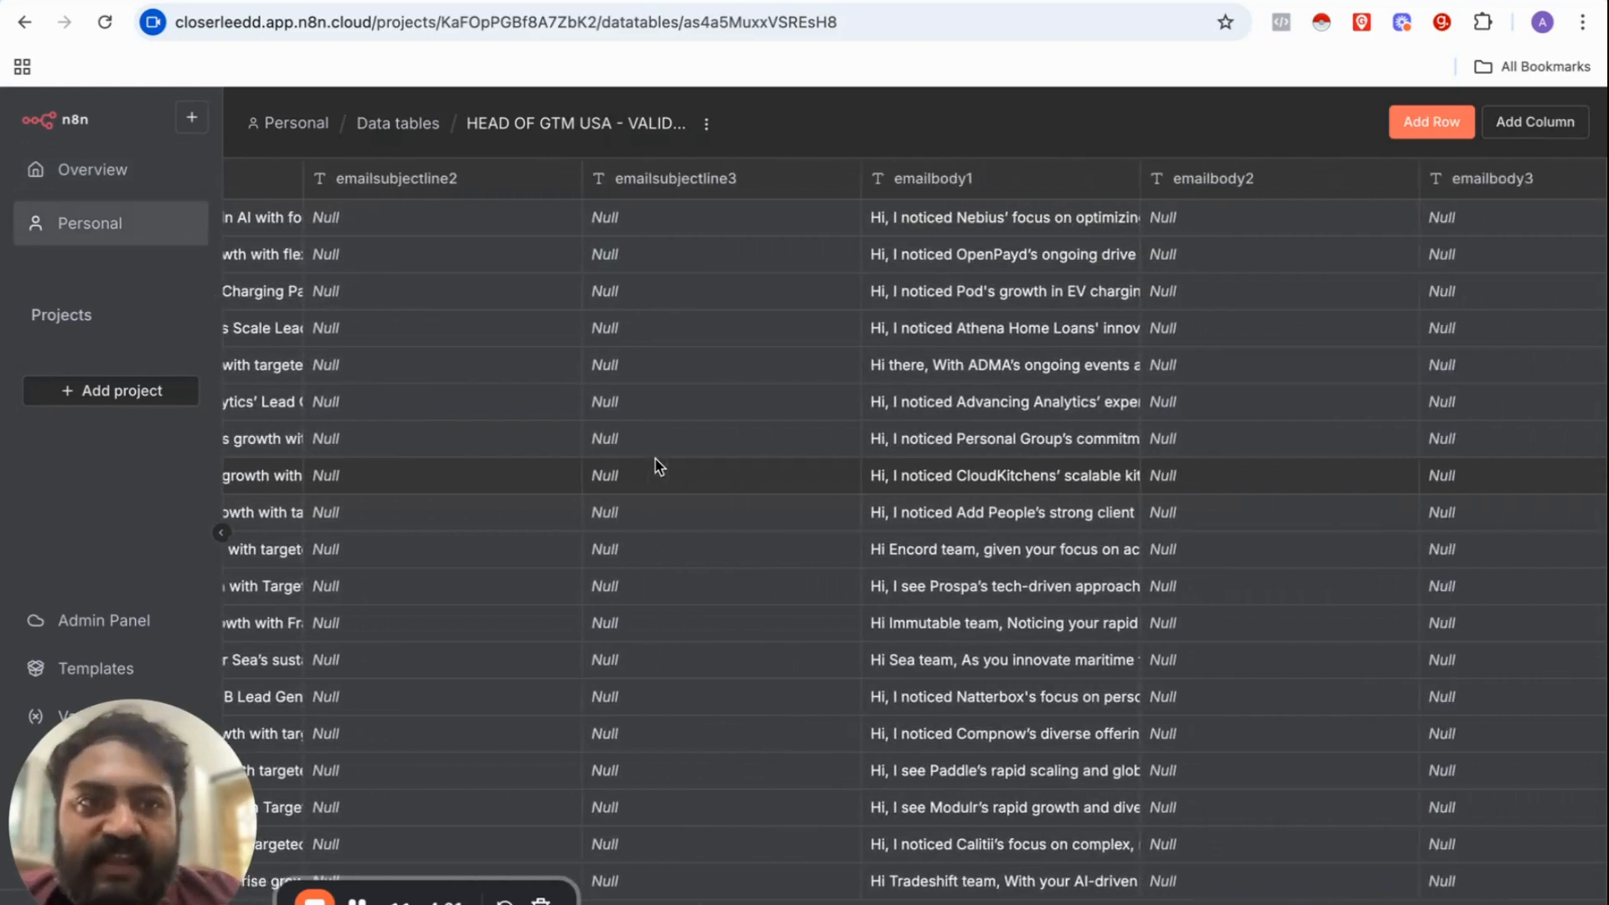
{"action": "scroll", "coordinate": [656, 465], "scroll_direction": "right", "scroll_amount": 1}
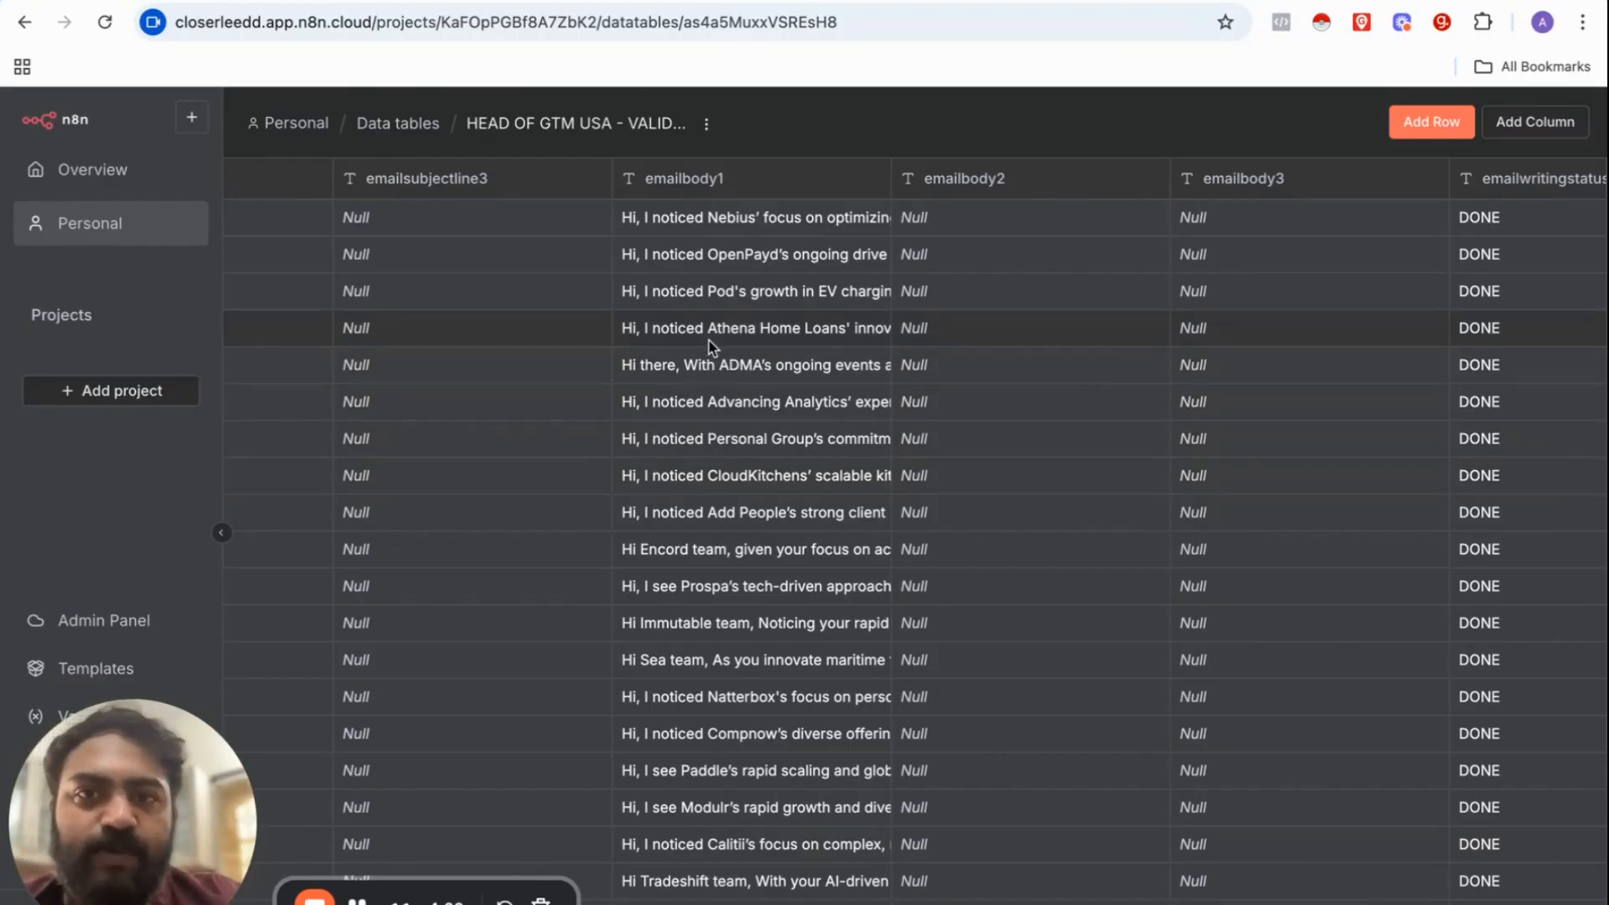
{"action": "scroll", "coordinate": [702, 344], "scroll_direction": "left", "scroll_amount": 10}
{"action": "scroll", "coordinate": [702, 344], "scroll_direction": "left", "scroll_amount": 10}
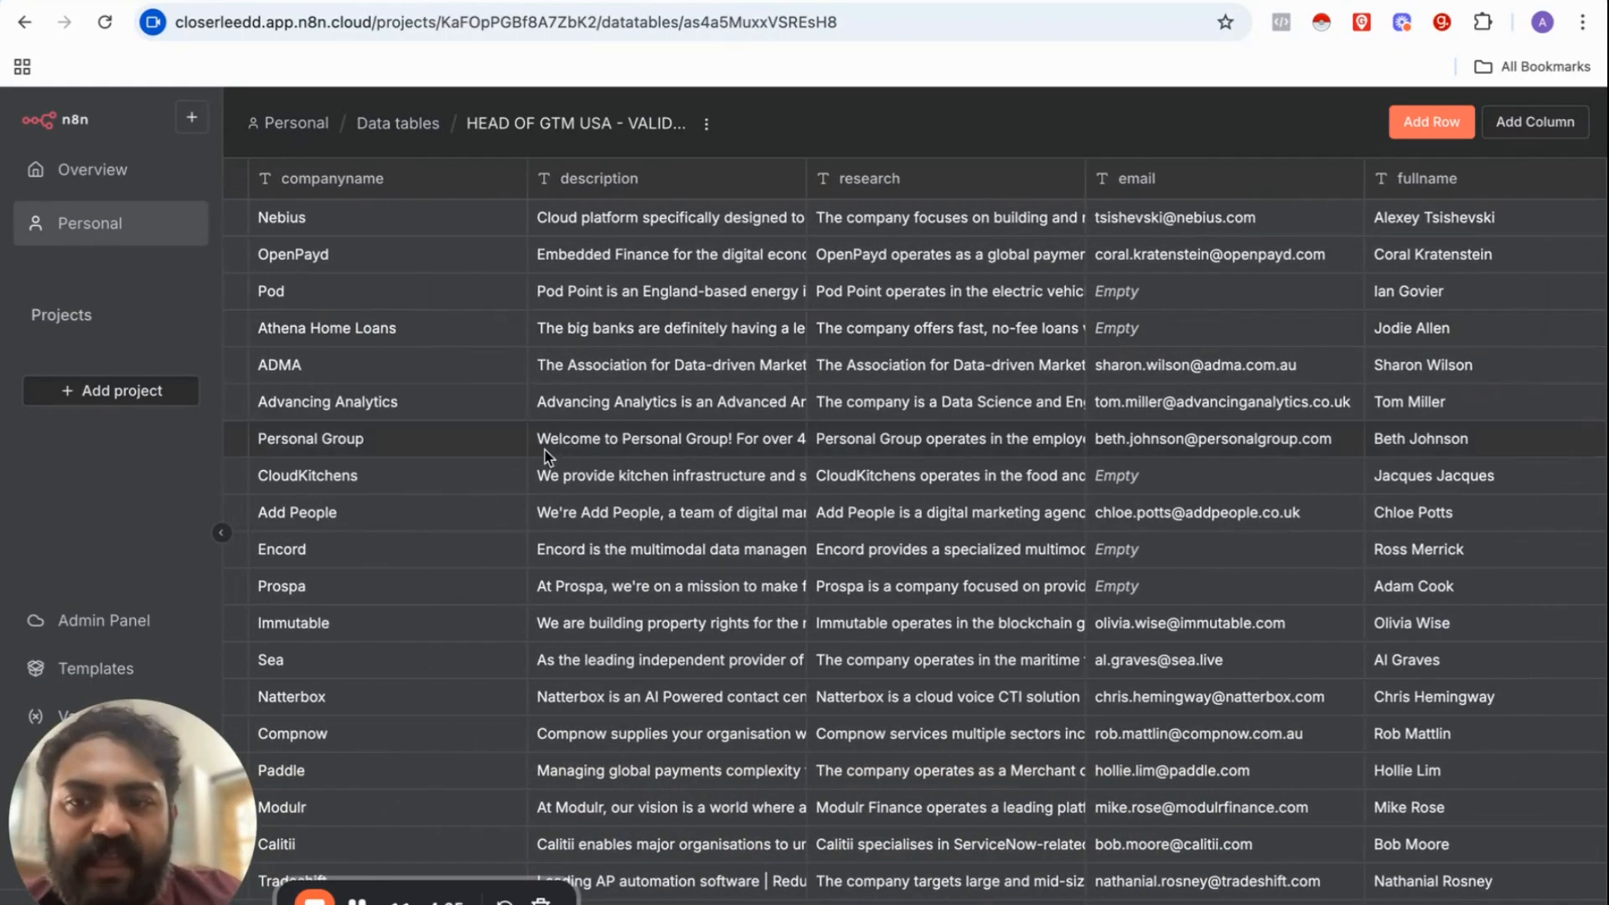
{"action": "left_click", "coordinate": [357, 902]}
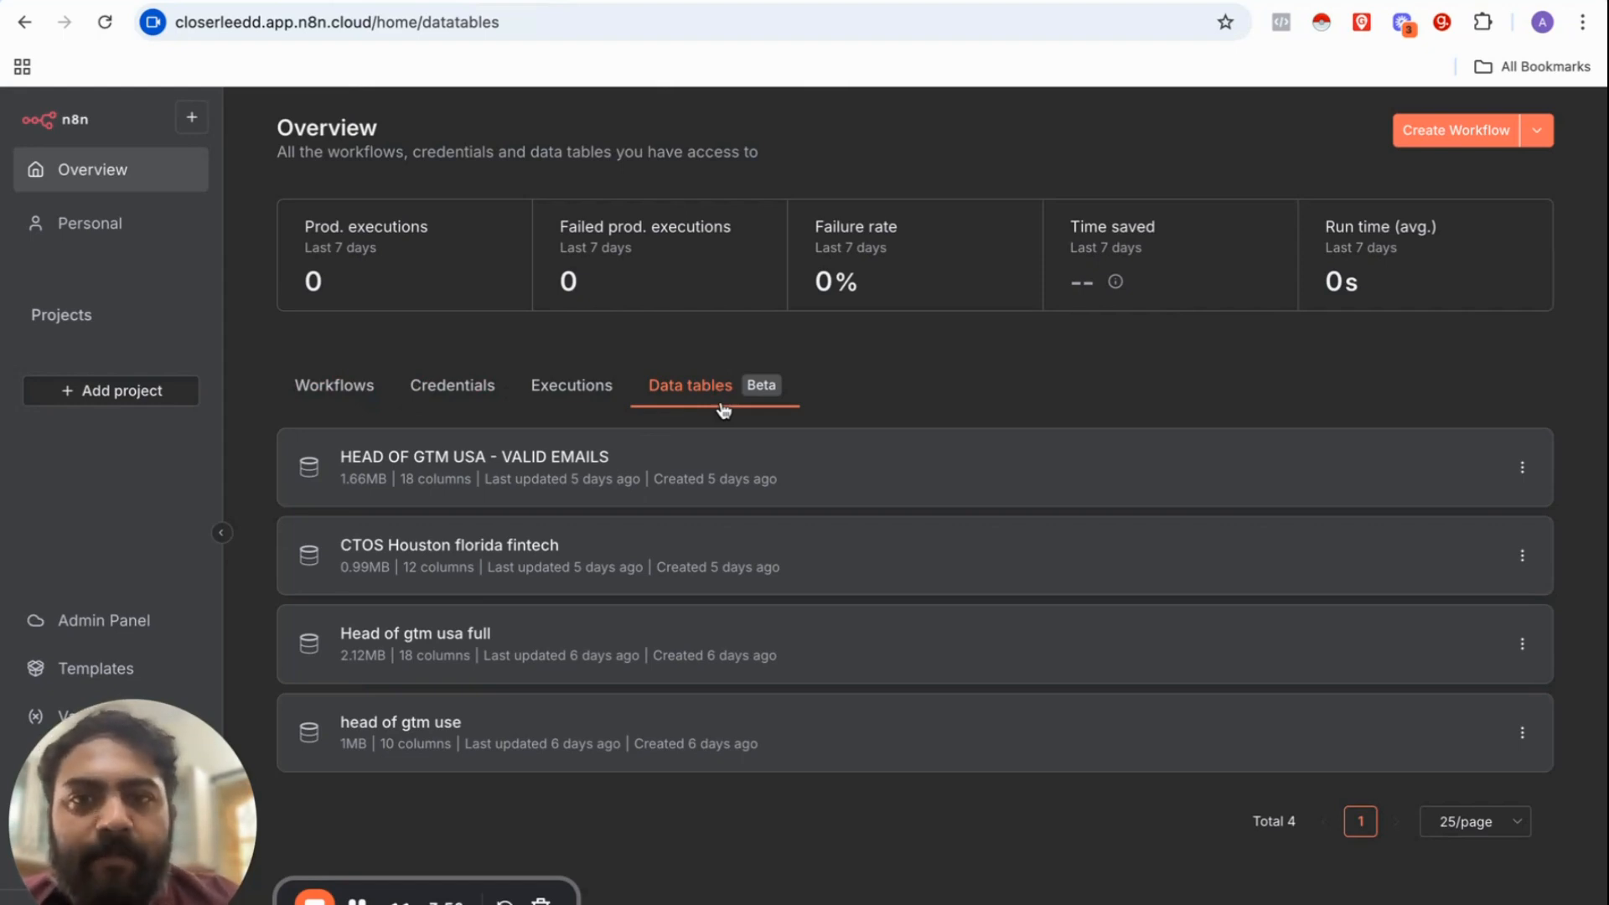
Step: Create an empty data table called 'N8N TEST ICP' from the Create menu
{"action": "left_click", "coordinate": [1546, 140]}
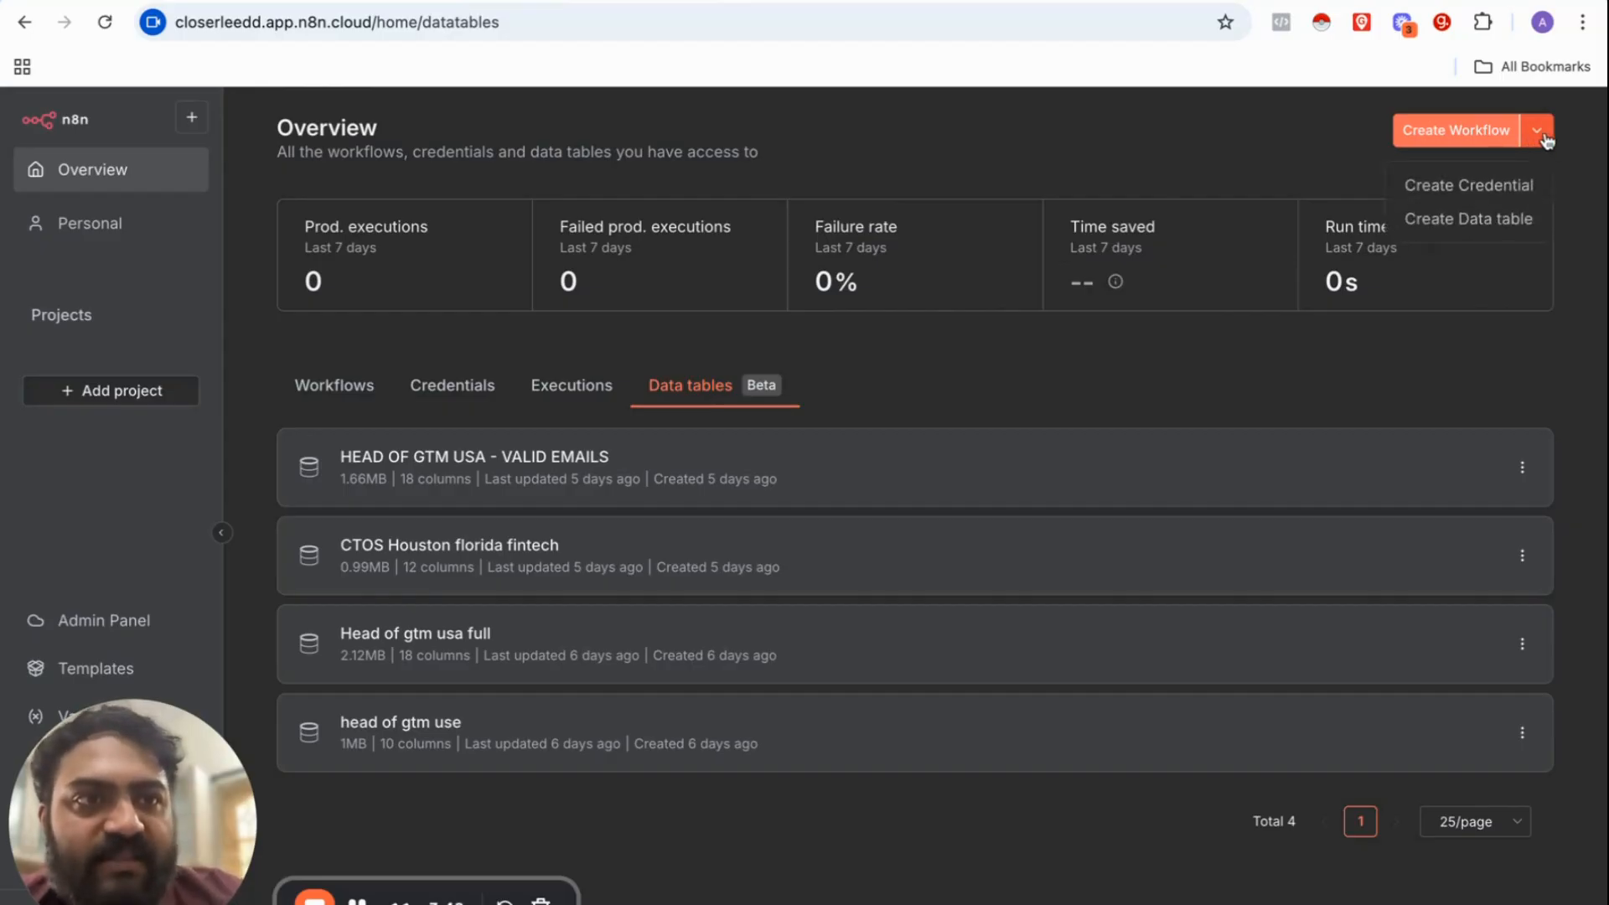
{"action": "left_click", "coordinate": [1463, 217]}
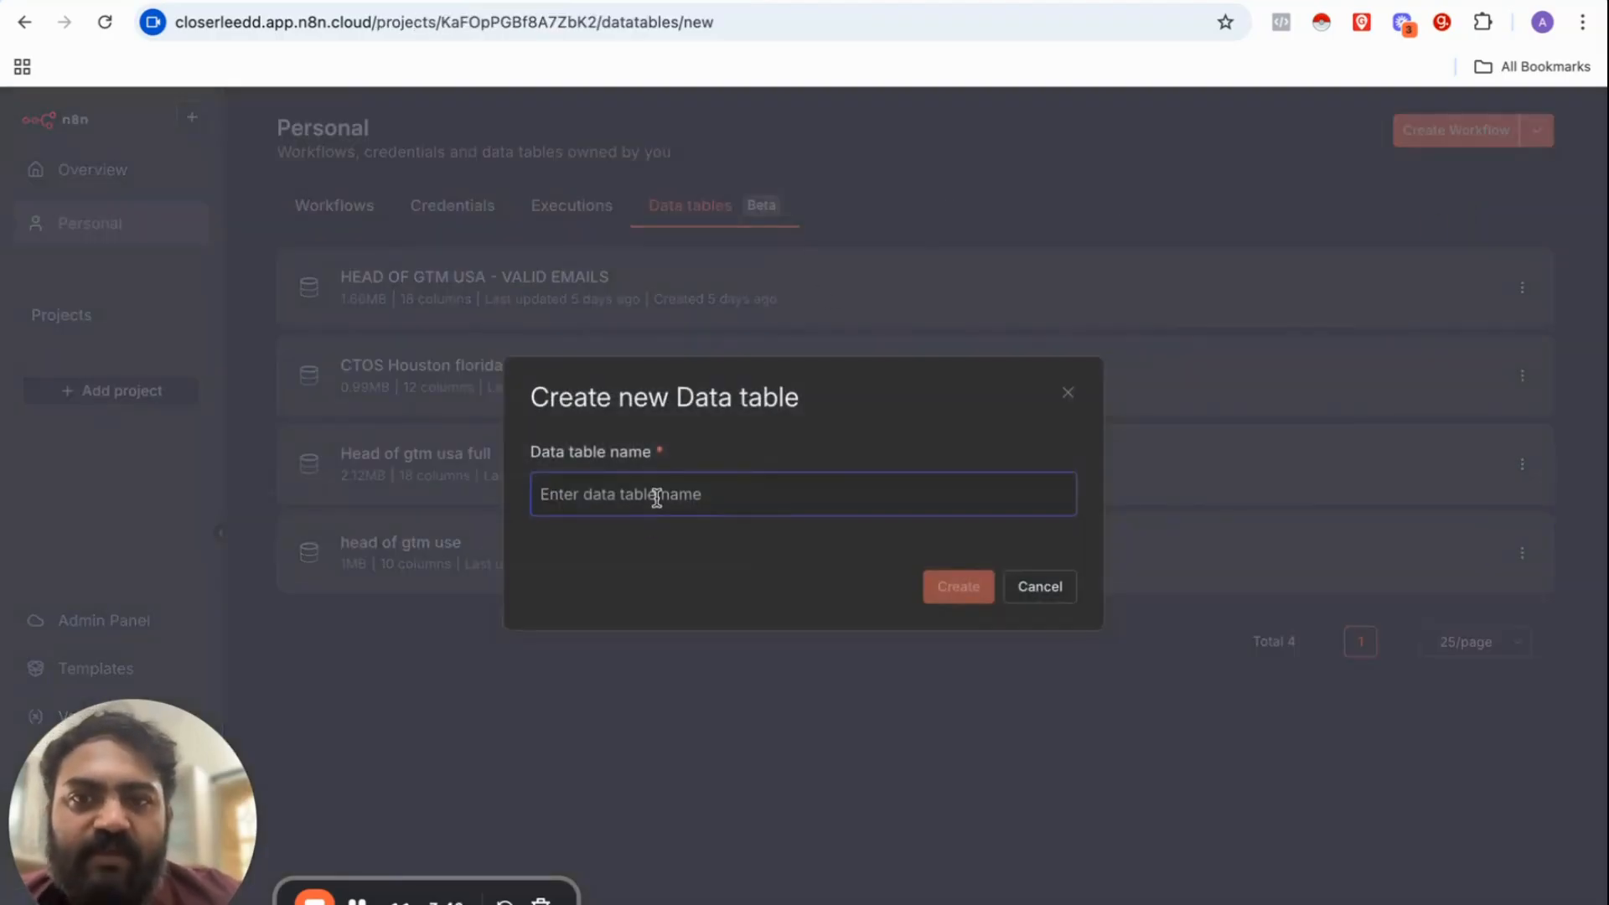
{"action": "type", "text": "N8N TEST ICP"}
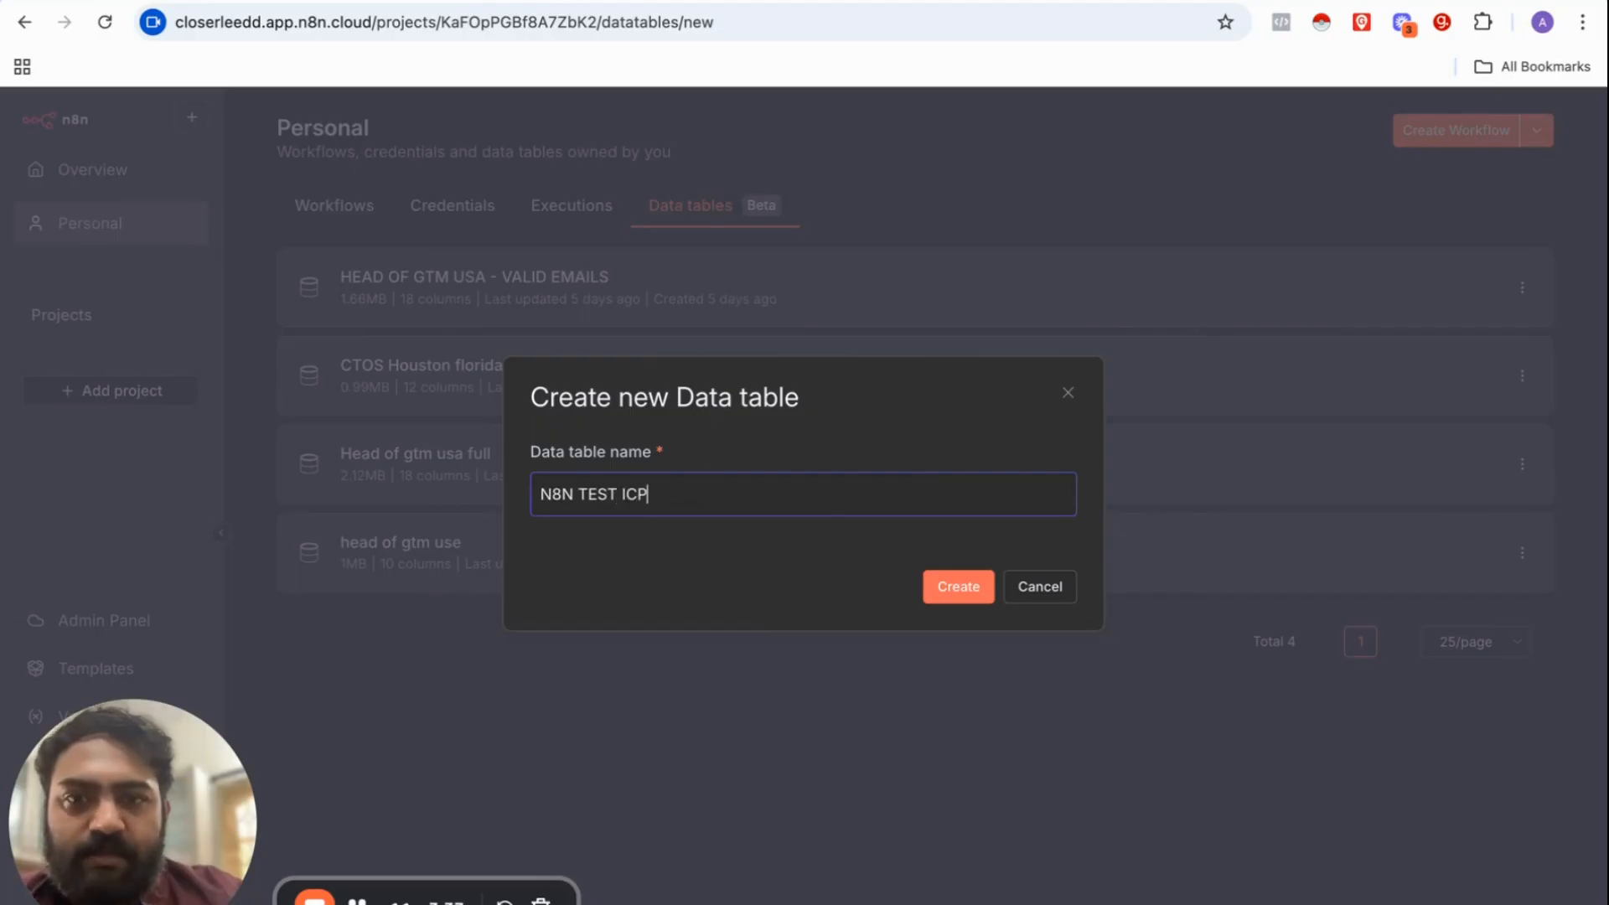
{"action": "left_click", "coordinate": [941, 598]}
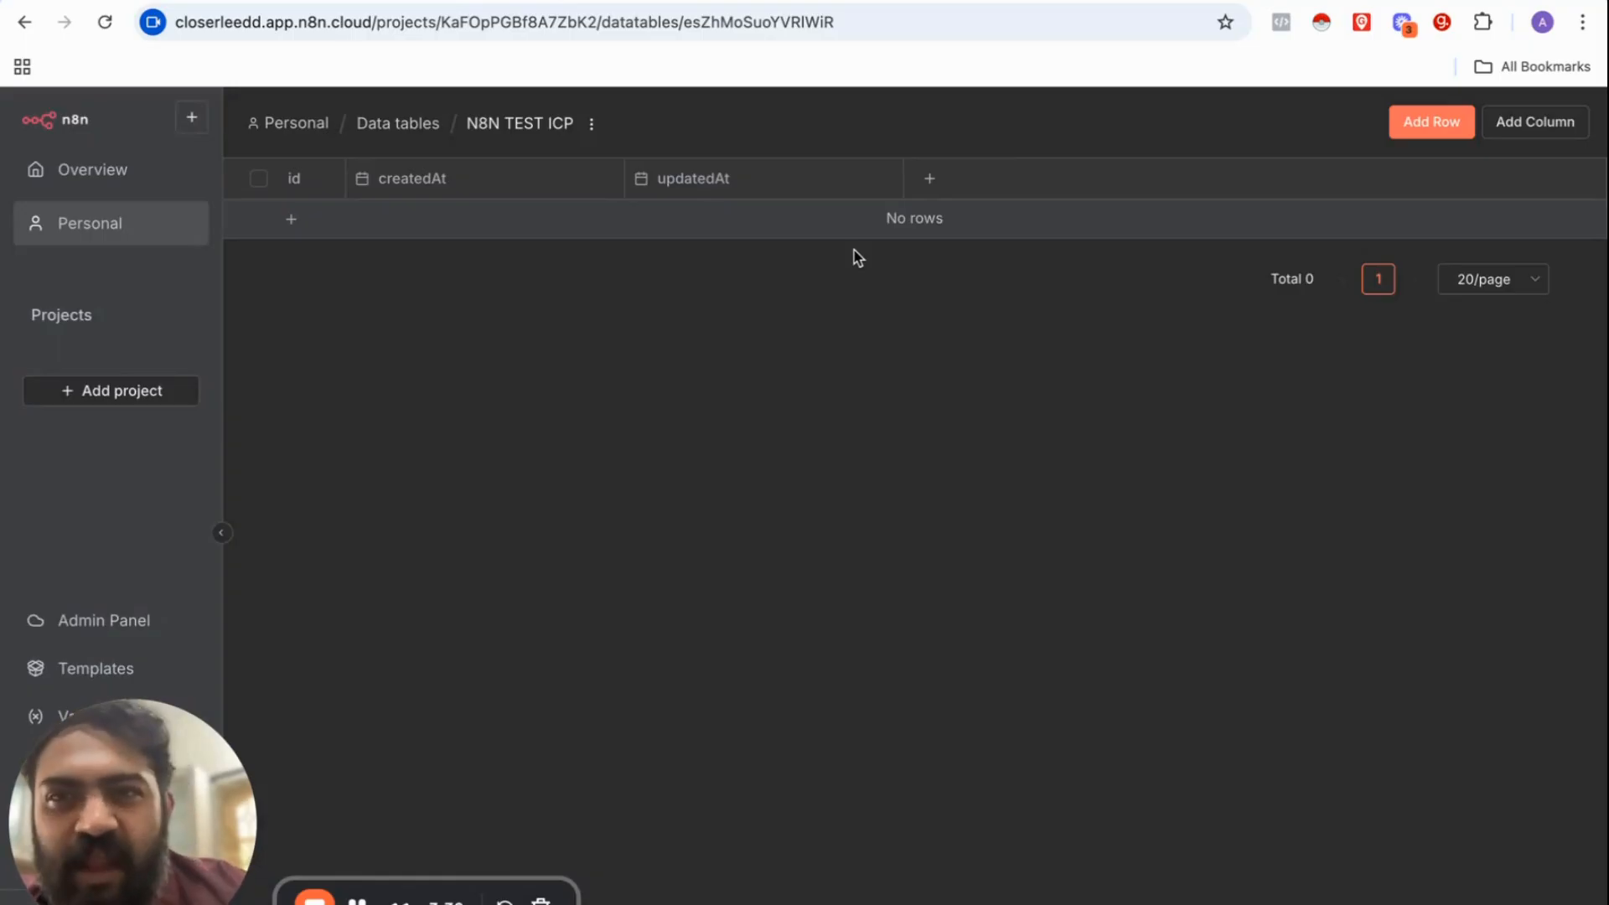
Step: Add string columns to the N8N TEST ICP table, entering names such as 'TEST', and review them
{"action": "left_click", "coordinate": [1508, 132]}
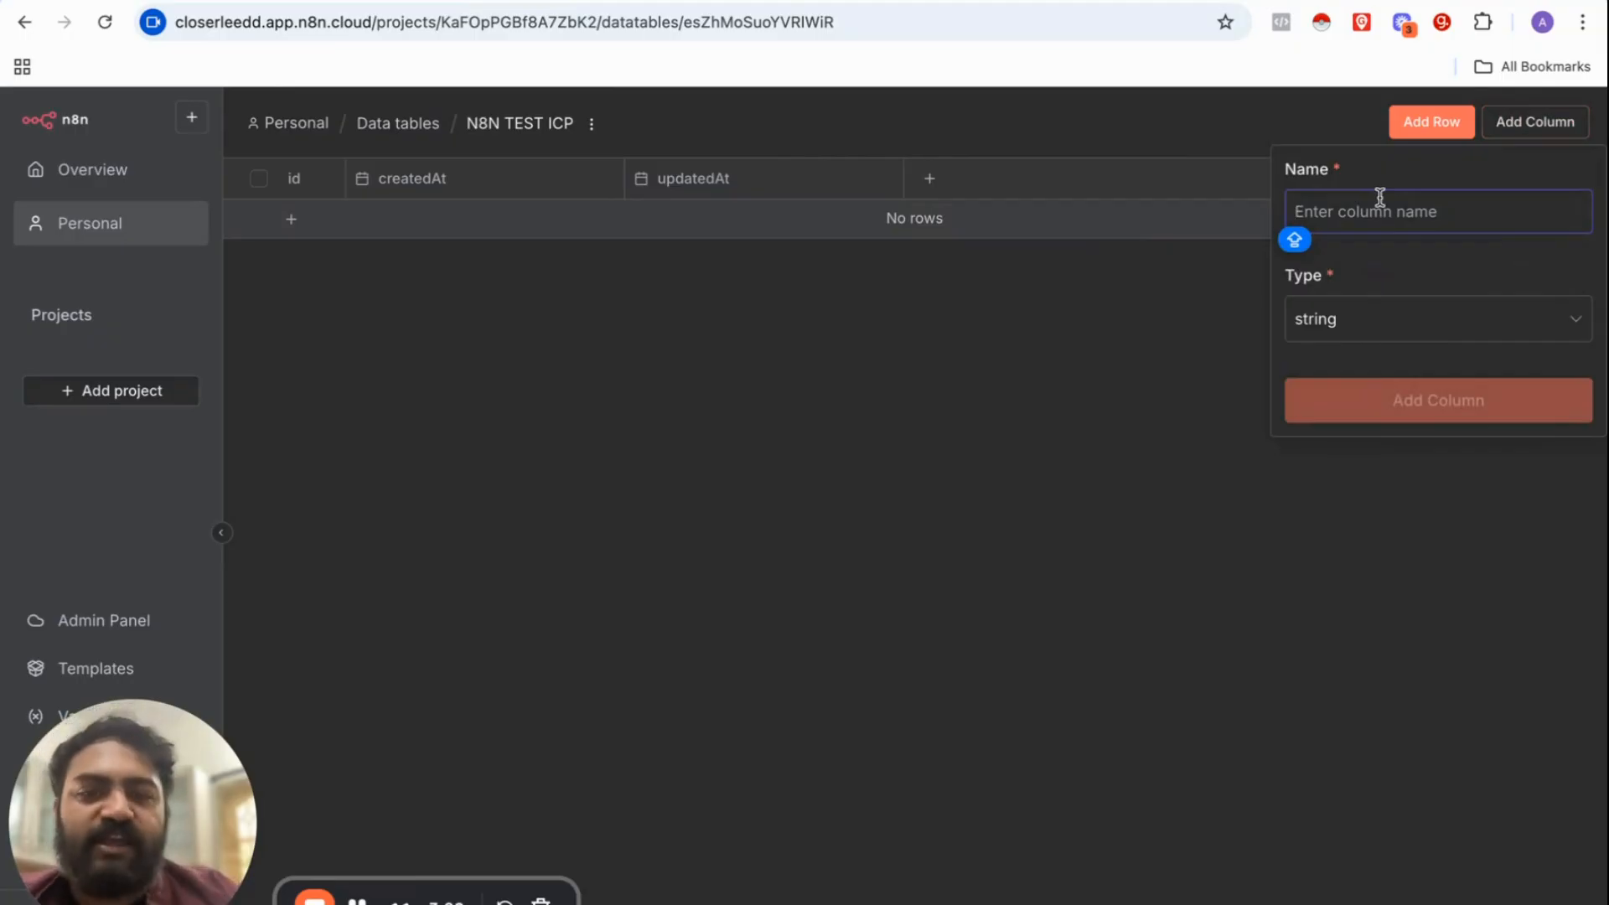
{"action": "type", "text": "f"}
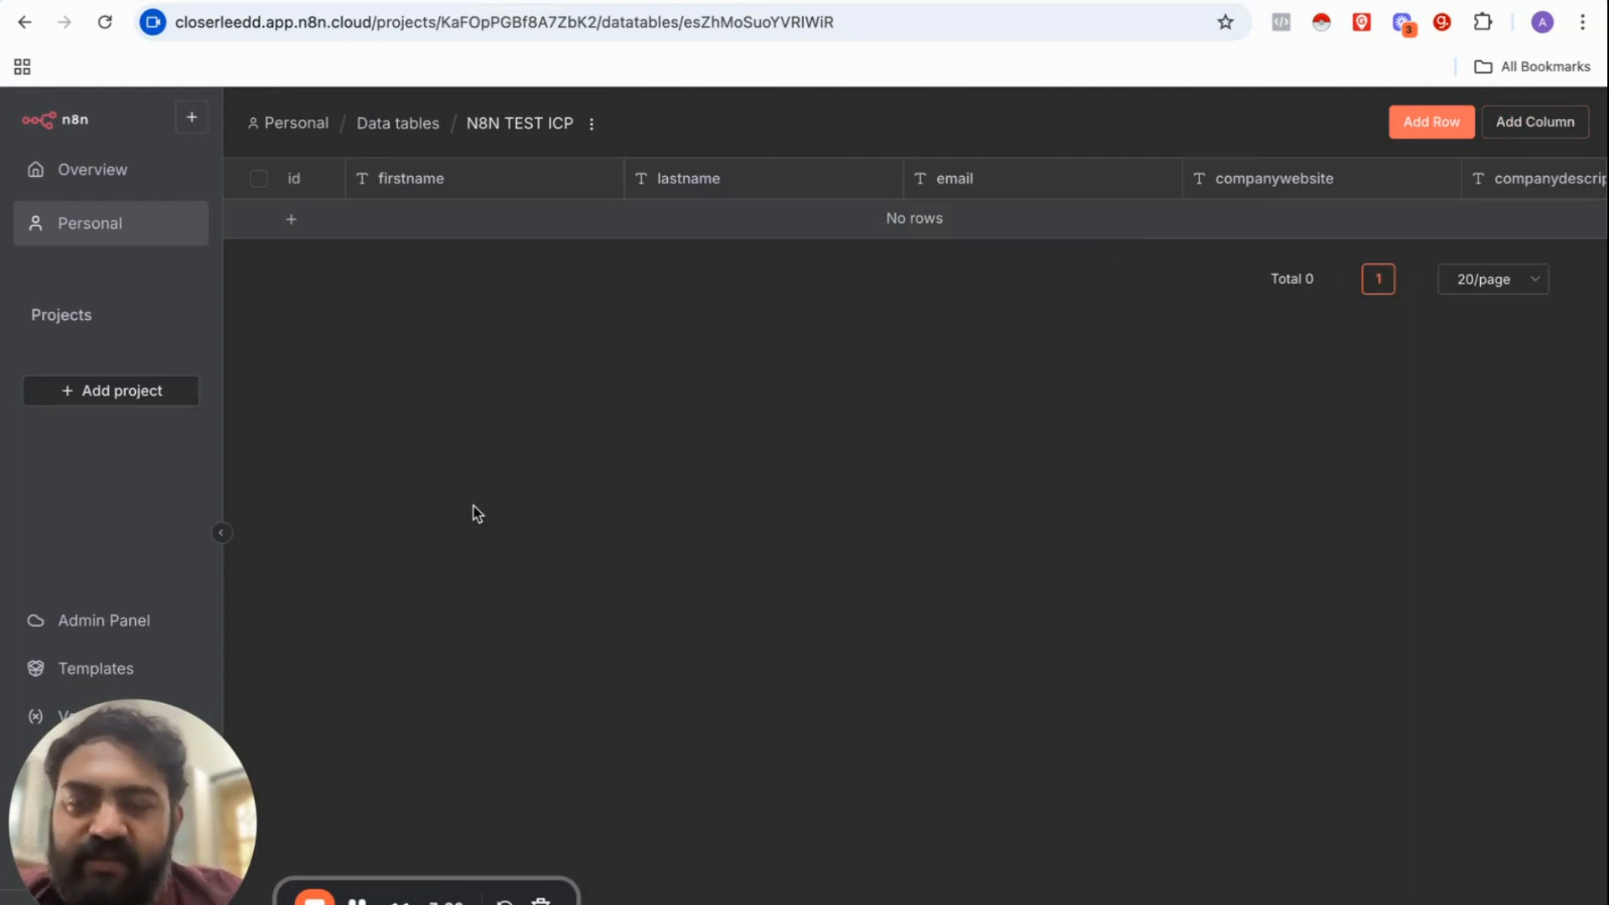
{"action": "left_click", "coordinate": [1523, 135]}
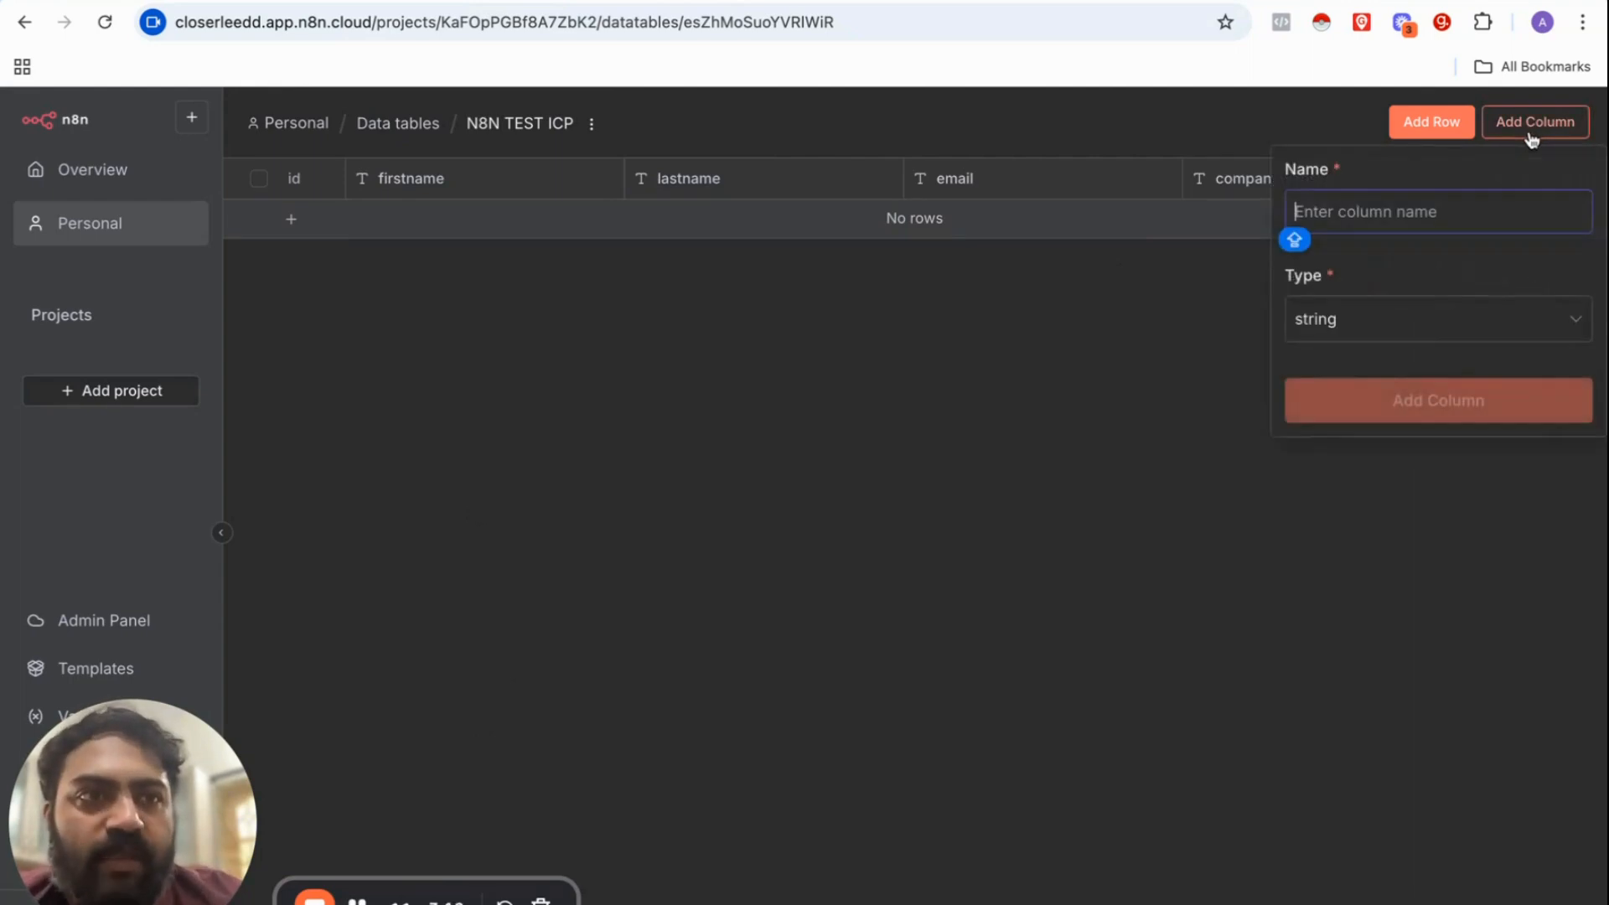
{"action": "type", "text": "TEST"}
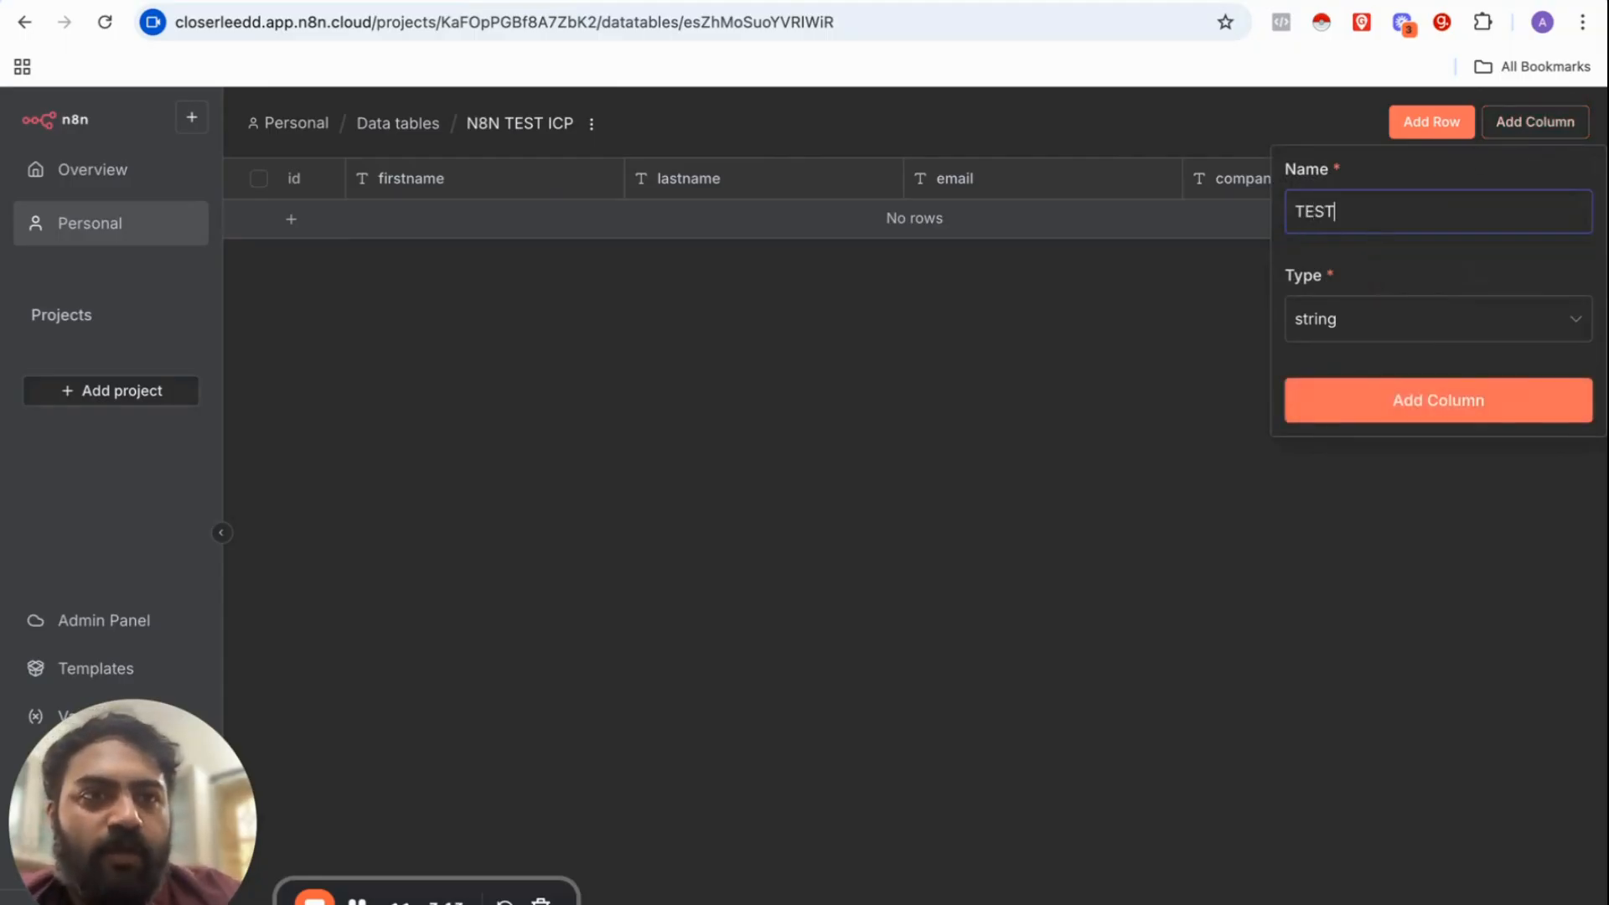
{"action": "left_click", "coordinate": [1369, 403]}
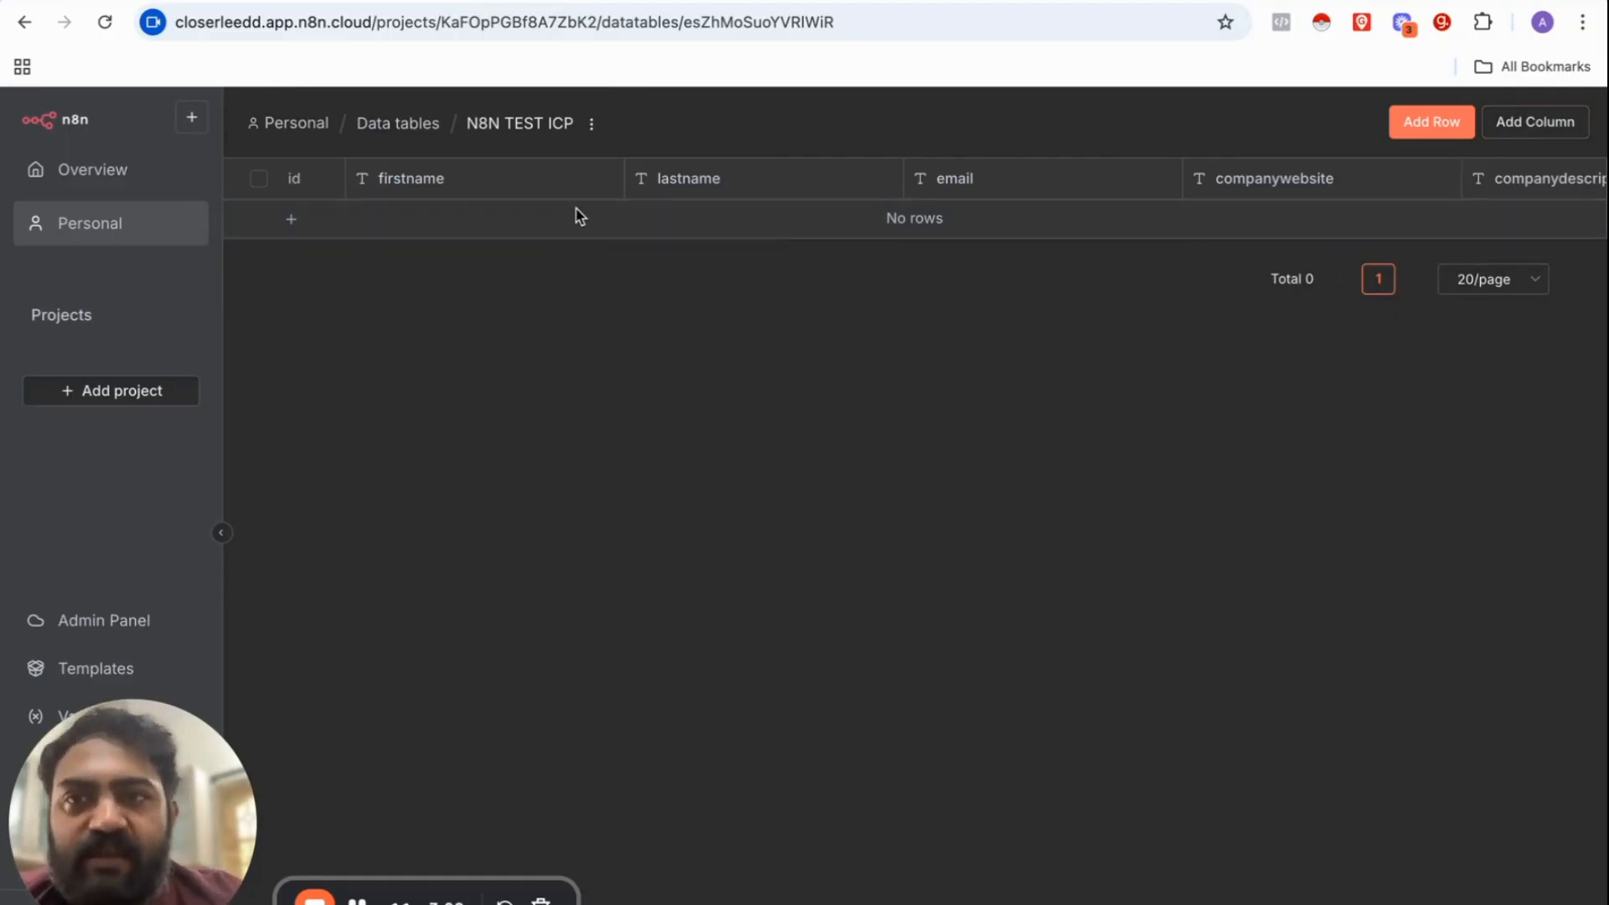
{"action": "scroll", "coordinate": [578, 216], "scroll_direction": "right", "scroll_amount": 5}
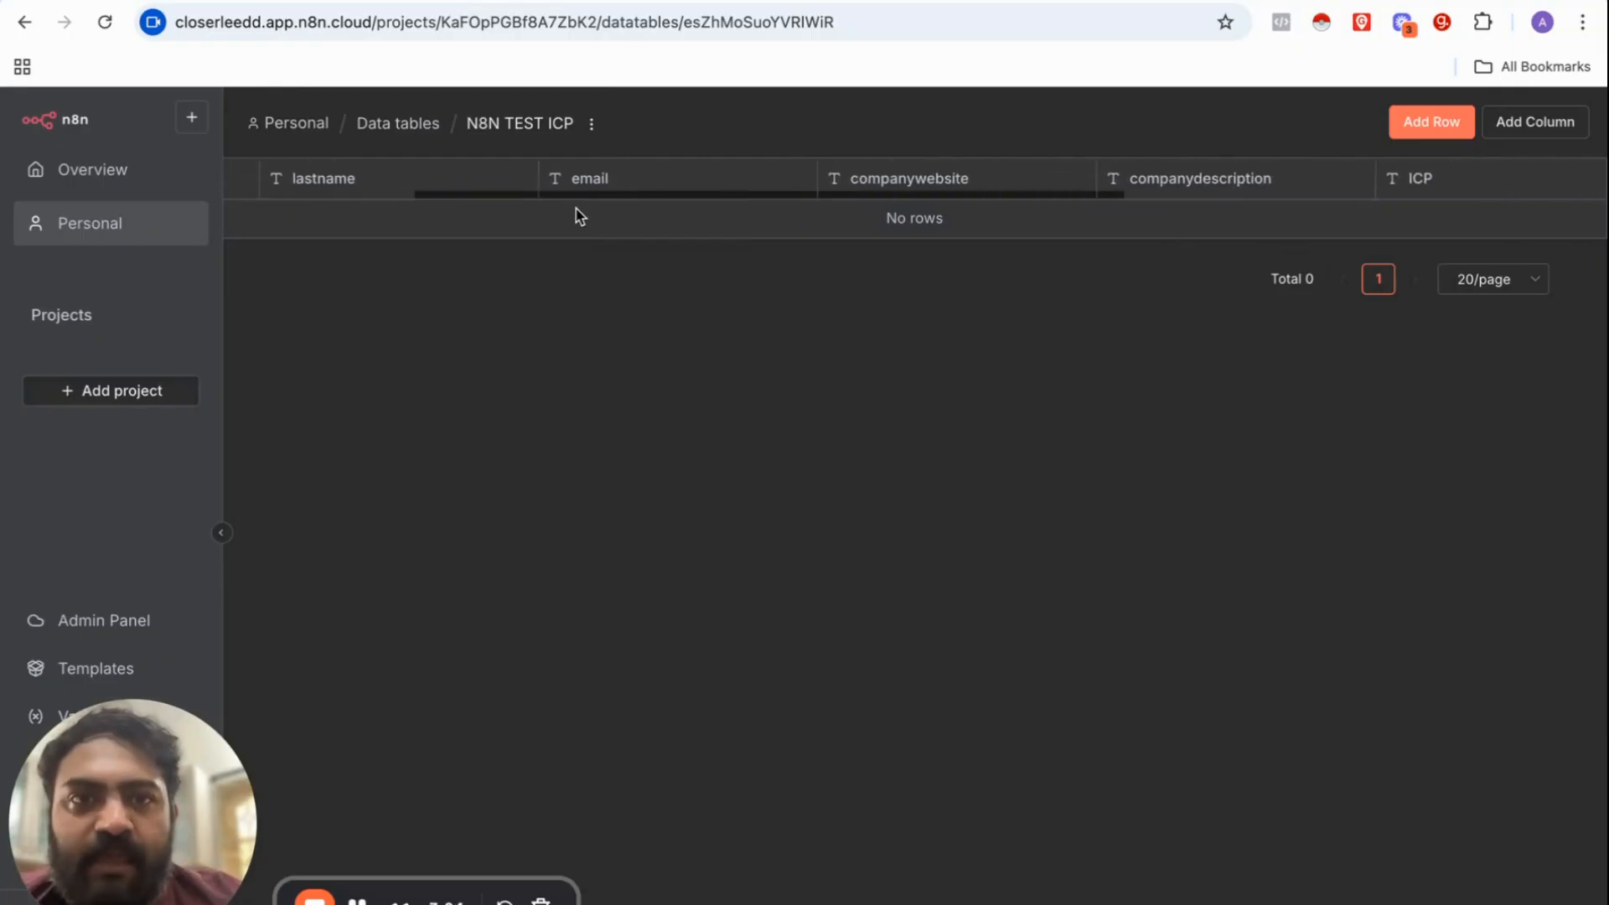
{"action": "scroll", "coordinate": [578, 217], "scroll_direction": "right", "scroll_amount": 8}
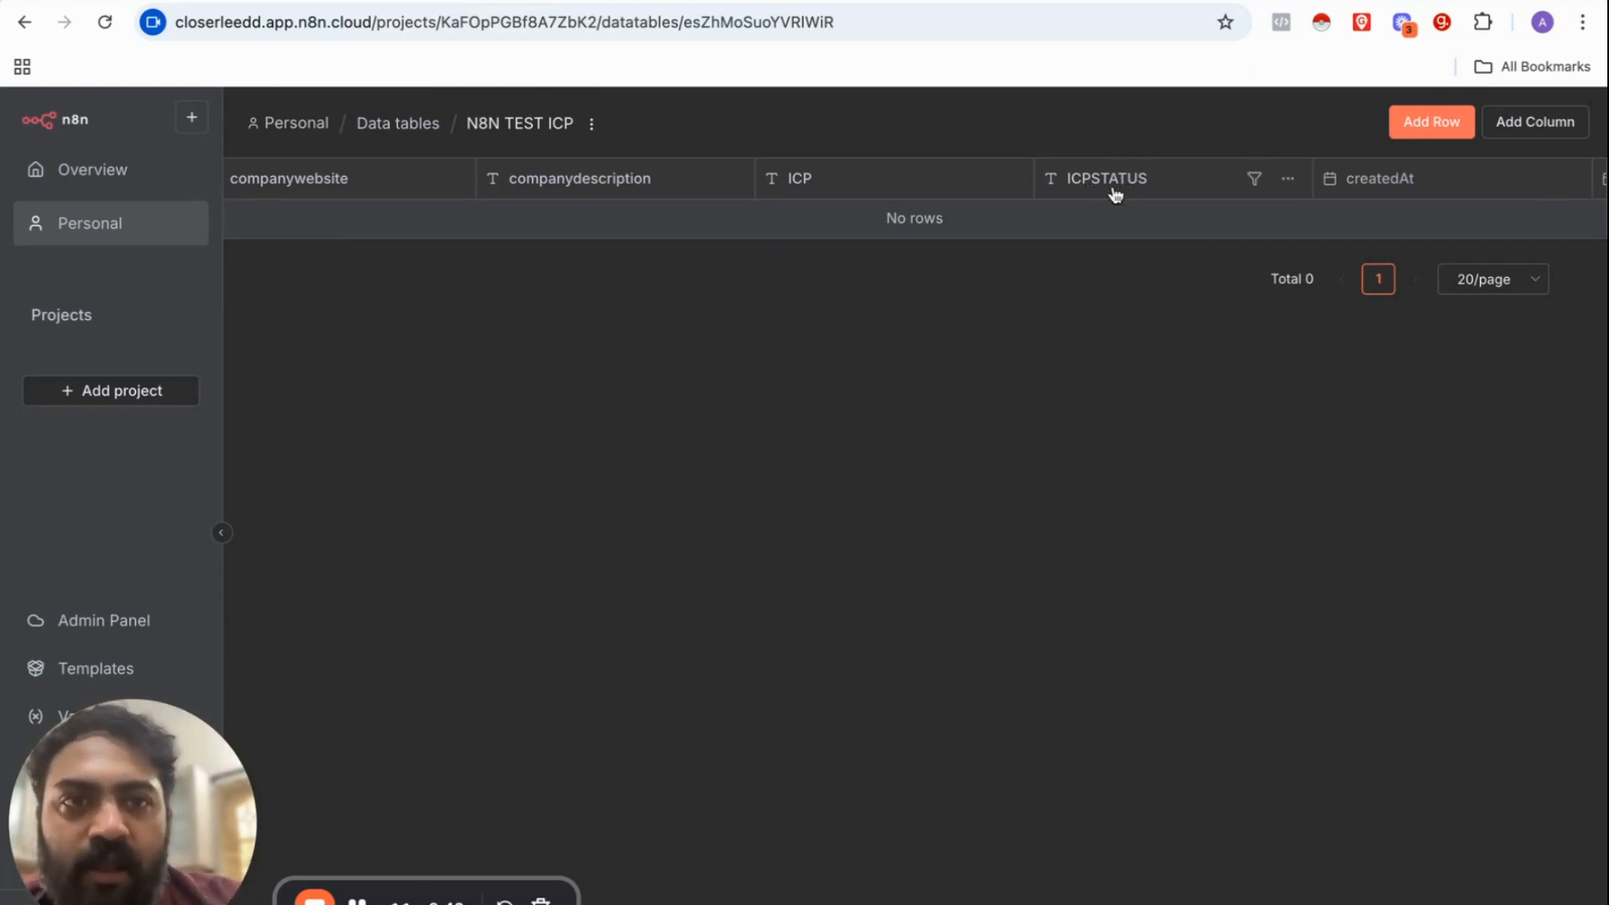
{"action": "scroll", "coordinate": [829, 204], "scroll_direction": "left", "scroll_amount": 10}
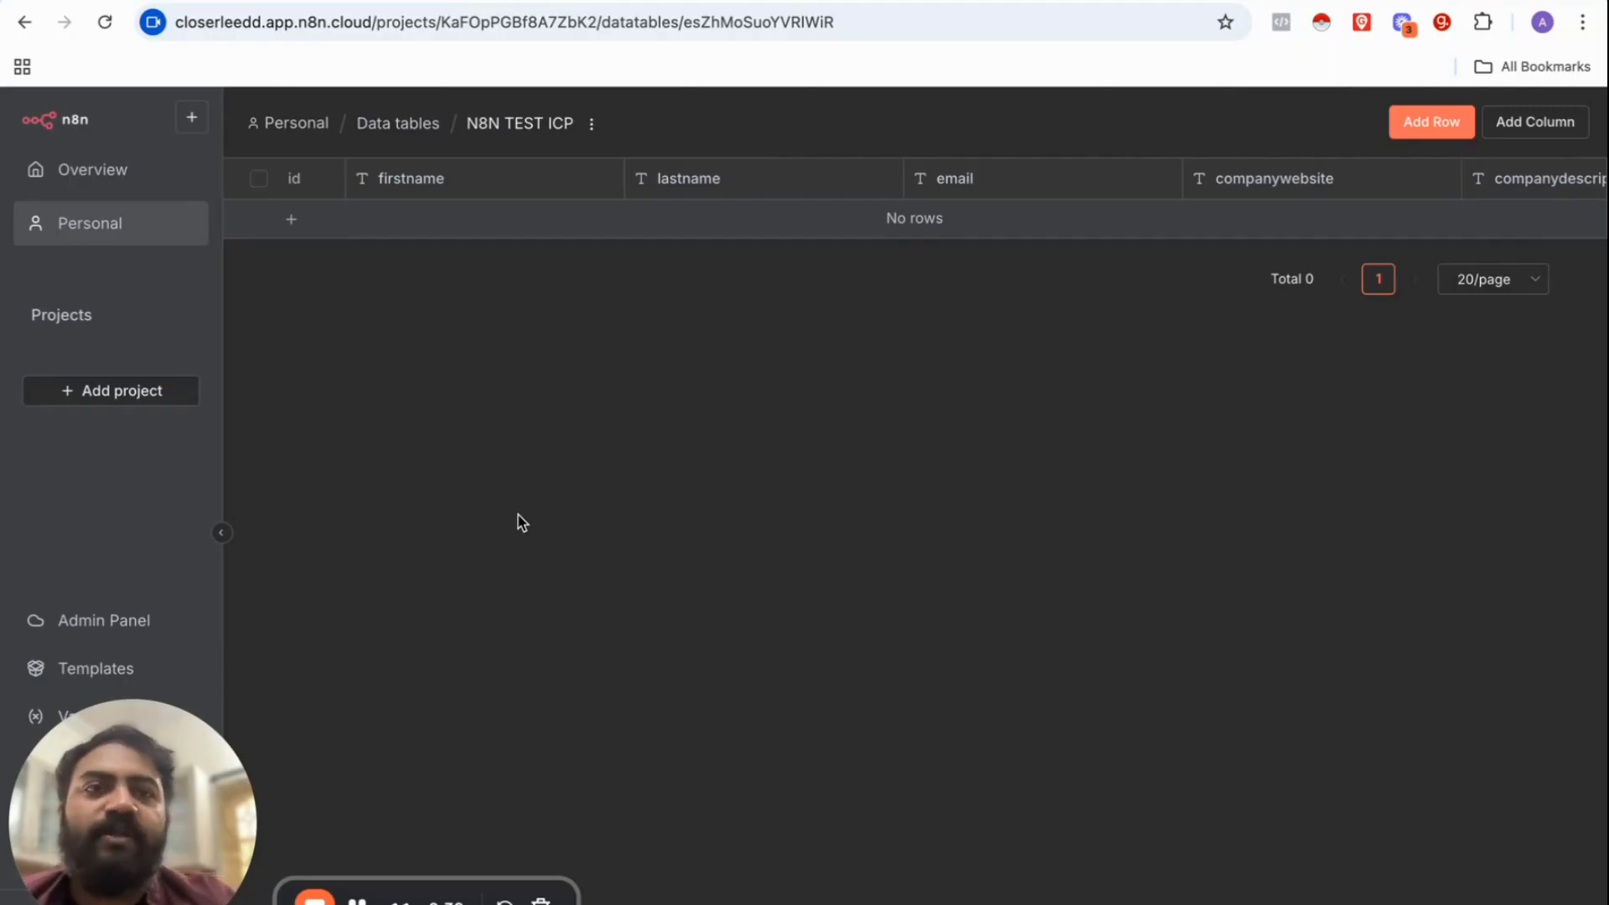
{"action": "left_click", "coordinate": [358, 895]}
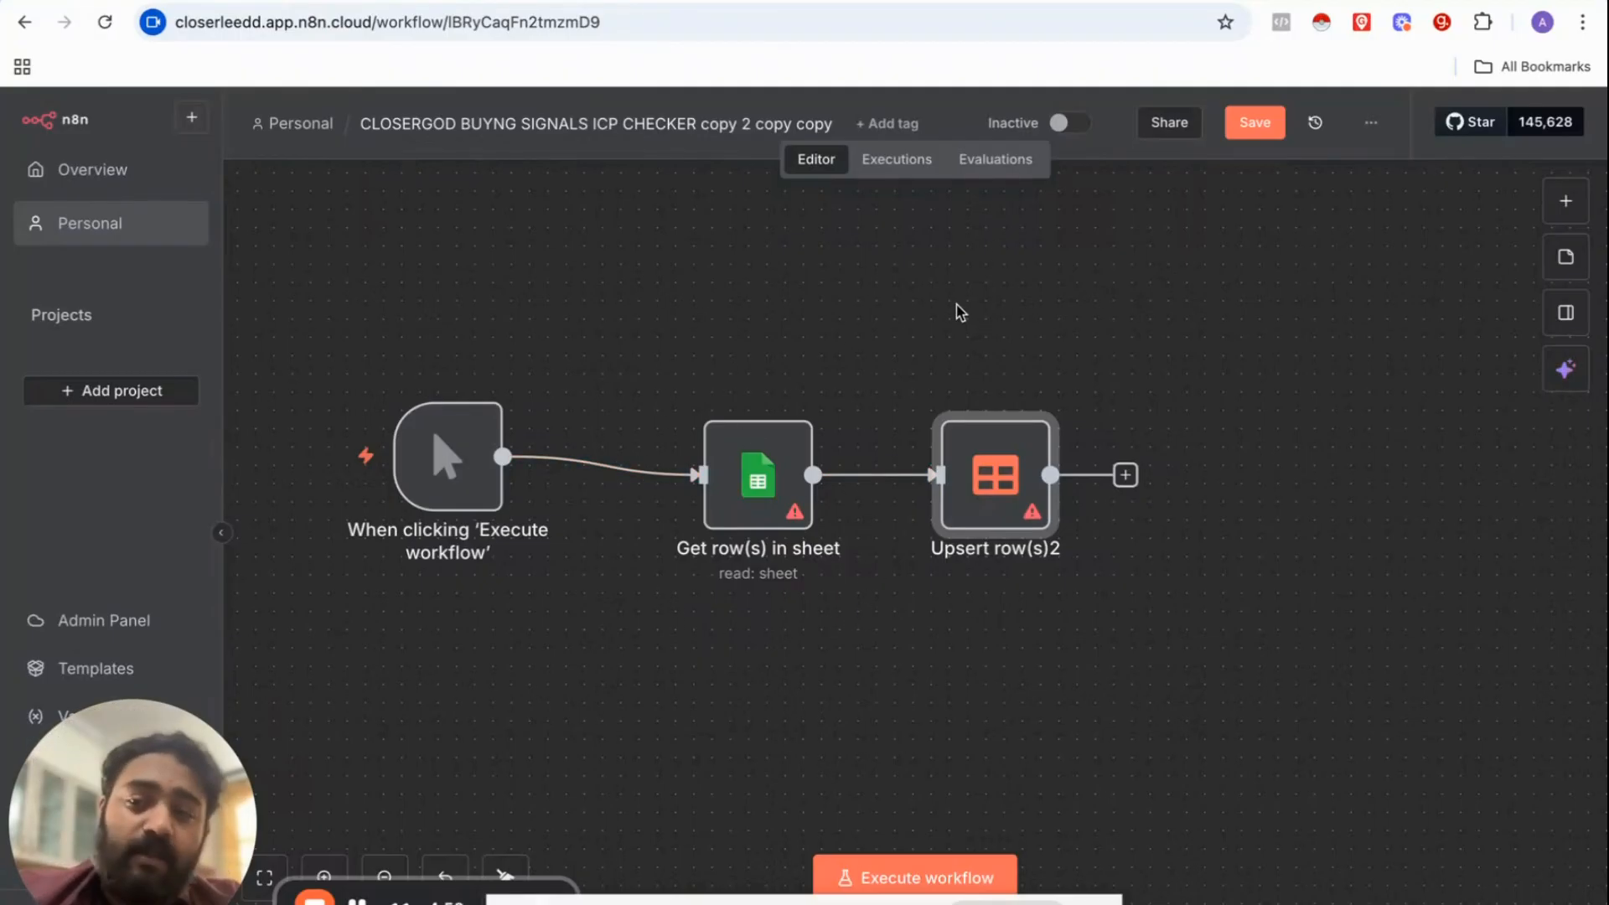
Step: Point Get row(s) in sheet at Sheet1 of the 'ctos houston florida icp clean sheet' document
{"action": "mouse_move", "coordinate": [798, 414]}
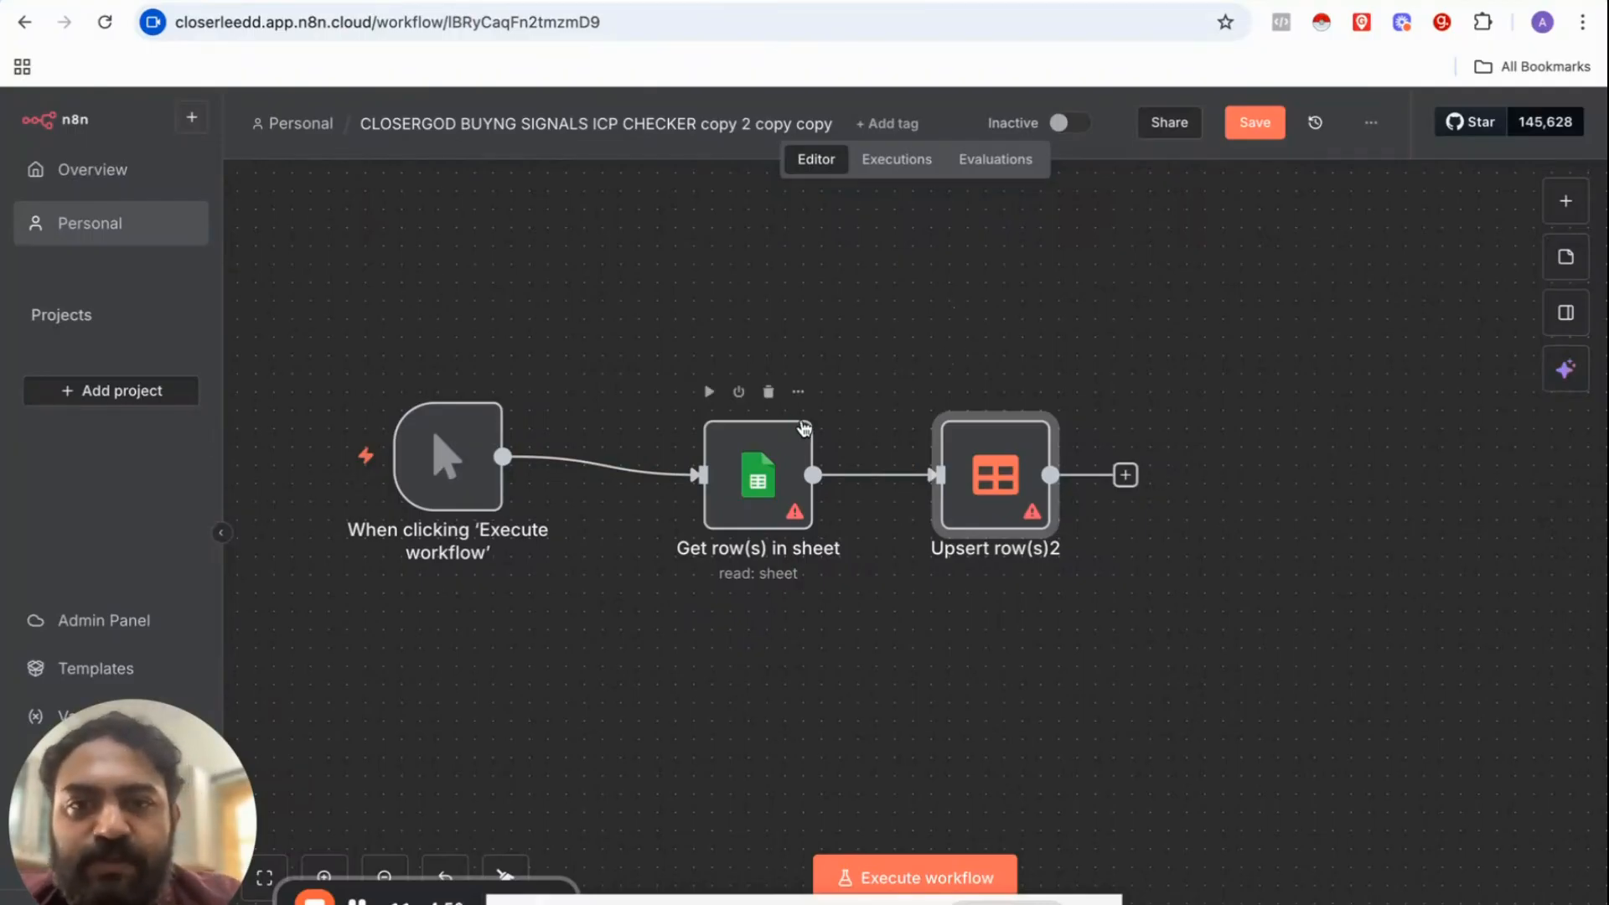
{"action": "left_click", "coordinate": [809, 392]}
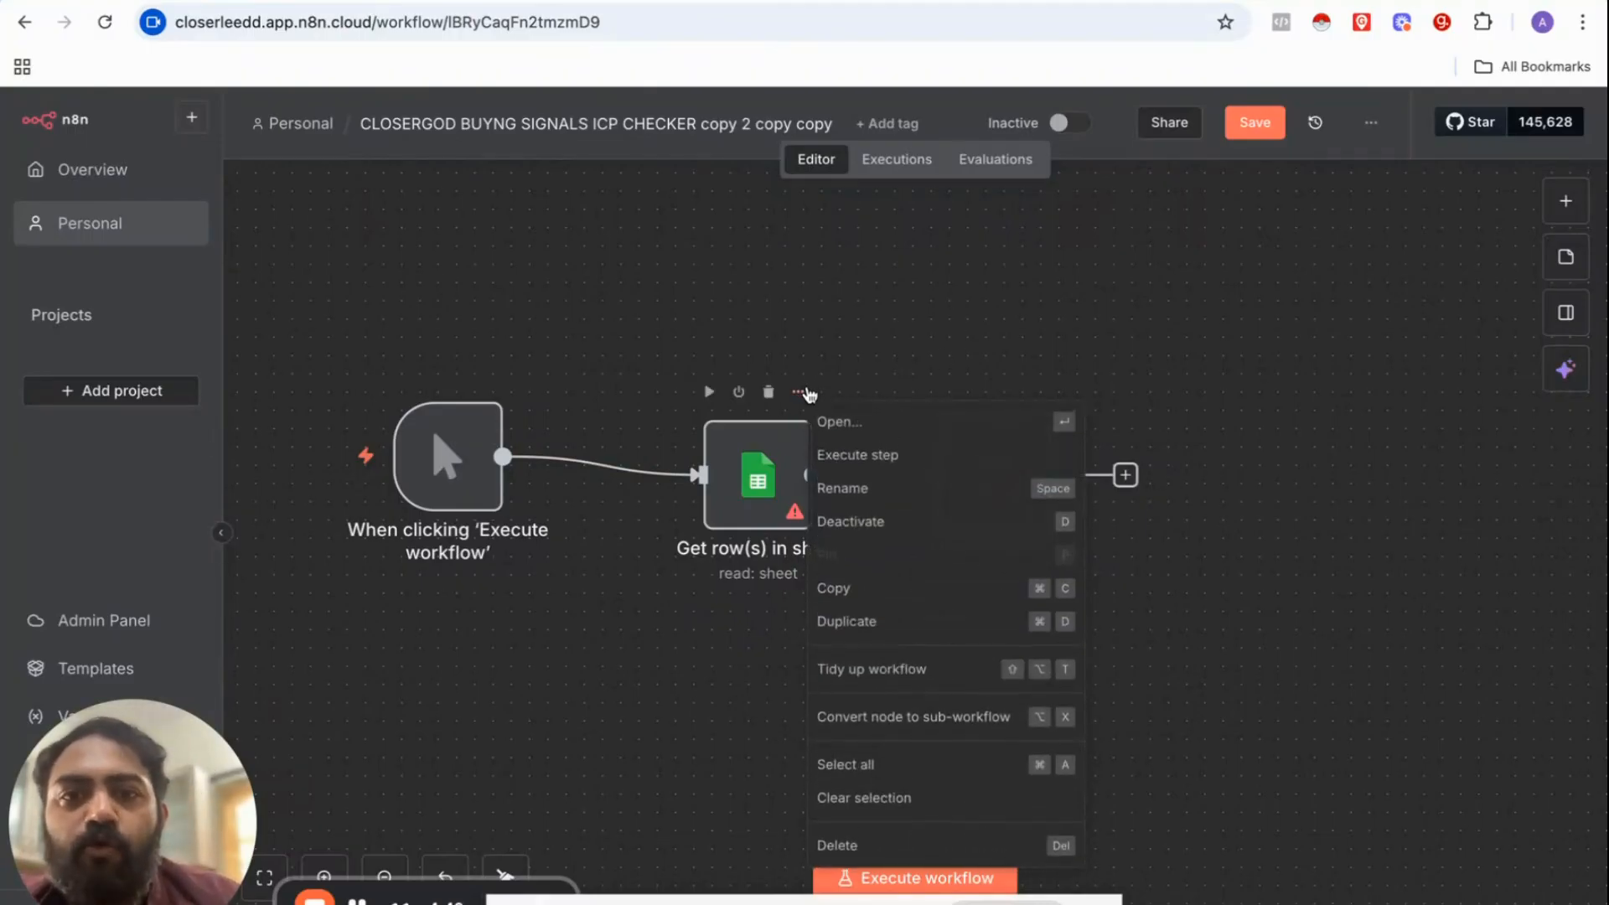
{"action": "left_click", "coordinate": [833, 425]}
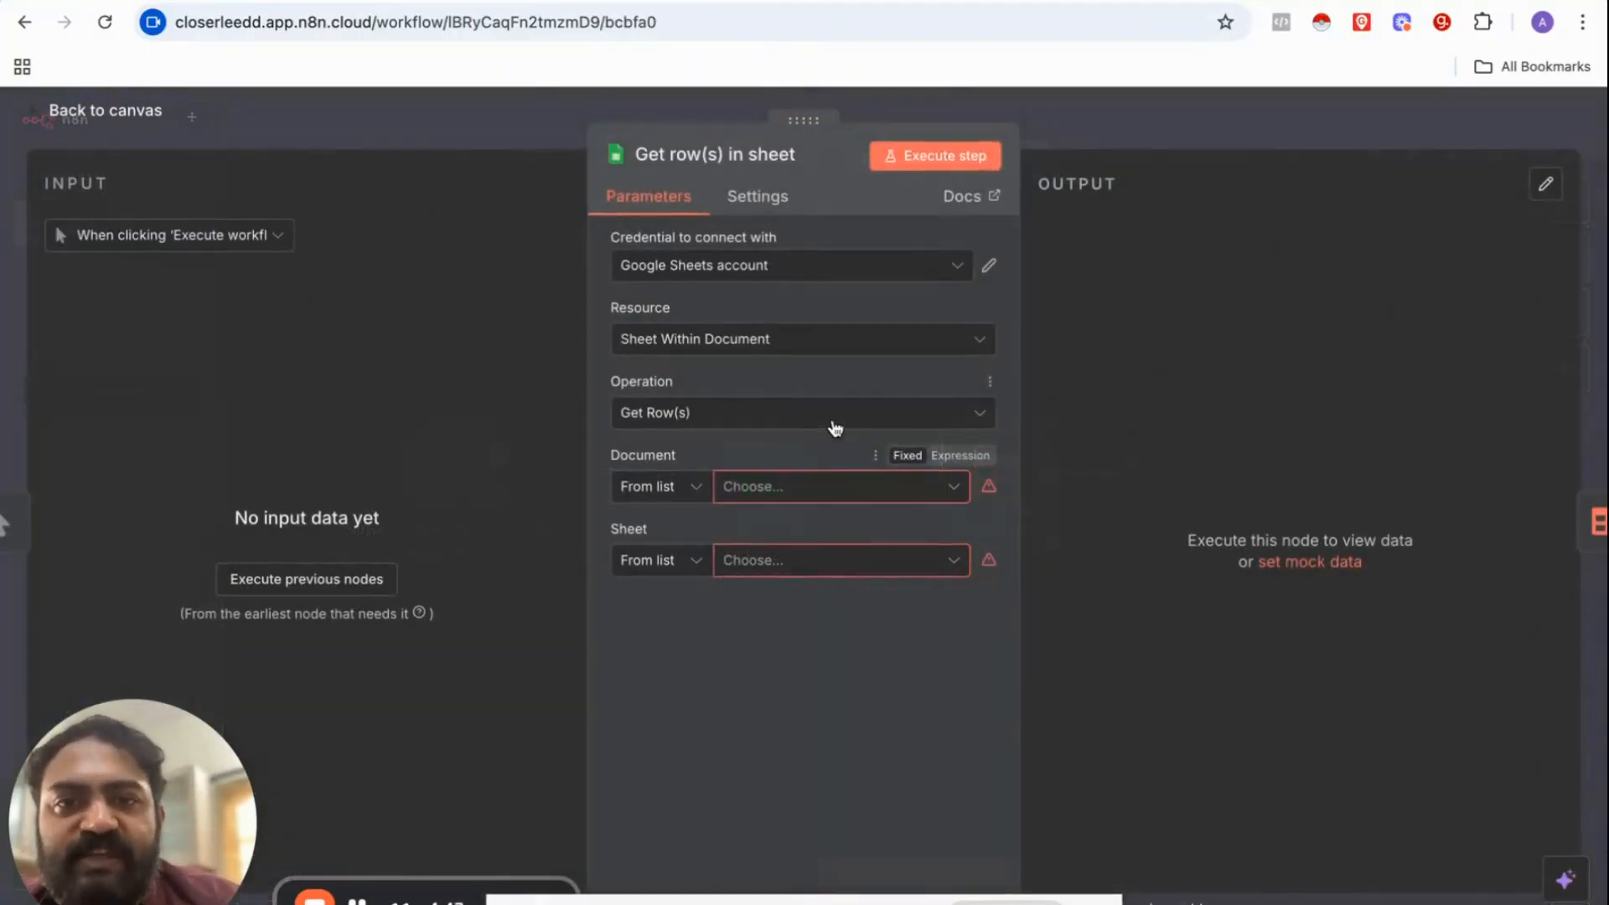
{"action": "left_click", "coordinate": [758, 491]}
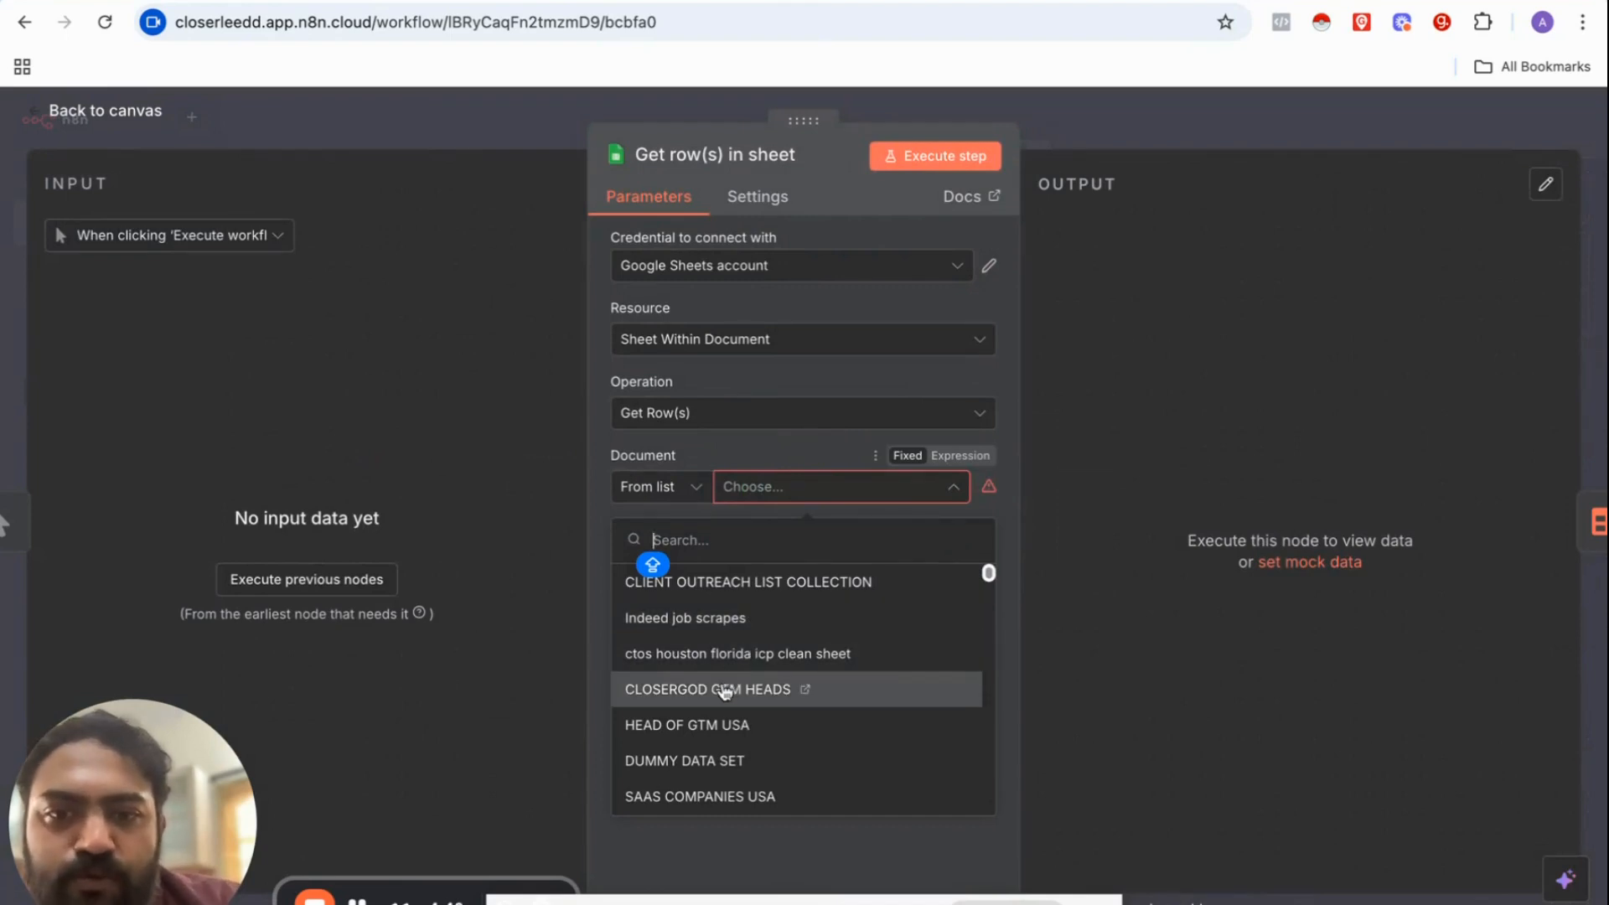
{"action": "left_click", "coordinate": [698, 664]}
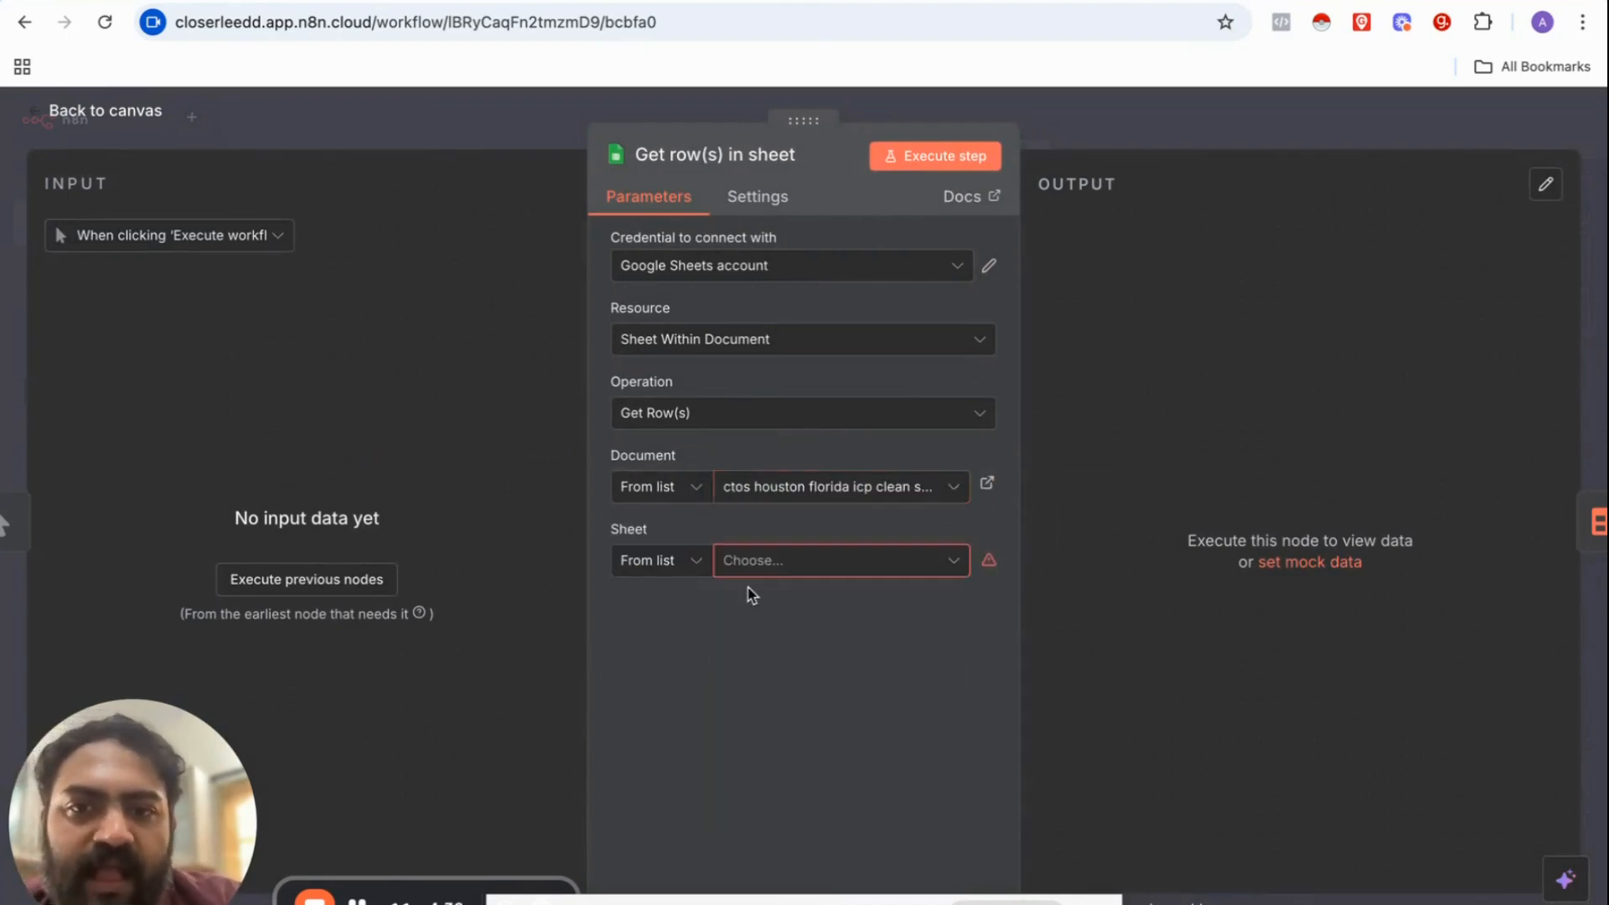
{"action": "left_click", "coordinate": [760, 567]}
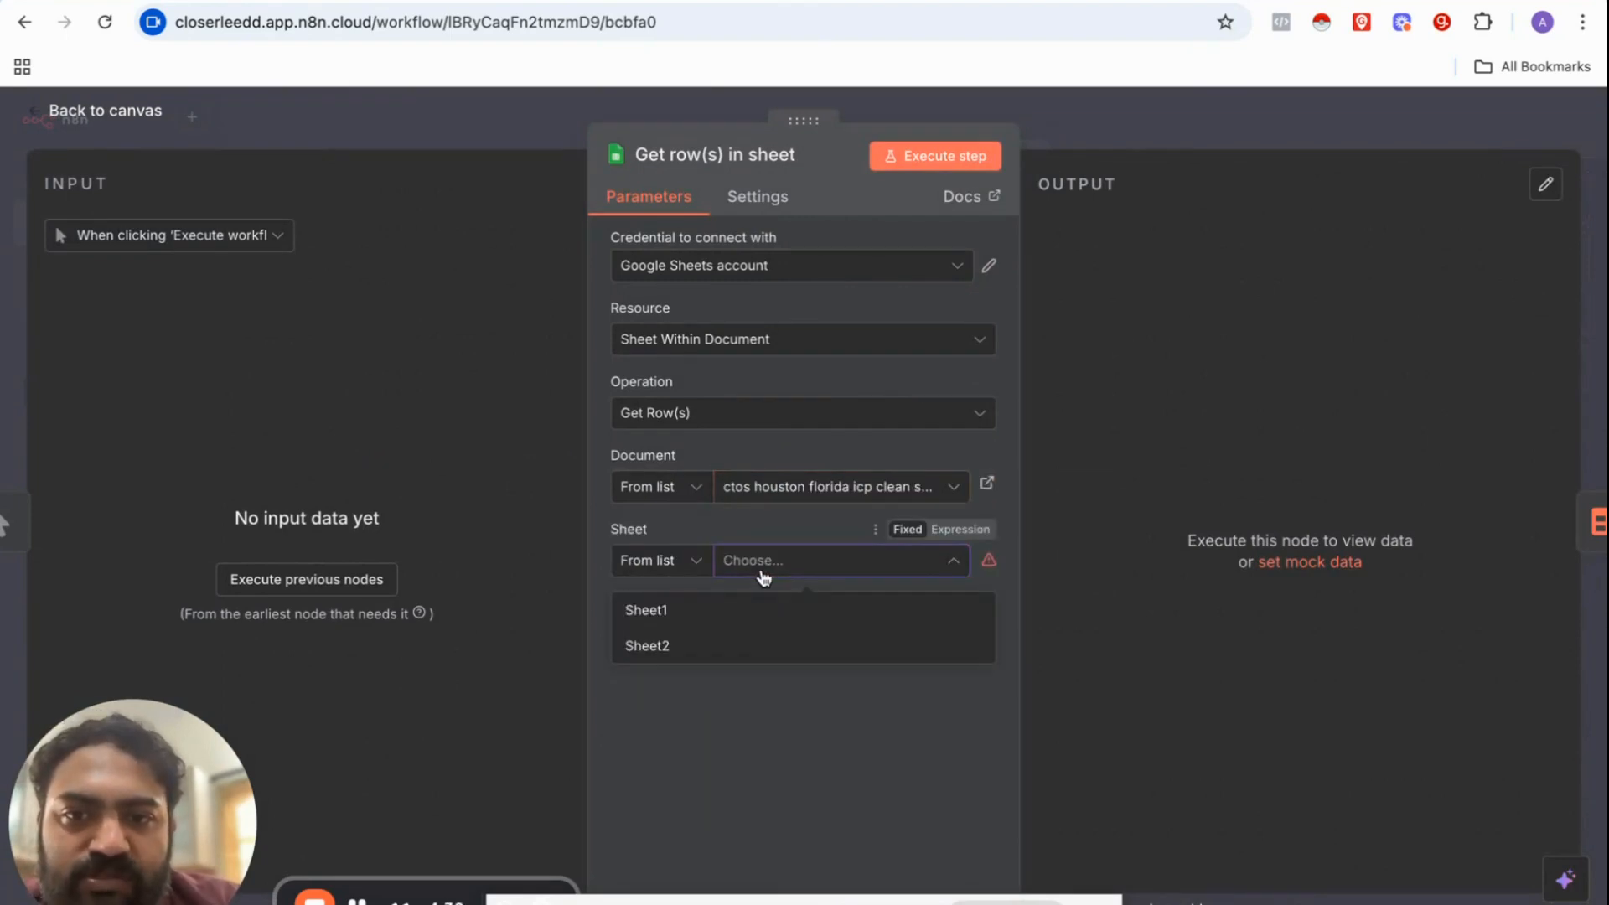
{"action": "left_click", "coordinate": [732, 615]}
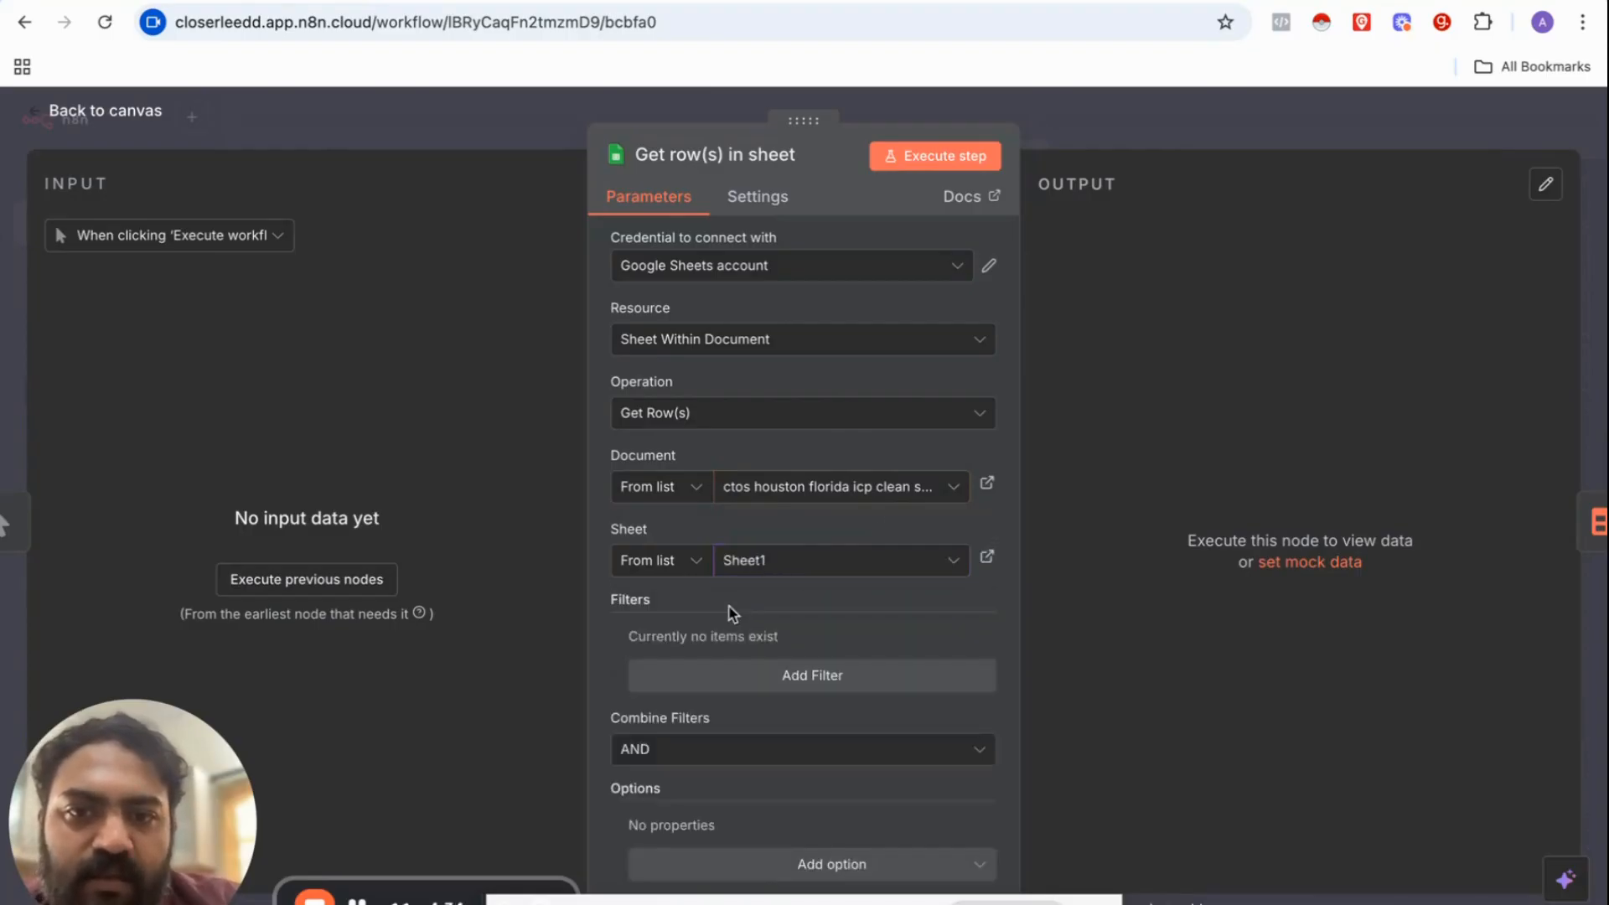
Step: Execute the step to fetch the 605 rows, check the last page, and return to the canvas
{"action": "left_click", "coordinate": [941, 164]}
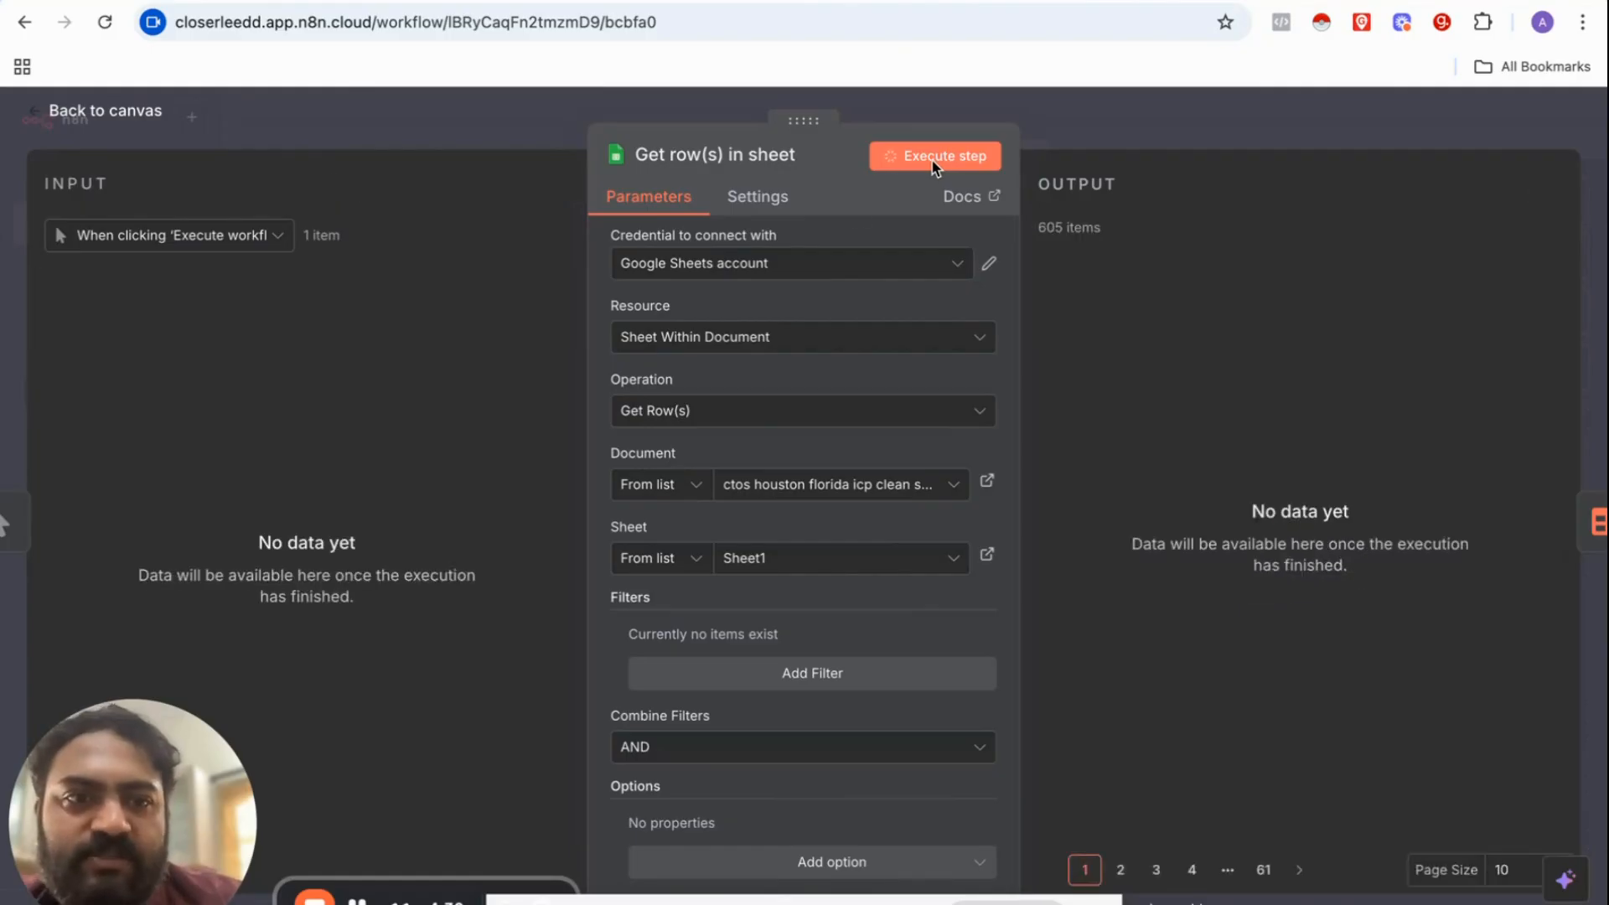
{"action": "scroll", "coordinate": [1172, 376], "scroll_direction": "right", "scroll_amount": 10}
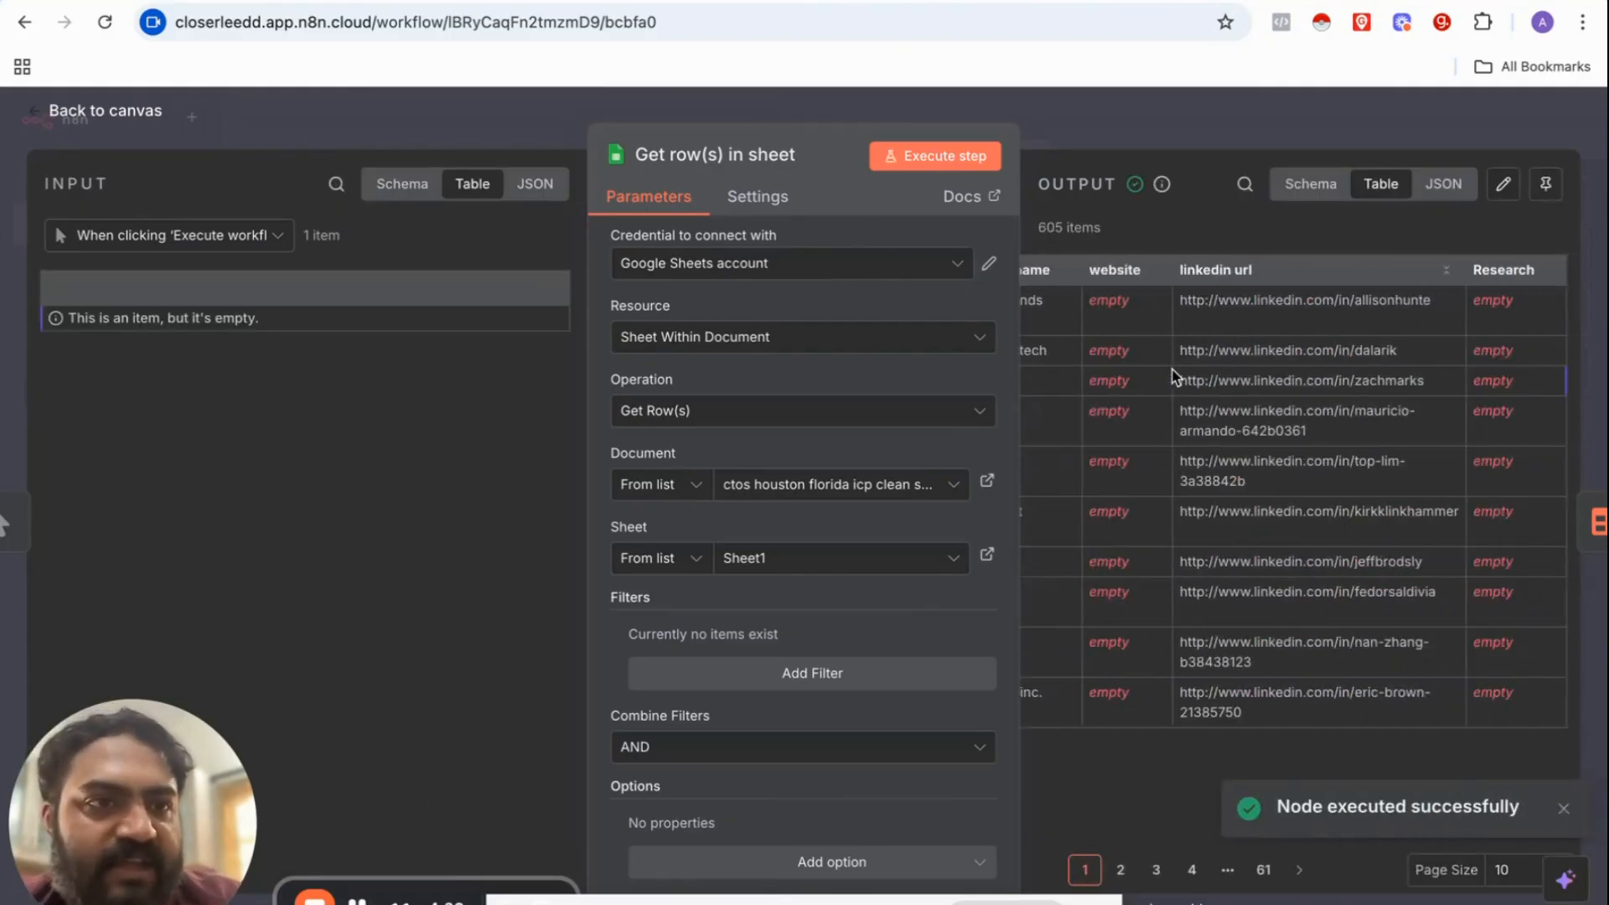
{"action": "scroll", "coordinate": [1172, 376], "scroll_direction": "left", "scroll_amount": 10}
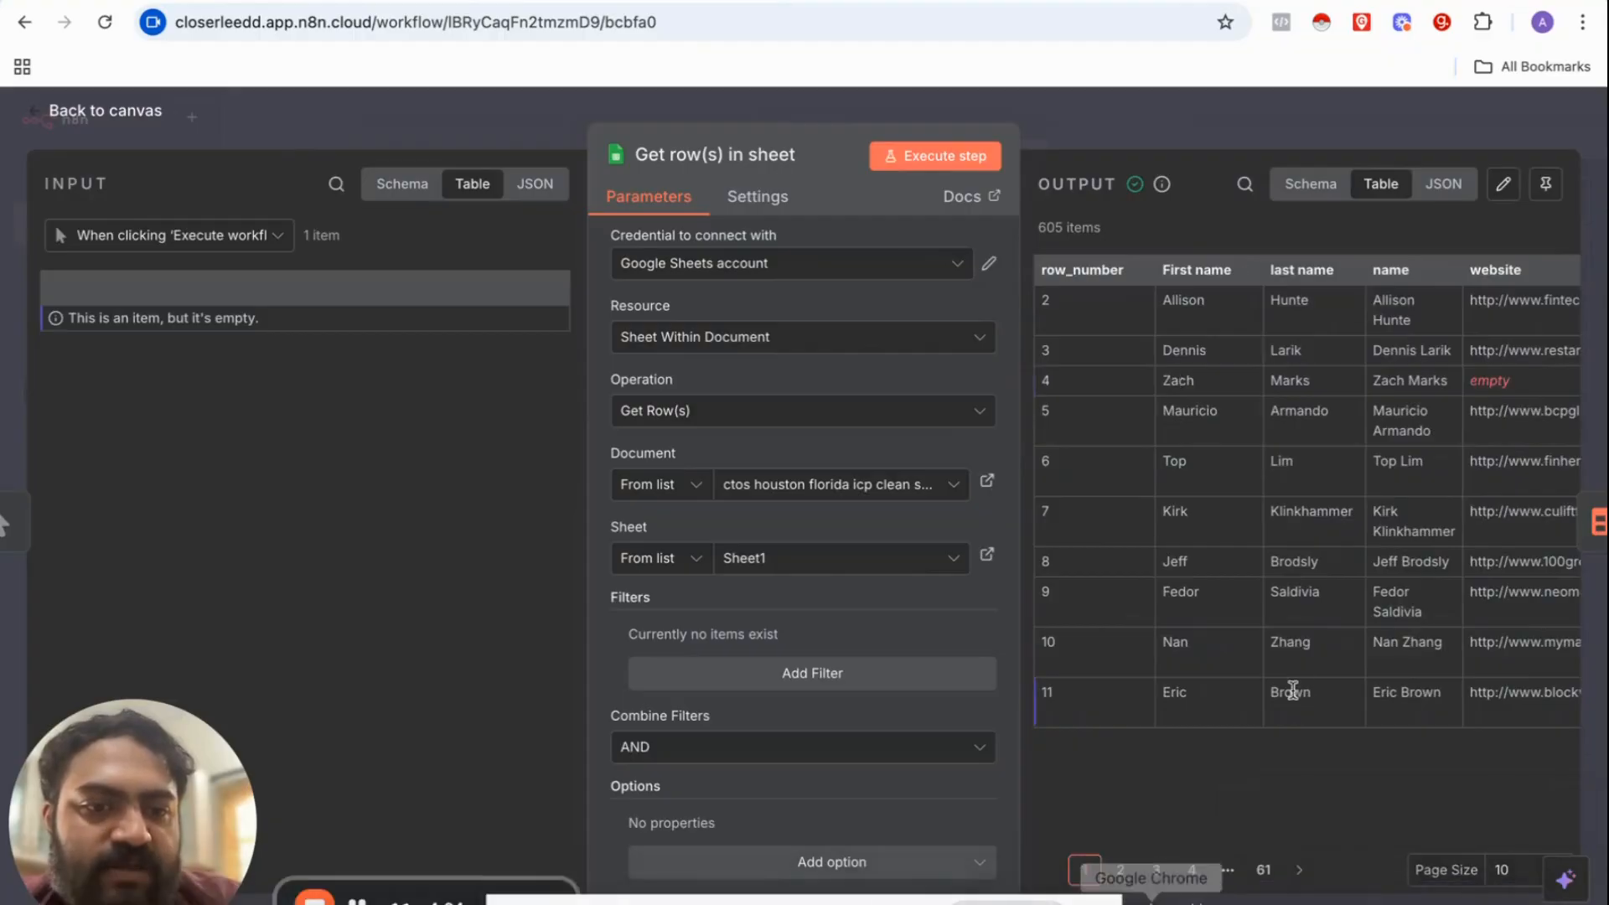
{"action": "left_click", "coordinate": [1264, 872]}
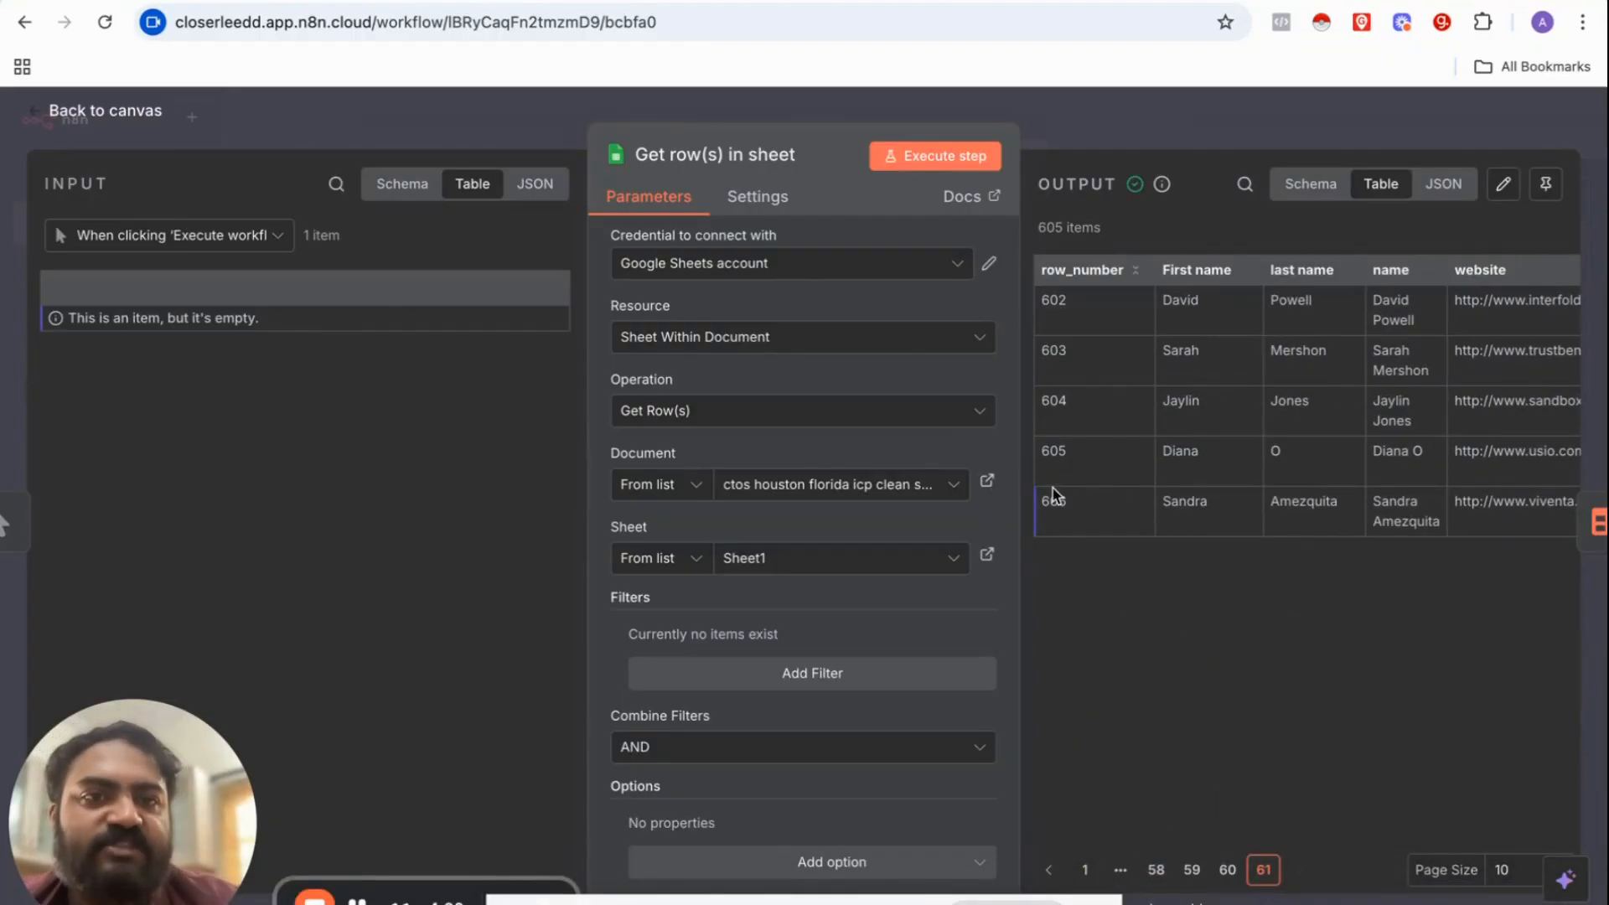
{"action": "left_click", "coordinate": [1081, 130]}
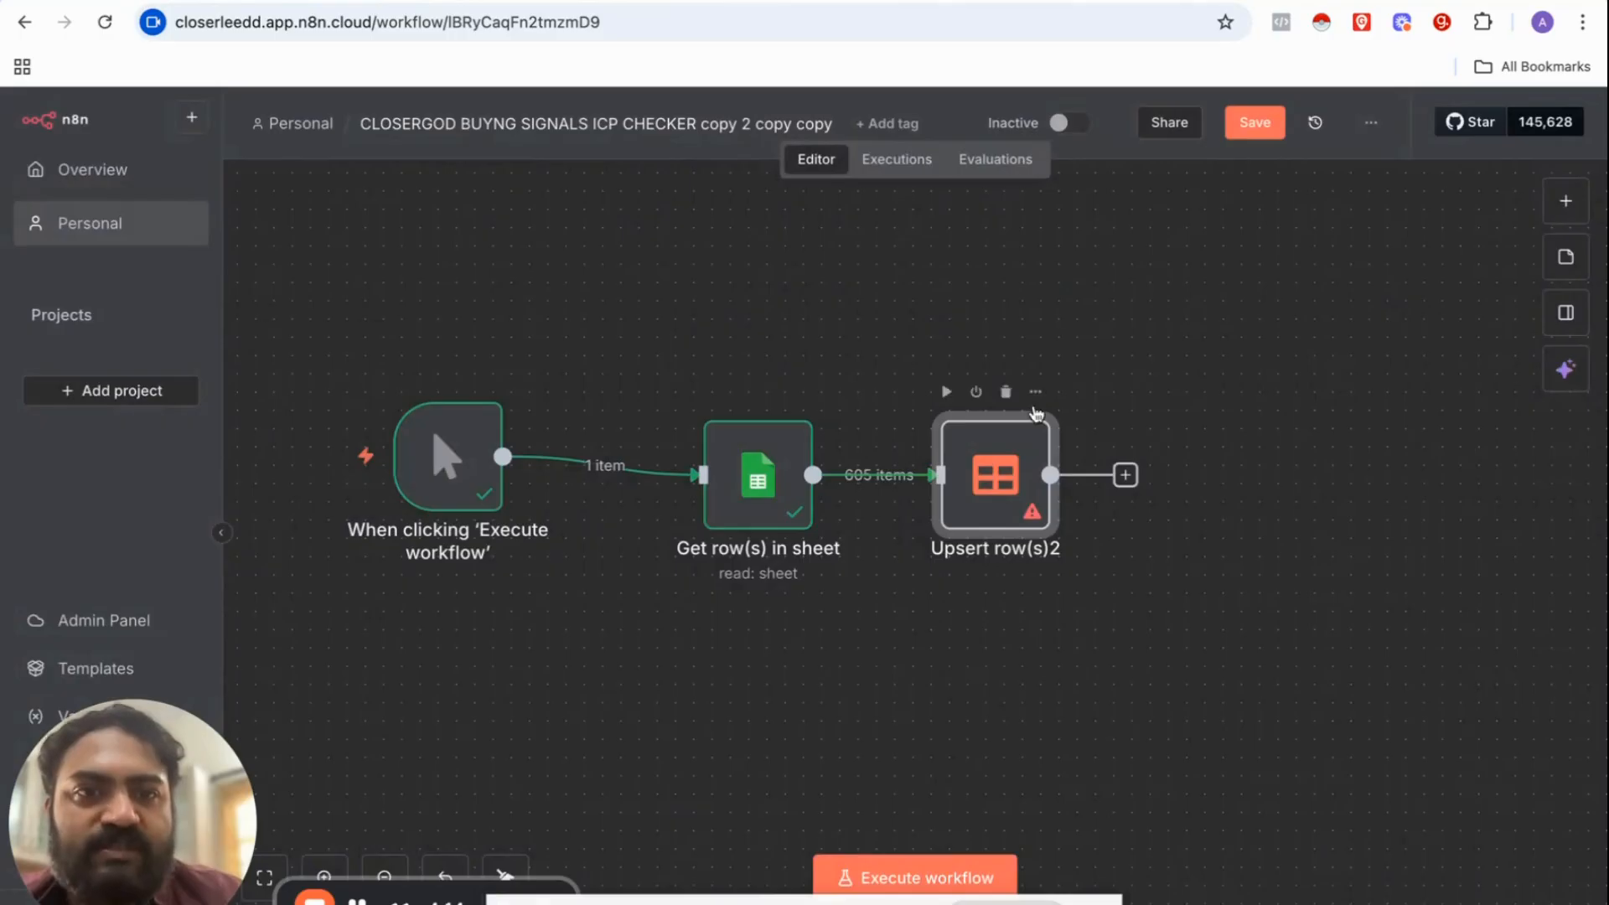
{"action": "left_click", "coordinate": [1564, 212]}
{"action": "type", "text": "TABLE"}
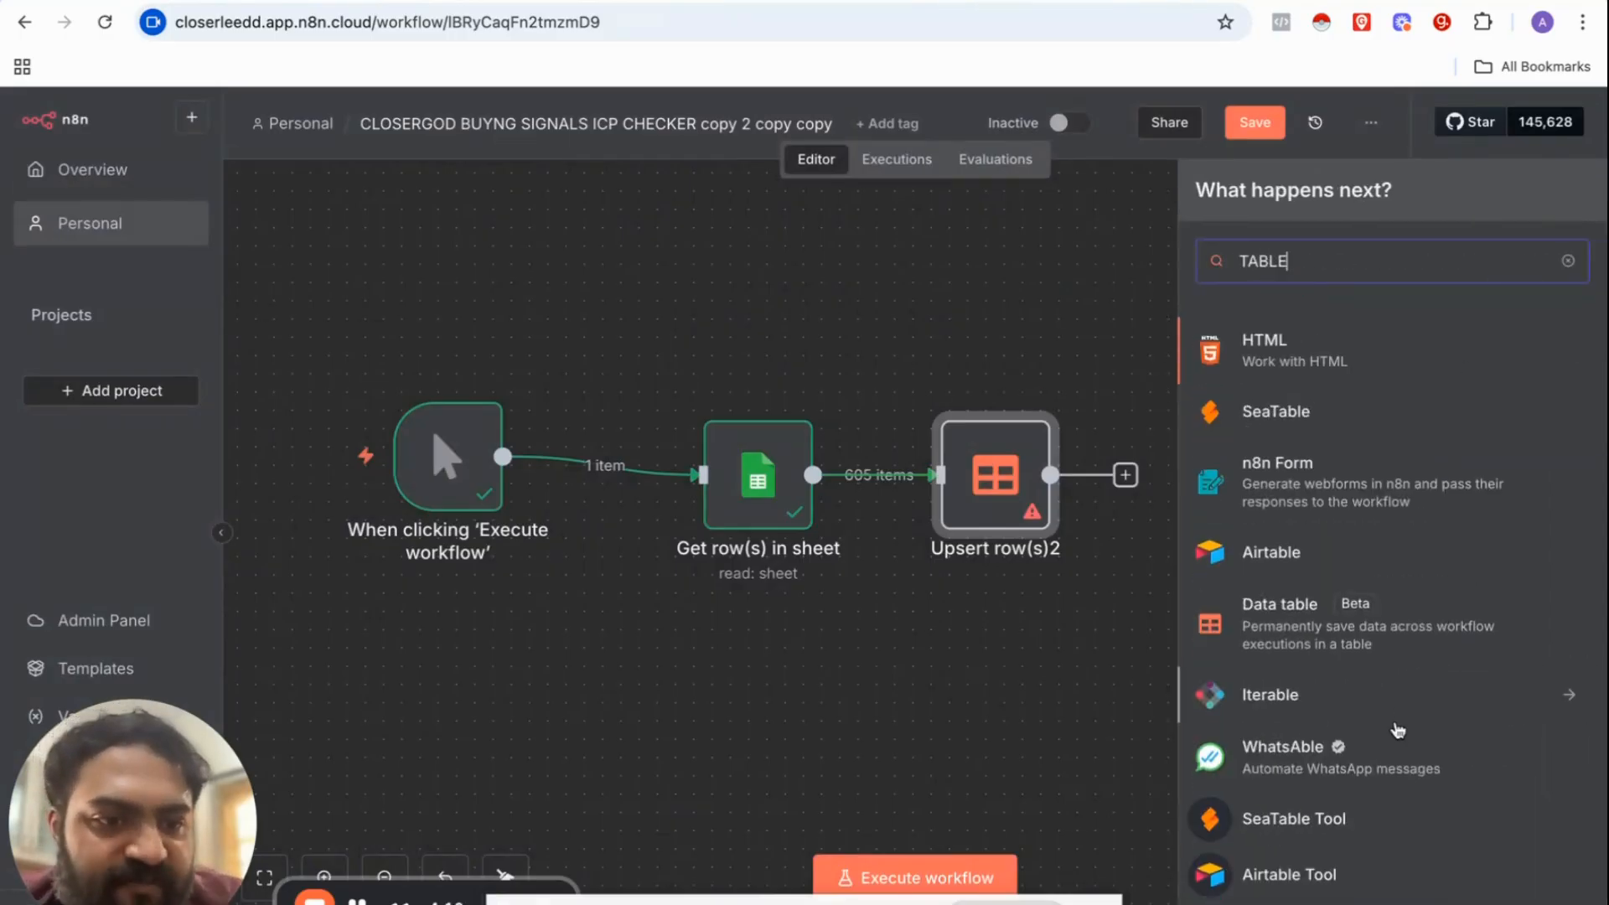
{"action": "scroll", "coordinate": [1398, 731], "scroll_direction": "down", "scroll_amount": 2}
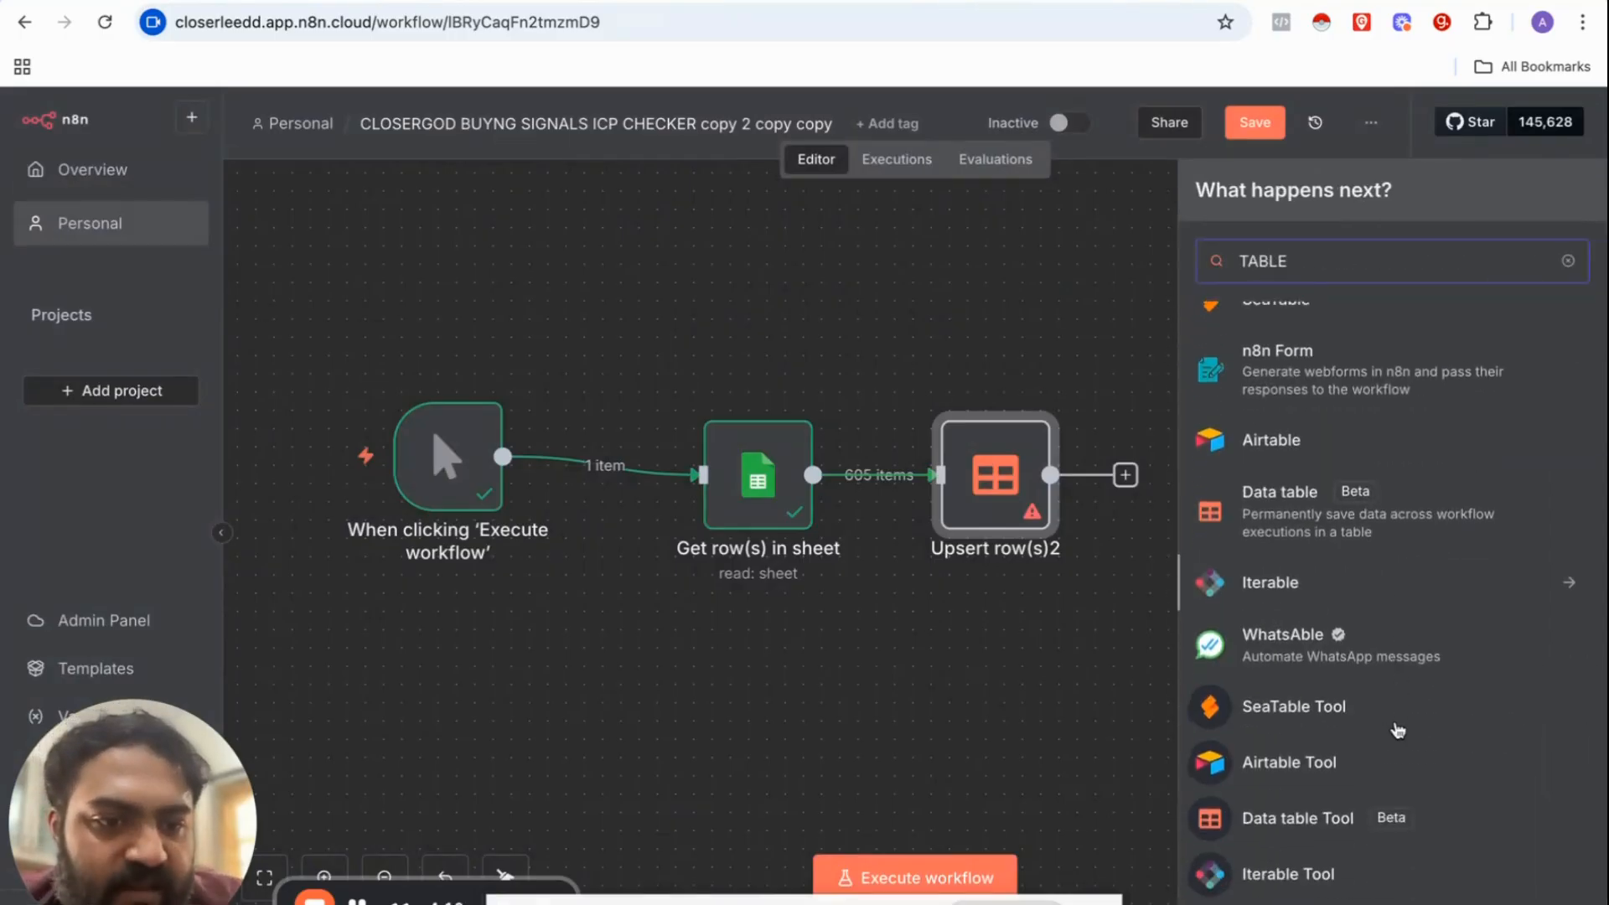
{"action": "left_click", "coordinate": [1293, 836]}
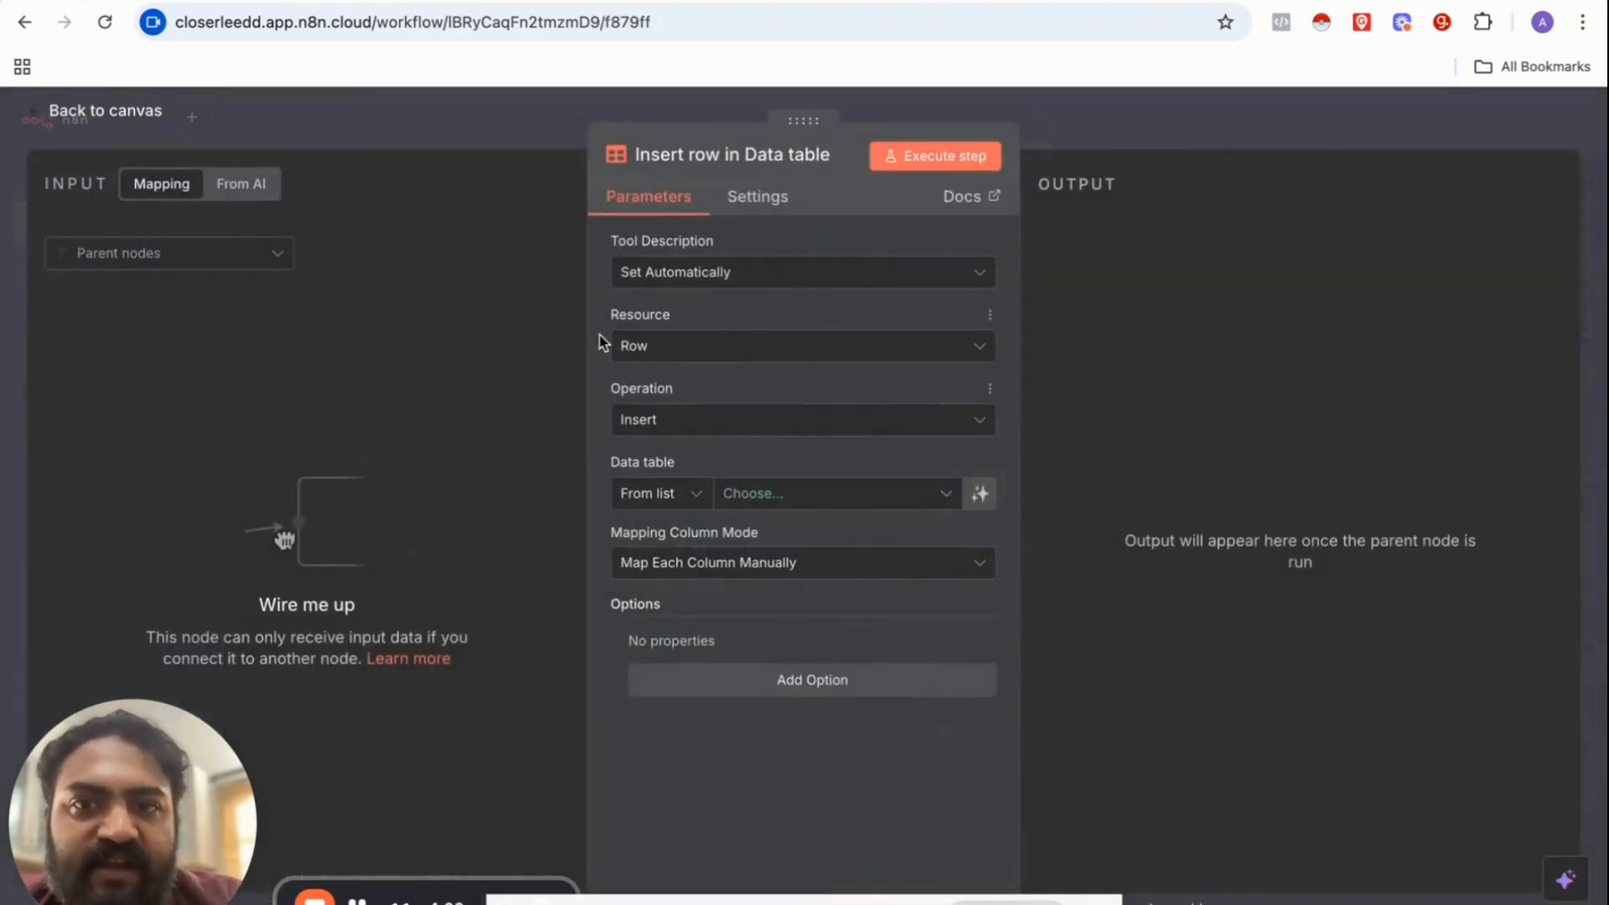
{"action": "left_click", "coordinate": [692, 427]}
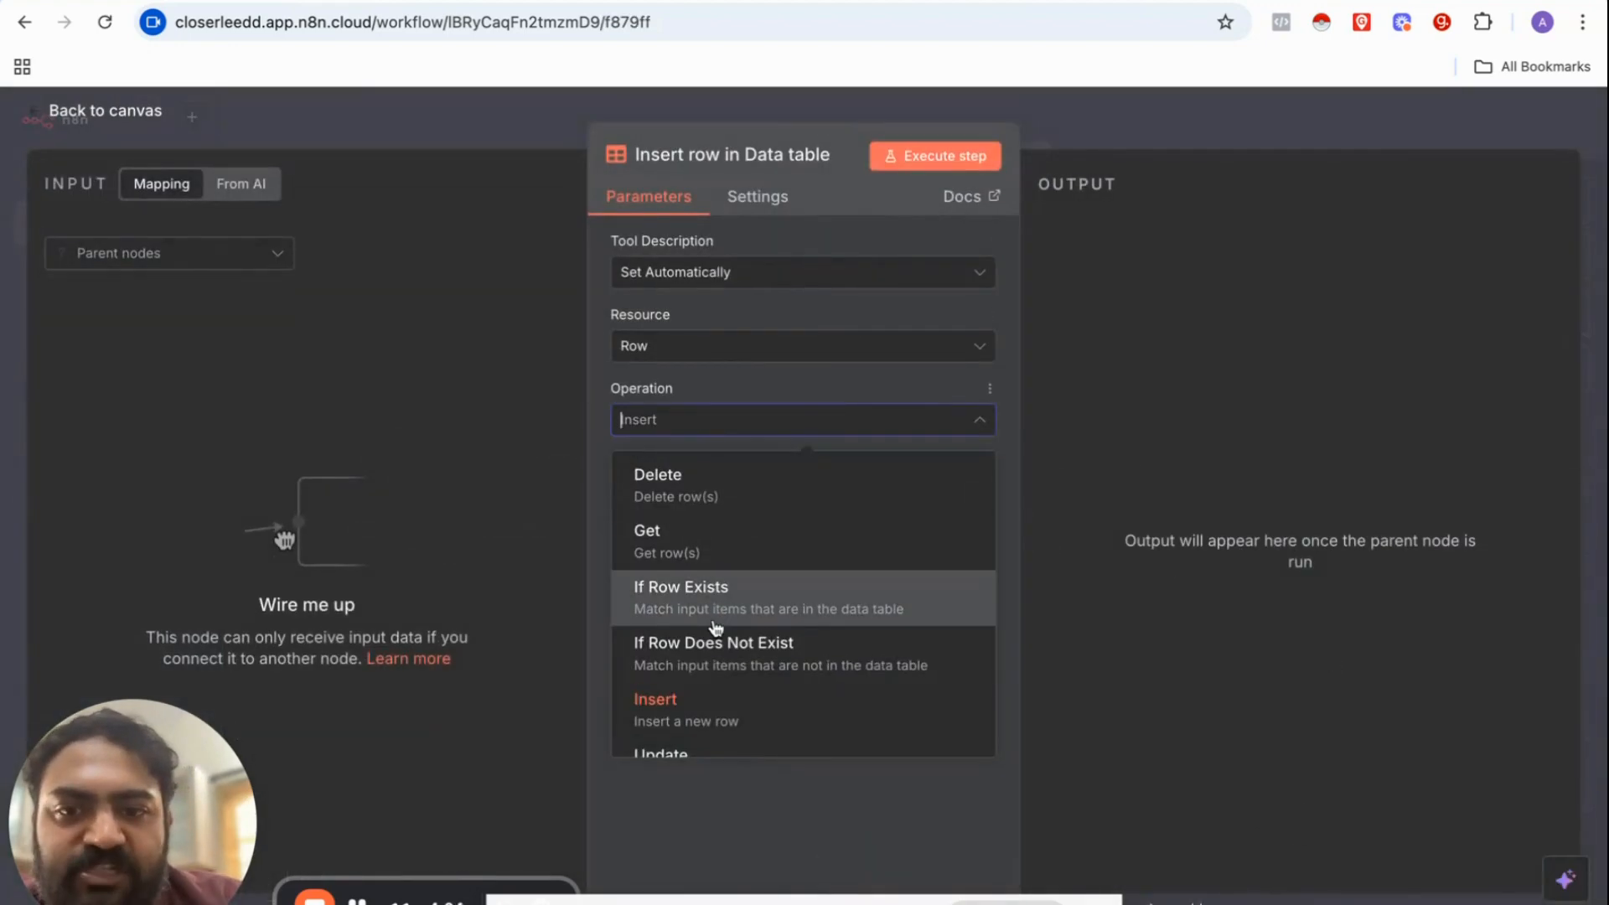
{"action": "scroll", "coordinate": [715, 627], "scroll_direction": "down", "scroll_amount": 1}
{"action": "left_click", "coordinate": [686, 718]}
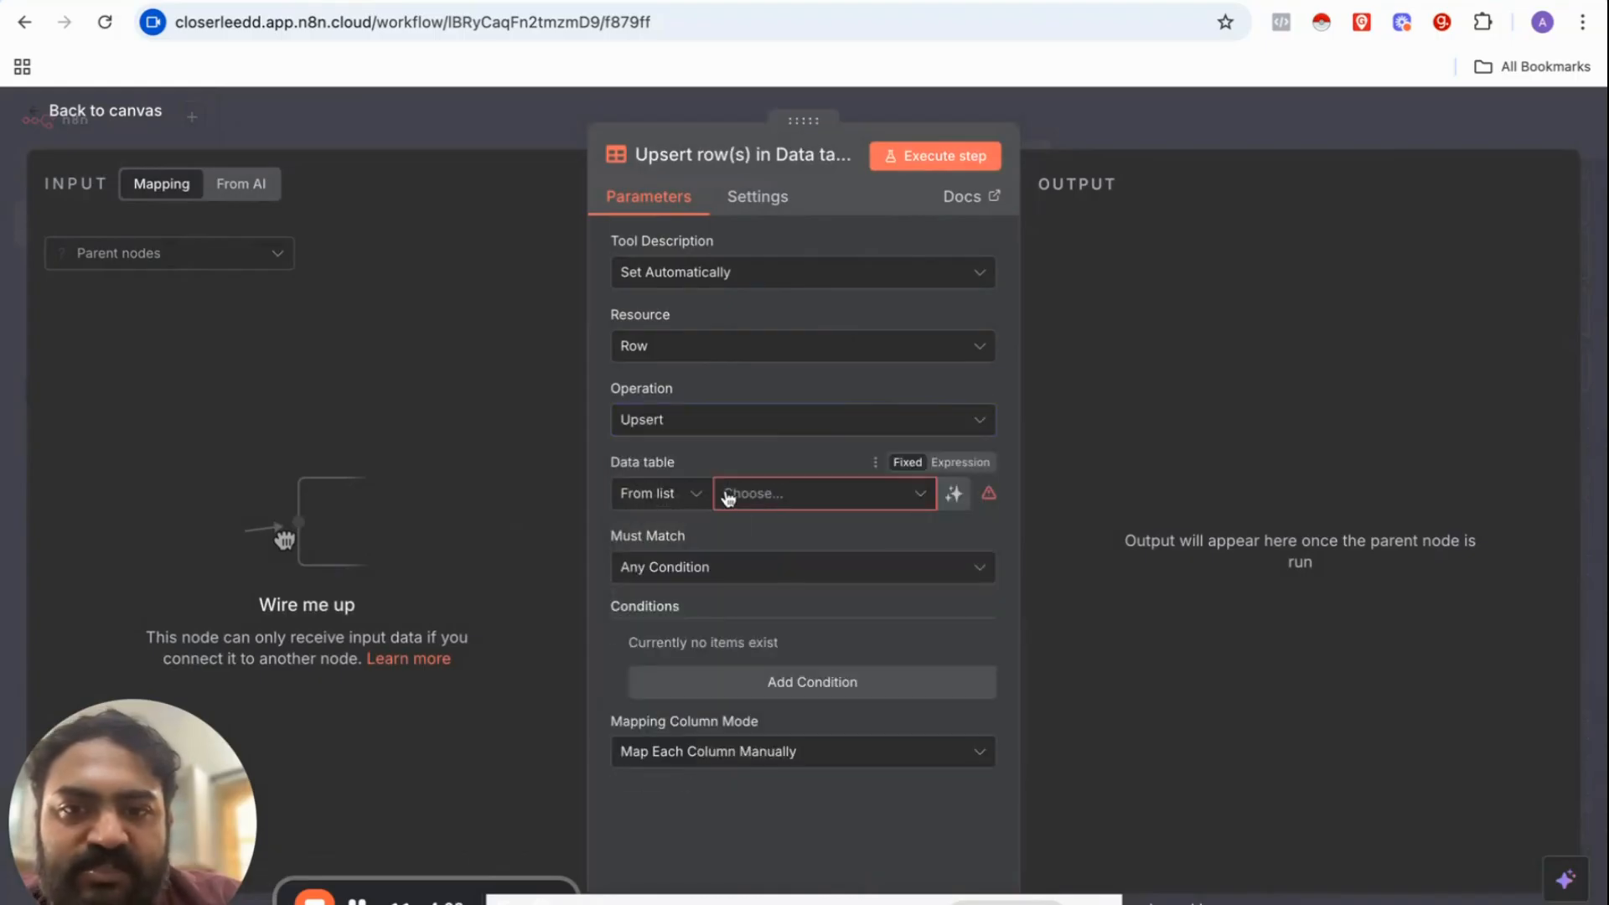
{"action": "left_click", "coordinate": [1103, 143]}
{"action": "left_click", "coordinate": [934, 635]}
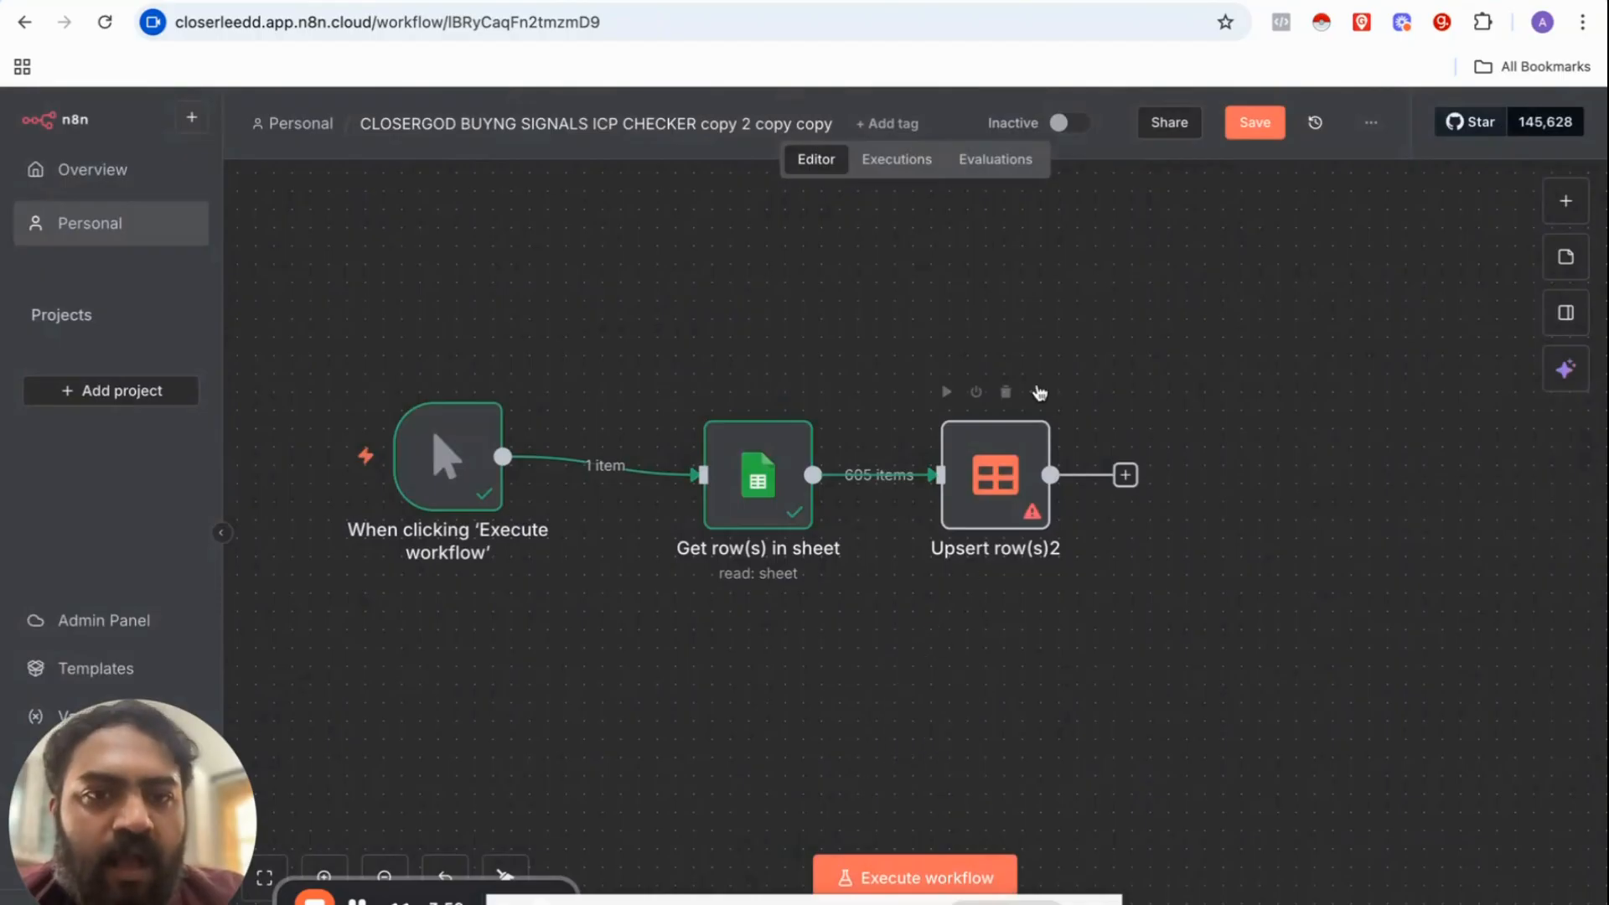
{"action": "left_click", "coordinate": [1036, 391]}
Step: Set Upsert row(s)2 to write into the N8N TEST ICP data table
{"action": "left_click", "coordinate": [1058, 433]}
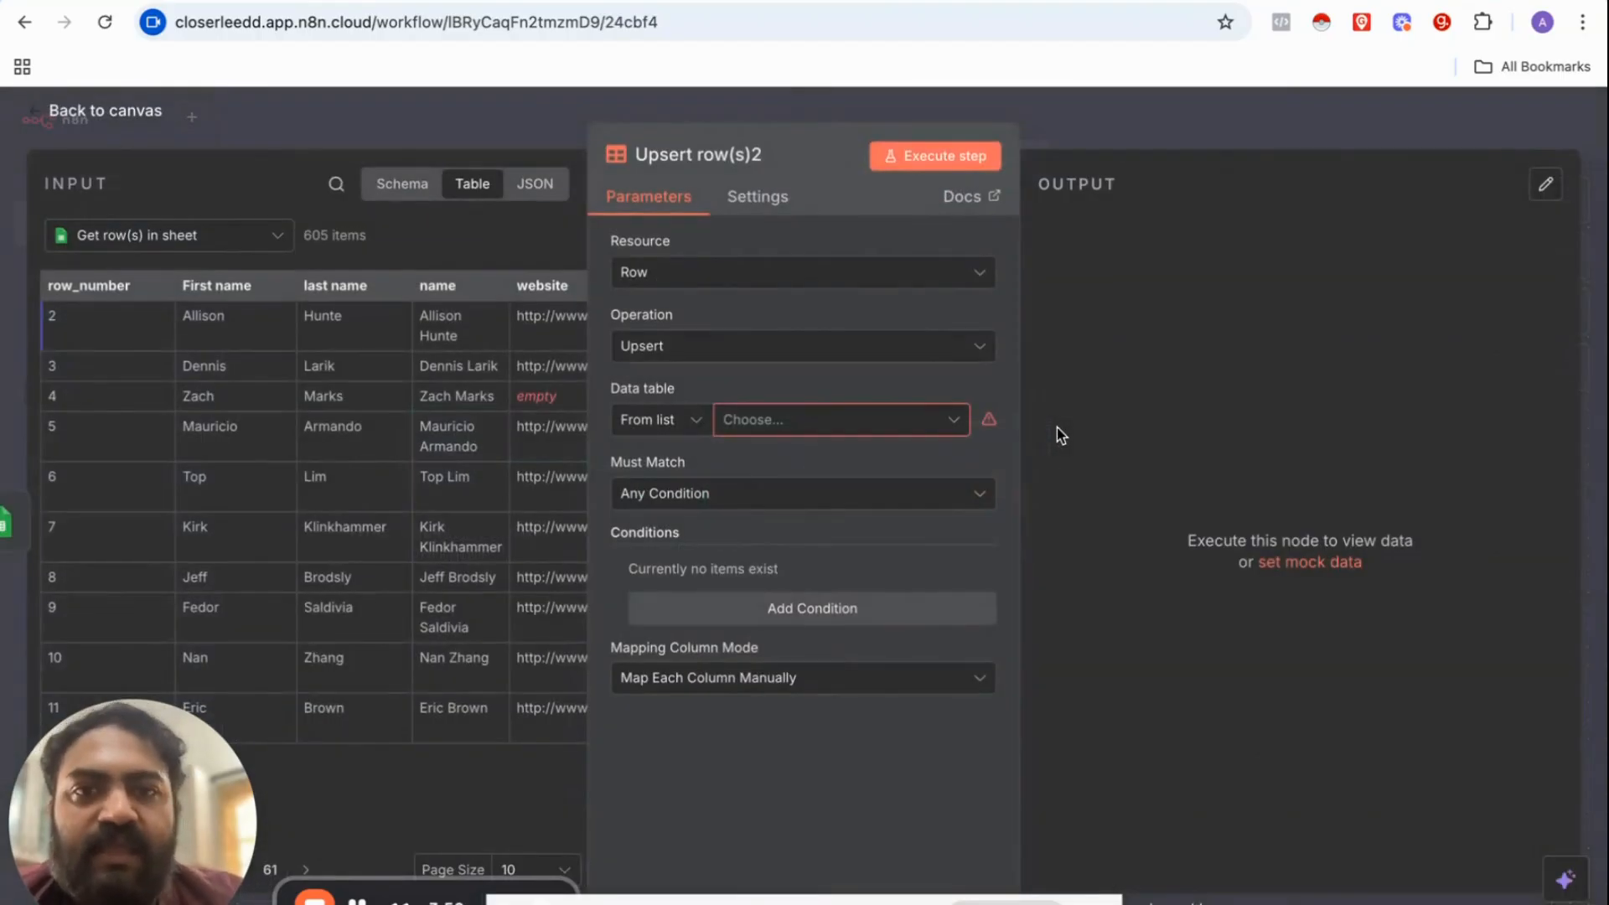
{"action": "left_click", "coordinate": [763, 424]}
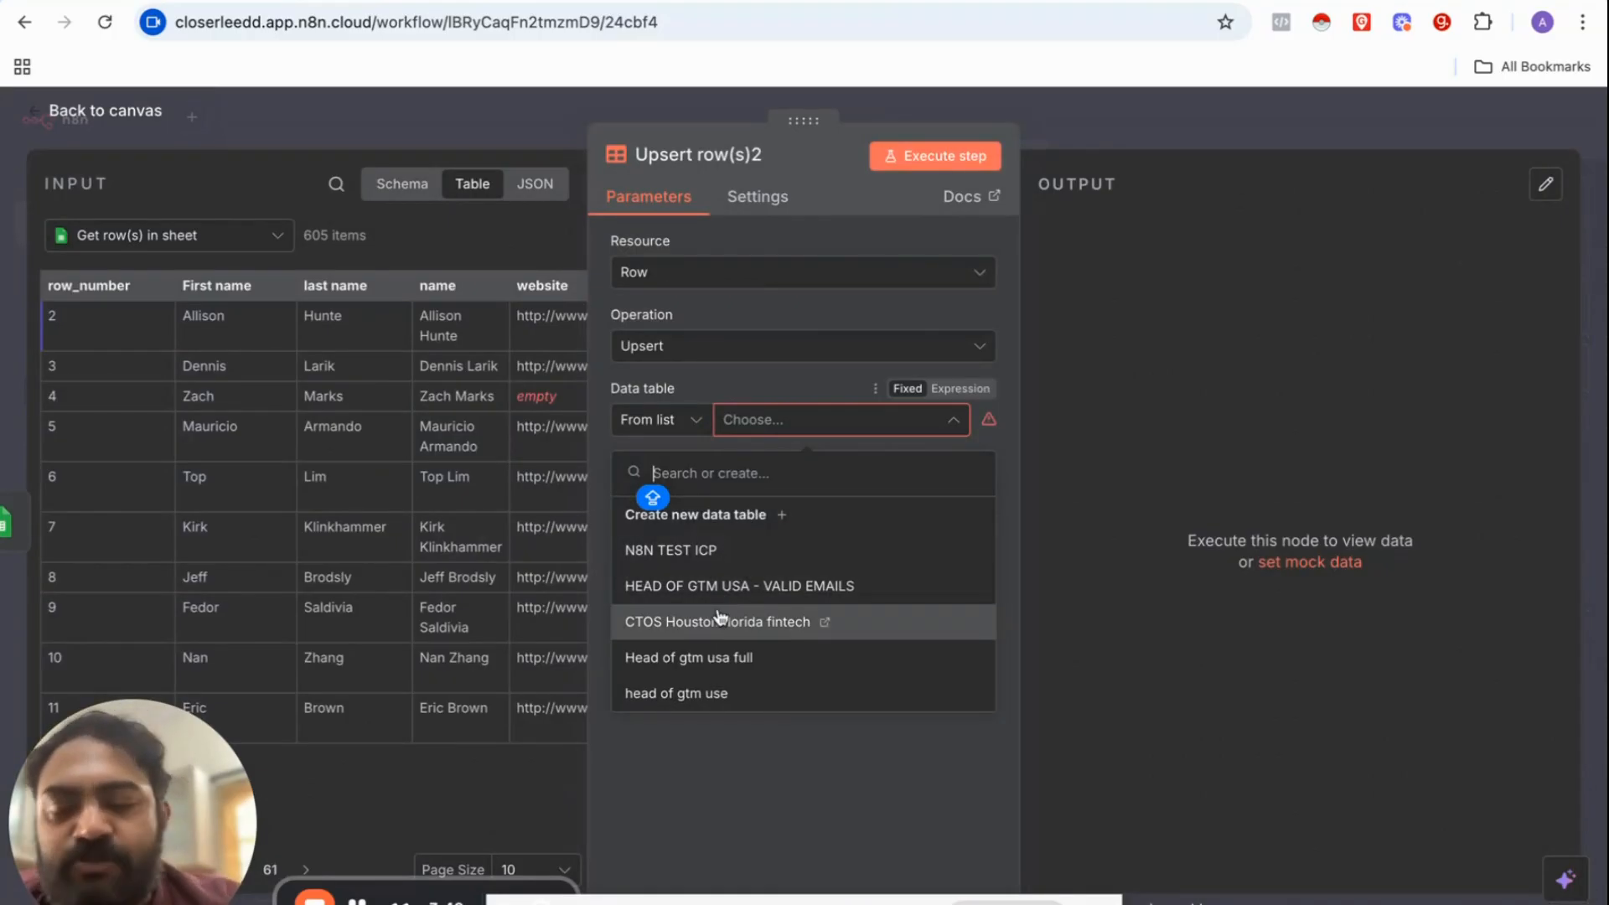
{"action": "left_click", "coordinate": [657, 555]}
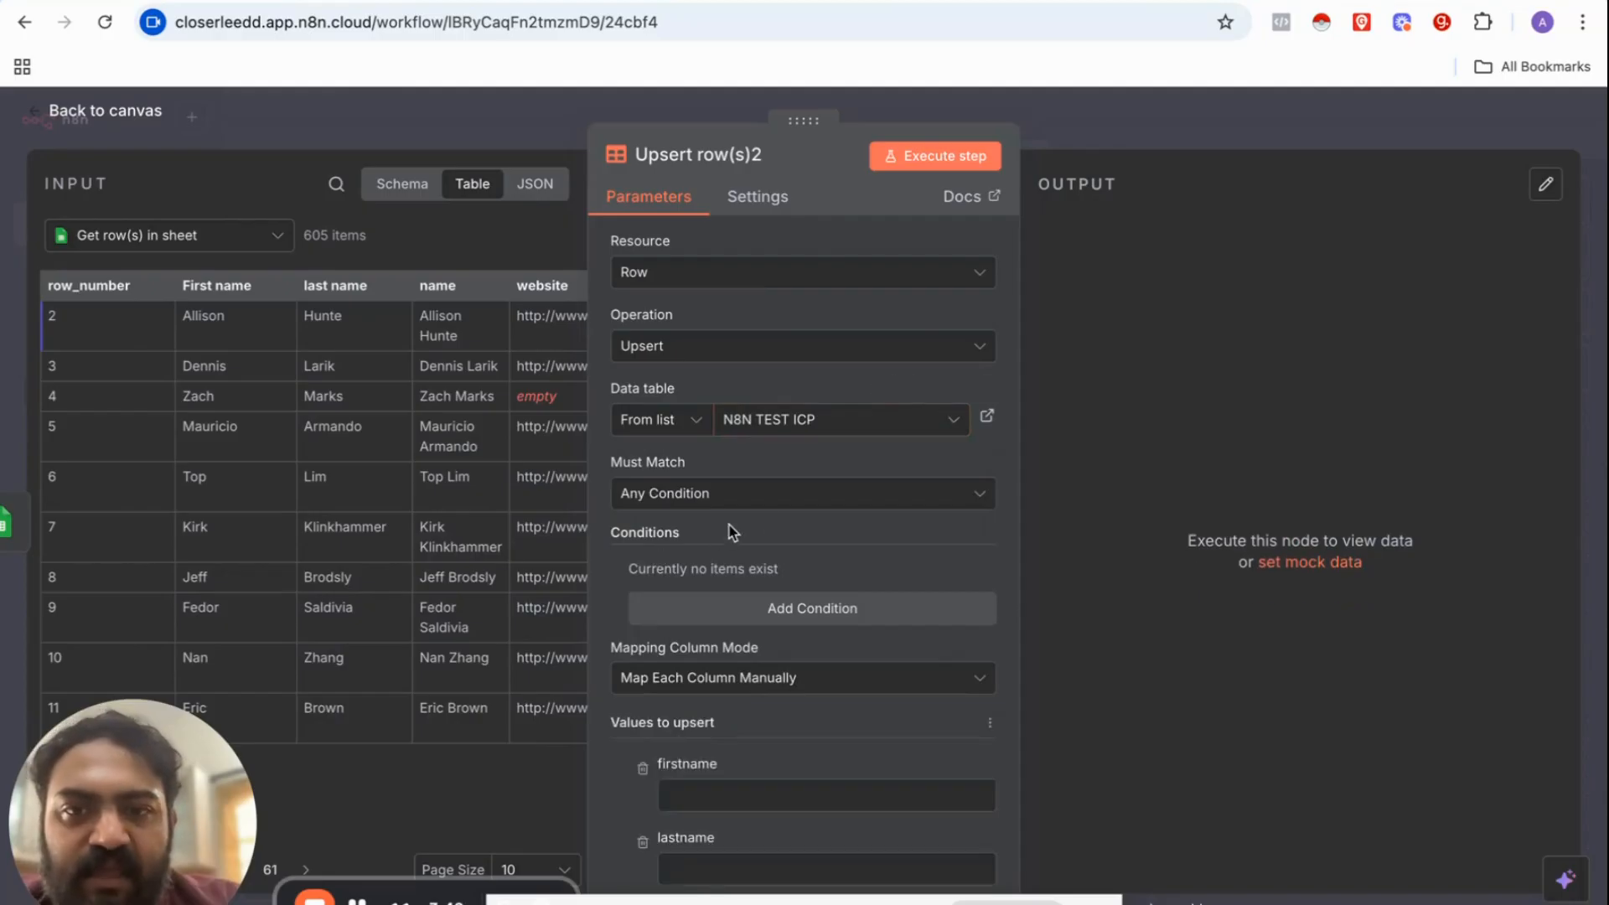
{"action": "scroll", "coordinate": [791, 526], "scroll_direction": "down", "scroll_amount": 5}
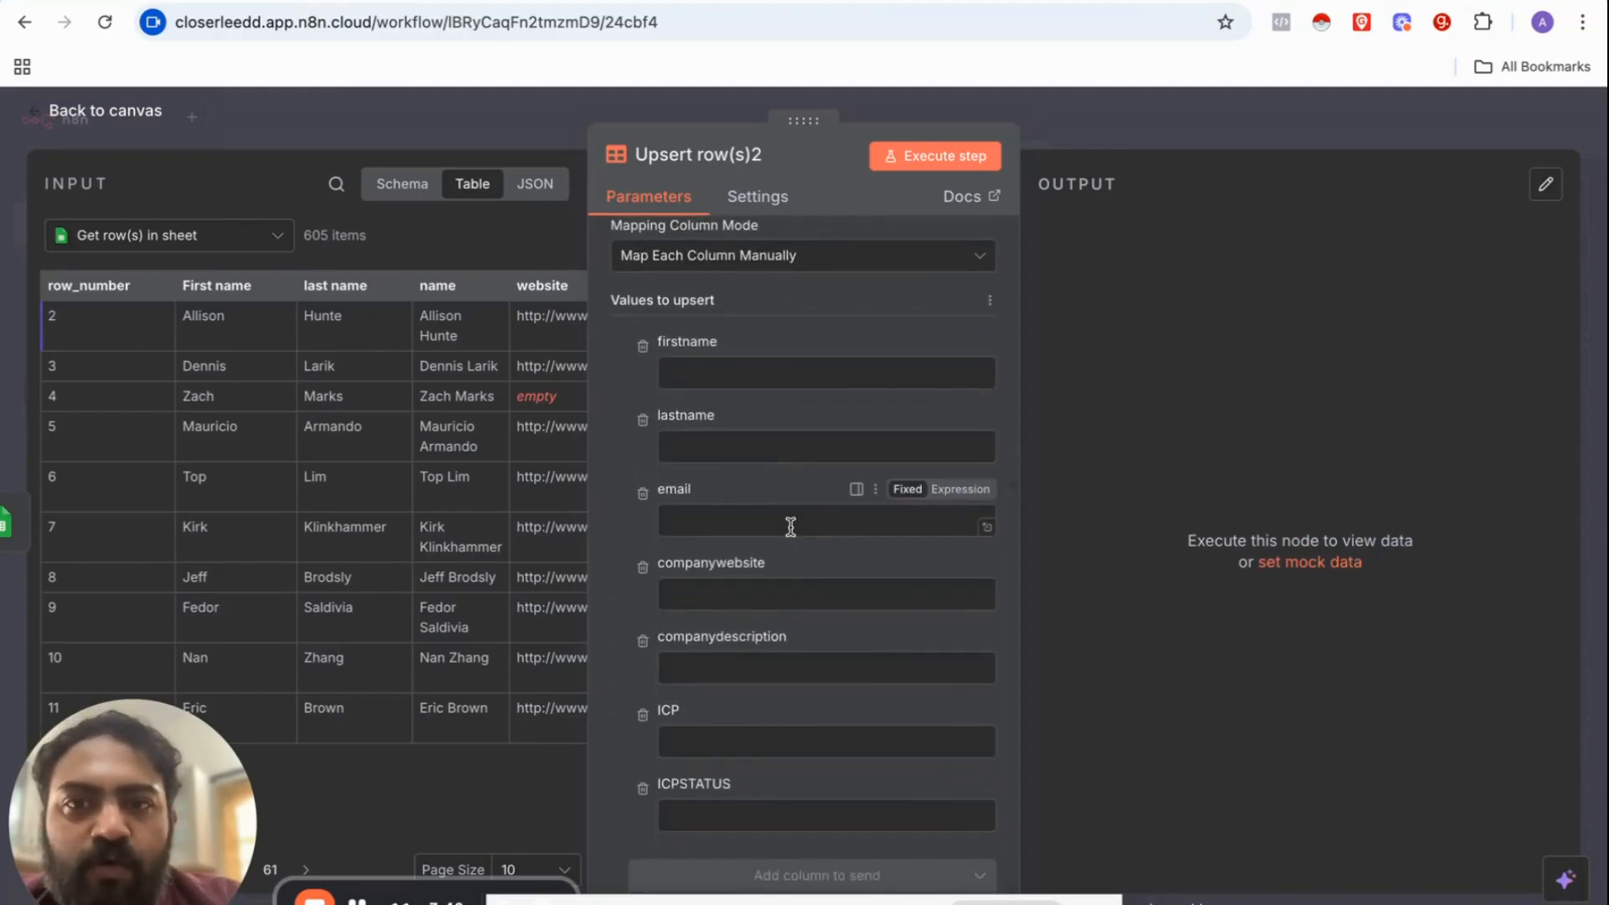
{"action": "scroll", "coordinate": [791, 526], "scroll_direction": "up", "scroll_amount": 2}
{"action": "scroll", "coordinate": [791, 526], "scroll_direction": "down", "scroll_amount": 2}
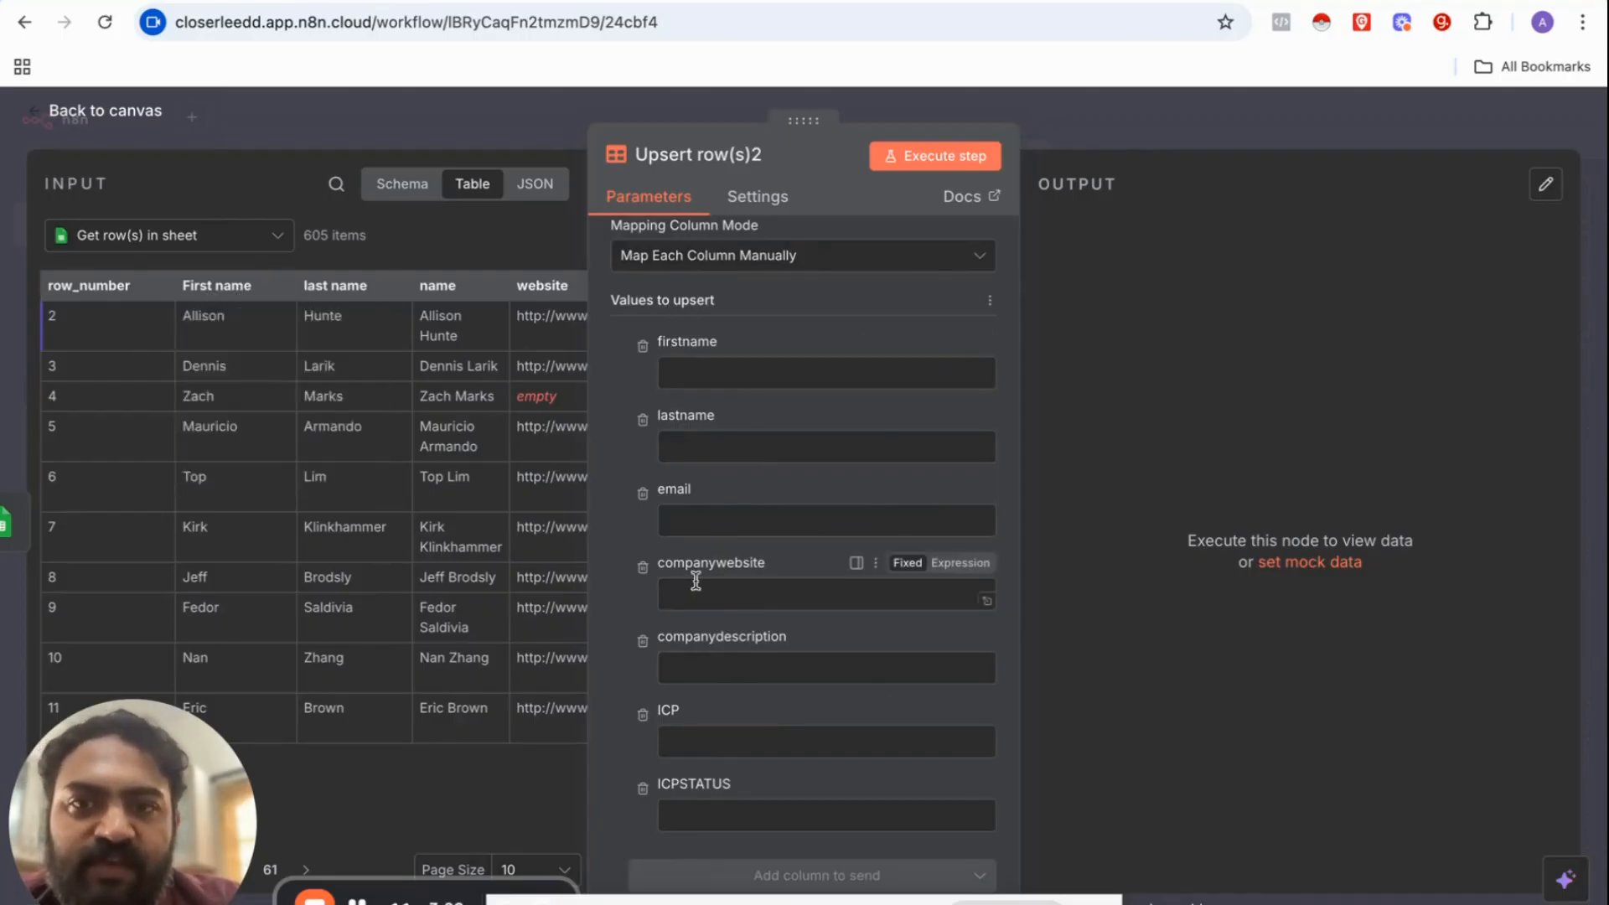
Step: Map First name, last name and work email into firstname, lastname and email
{"action": "left_click_drag", "start_coordinate": [225, 280], "coordinate": [679, 369]}
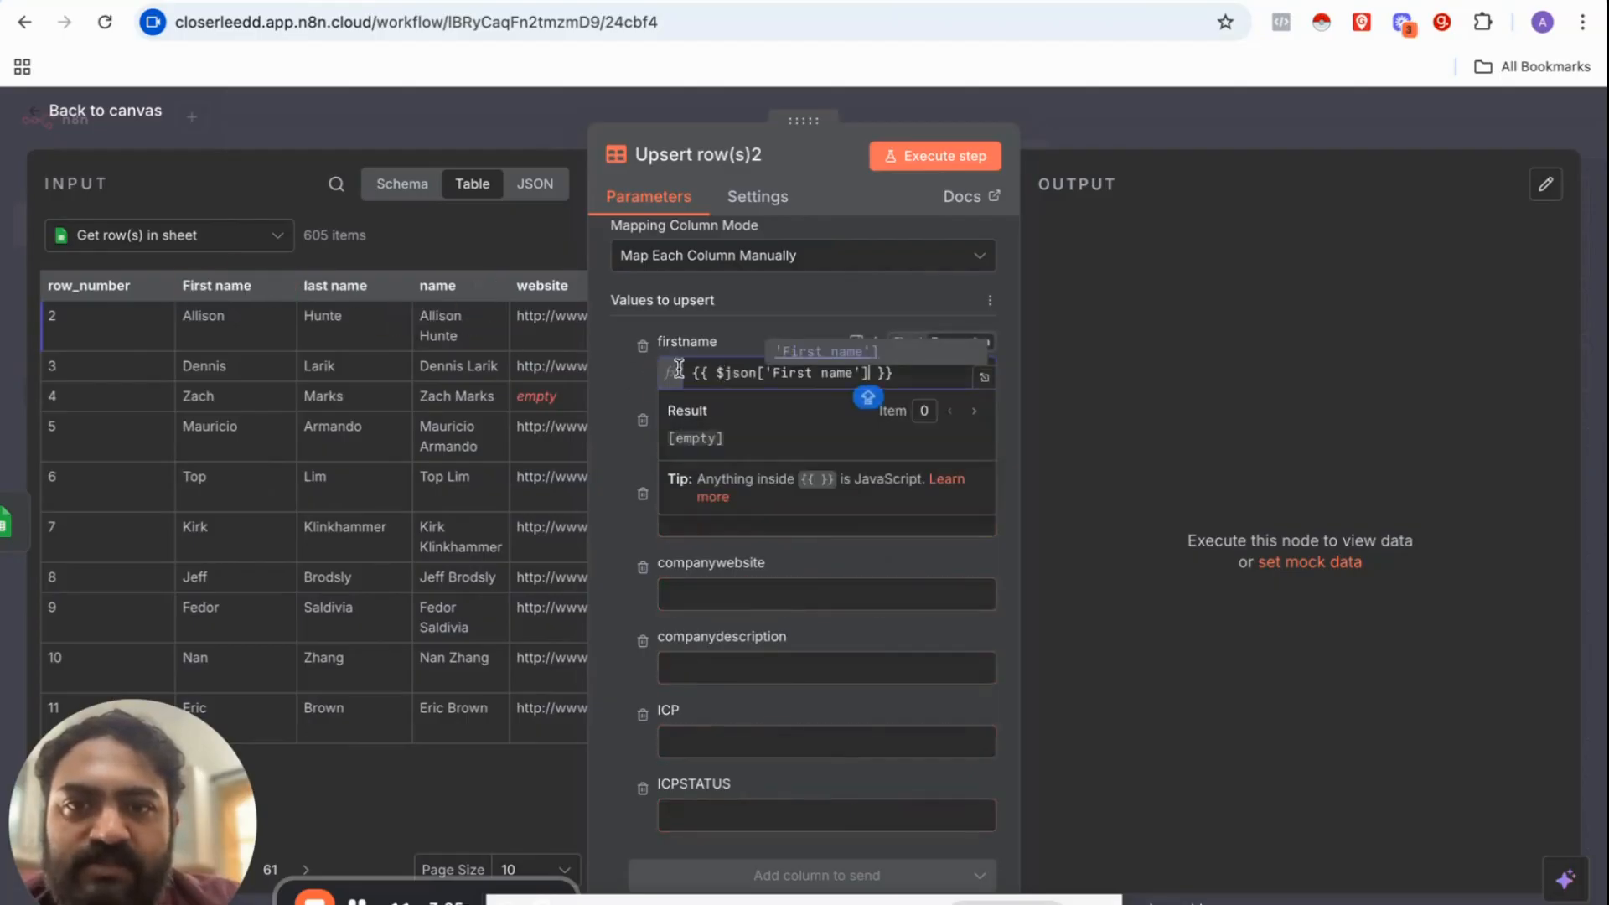
{"action": "left_click", "coordinate": [625, 385]}
{"action": "left_click_drag", "start_coordinate": [331, 287], "coordinate": [694, 470]}
{"action": "left_click", "coordinate": [617, 411]}
{"action": "scroll", "coordinate": [672, 544], "scroll_direction": "down", "scroll_amount": 1}
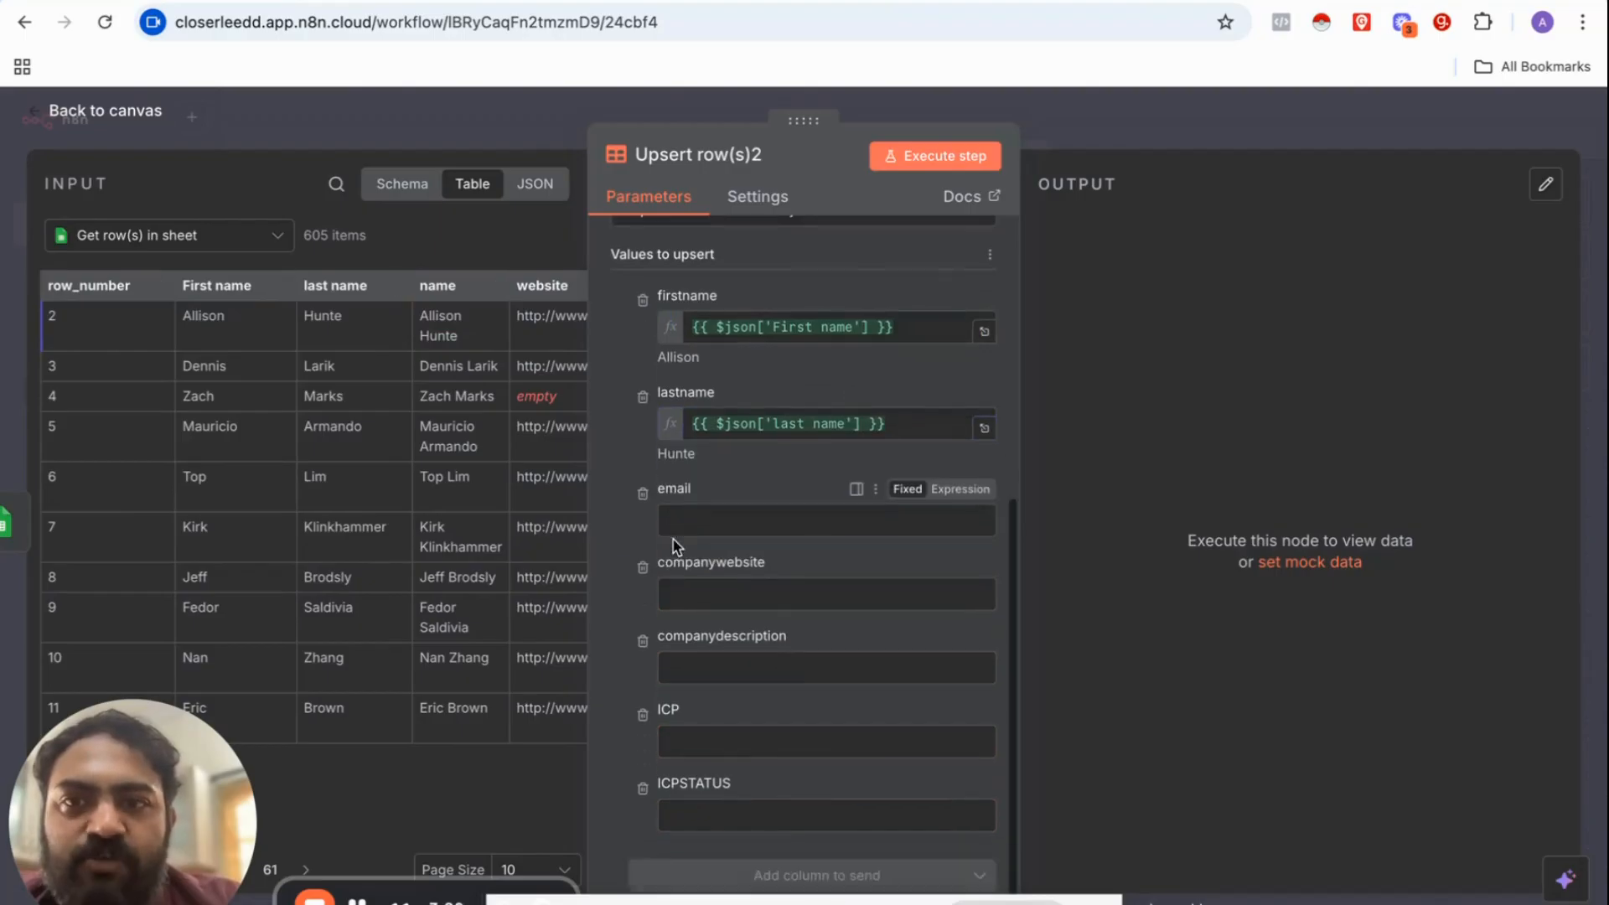
{"action": "scroll", "coordinate": [410, 469], "scroll_direction": "right", "scroll_amount": 5}
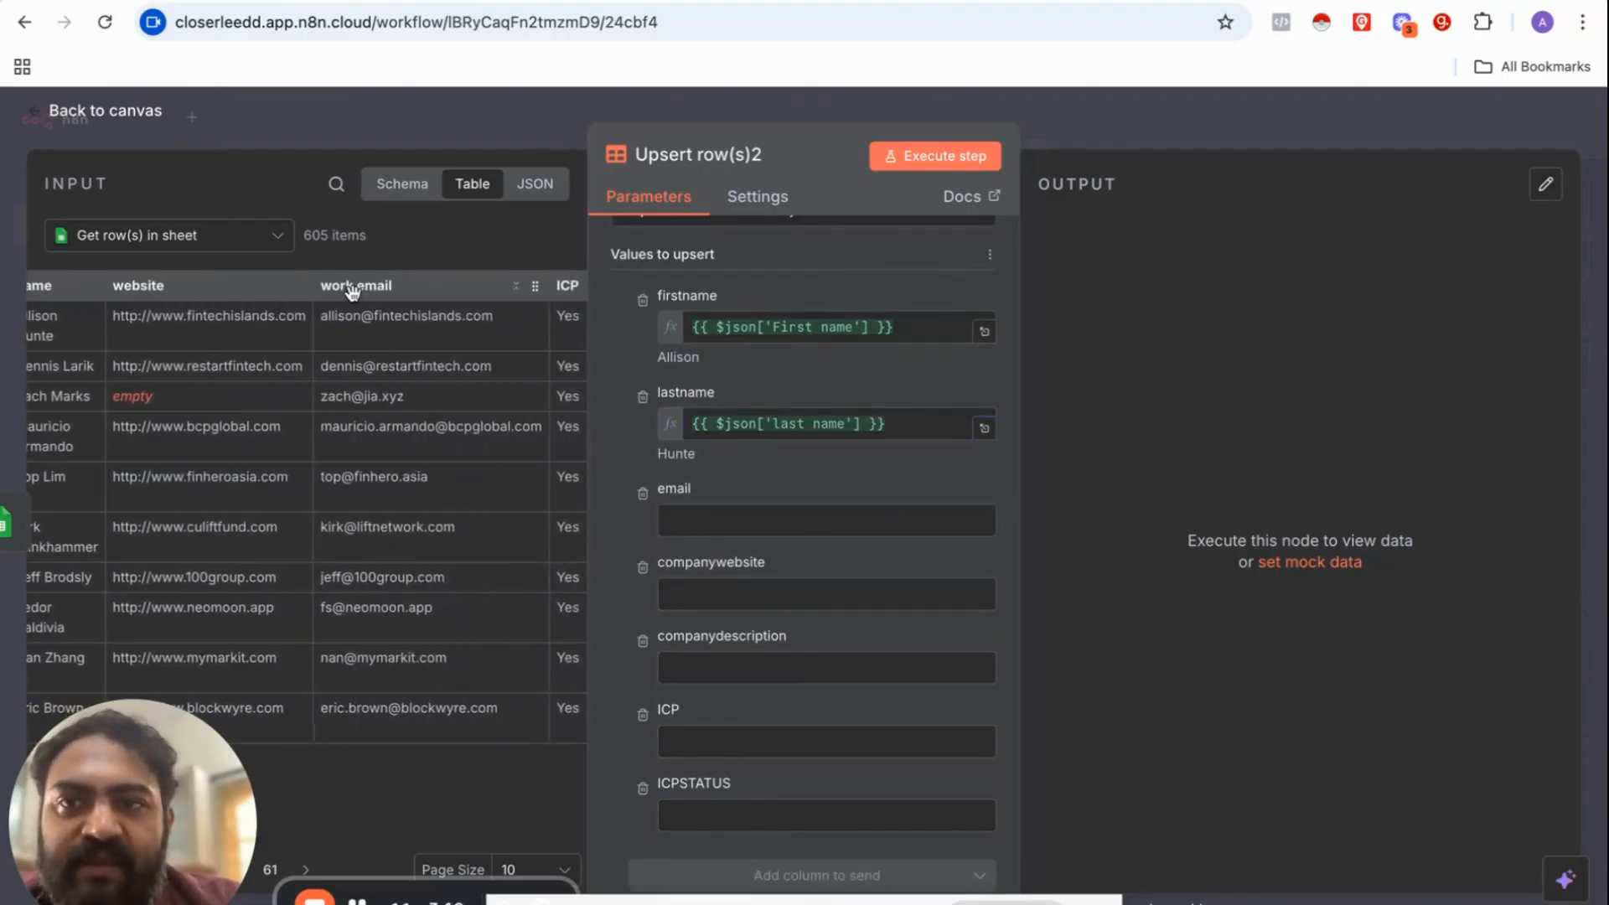
{"action": "left_click_drag", "start_coordinate": [352, 288], "coordinate": [696, 523]}
{"action": "left_click", "coordinate": [608, 528]}
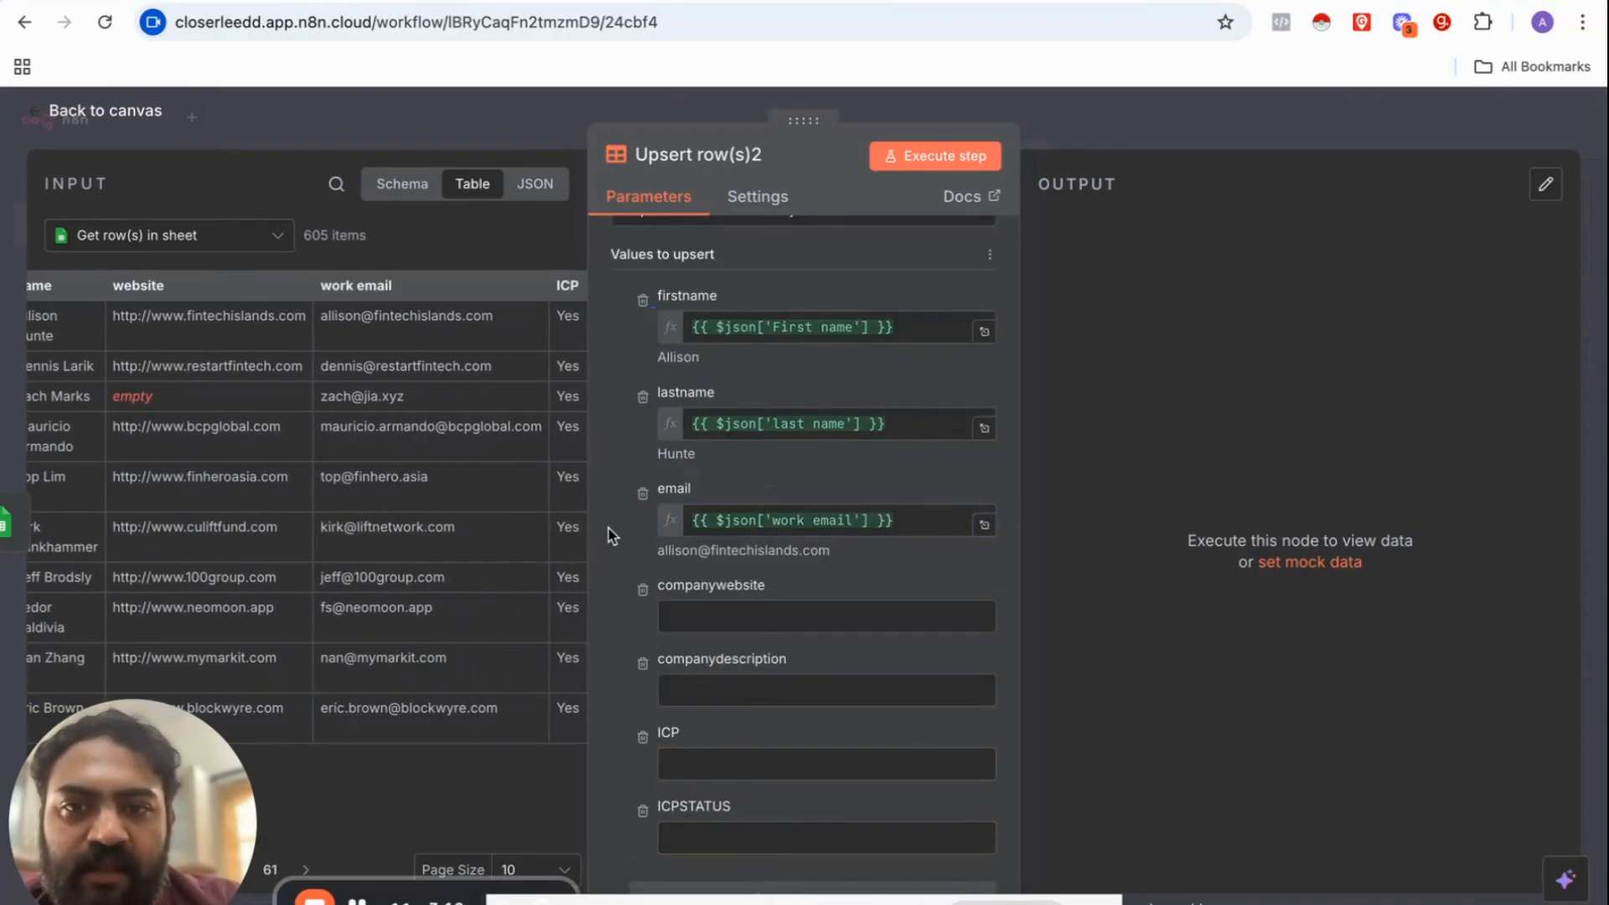
Step: Fill companywebsite with the sheet's Company name column
{"action": "scroll", "coordinate": [659, 577], "scroll_direction": "down", "scroll_amount": 1}
{"action": "scroll", "coordinate": [359, 486], "scroll_direction": "left", "scroll_amount": 5}
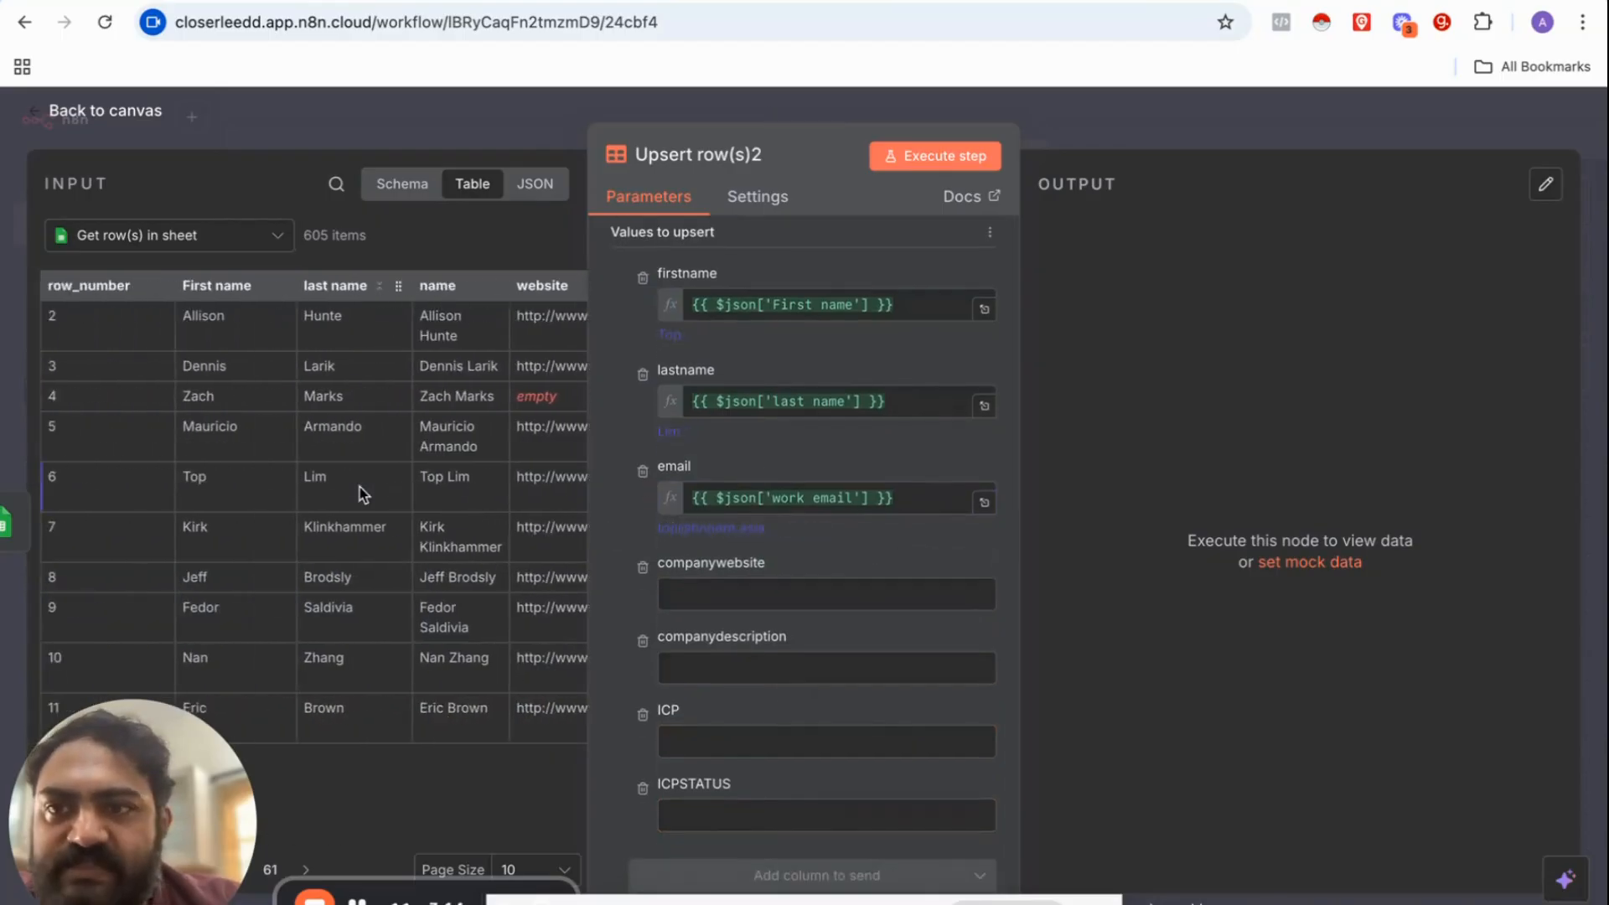
{"action": "scroll", "coordinate": [359, 486], "scroll_direction": "right", "scroll_amount": 8}
{"action": "scroll", "coordinate": [359, 486], "scroll_direction": "right", "scroll_amount": 4}
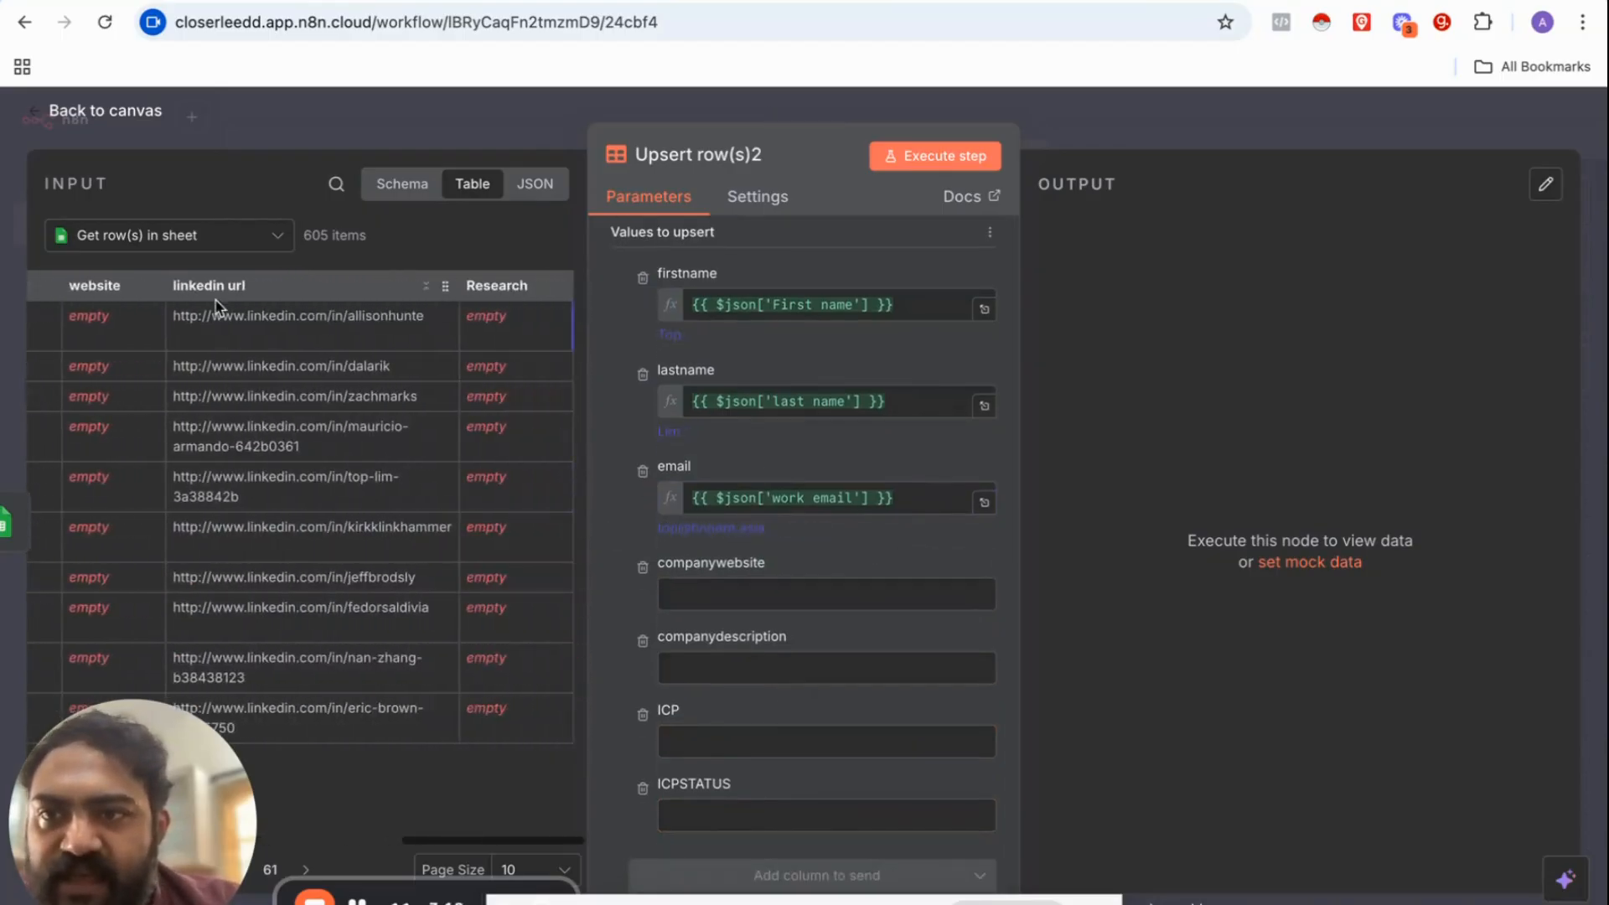
{"action": "scroll", "coordinate": [350, 392], "scroll_direction": "left", "scroll_amount": 10}
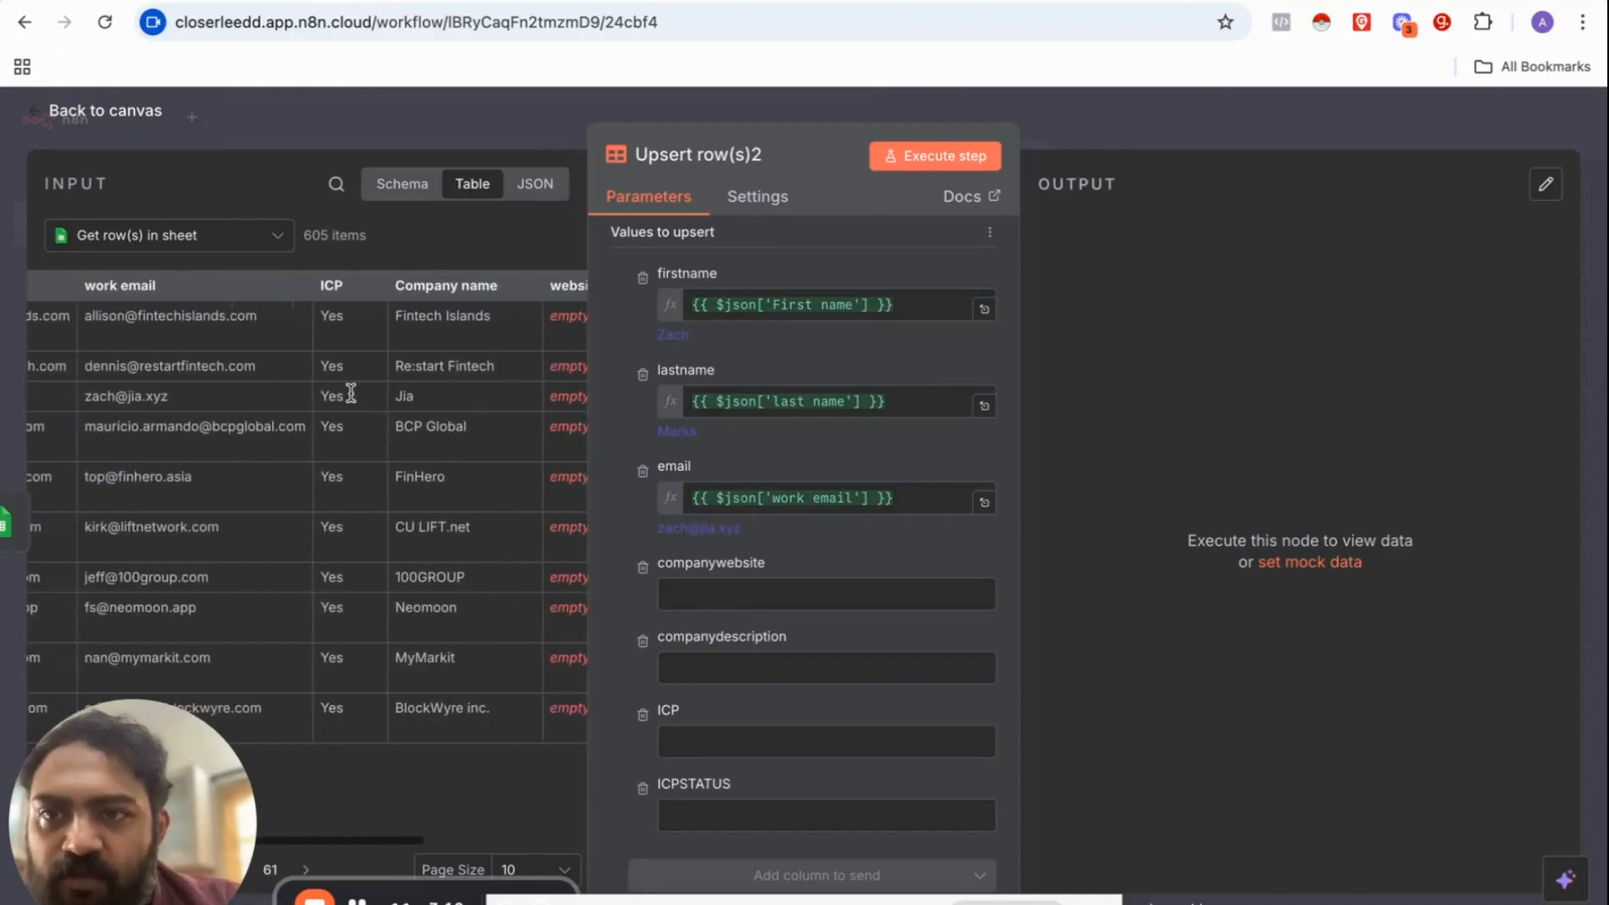
{"action": "scroll", "coordinate": [416, 445], "scroll_direction": "right", "scroll_amount": 8}
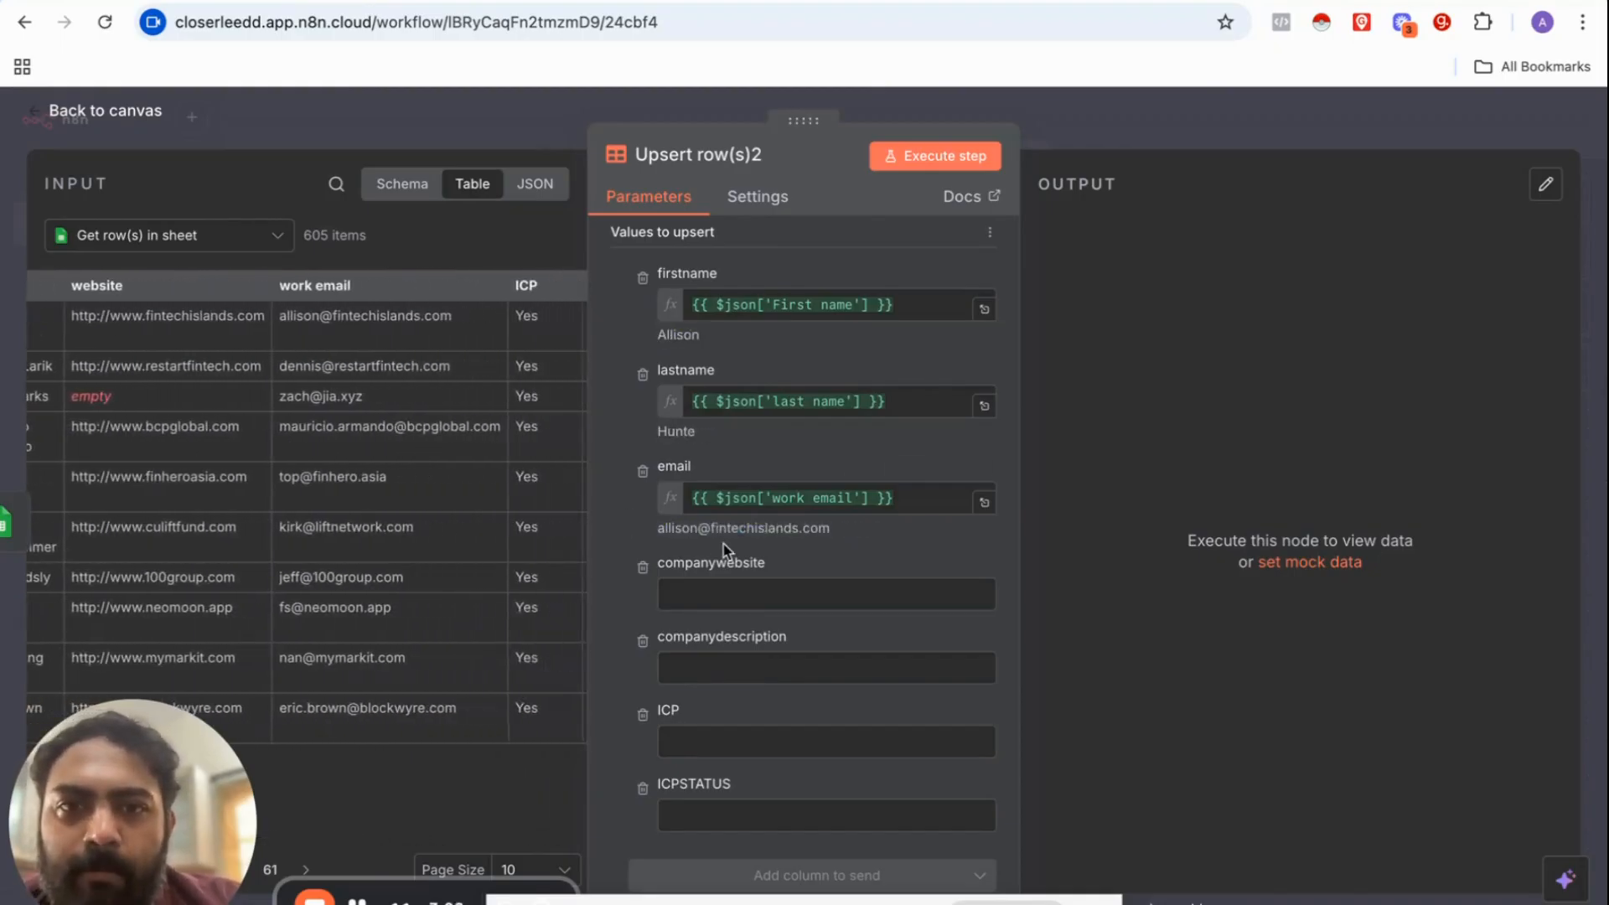
{"action": "left_click", "coordinate": [699, 679]}
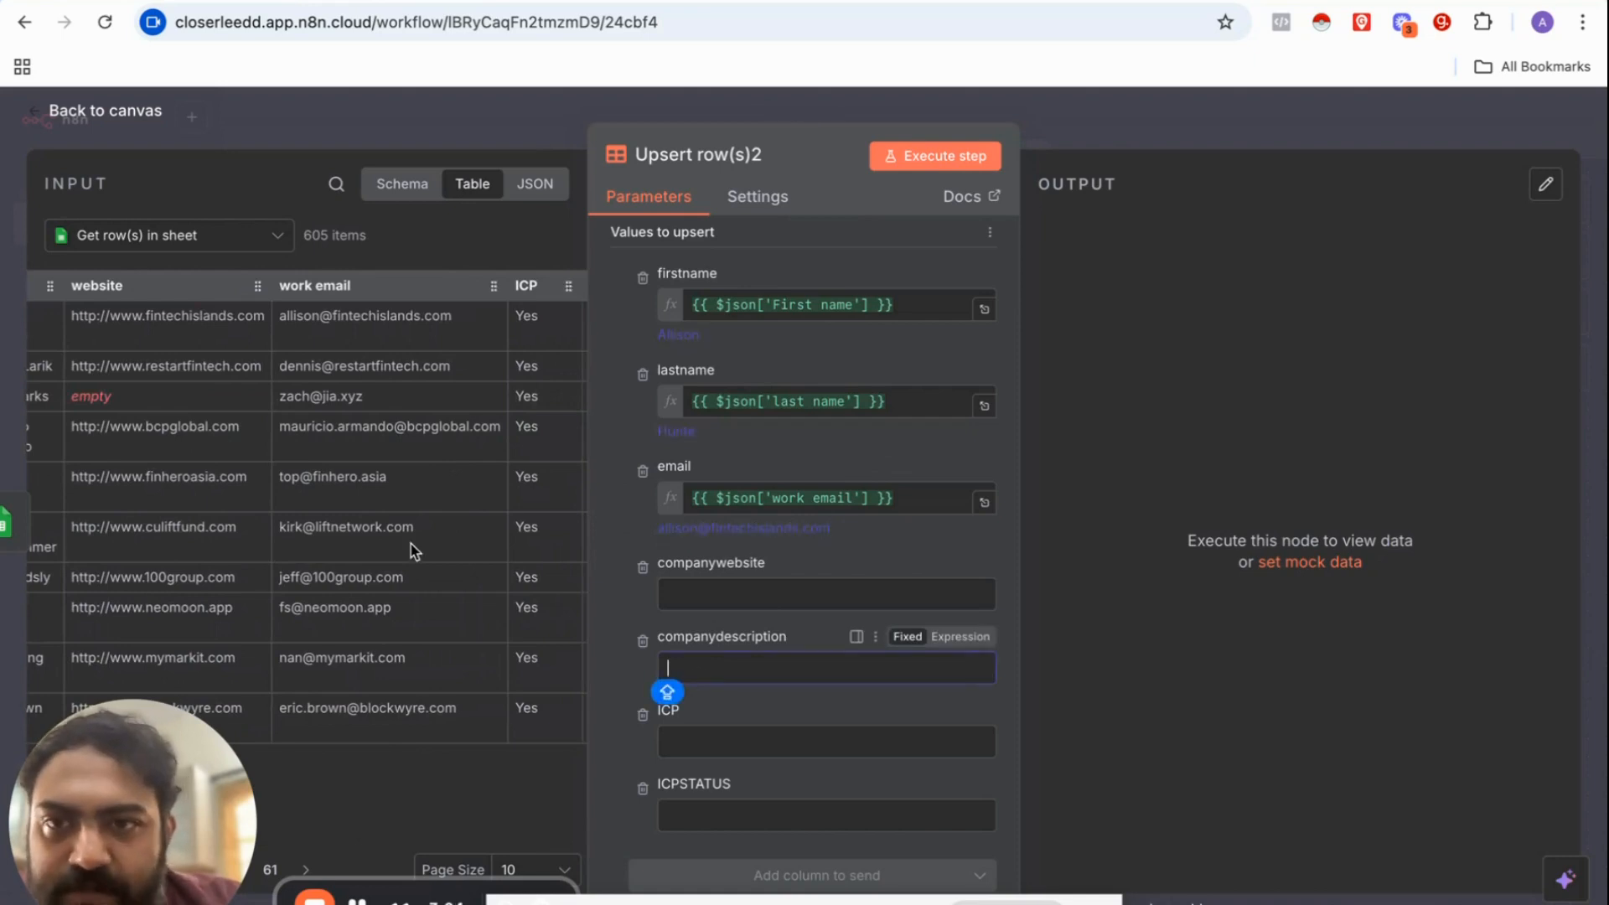
{"action": "scroll", "coordinate": [414, 551], "scroll_direction": "right", "scroll_amount": 5}
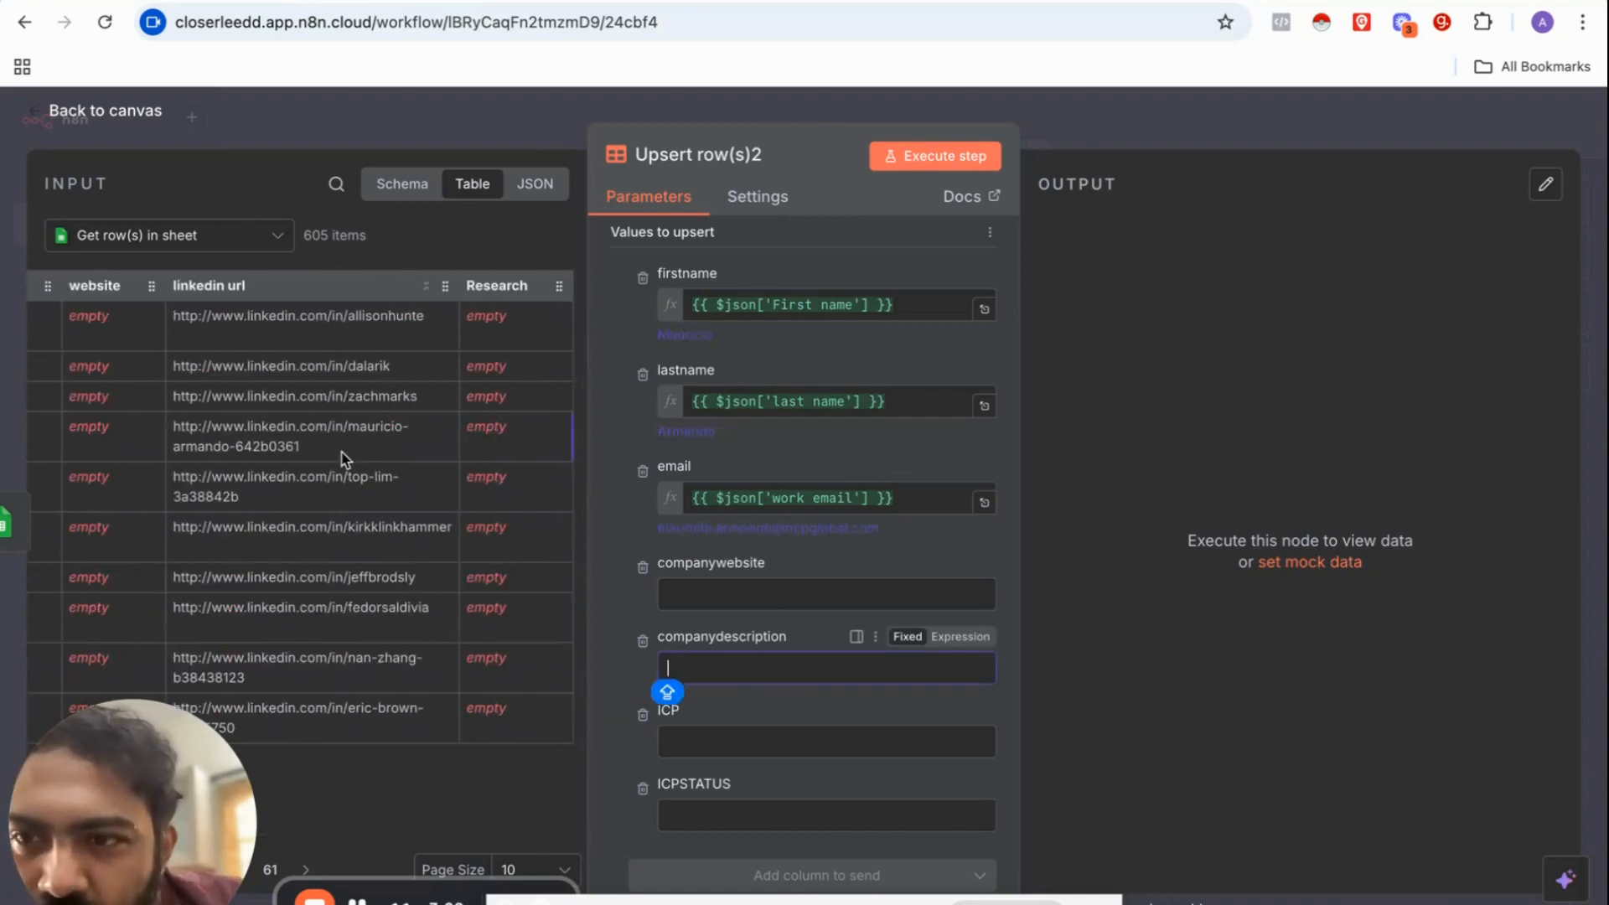
{"action": "scroll", "coordinate": [341, 456], "scroll_direction": "left", "scroll_amount": 5}
{"action": "scroll", "coordinate": [341, 456], "scroll_direction": "left", "scroll_amount": 2}
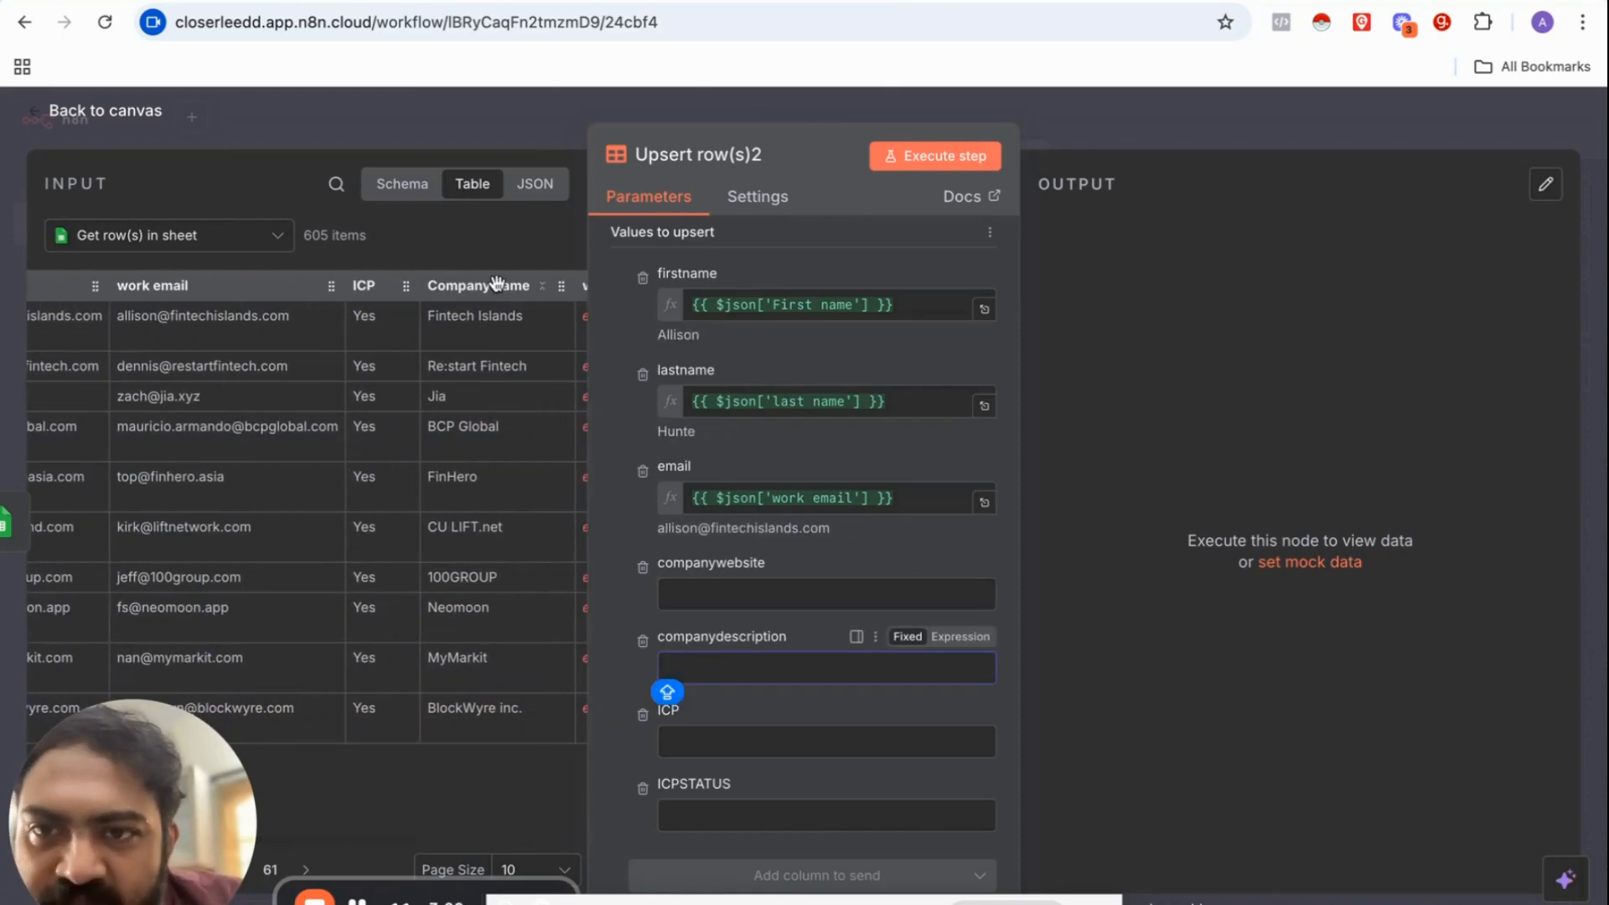
{"action": "left_click_drag", "start_coordinate": [498, 282], "coordinate": [727, 597]}
{"action": "left_click", "coordinate": [611, 548]}
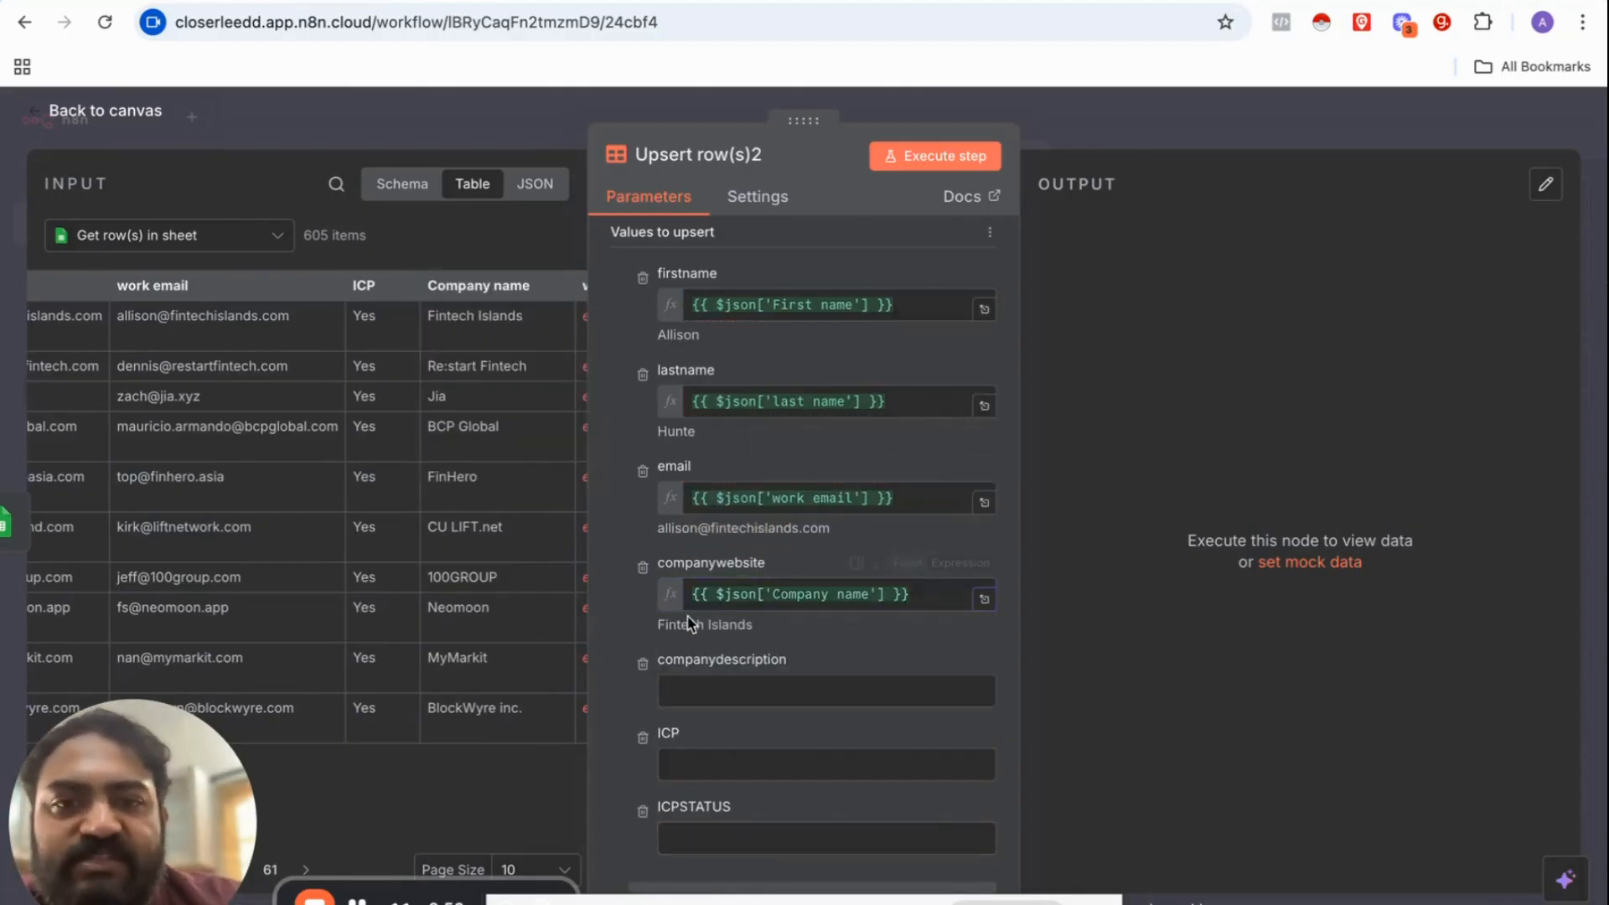
Step: Inspect the ICPSTATUS and companydescription fields, leaving them unmapped
{"action": "scroll", "coordinate": [729, 714], "scroll_direction": "down", "scroll_amount": 1}
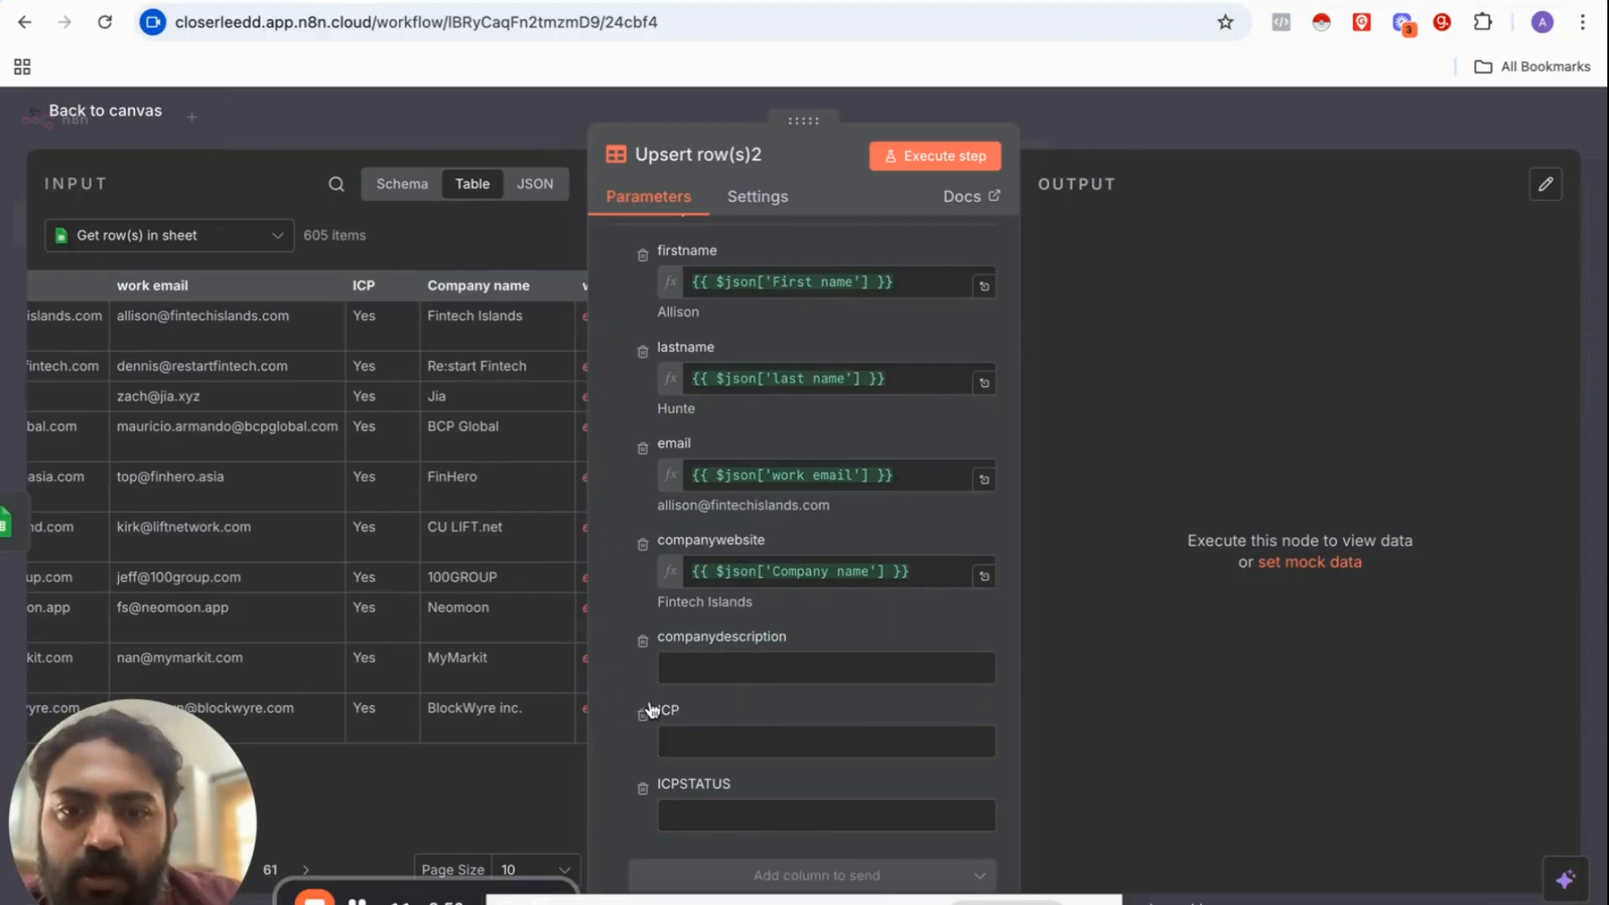
{"action": "left_click", "coordinate": [692, 802]}
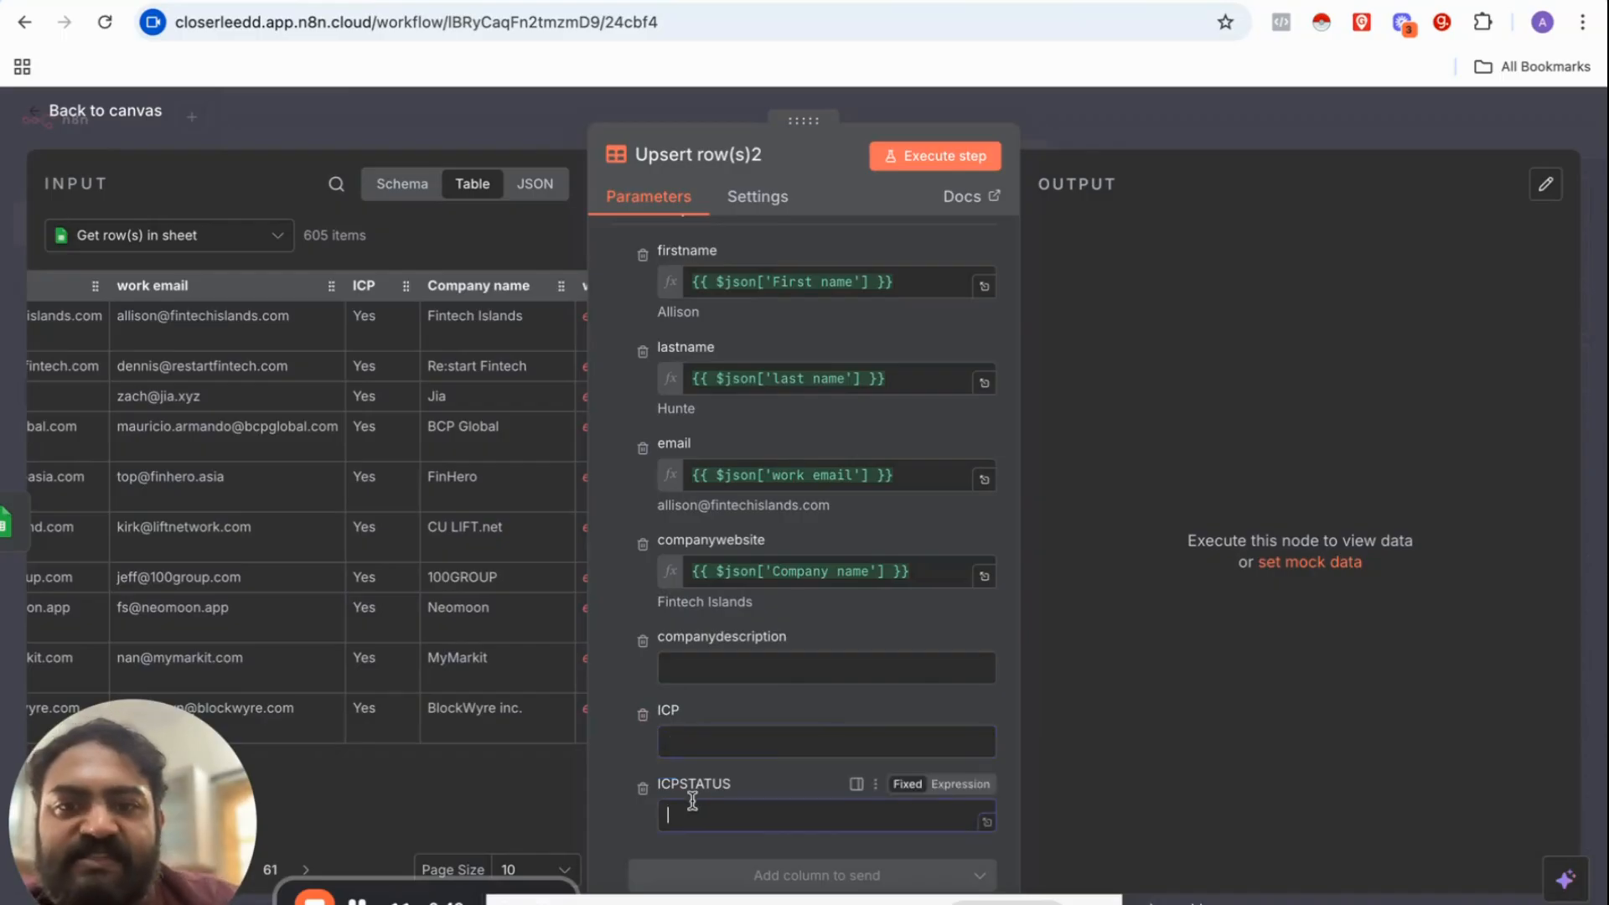
{"action": "left_click", "coordinate": [695, 663]}
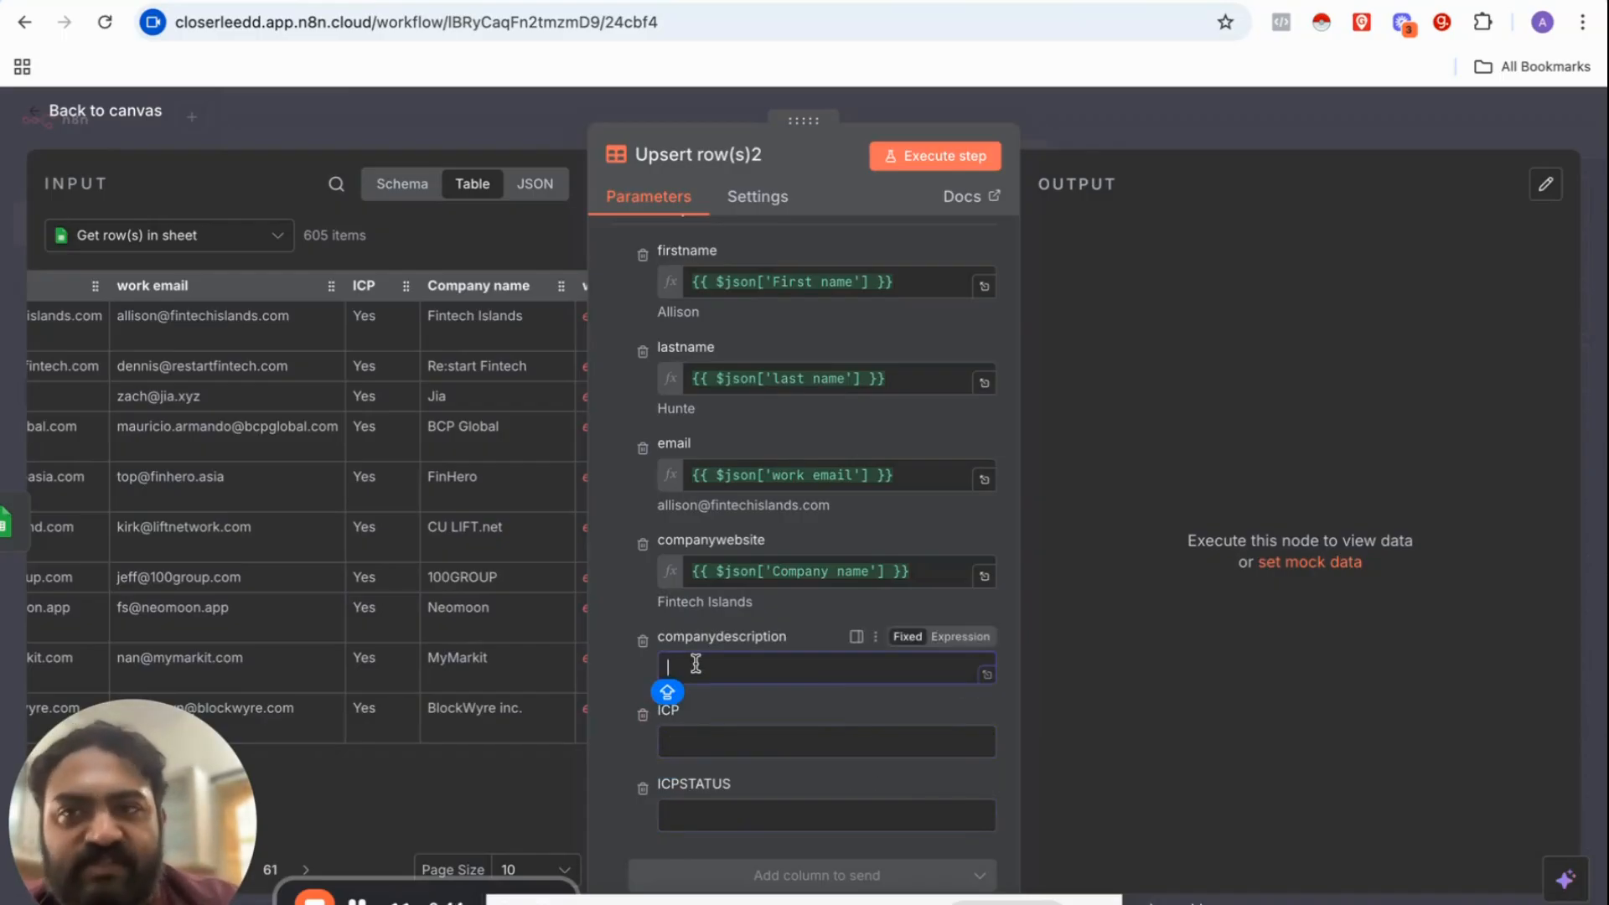
{"action": "scroll", "coordinate": [189, 422], "scroll_direction": "left", "scroll_amount": 5}
{"action": "scroll", "coordinate": [188, 422], "scroll_direction": "right", "scroll_amount": 10}
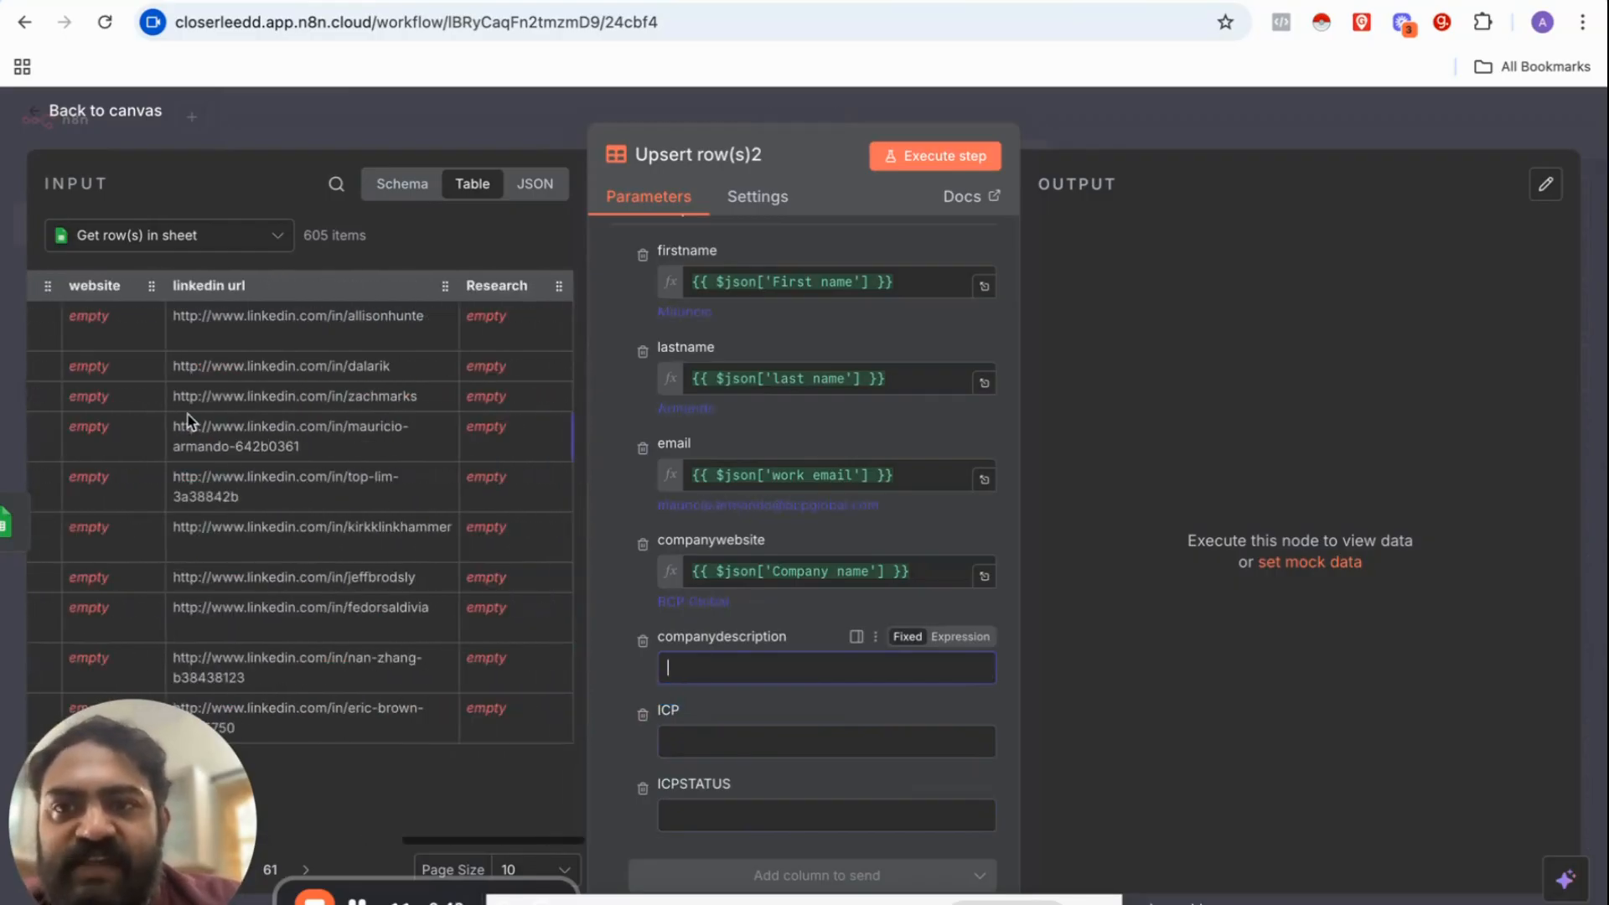
{"action": "scroll", "coordinate": [189, 422], "scroll_direction": "left", "scroll_amount": 5}
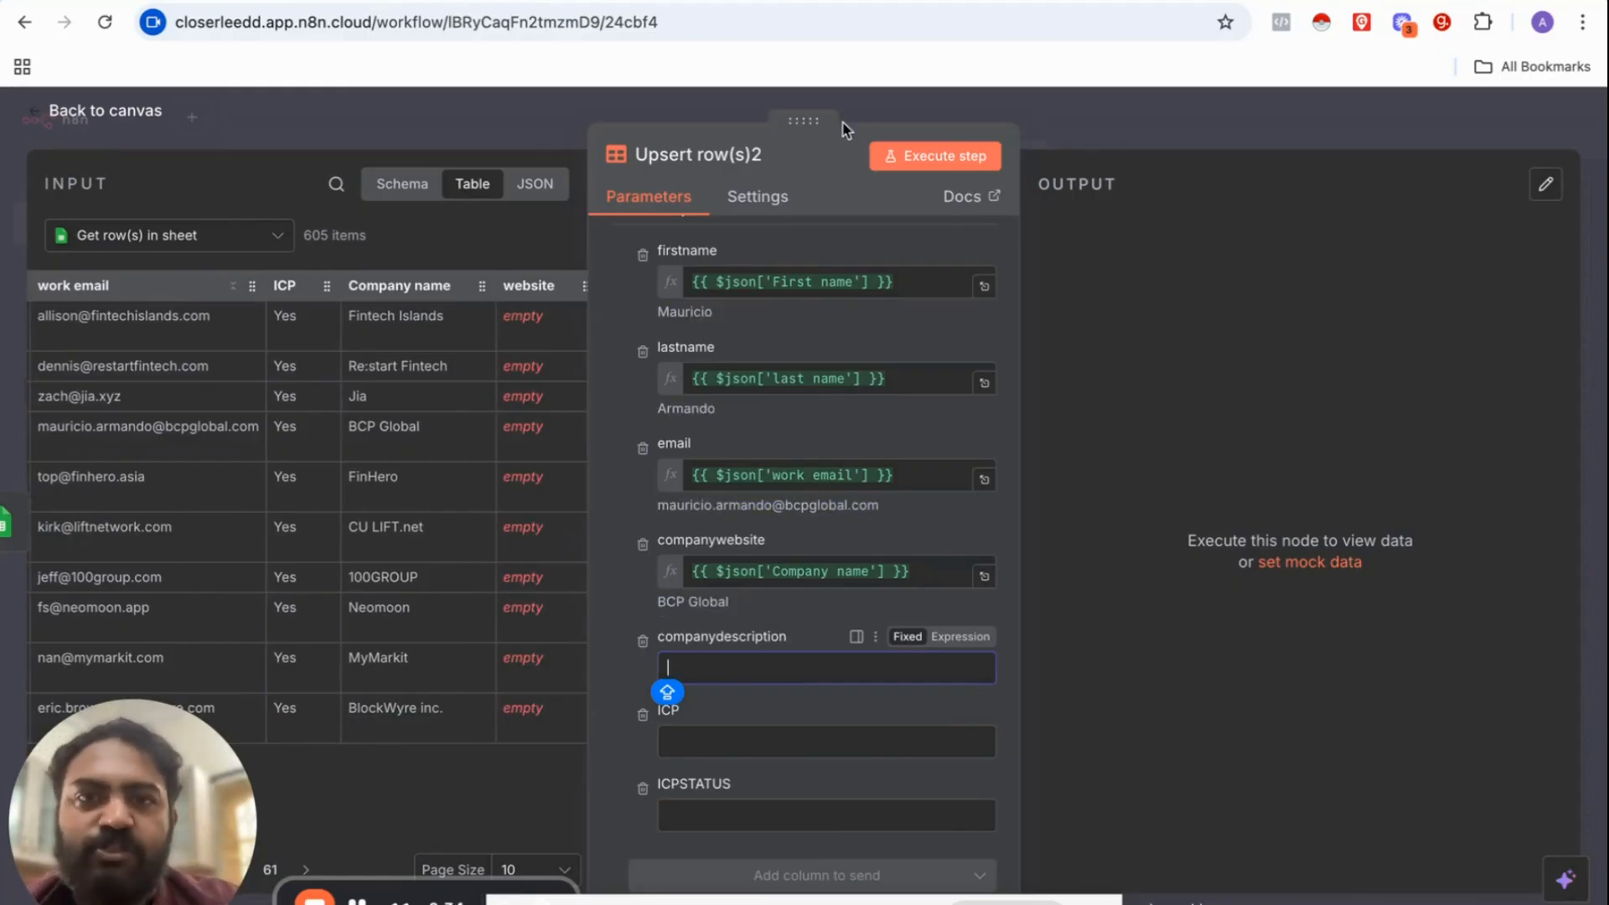
Step: Test-run the upsert, which fails, and add a matching condition to it
{"action": "left_click", "coordinate": [969, 161]}
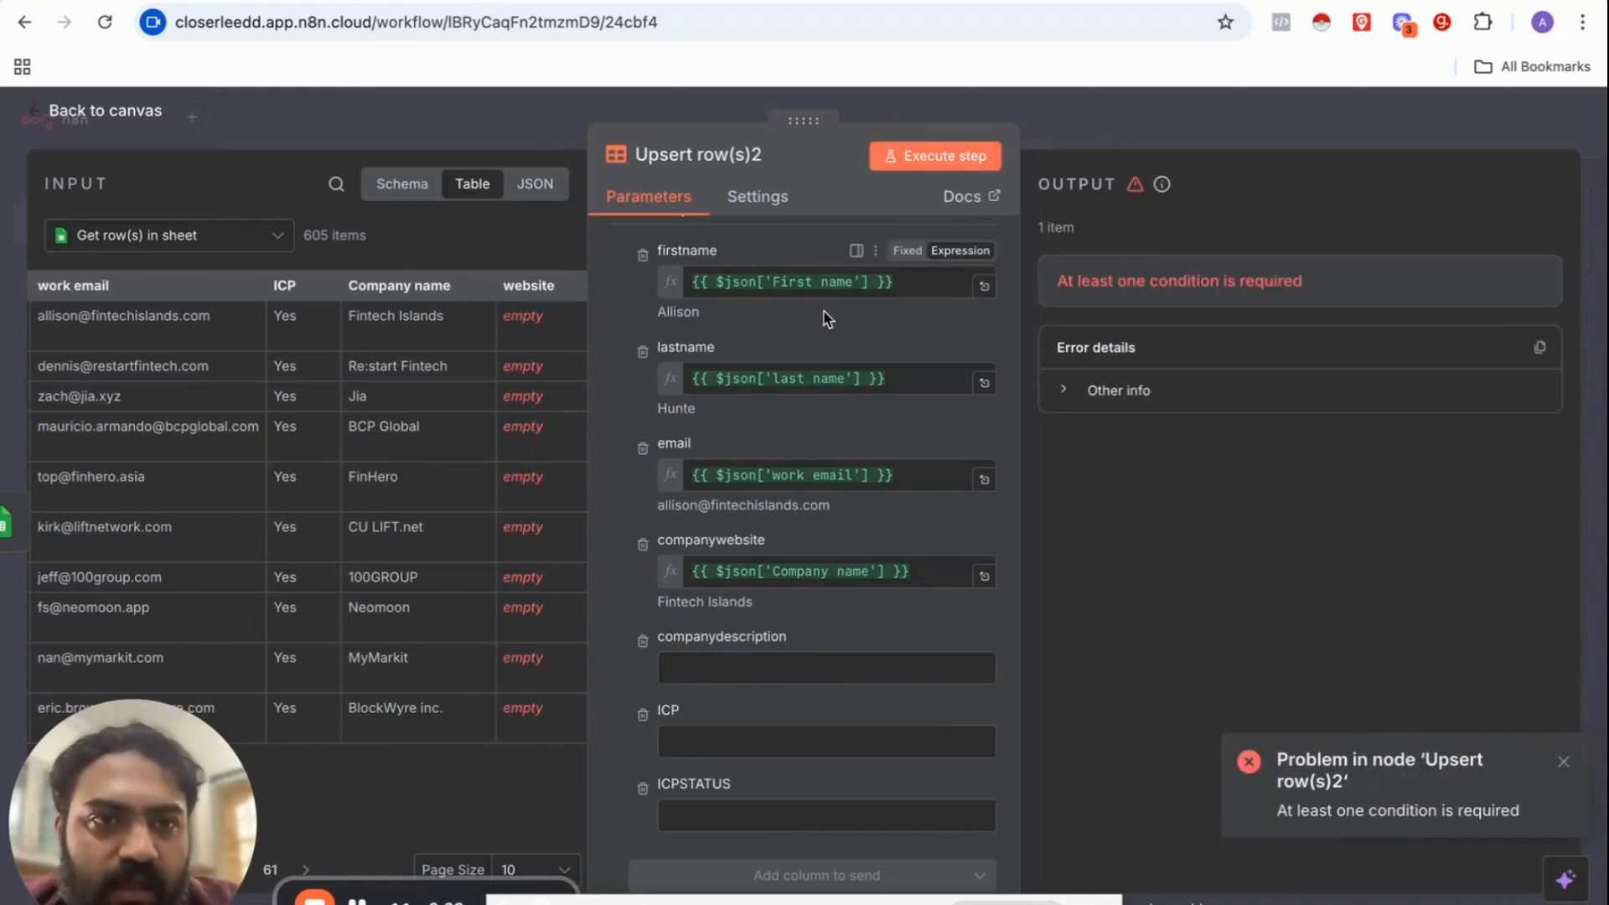
{"action": "scroll", "coordinate": [805, 377], "scroll_direction": "up", "scroll_amount": 5}
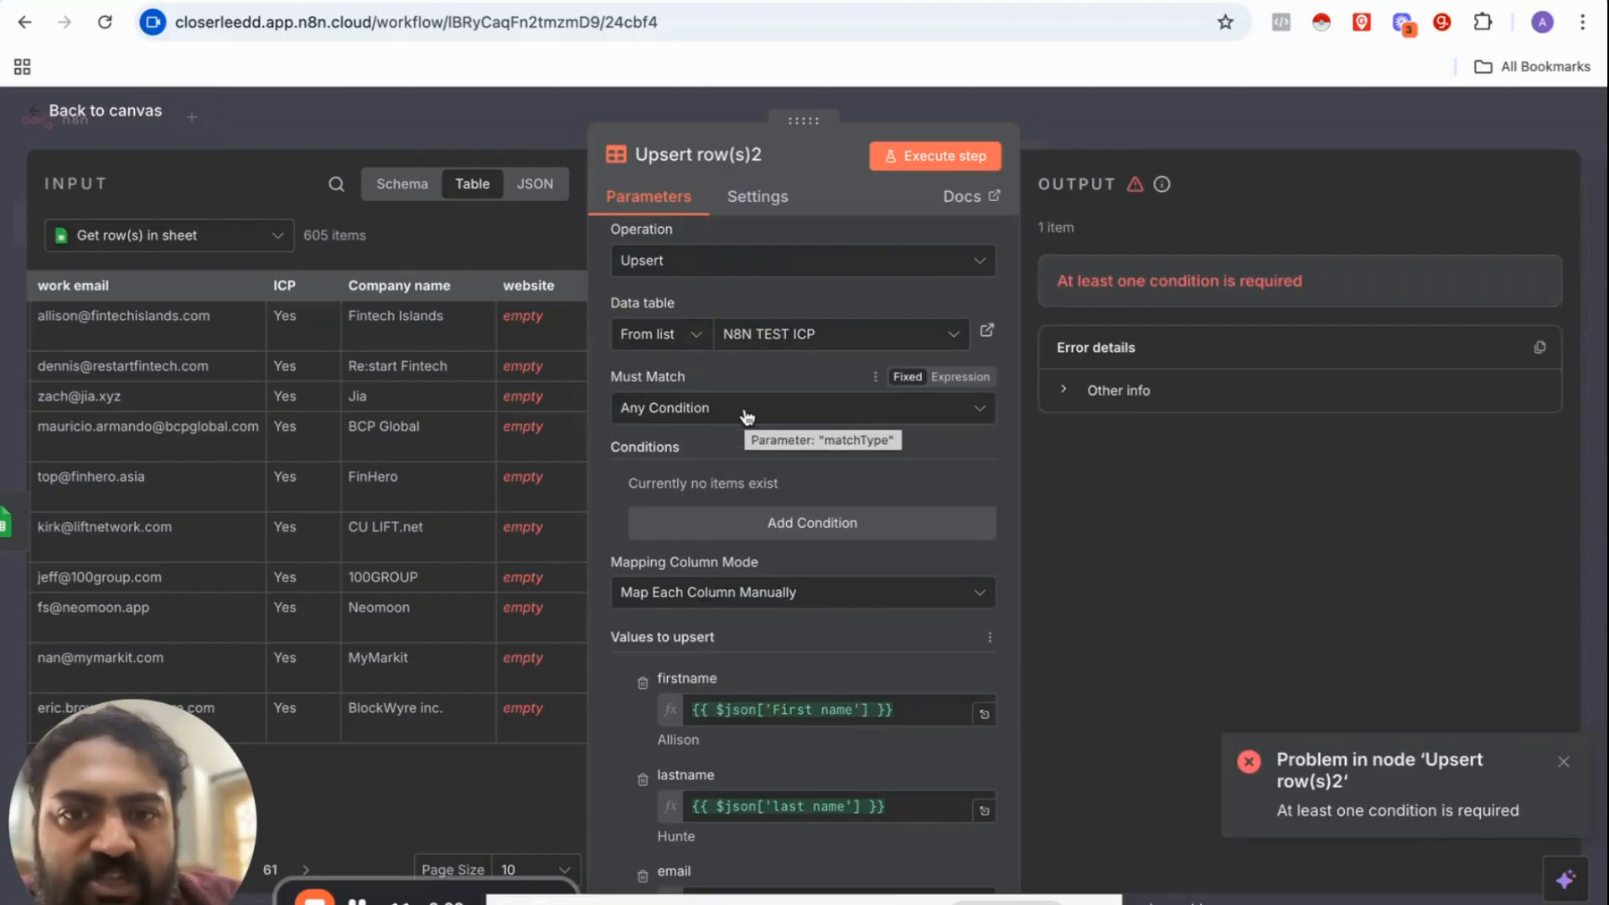
{"action": "left_click", "coordinate": [818, 525]}
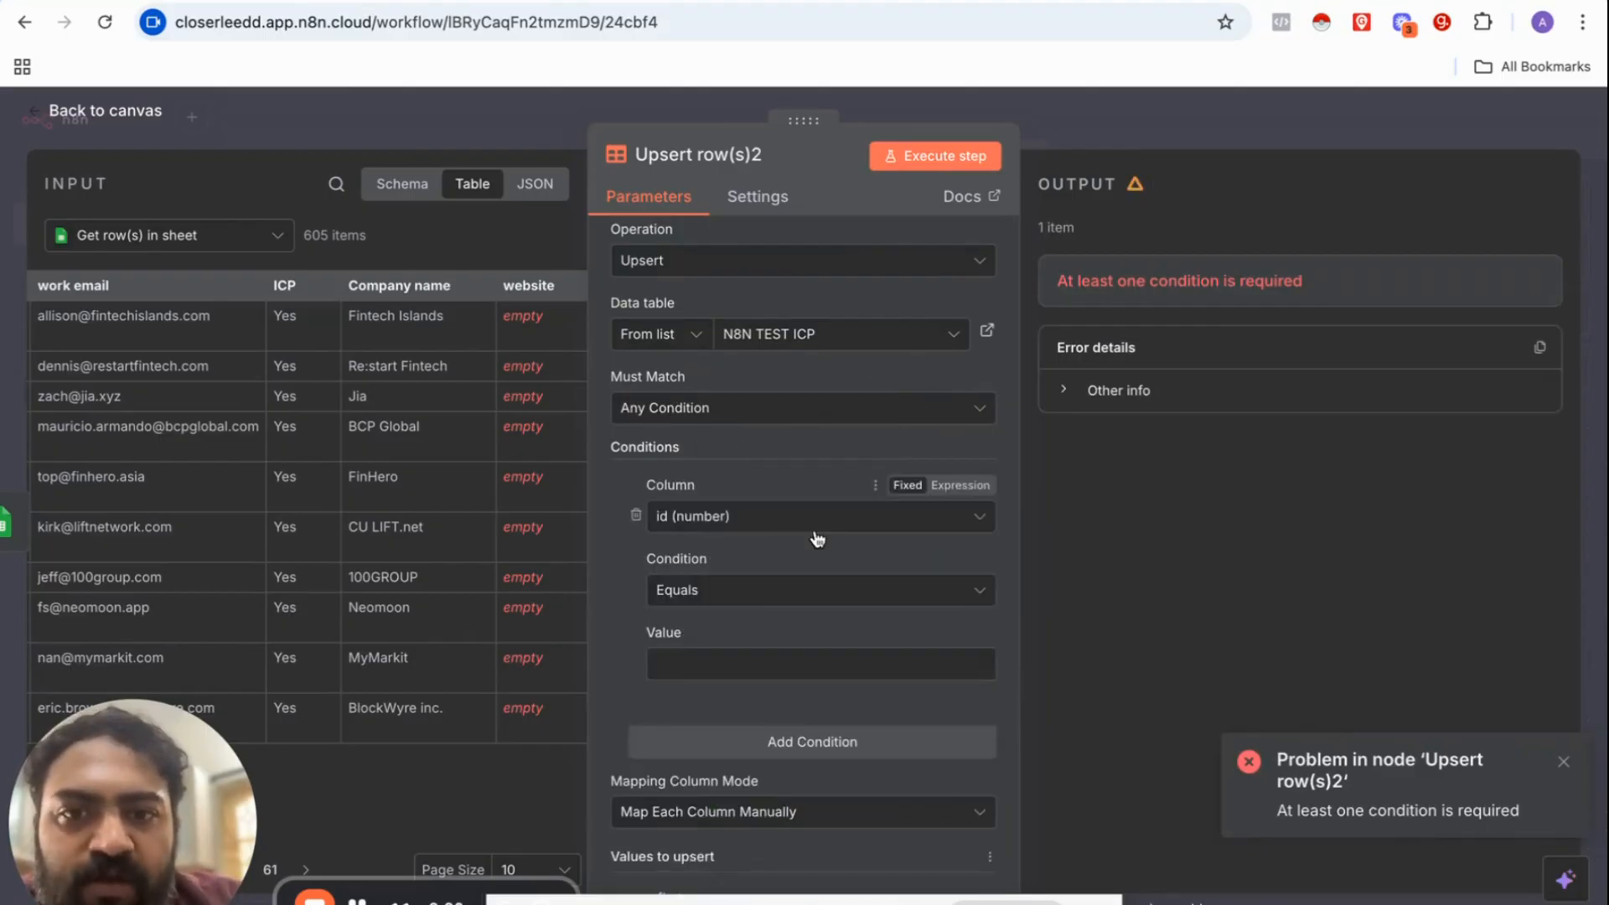
{"action": "scroll", "coordinate": [817, 538], "scroll_direction": "down", "scroll_amount": 3}
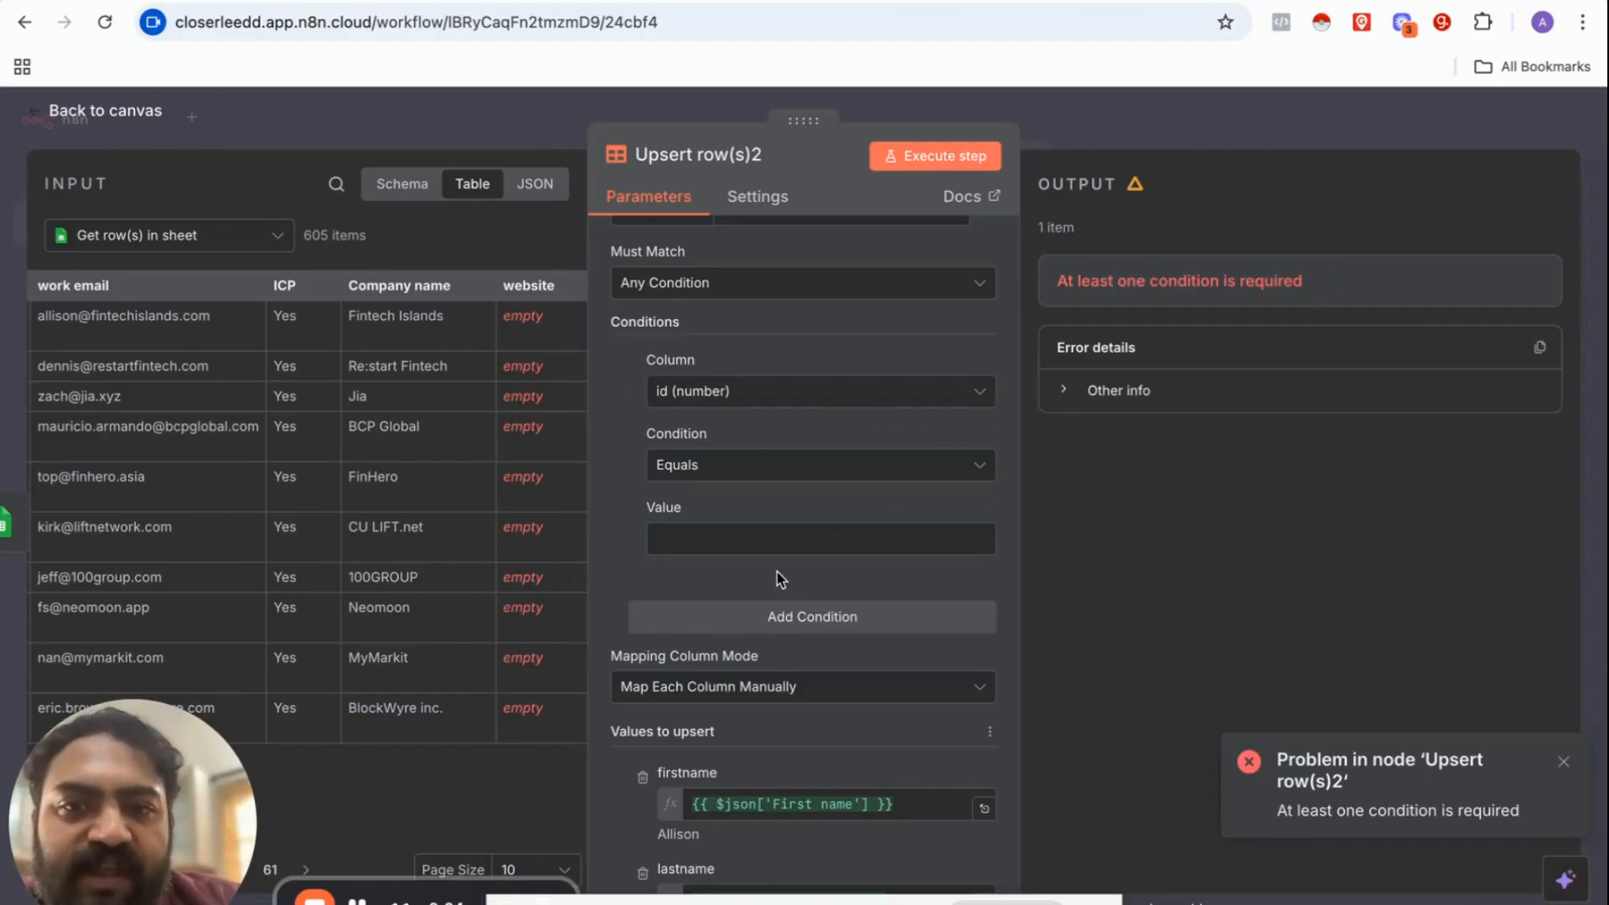
Step: Match rows on the companywebsite column and map the sheet's Company name into the value
{"action": "left_click", "coordinate": [696, 392]}
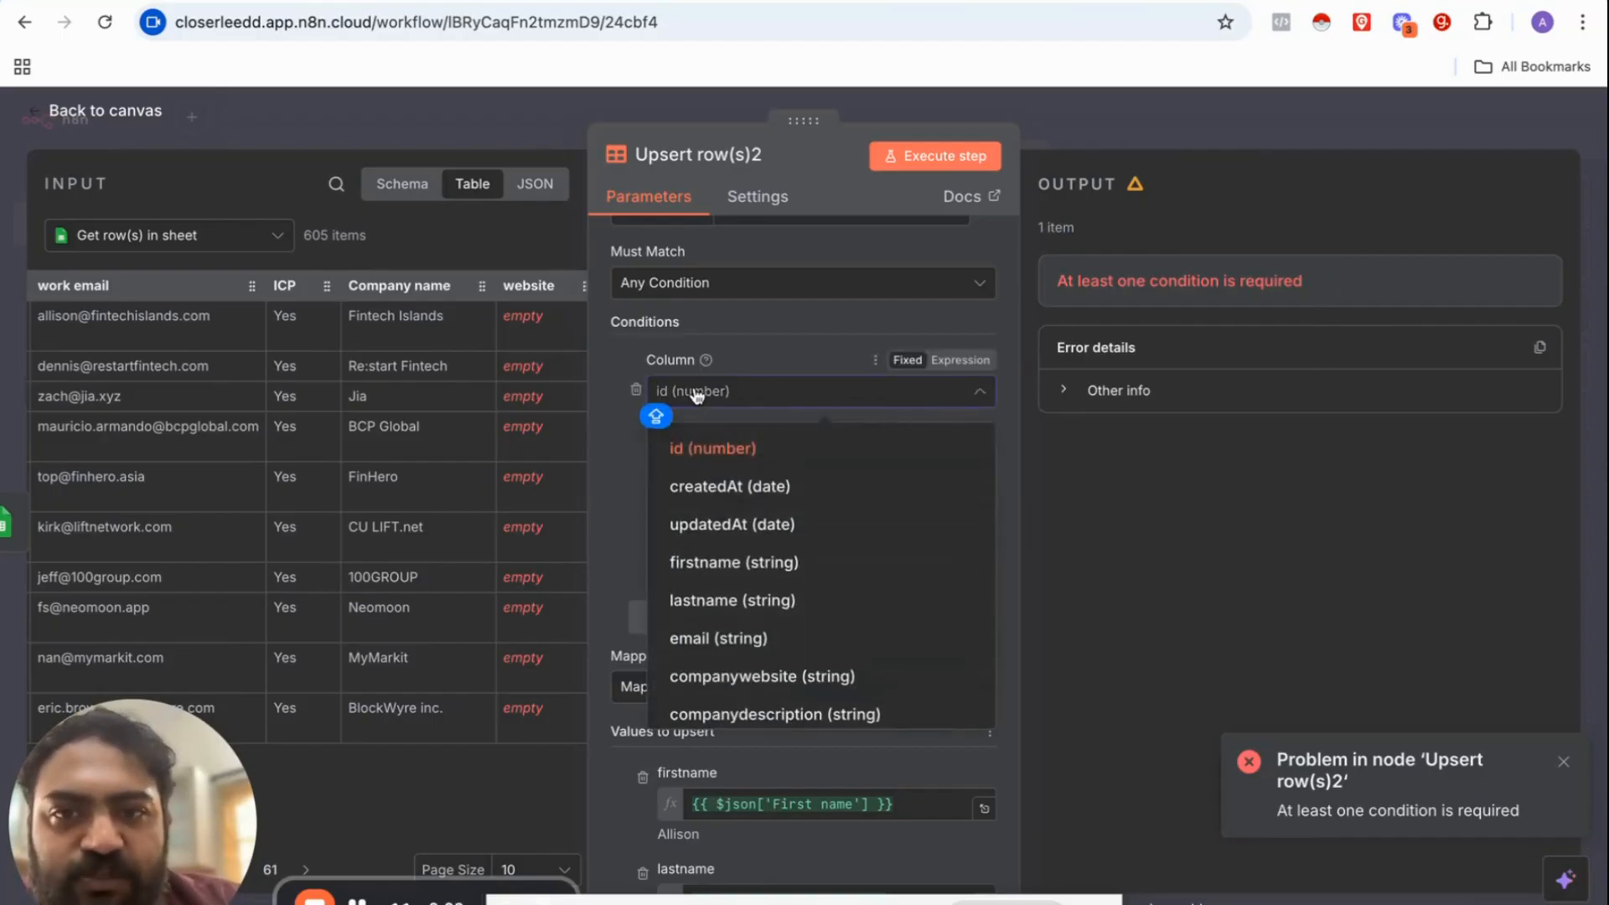
{"action": "scroll", "coordinate": [736, 556], "scroll_direction": "down", "scroll_amount": 2}
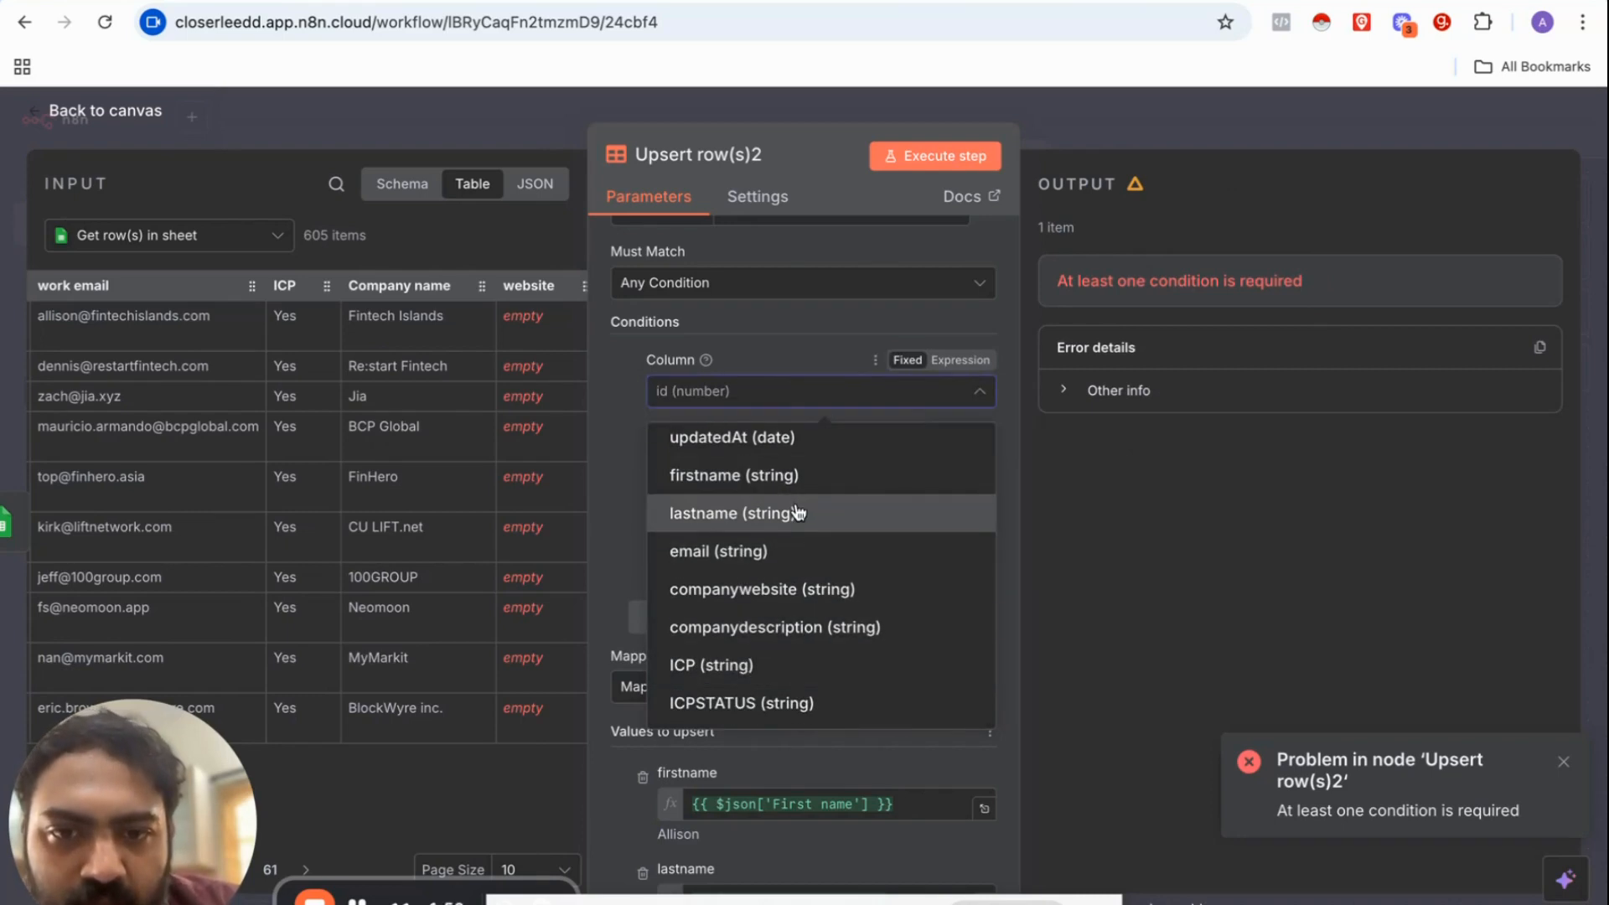
{"action": "left_click", "coordinate": [754, 702]}
{"action": "scroll", "coordinate": [600, 785], "scroll_direction": "down", "scroll_amount": 5}
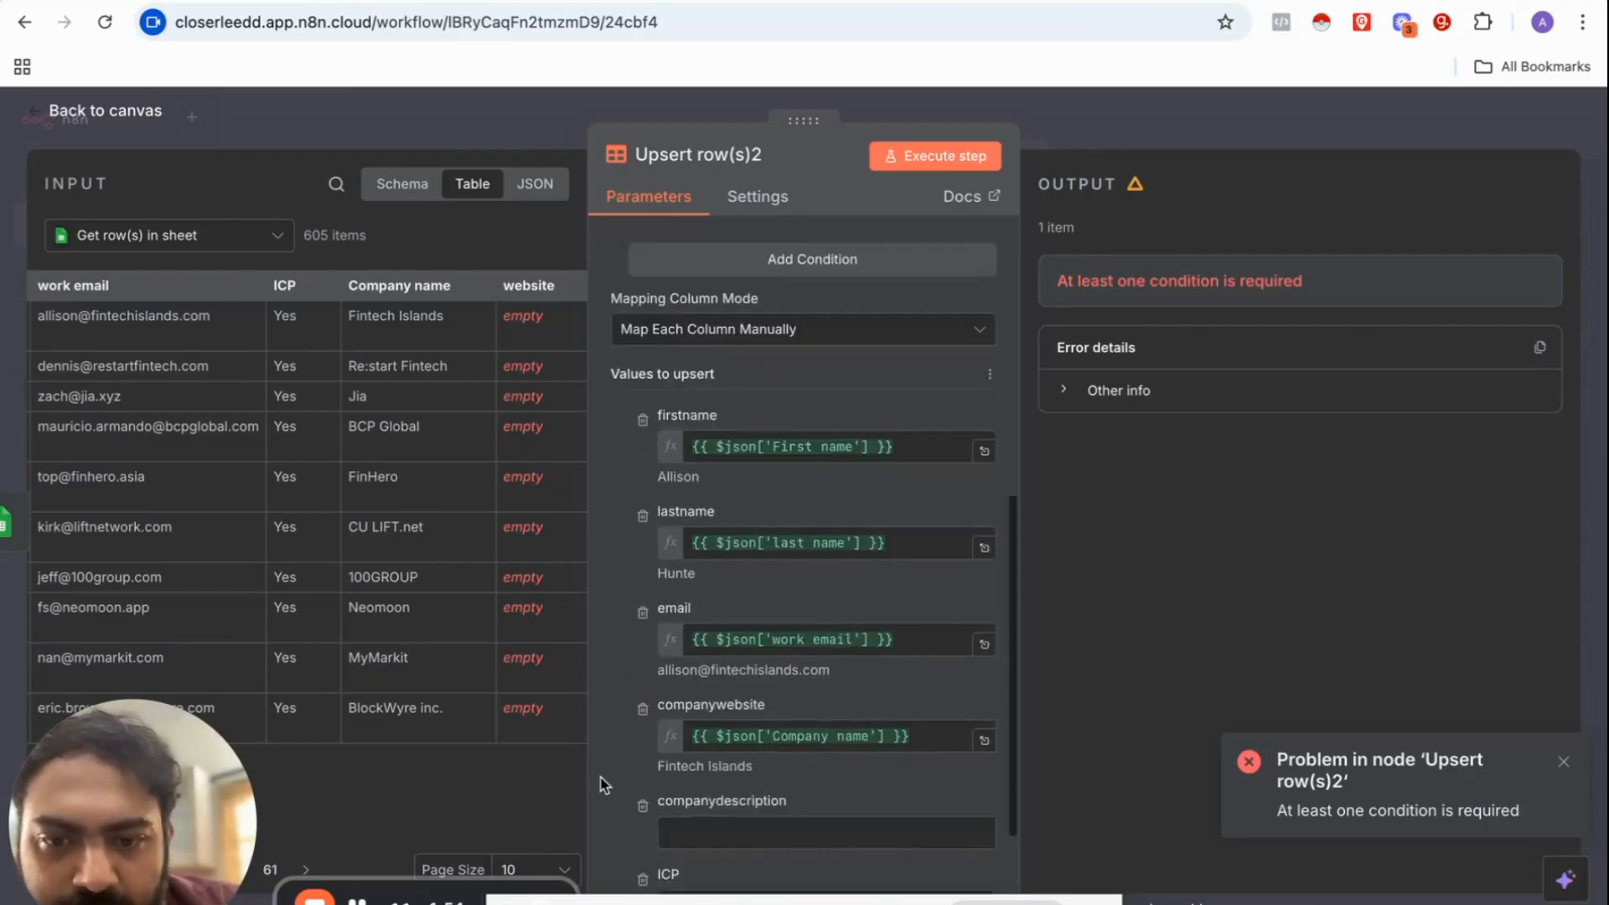
{"action": "scroll", "coordinate": [600, 785], "scroll_direction": "down", "scroll_amount": 2}
{"action": "scroll", "coordinate": [747, 580], "scroll_direction": "up", "scroll_amount": 7}
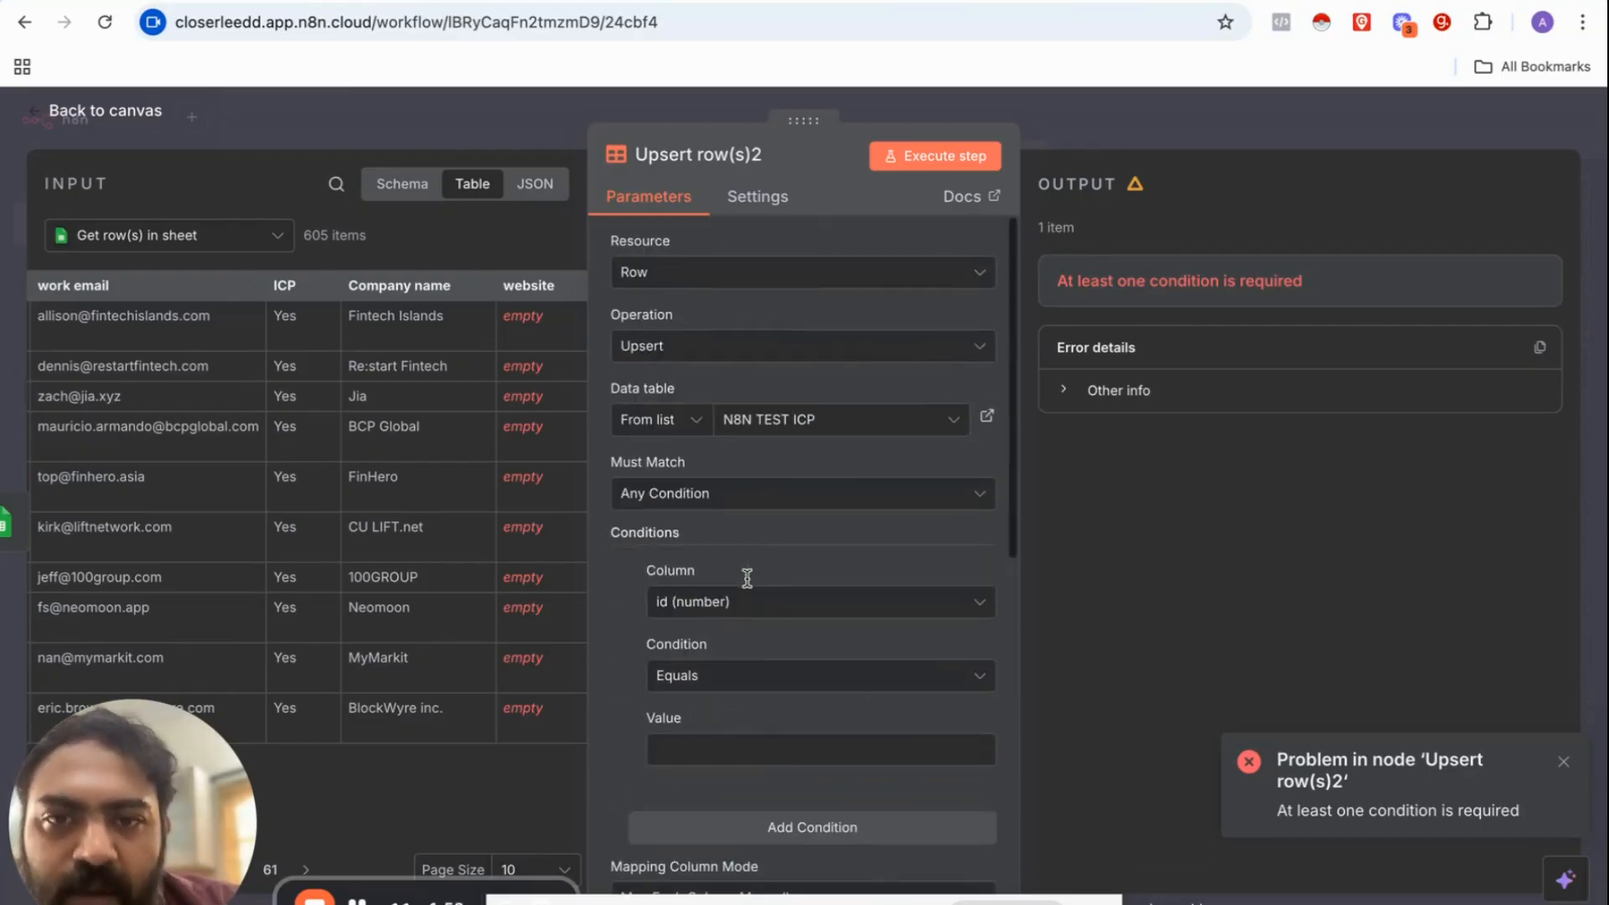
{"action": "scroll", "coordinate": [690, 667], "scroll_direction": "down", "scroll_amount": 2}
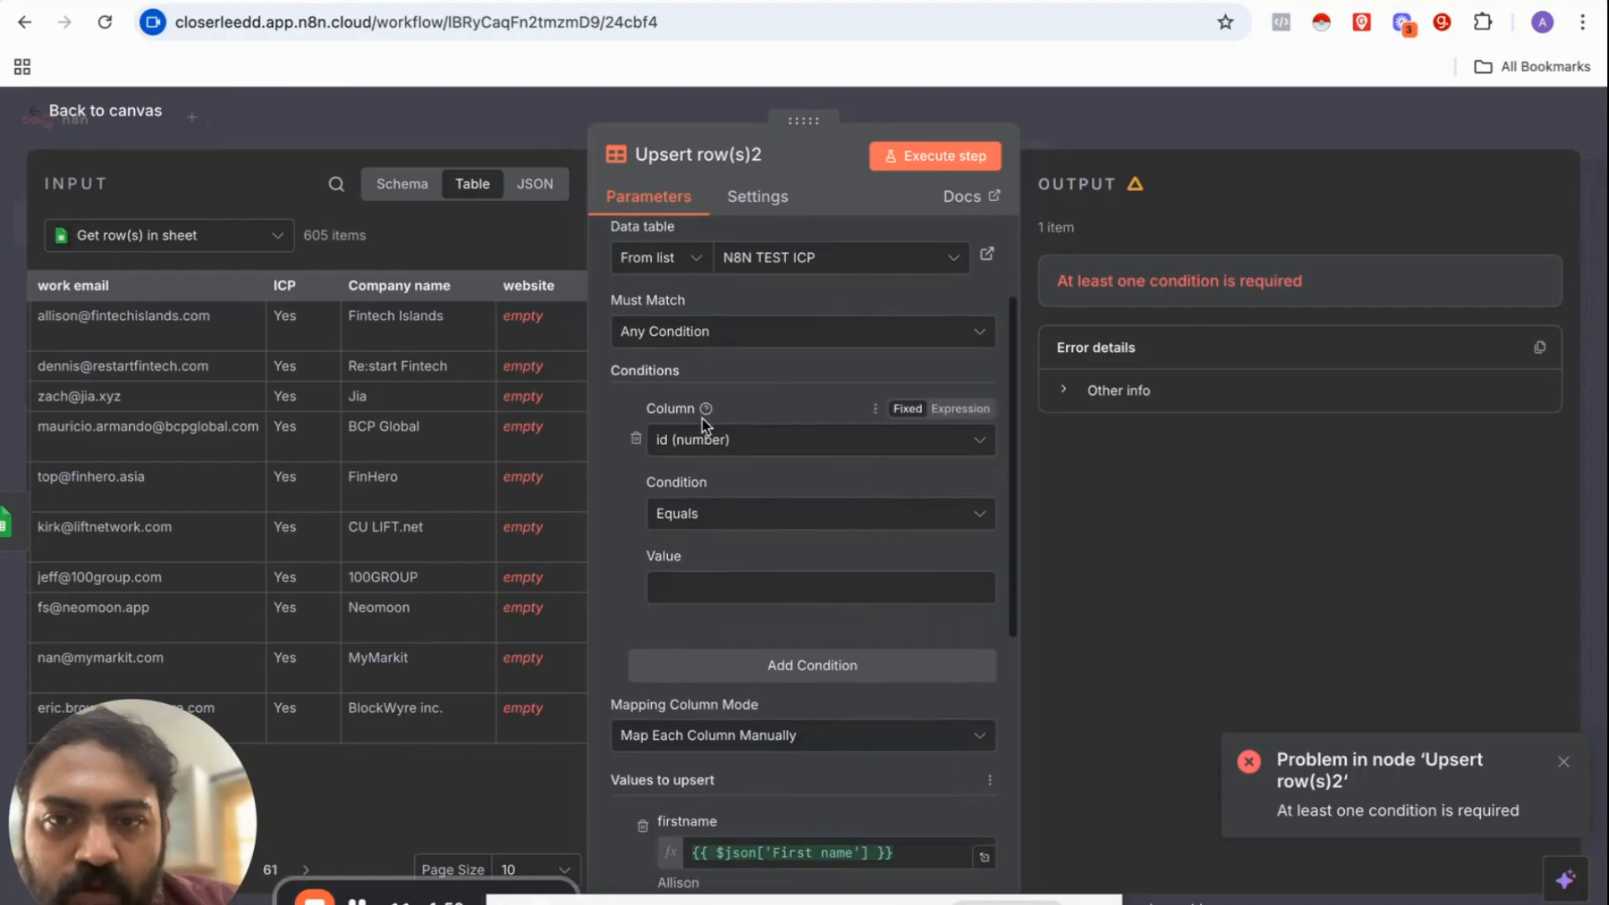
{"action": "left_click", "coordinate": [704, 440]}
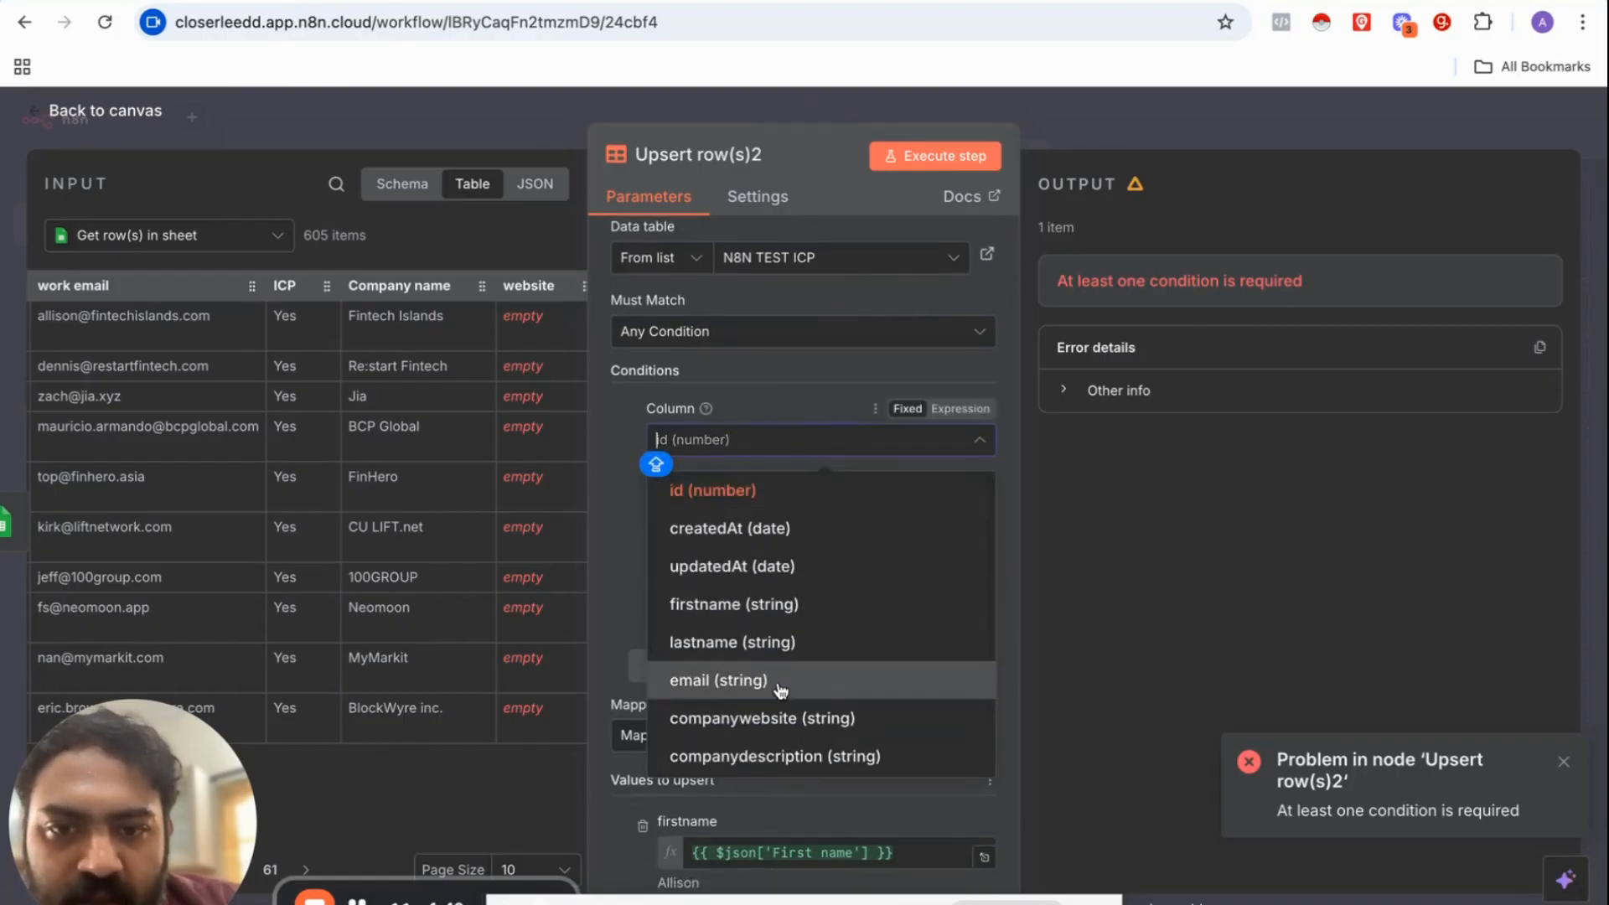
{"action": "left_click", "coordinate": [762, 718]}
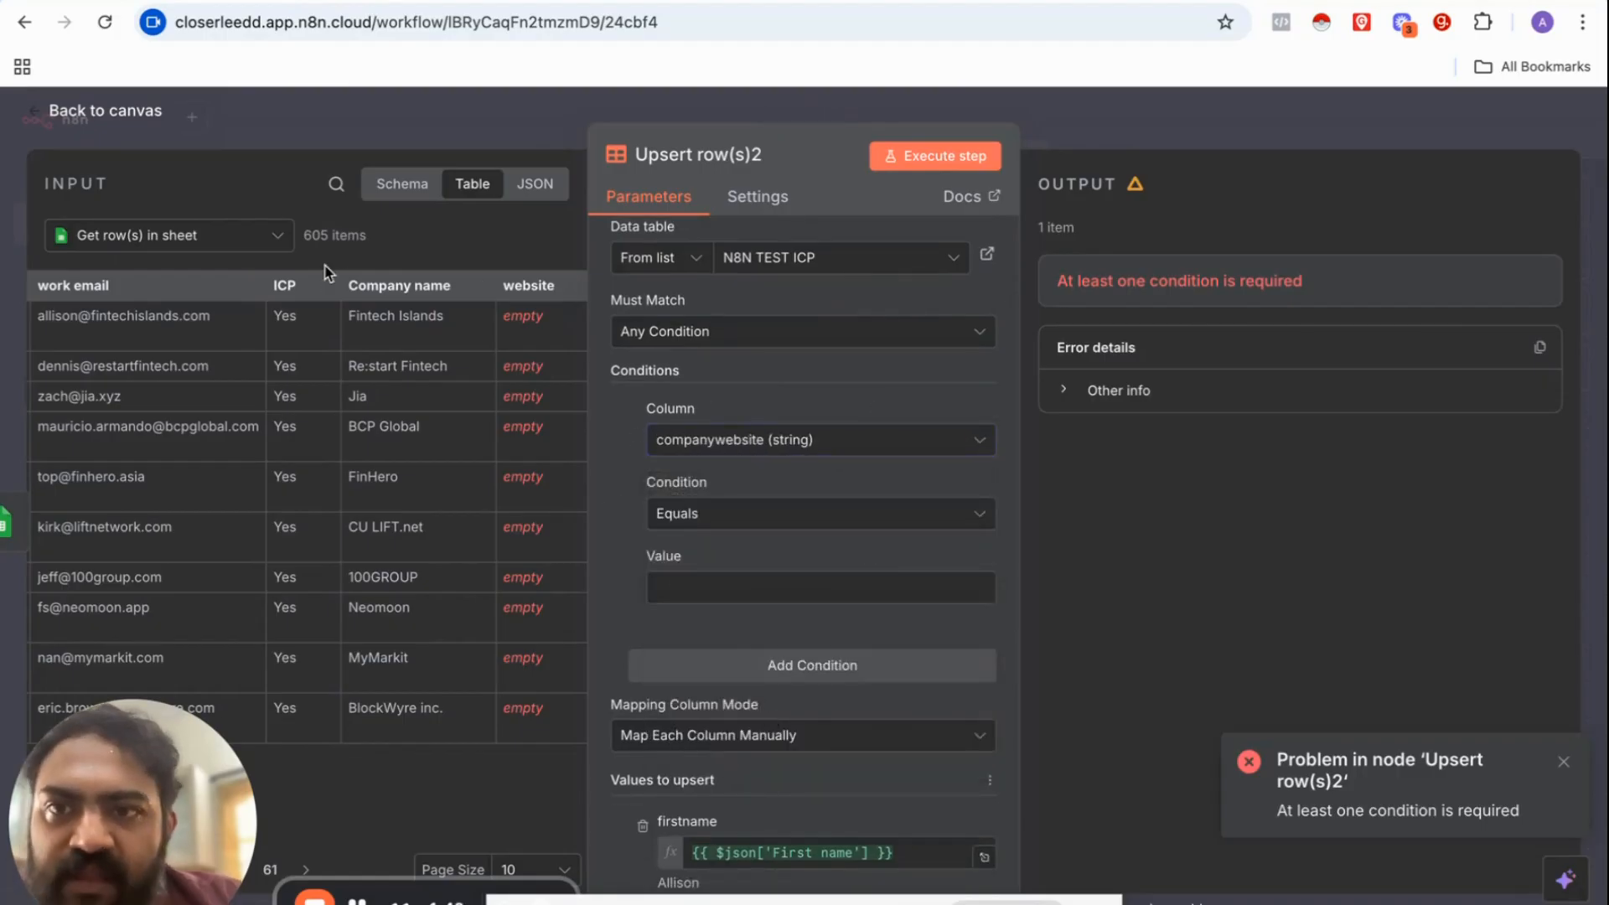
{"action": "left_click_drag", "start_coordinate": [370, 287], "coordinate": [747, 587]}
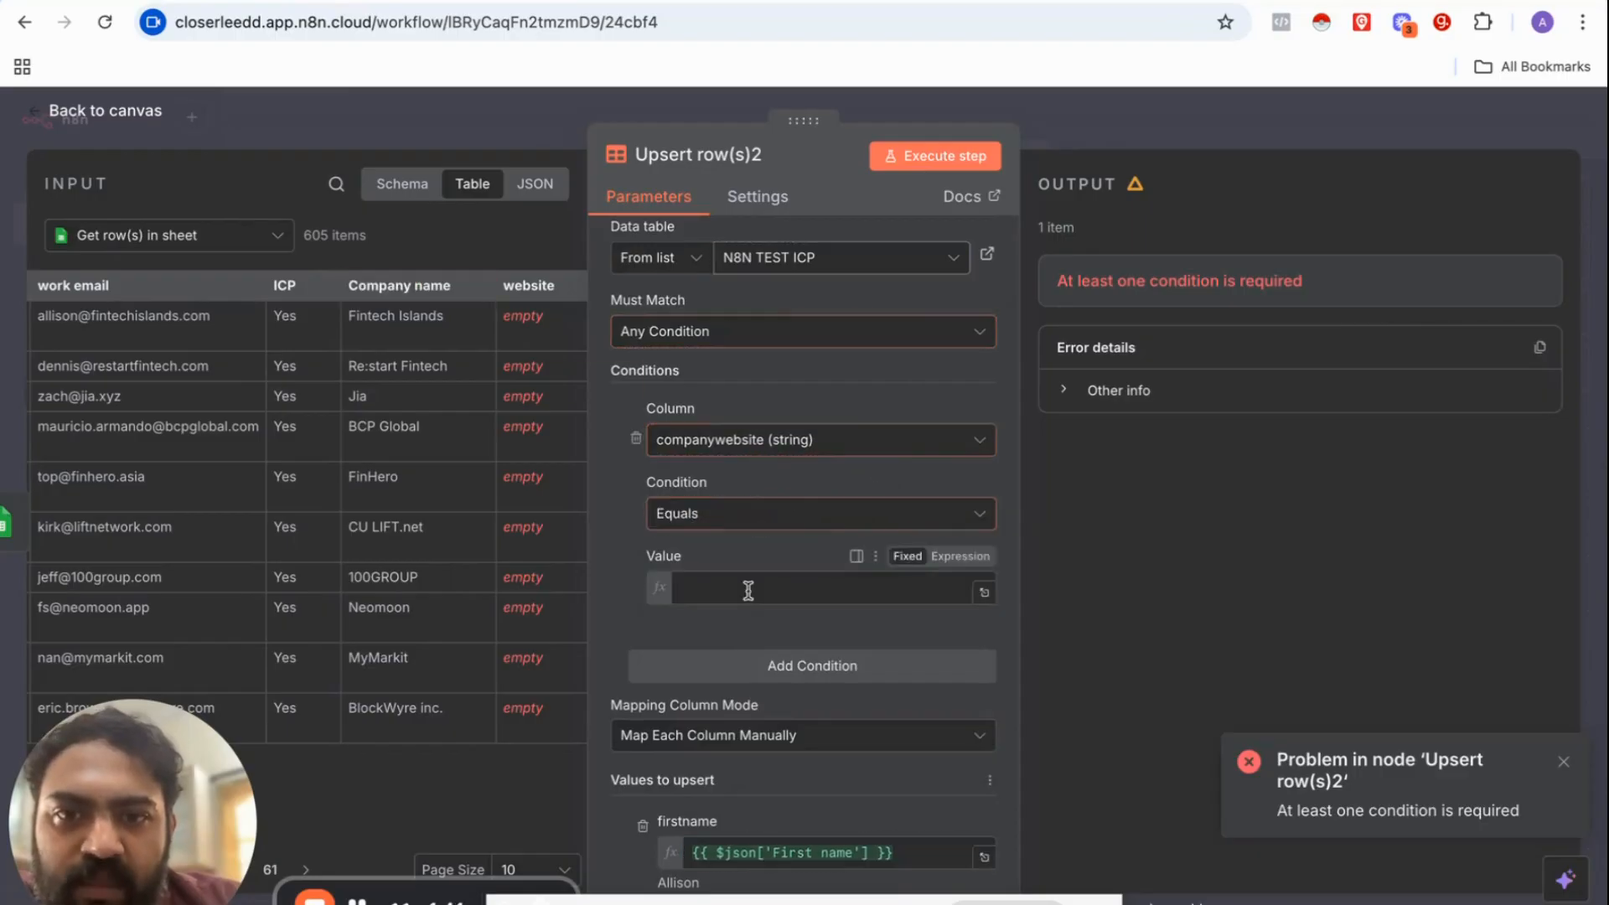
Step: Execute the upsert to write the sheet rows and scroll through the output columns
{"action": "left_click", "coordinate": [911, 159]}
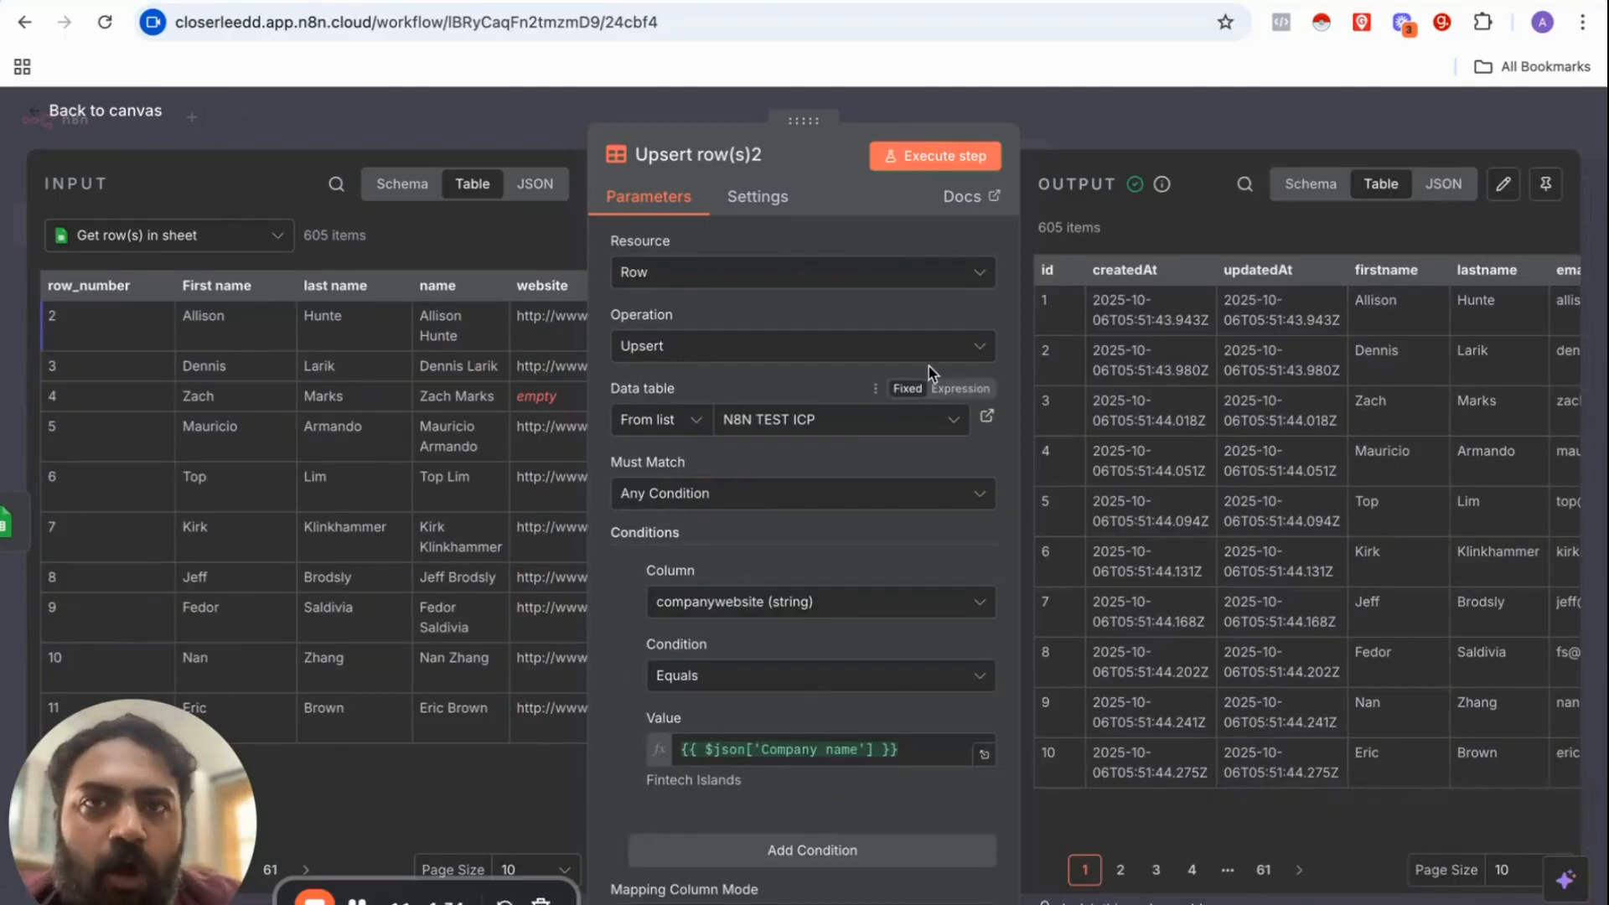
{"action": "scroll", "coordinate": [1255, 370], "scroll_direction": "right", "scroll_amount": 10}
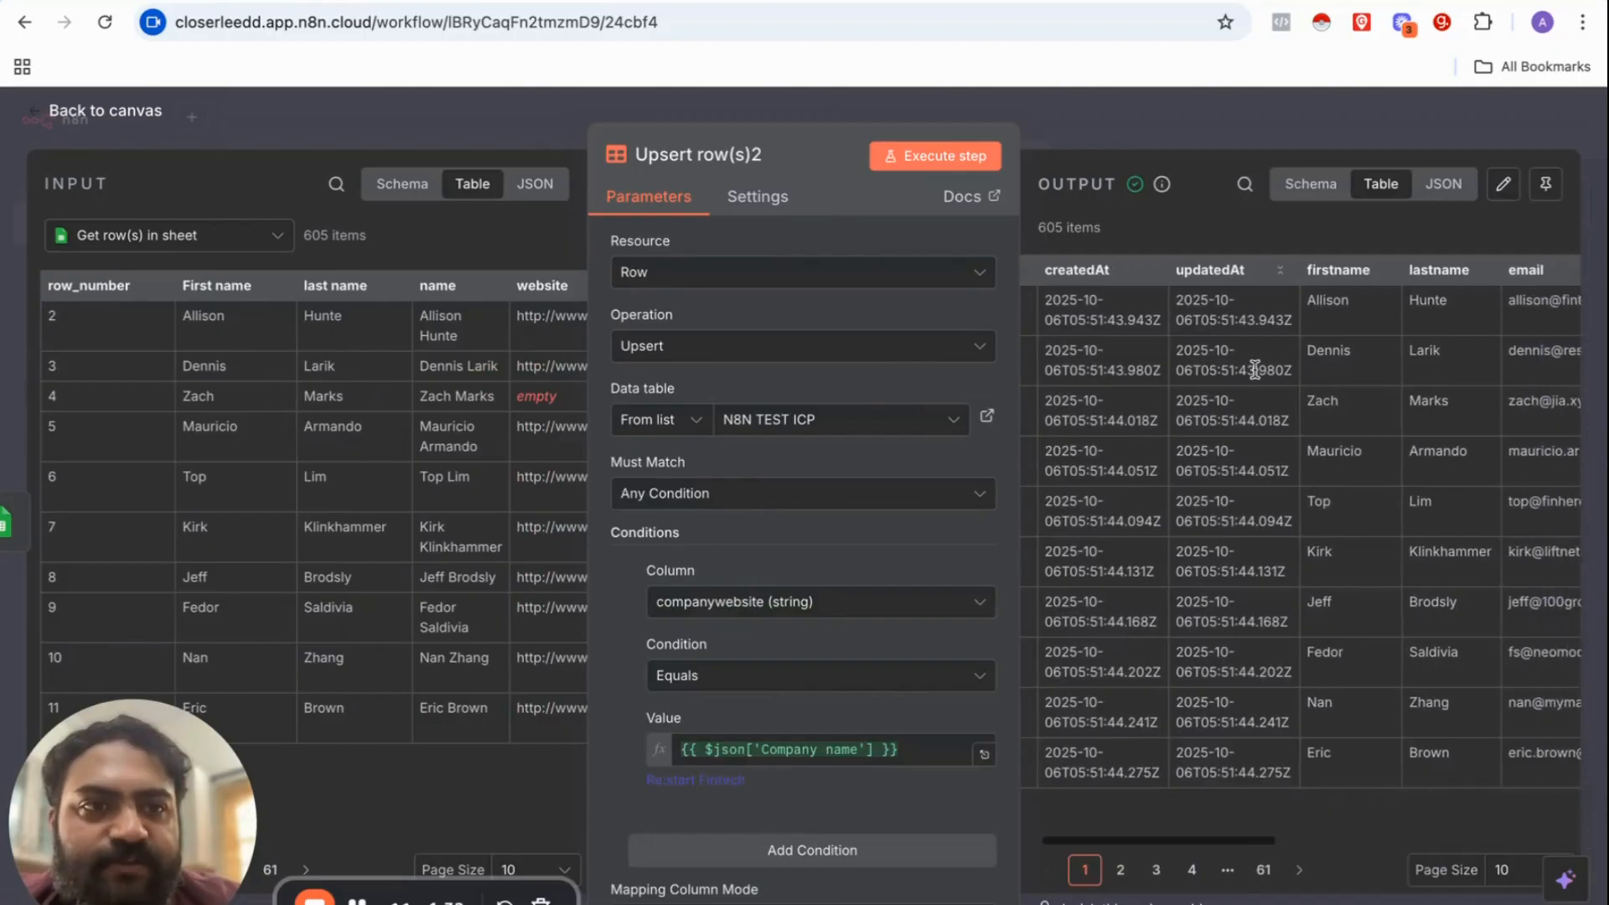
{"action": "scroll", "coordinate": [1255, 370], "scroll_direction": "left", "scroll_amount": 10}
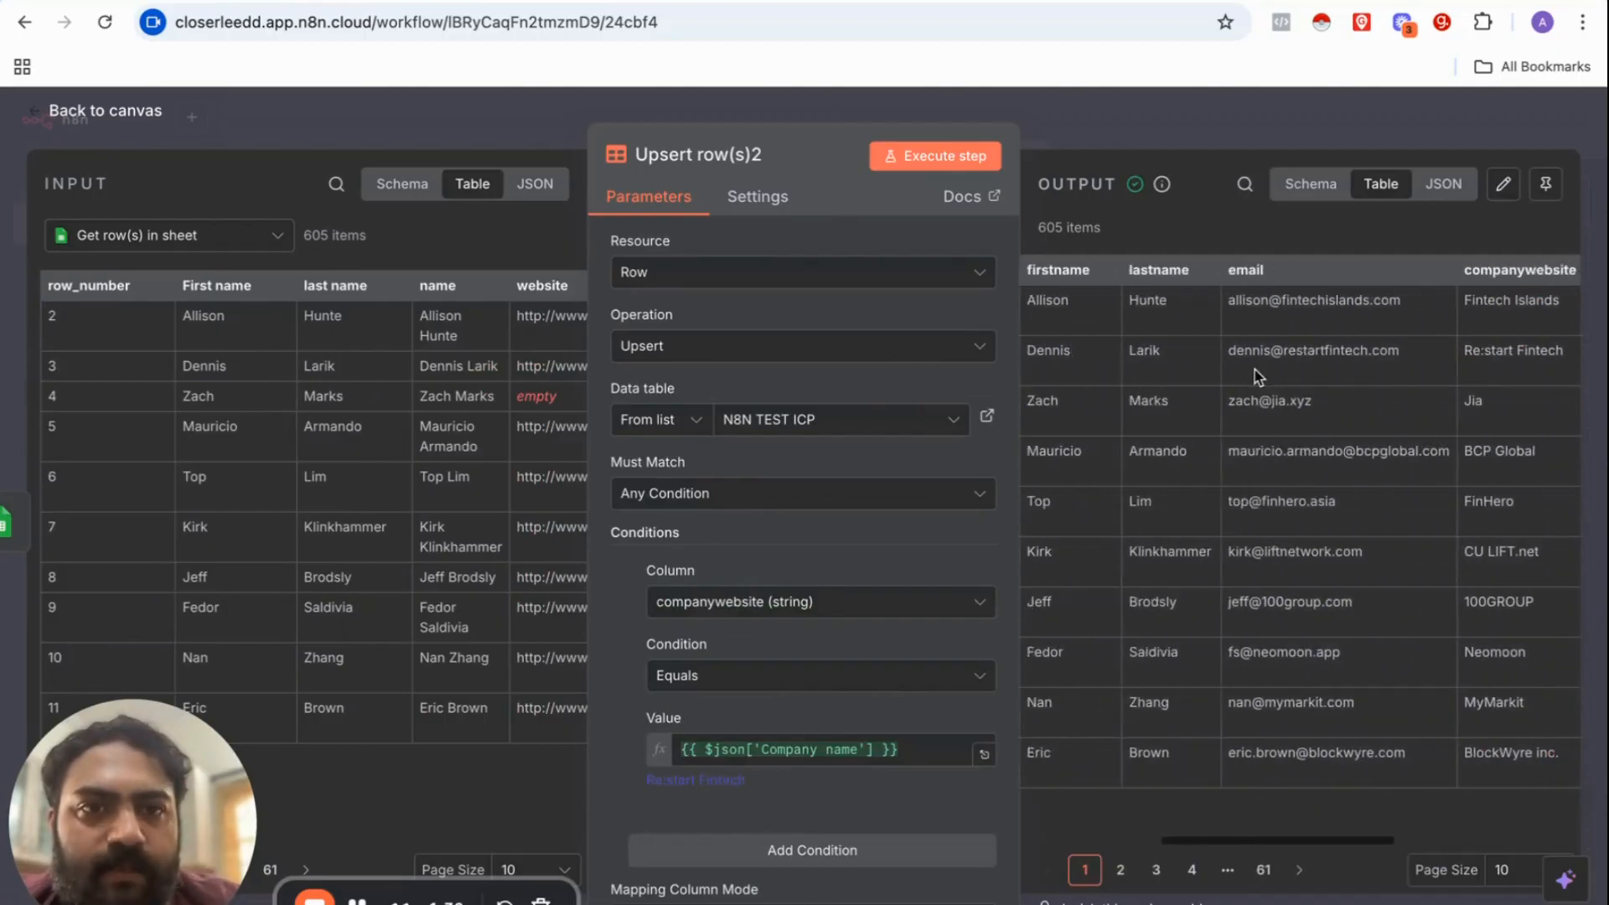
{"action": "scroll", "coordinate": [1276, 319], "scroll_direction": "right", "scroll_amount": 10}
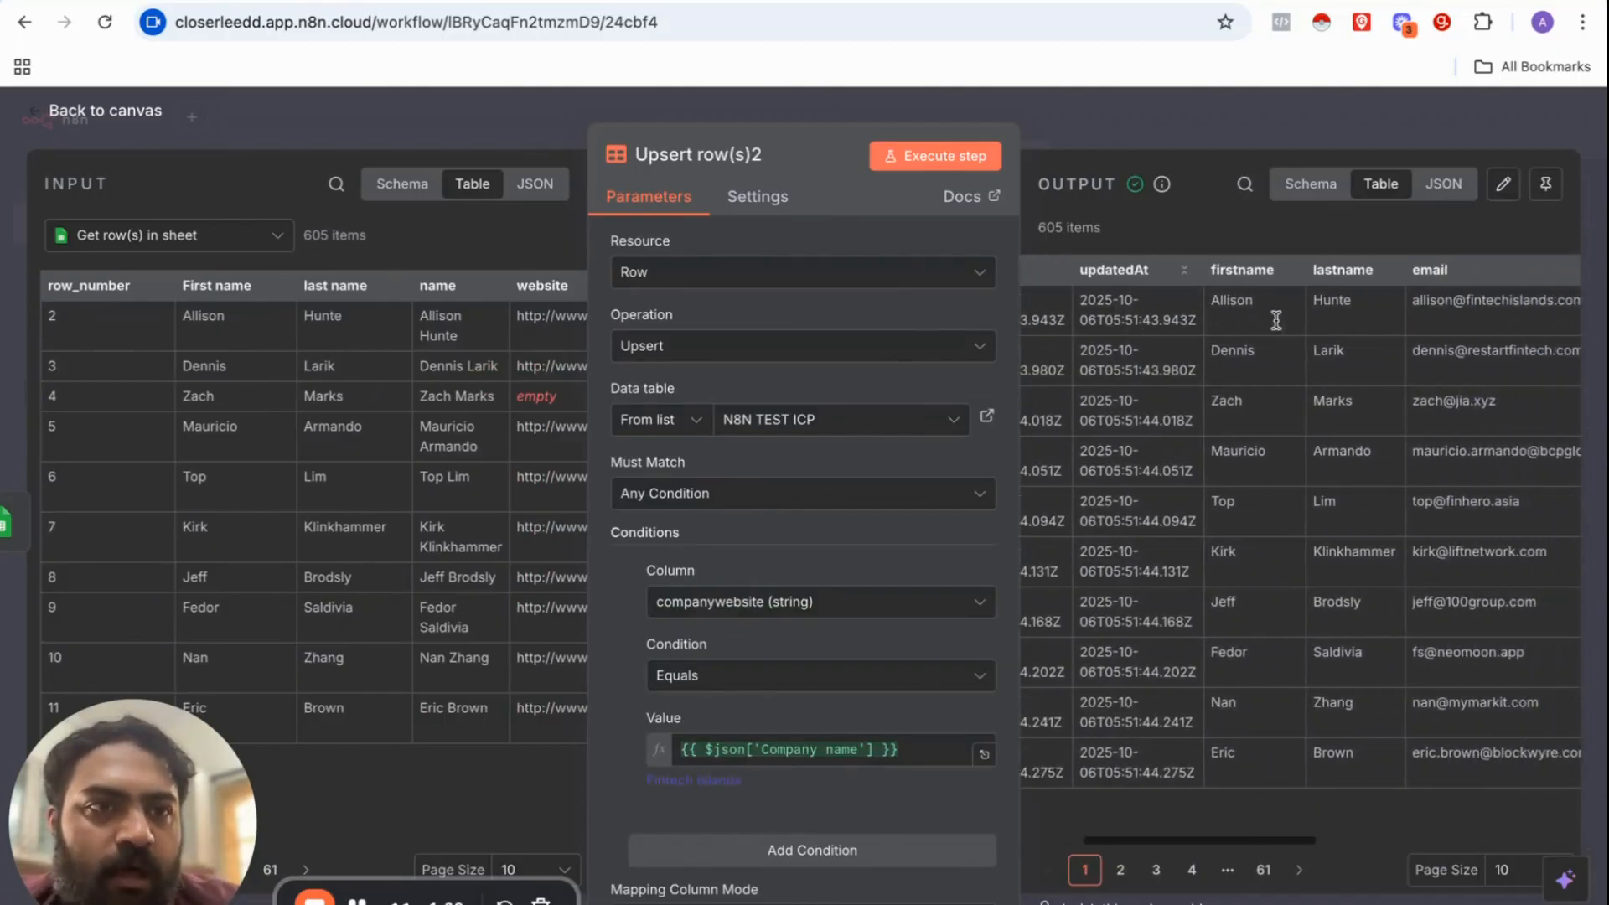
{"action": "scroll", "coordinate": [1311, 338], "scroll_direction": "right", "scroll_amount": 5}
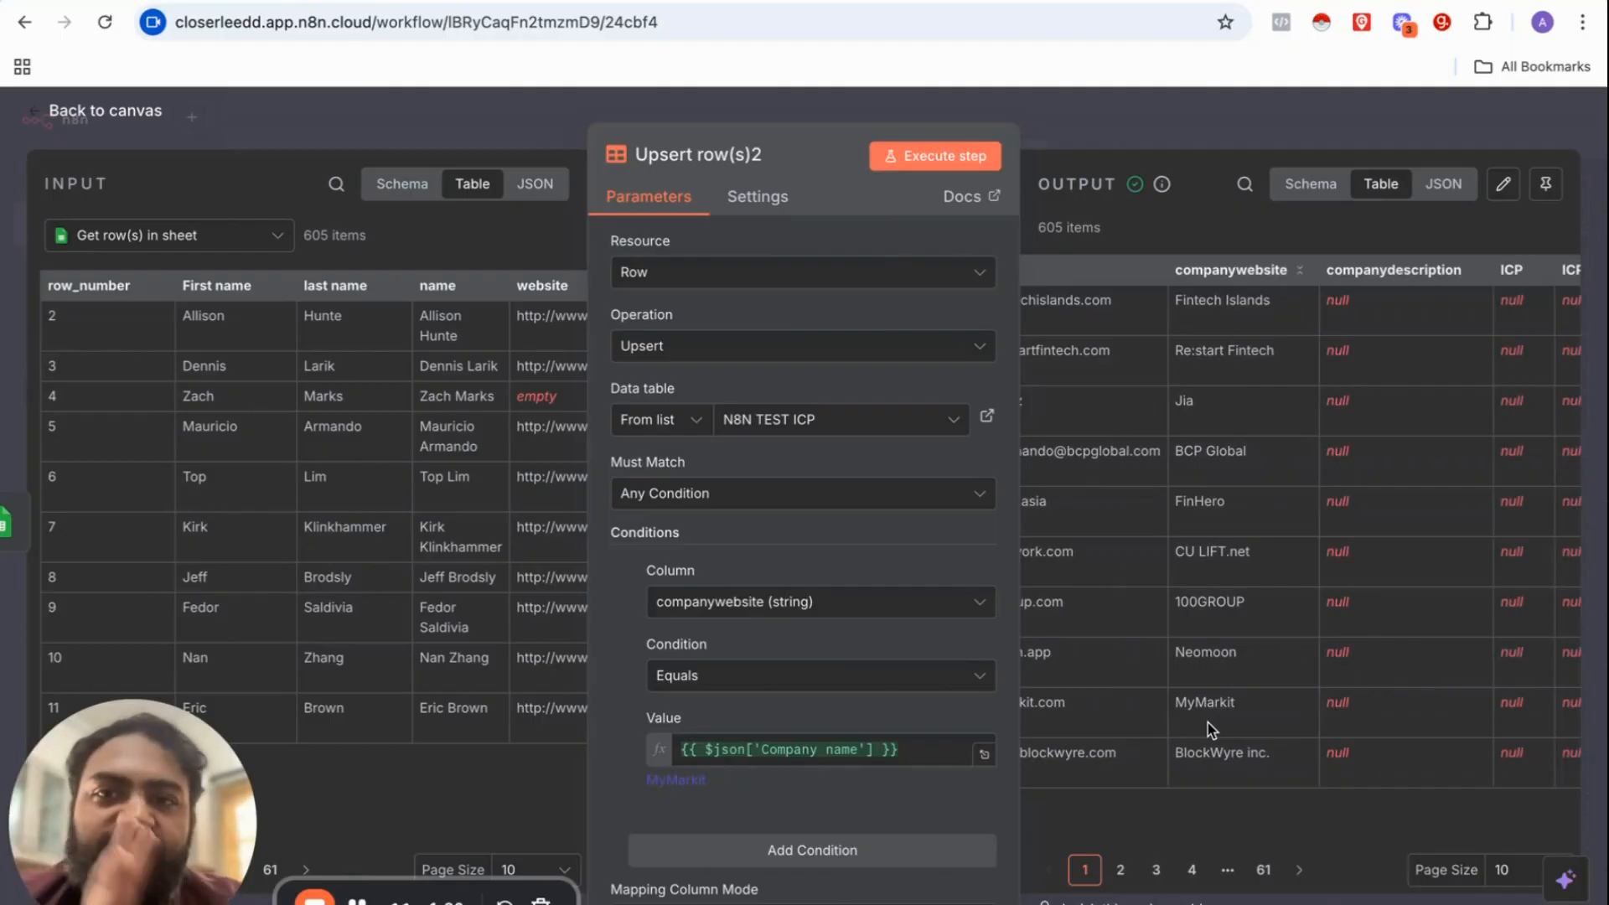
{"action": "scroll", "coordinate": [1380, 628], "scroll_direction": "right", "scroll_amount": 3}
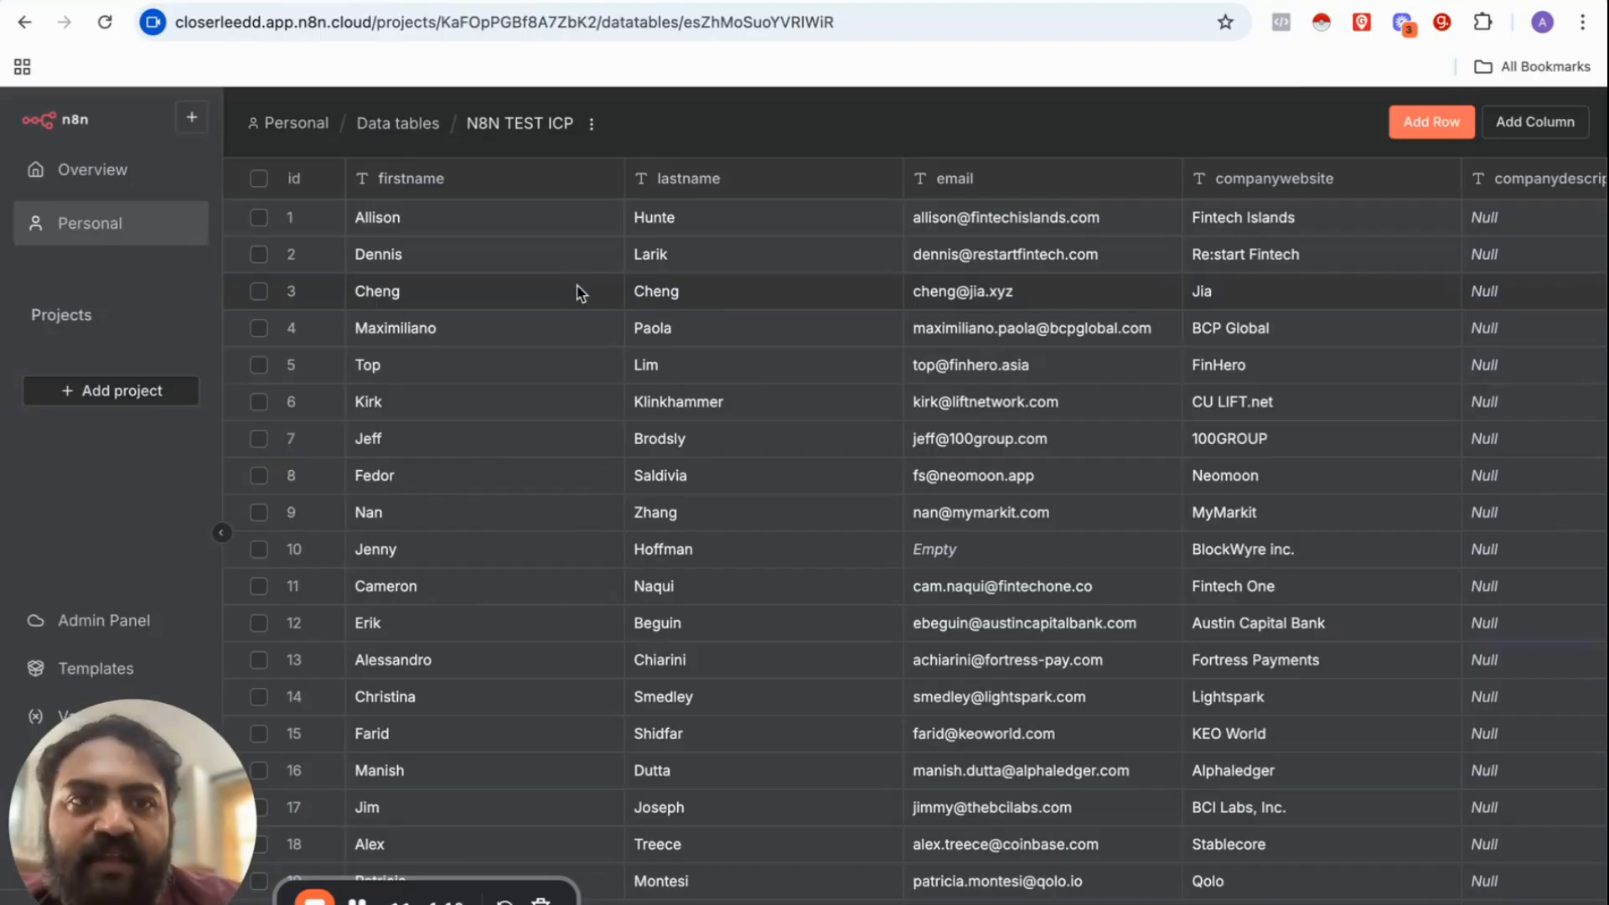
Step: Scroll through N8N TEST ICP to confirm ICP and ICPSTATUS are still Null
{"action": "scroll", "coordinate": [578, 292], "scroll_direction": "right", "scroll_amount": 10}
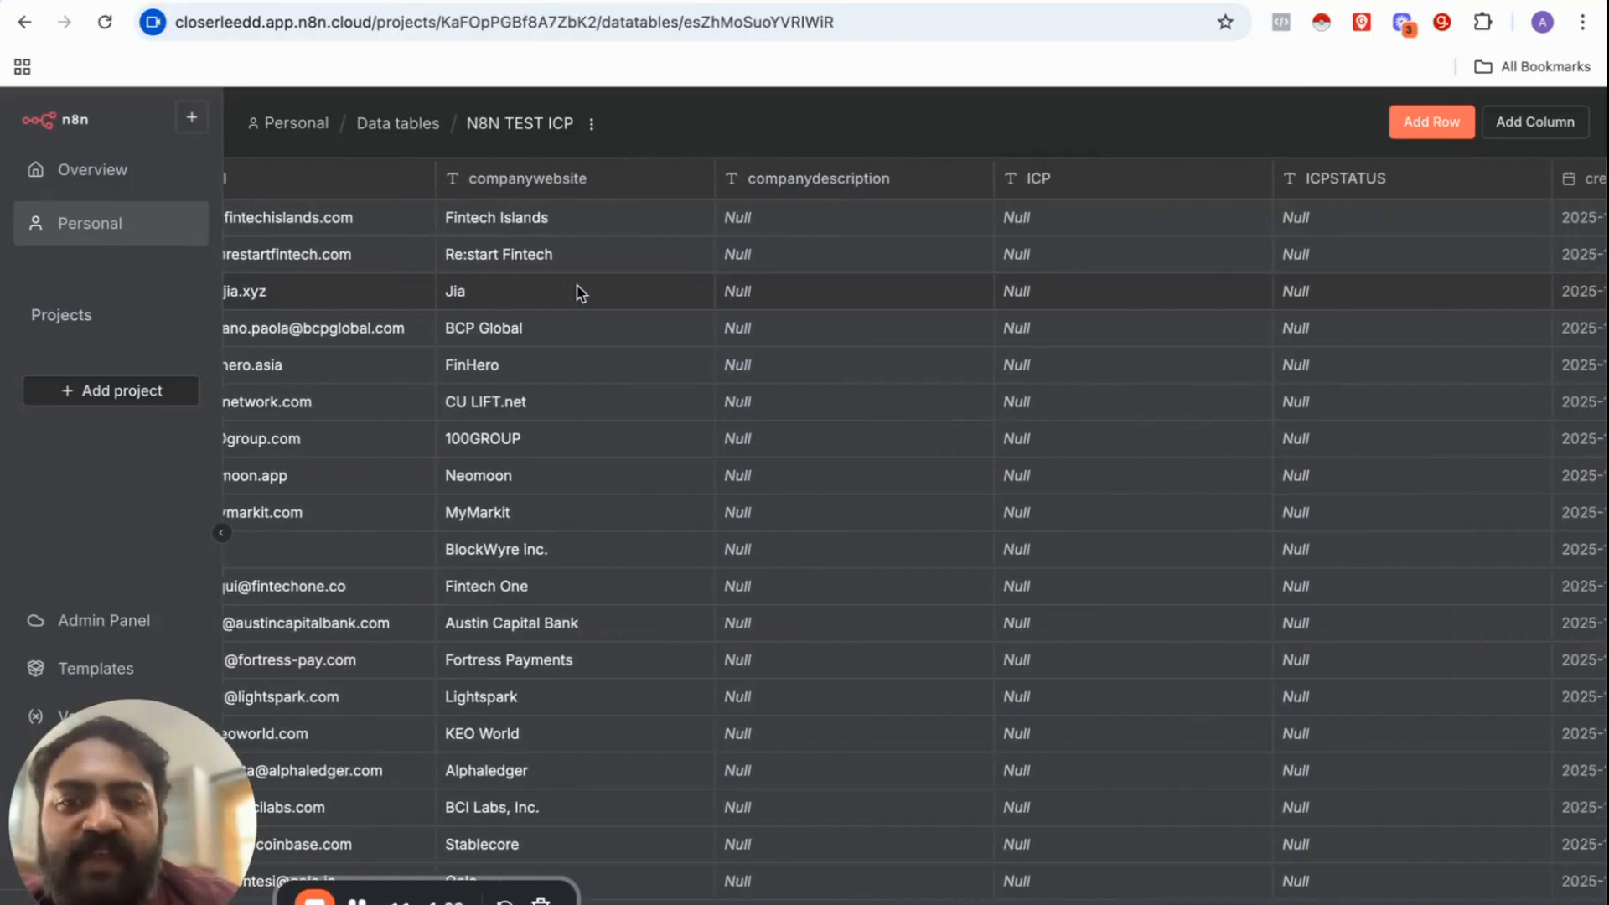
{"action": "scroll", "coordinate": [578, 292], "scroll_direction": "right", "scroll_amount": 7}
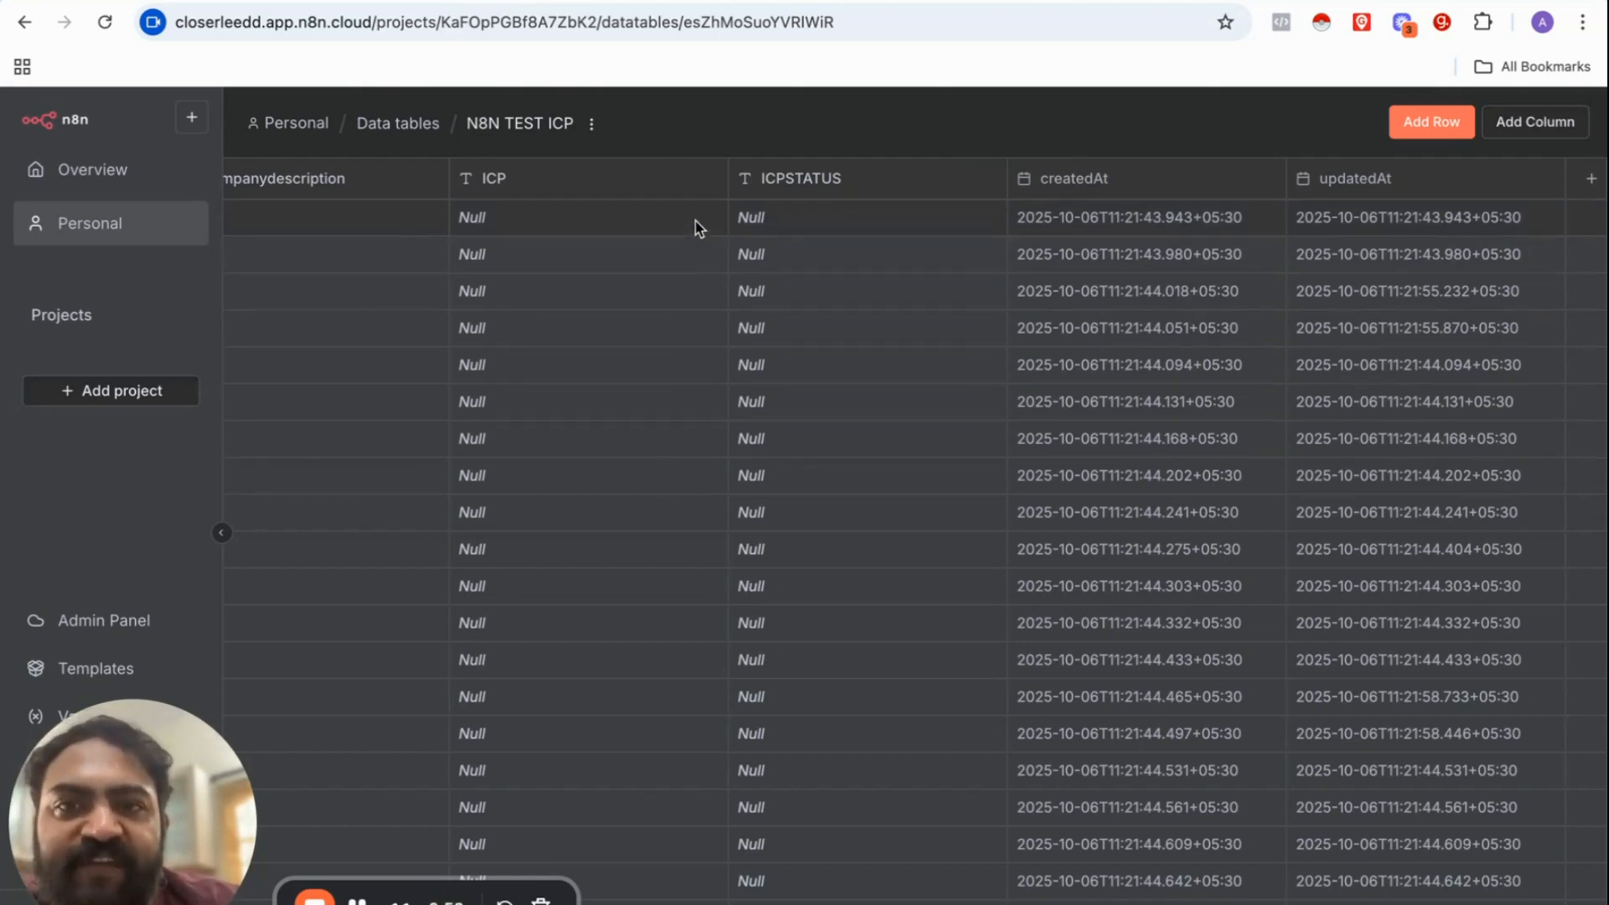
{"action": "scroll", "coordinate": [704, 438], "scroll_direction": "down", "scroll_amount": 2}
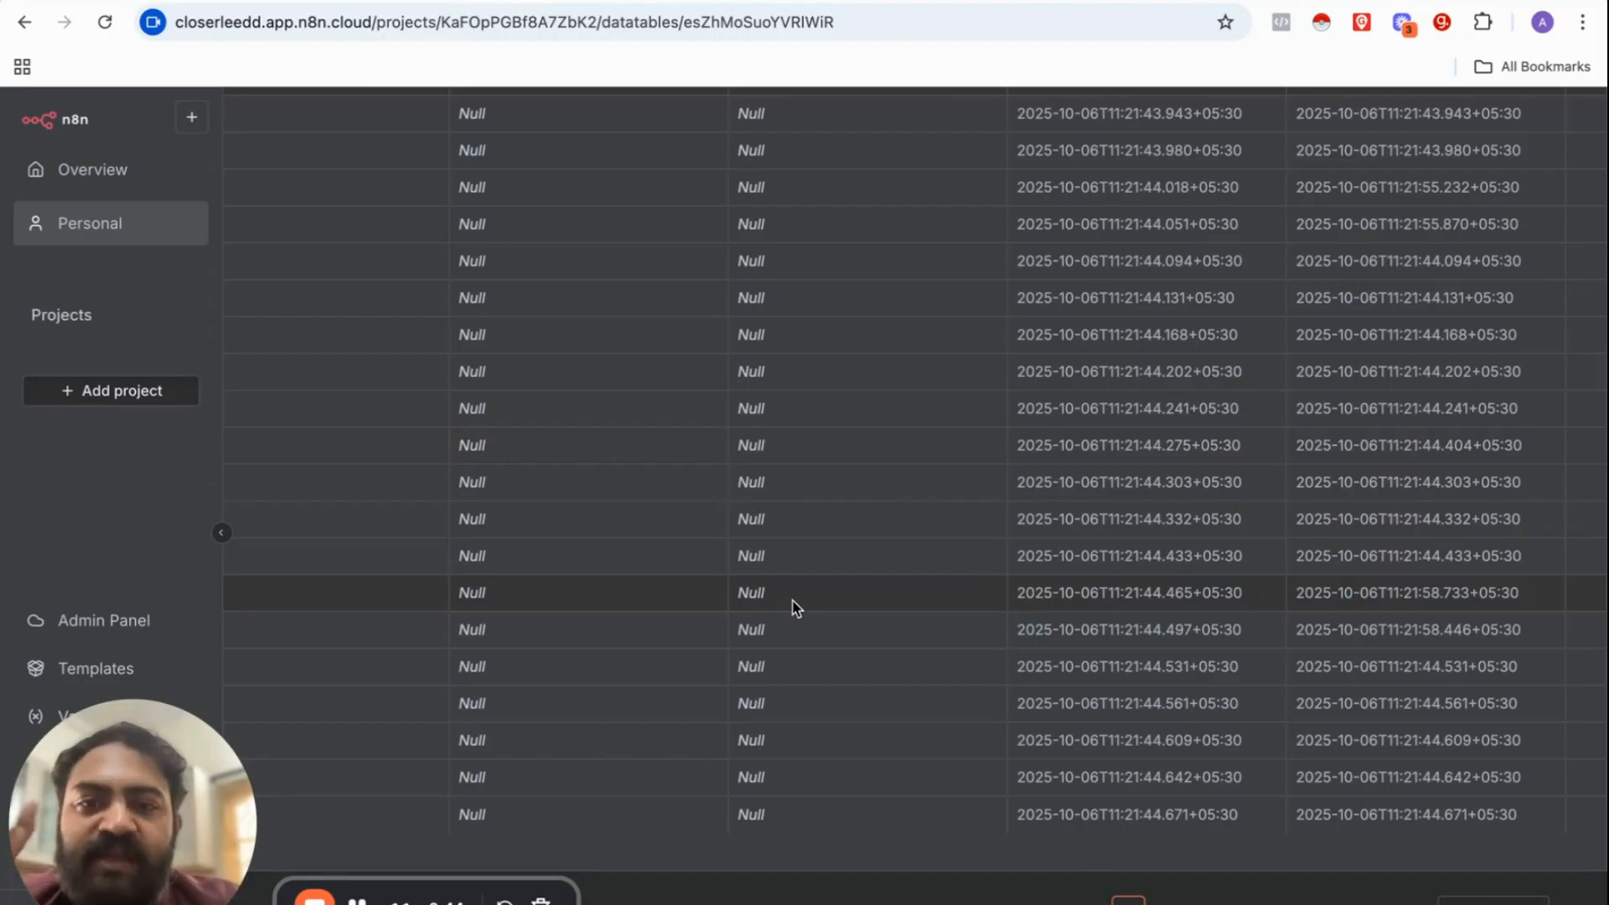
{"action": "scroll", "coordinate": [816, 370], "scroll_direction": "up", "scroll_amount": 1}
{"action": "scroll", "coordinate": [817, 373], "scroll_direction": "down", "scroll_amount": 1}
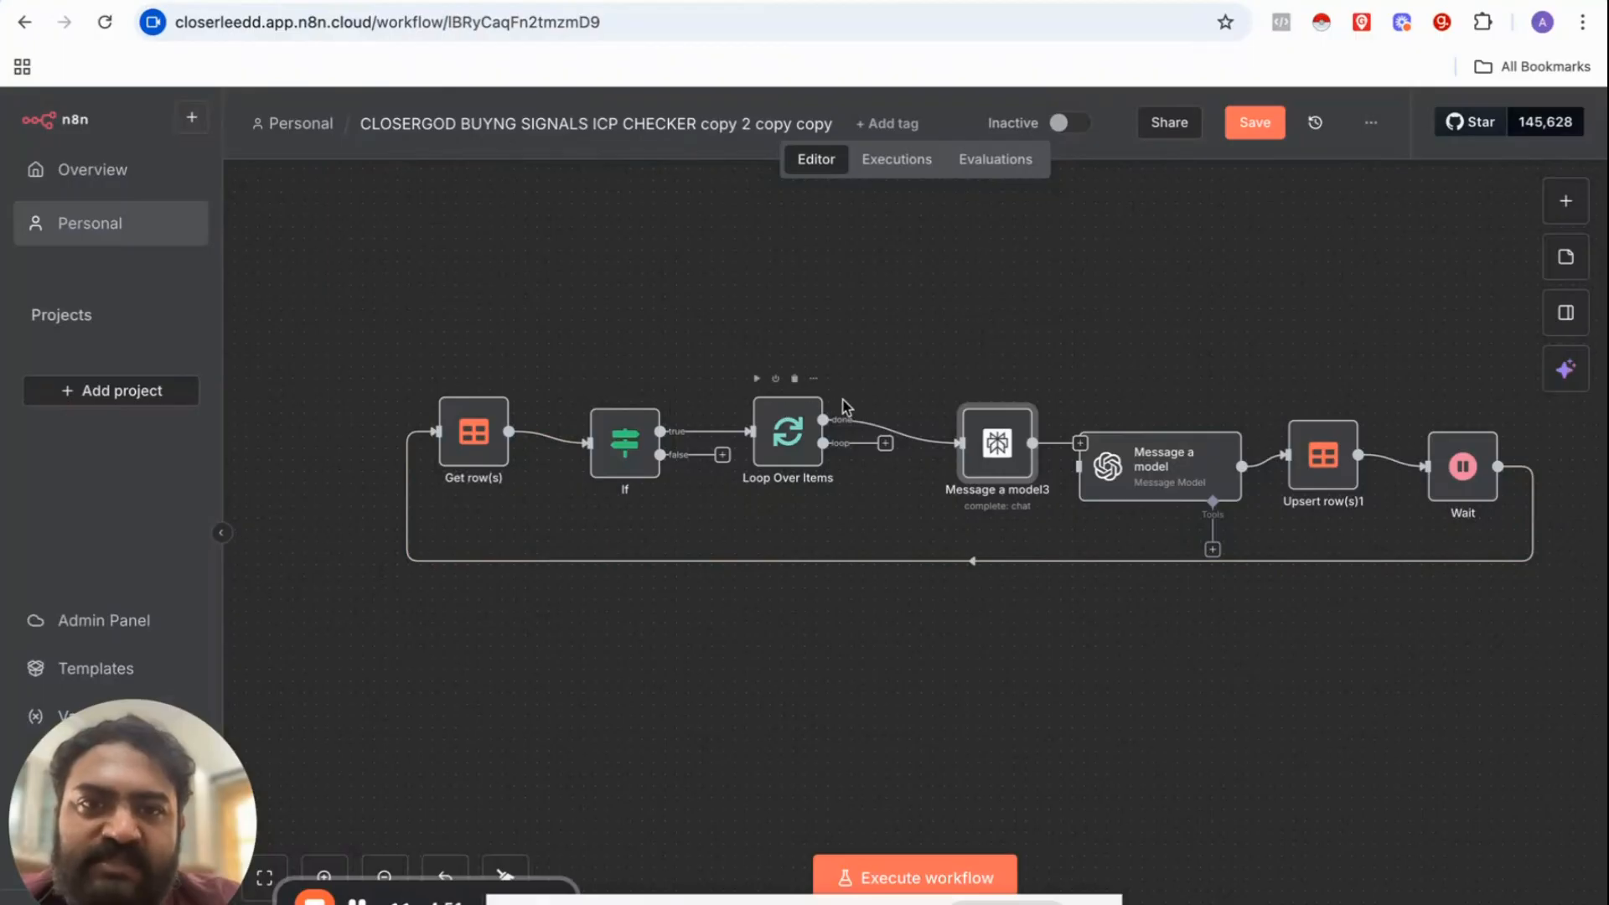
Step: Move Message a model3 left and wire its output into Message a model
{"action": "left_click_drag", "start_coordinate": [976, 454], "coordinate": [940, 465]}
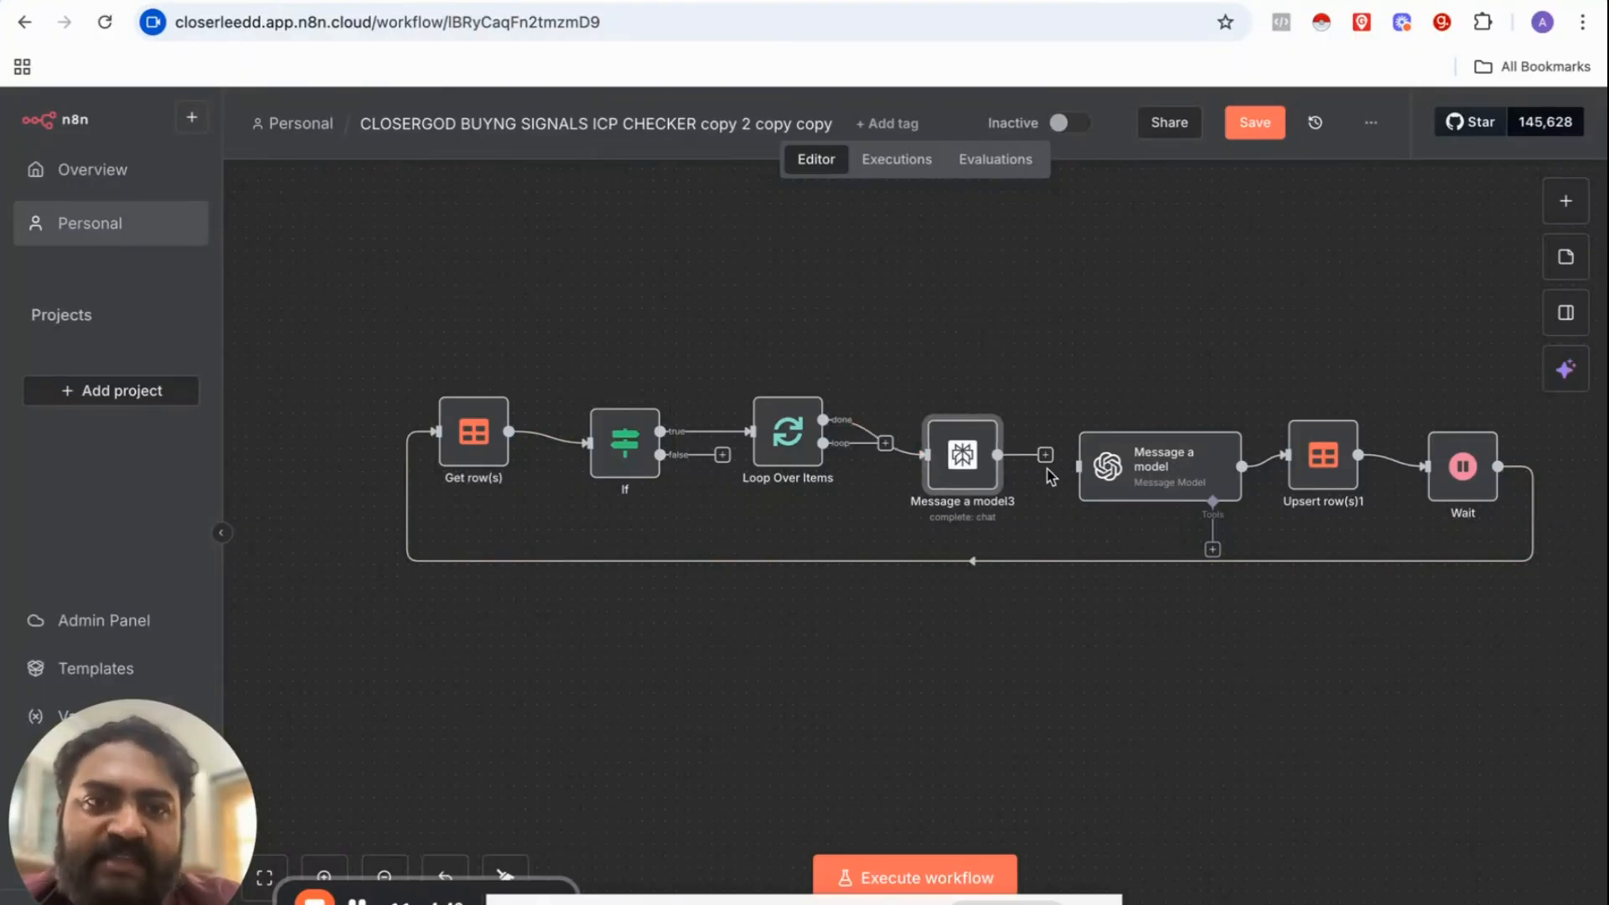
{"action": "mouse_move", "coordinate": [1045, 455]}
{"action": "left_mouse_down"}
{"action": "mouse_move", "coordinate": [1185, 470]}
{"action": "mouse_move", "coordinate": [1170, 460]}
{"action": "left_mouse_up"}
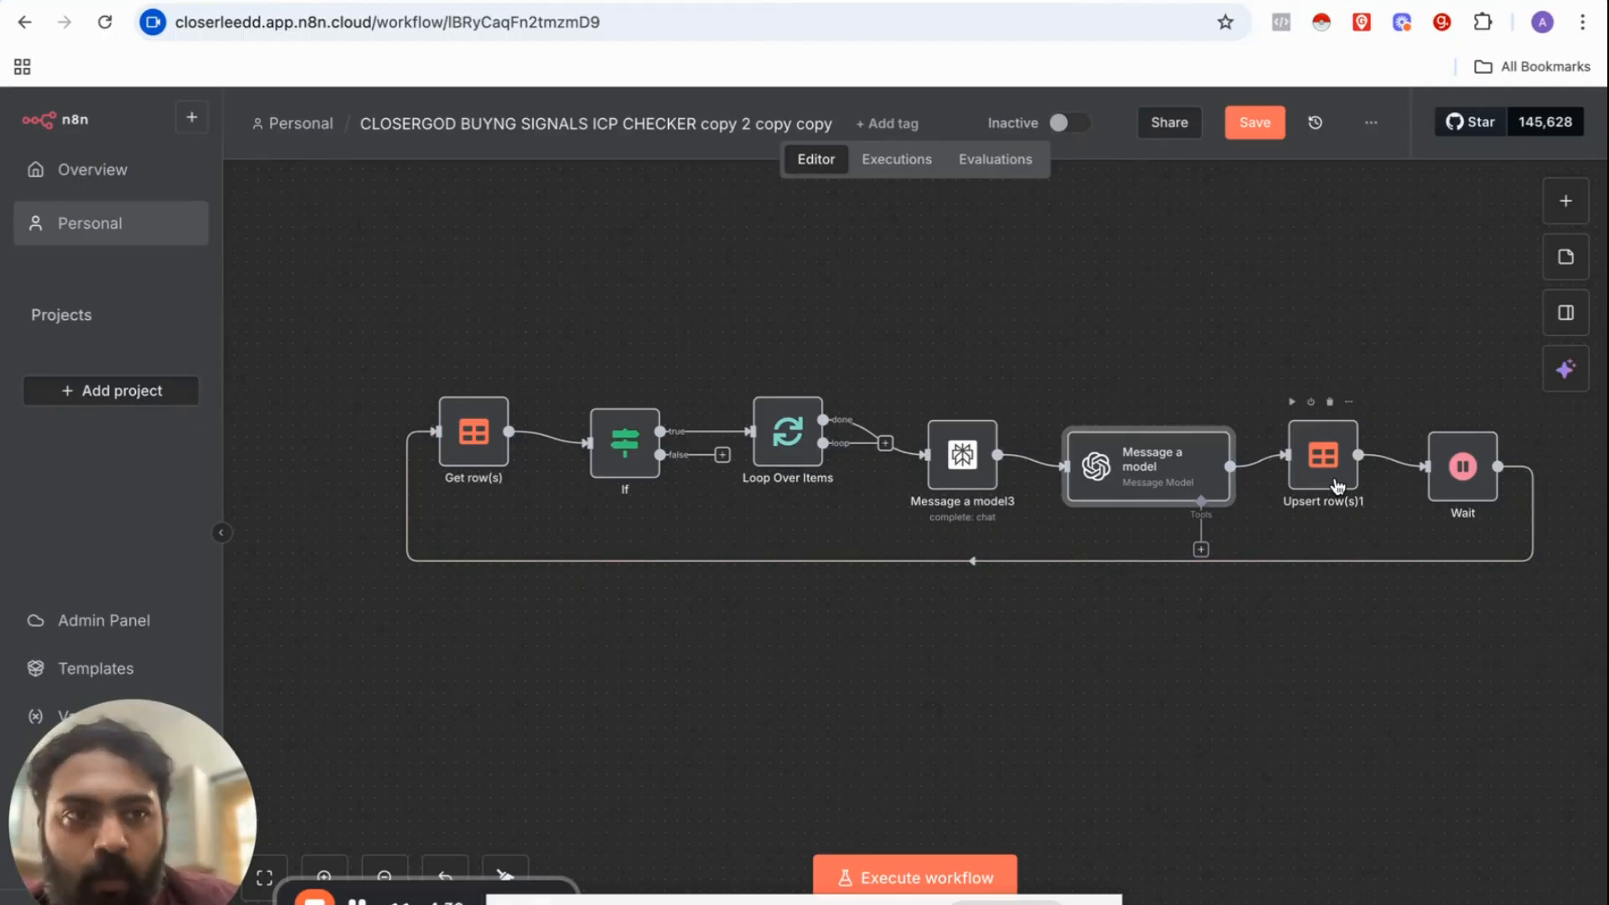
{"action": "scroll", "coordinate": [1338, 487], "scroll_direction": "down", "scroll_amount": 5}
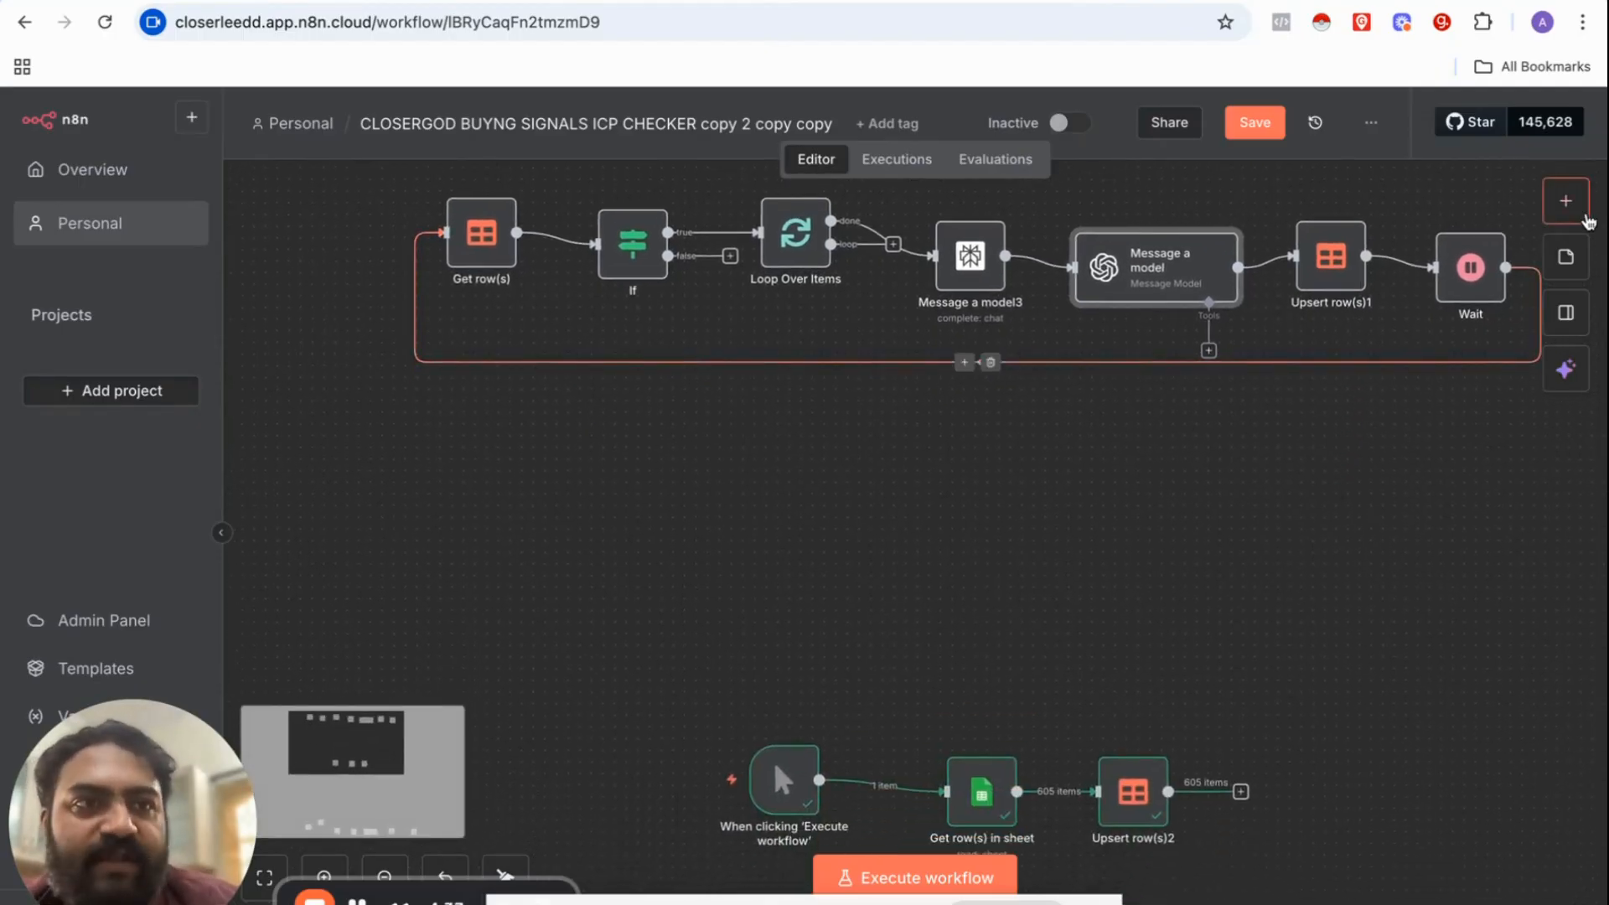
Step: Search 'data table' in the node panel and add a Data table Get row(s) step
{"action": "left_click", "coordinate": [1580, 209]}
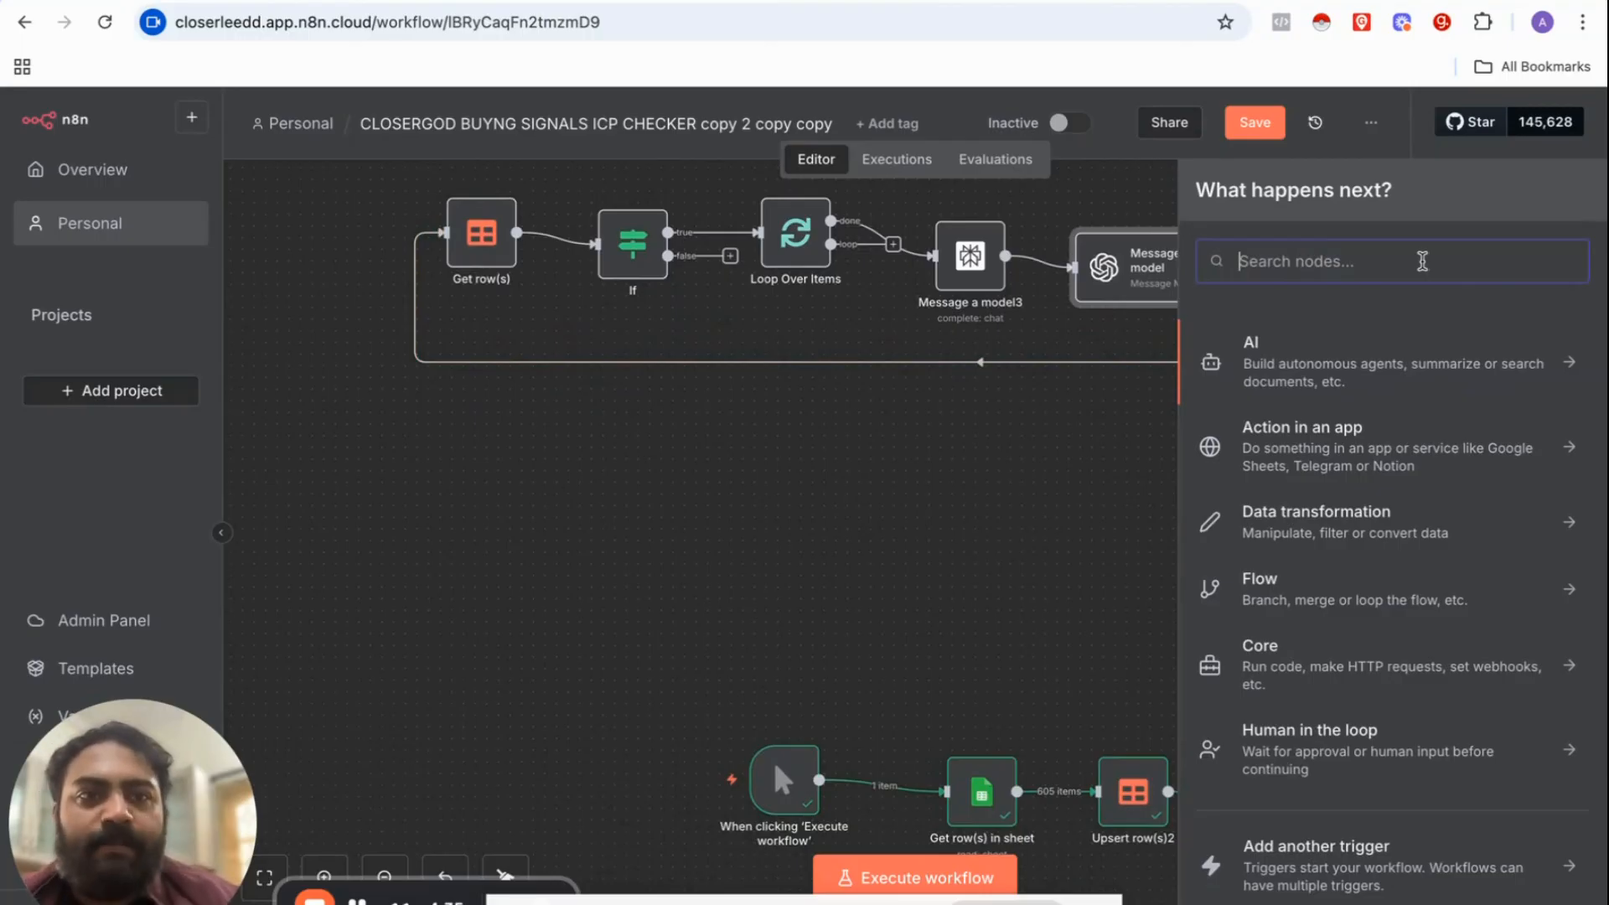
{"action": "type", "text": "DATAB"}
{"action": "key", "text": "BackSpace"}
{"action": "key", "text": "BackSpace"}
{"action": "key", "text": "BackSpace"}
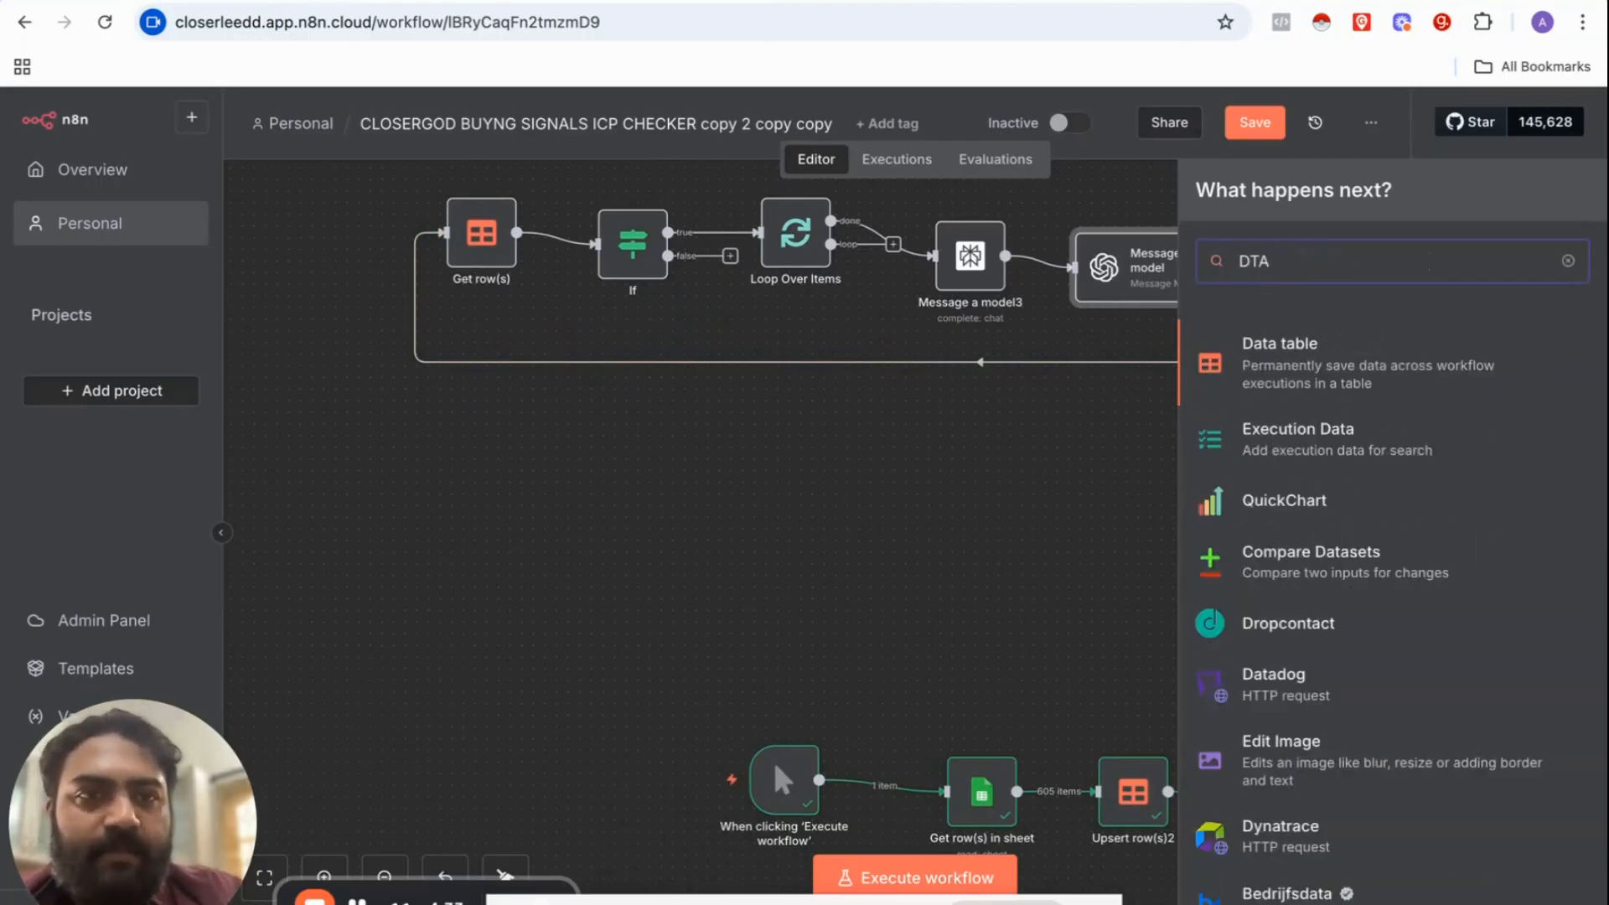
{"action": "type", "text": "TA TAB"}
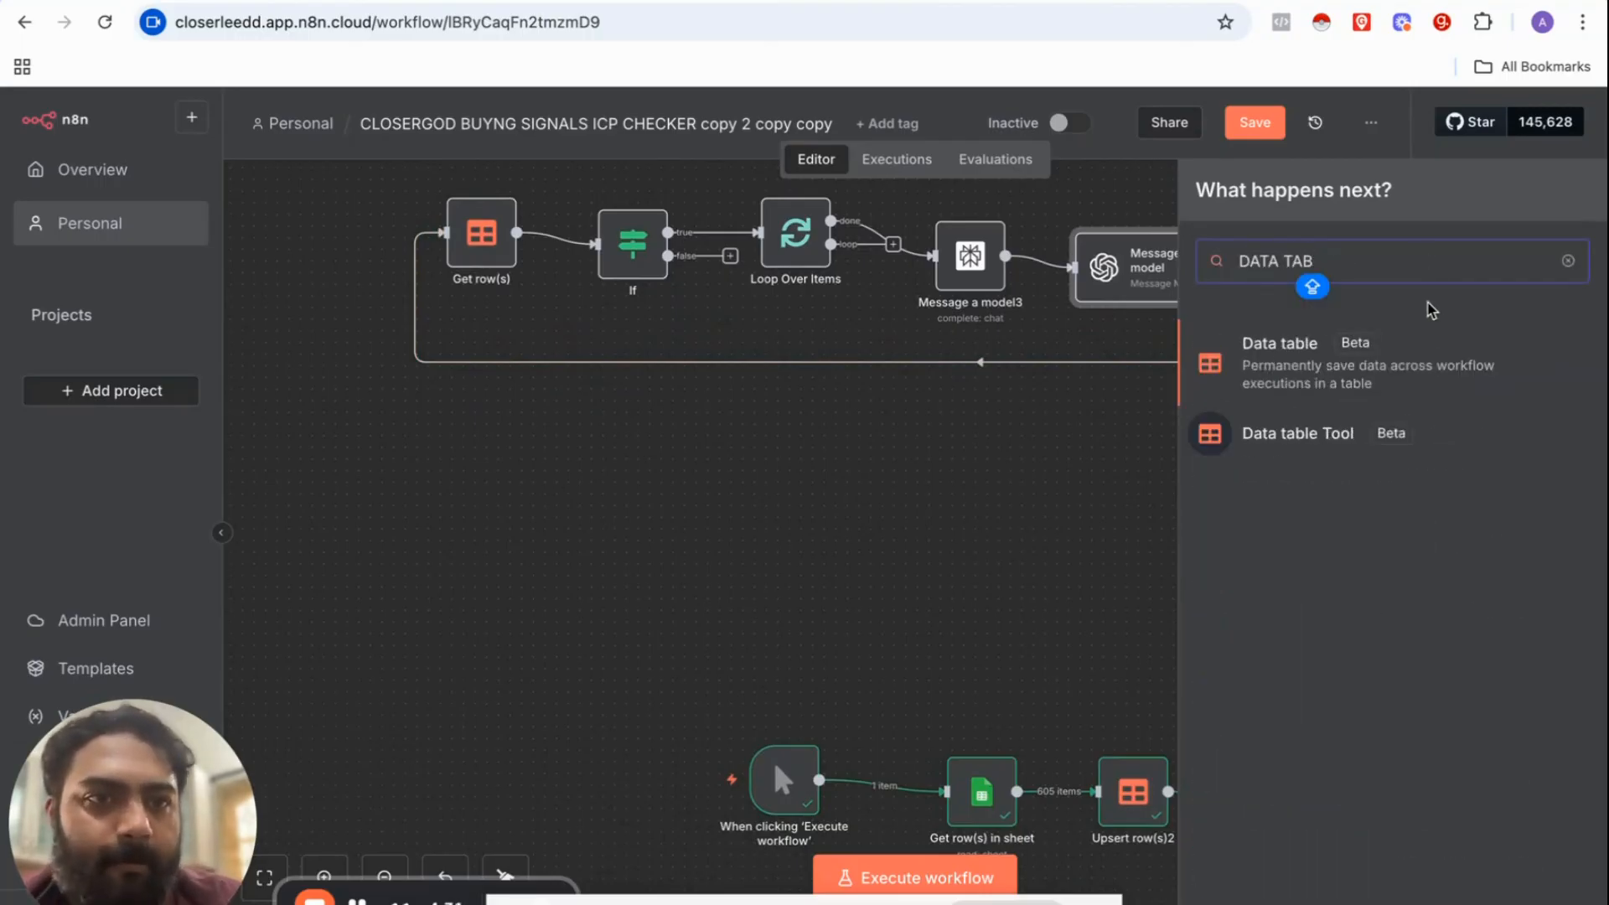
{"action": "left_click", "coordinate": [1357, 360]}
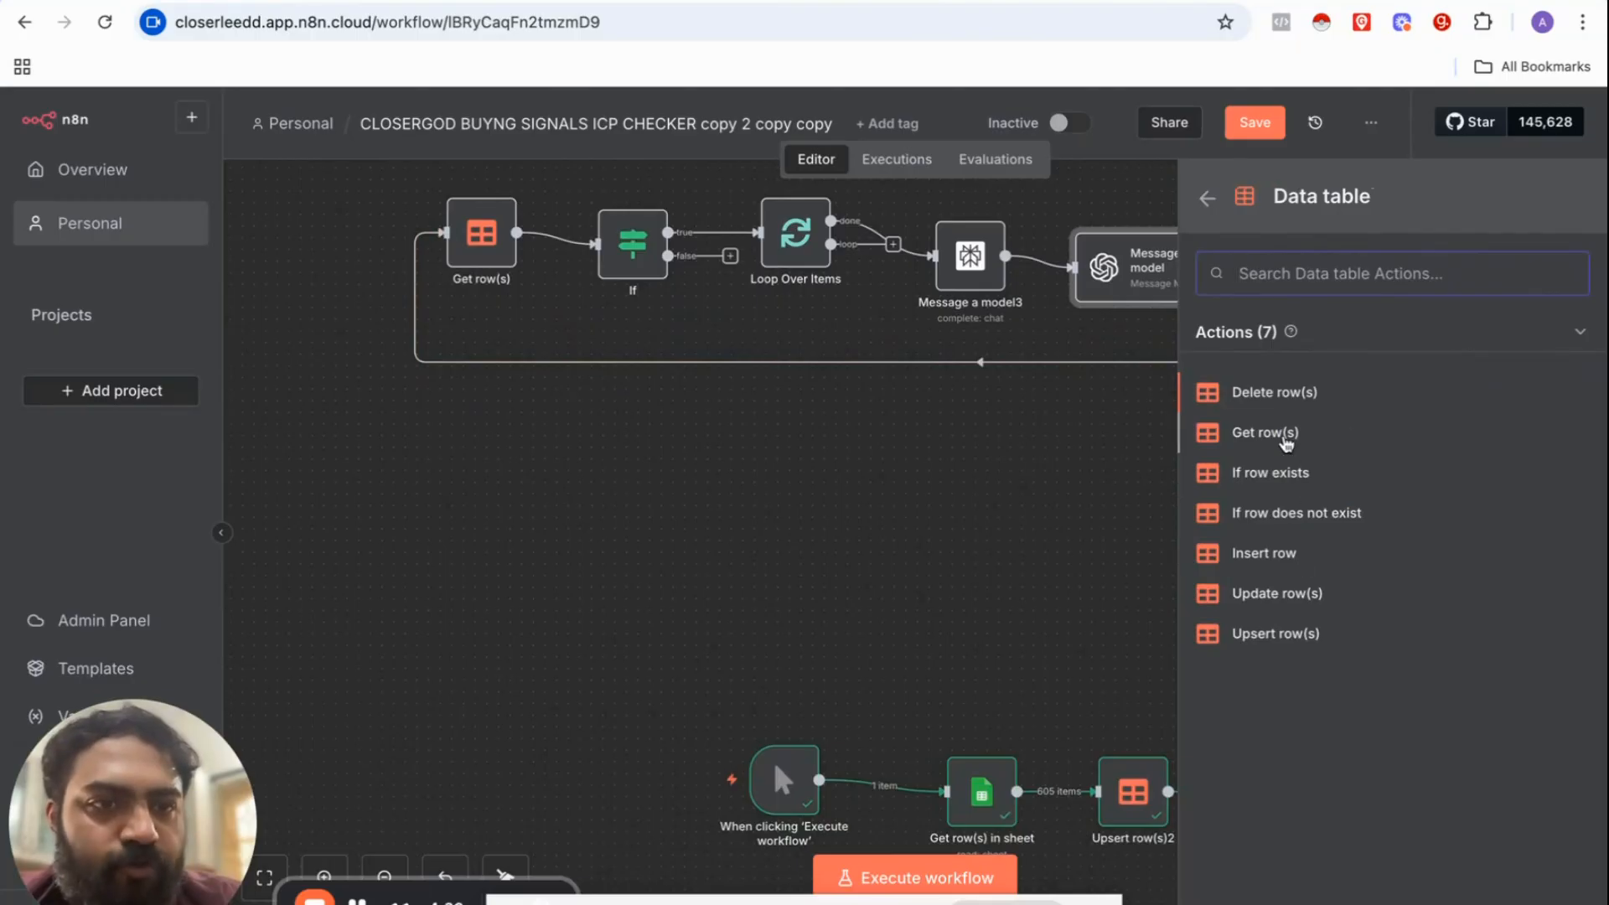
{"action": "left_click", "coordinate": [1286, 436]}
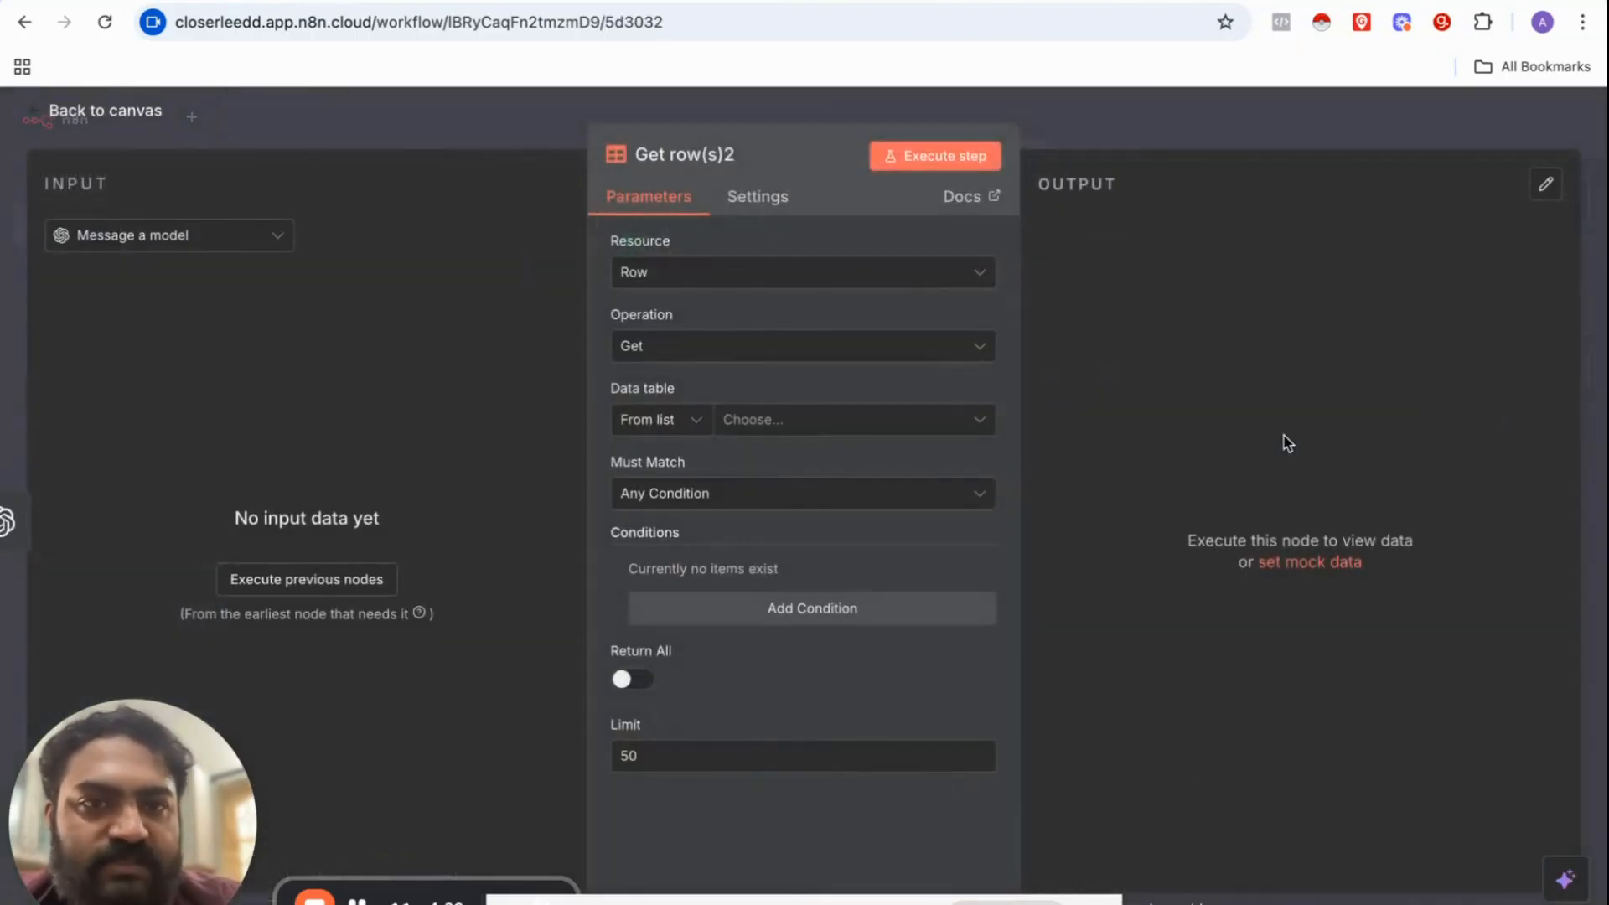
Step: Set Get row(s)2 to read the N8N TEST ICP table and test-run it
{"action": "left_click", "coordinate": [759, 422]}
{"action": "left_click", "coordinate": [703, 549]}
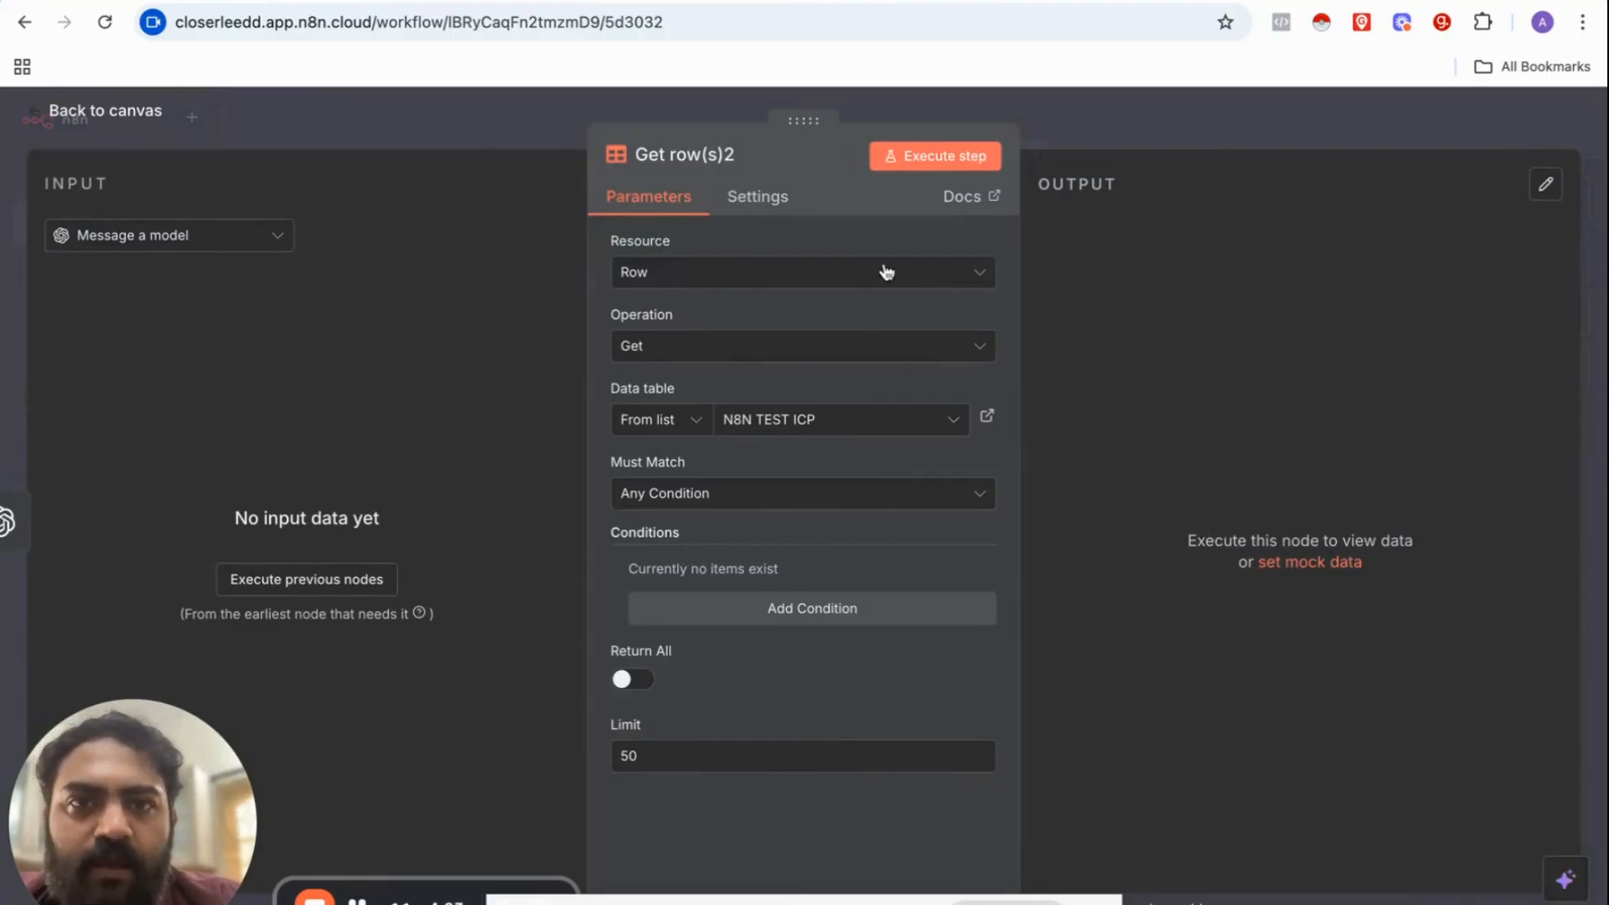
{"action": "left_click", "coordinate": [936, 171]}
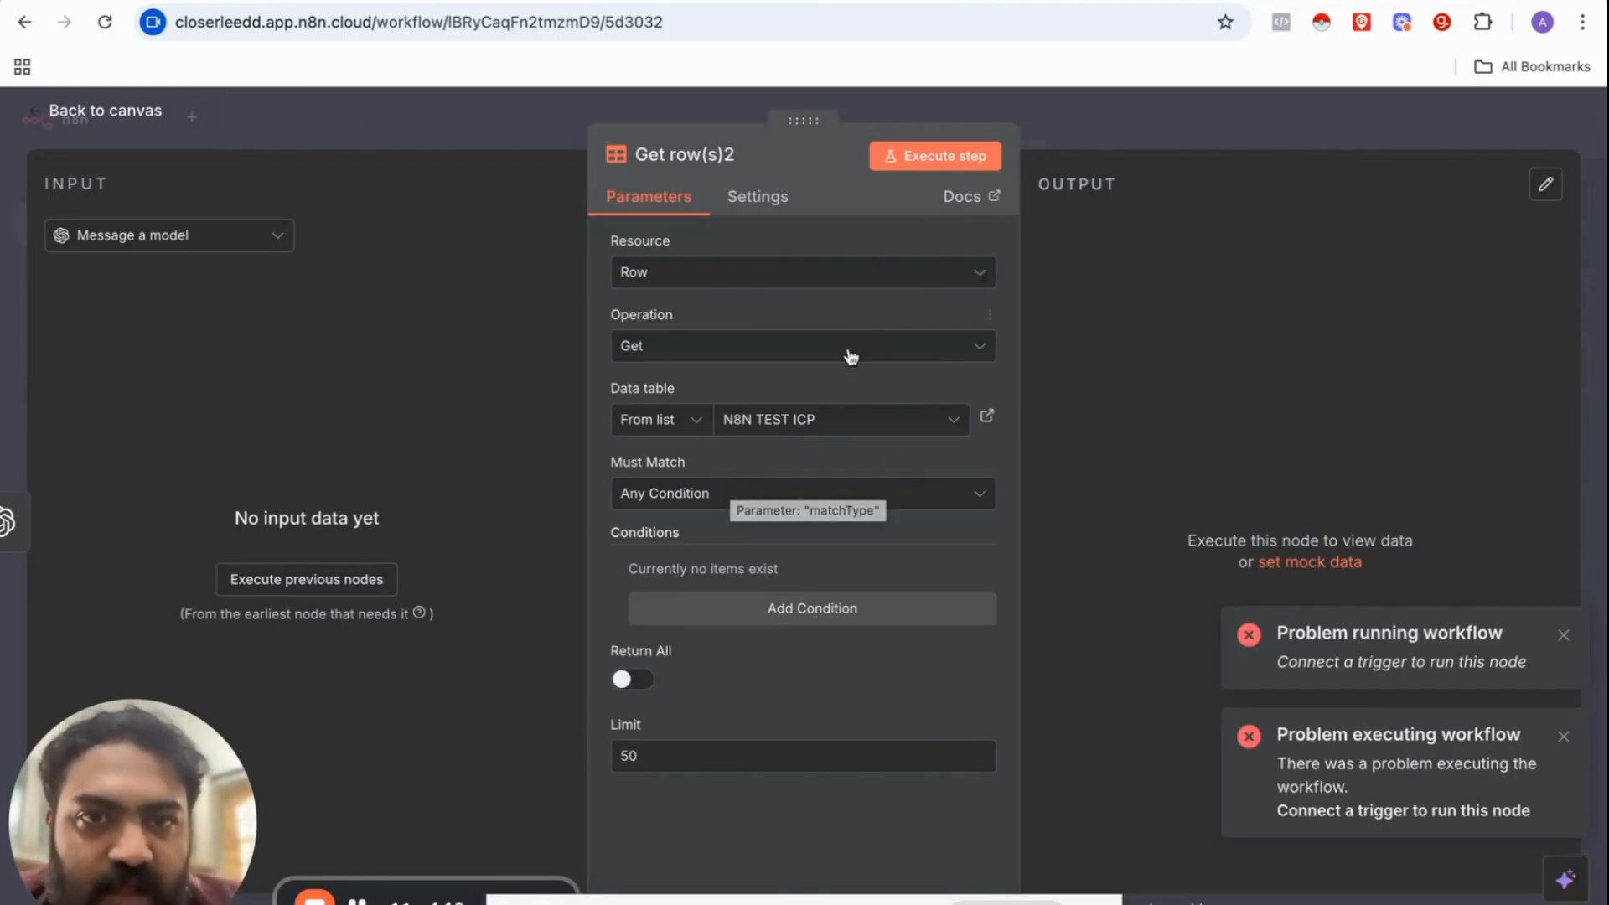
{"action": "key", "text": "Escape"}
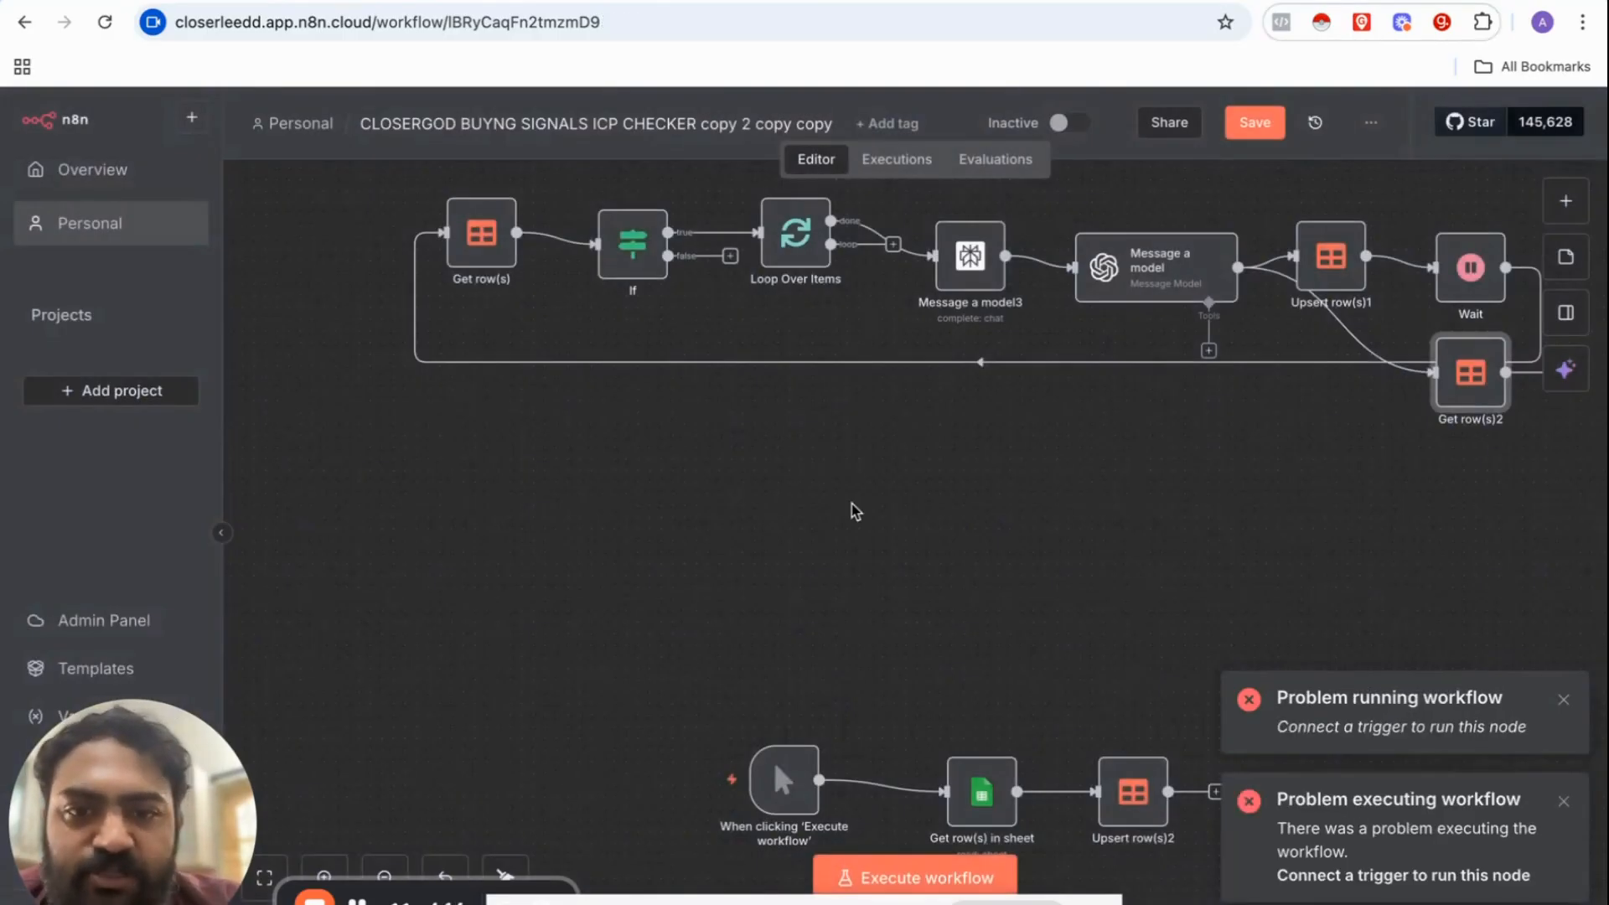
Step: Detach the old links and place Get row(s)2 beside the manual trigger
{"action": "scroll", "coordinate": [771, 738], "scroll_direction": "down", "scroll_amount": 2}
{"action": "left_click", "coordinate": [893, 746]}
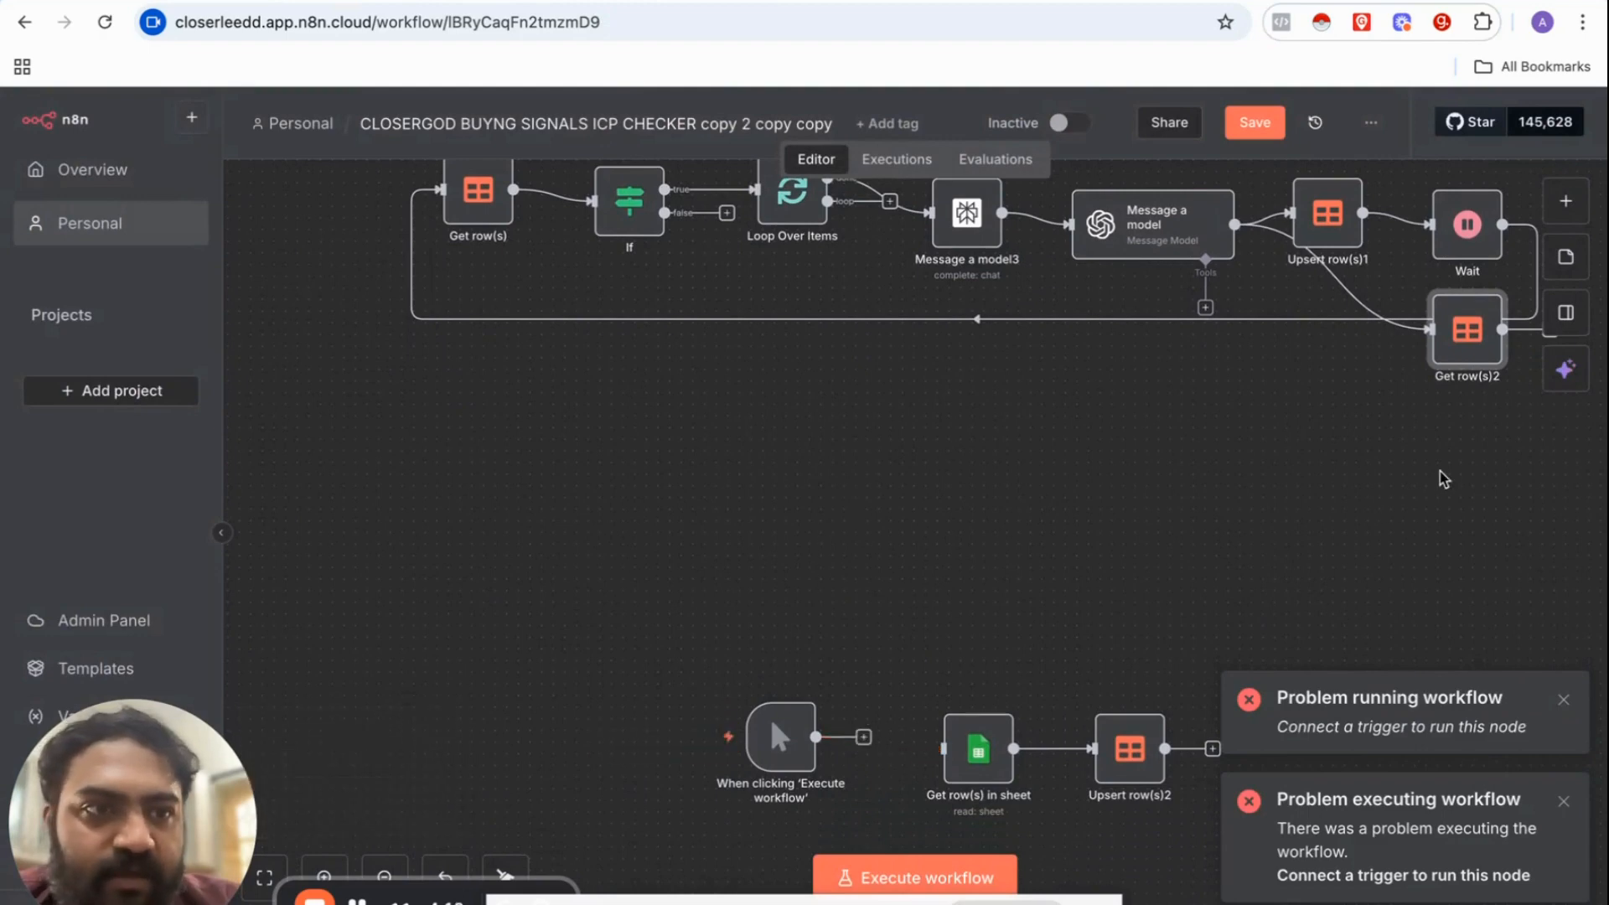
{"action": "left_click_drag", "start_coordinate": [1472, 359], "coordinate": [959, 513]}
{"action": "left_click", "coordinate": [1329, 362]}
{"action": "left_click_drag", "start_coordinate": [769, 715], "coordinate": [694, 509]}
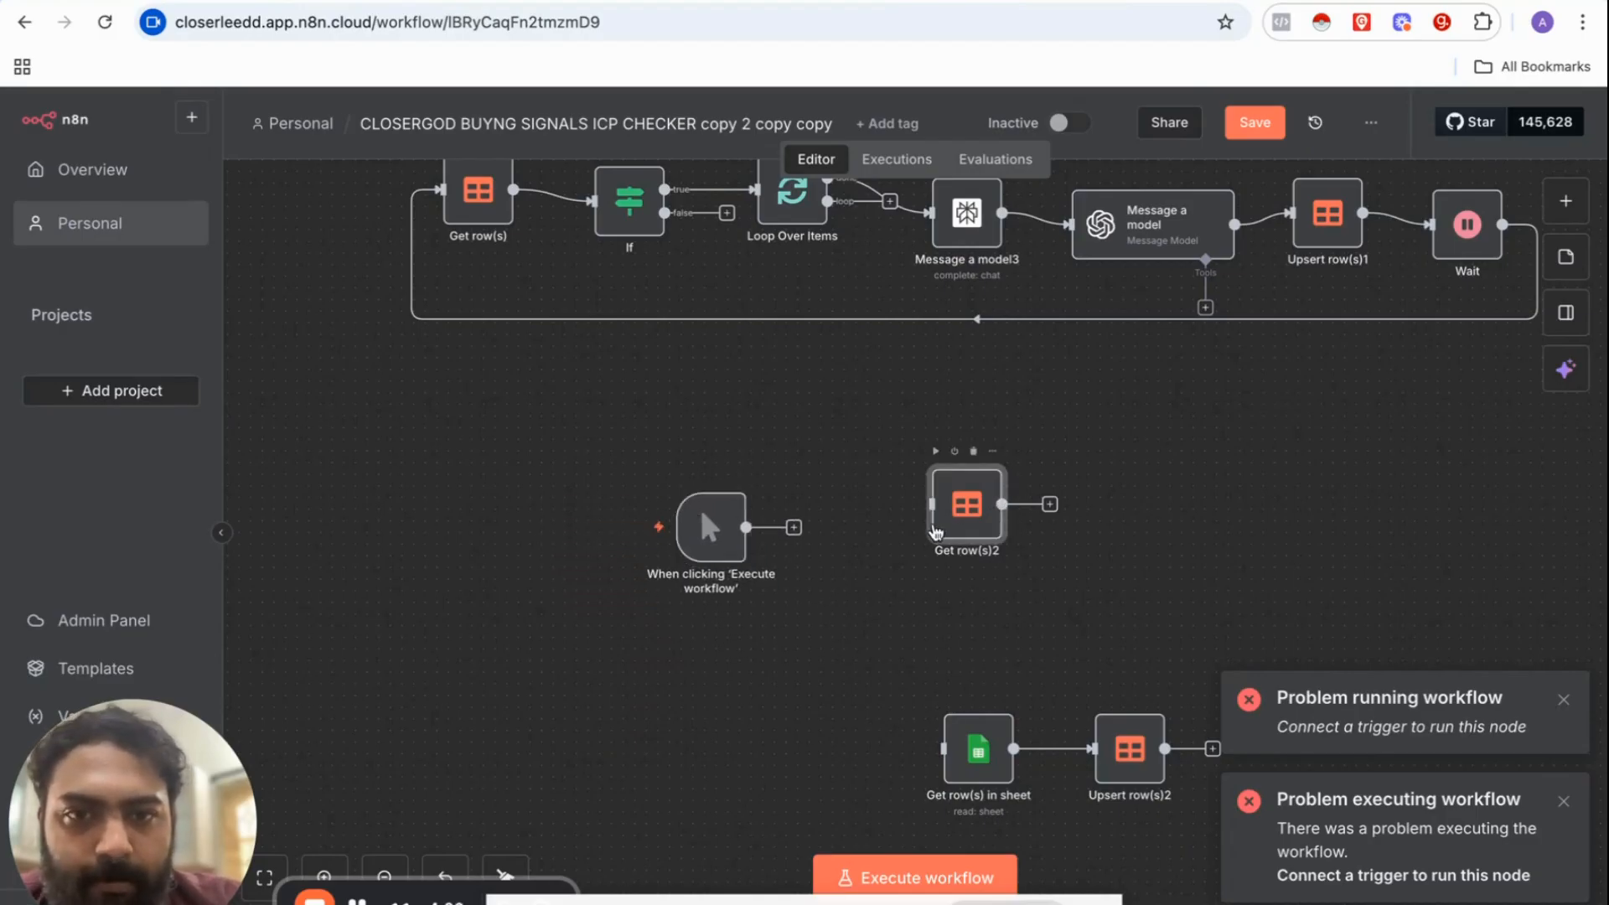
{"action": "left_click_drag", "start_coordinate": [959, 518], "coordinate": [890, 530]}
Step: Clear the error messages, rerun Get row(s)2 to fetch 50 rows, and return to the canvas
{"action": "double_click", "coordinate": [890, 528]}
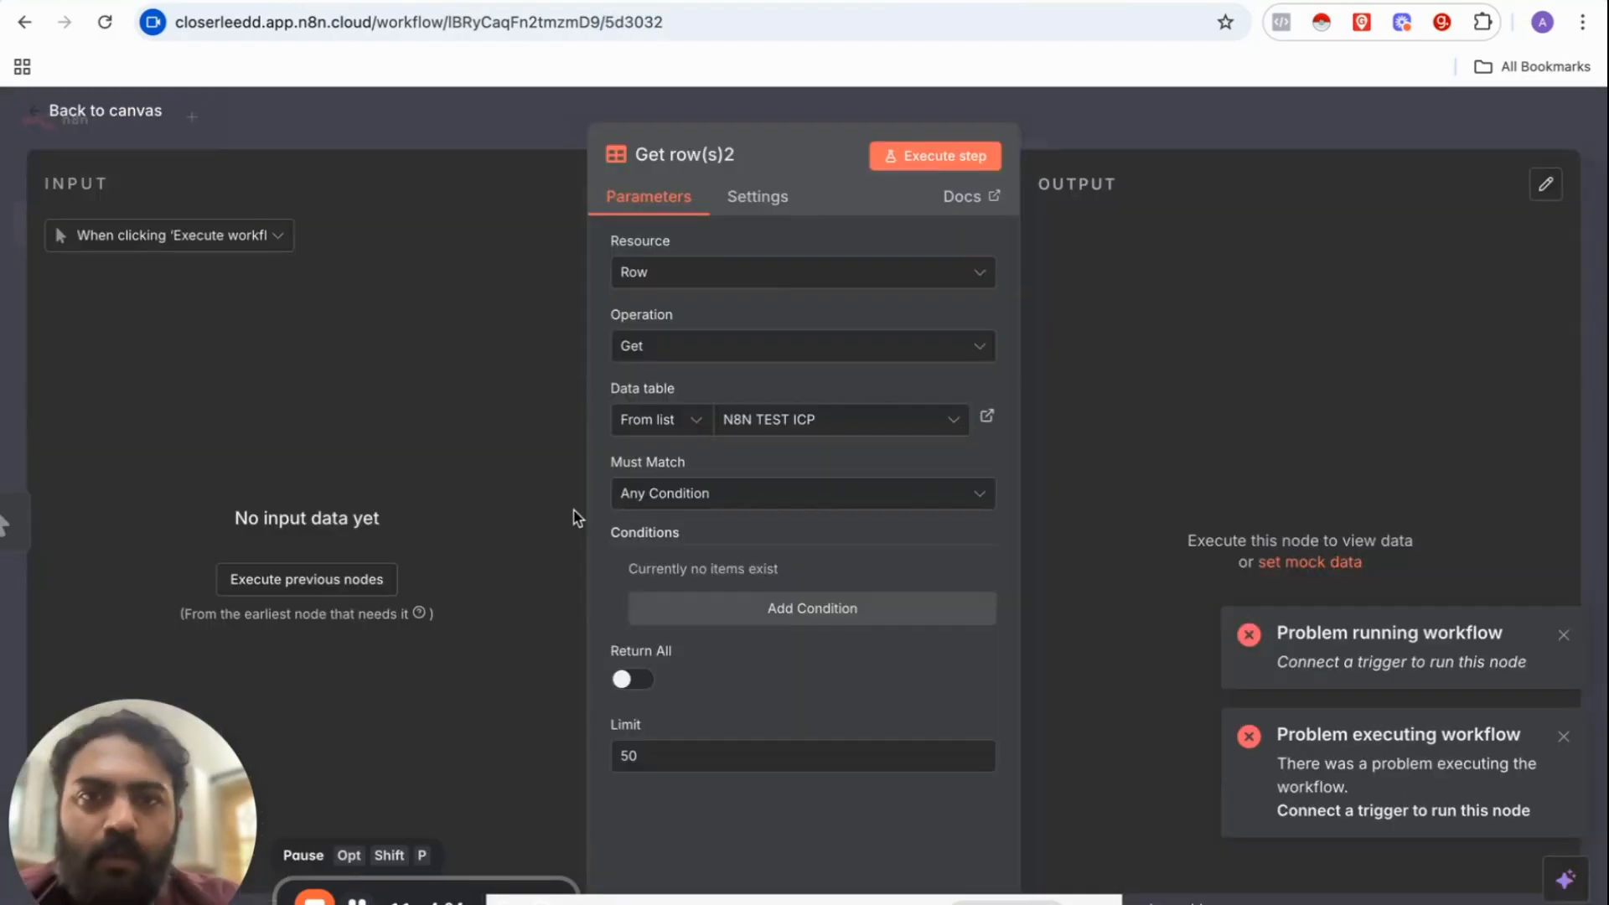
{"action": "left_click", "coordinate": [1562, 636]}
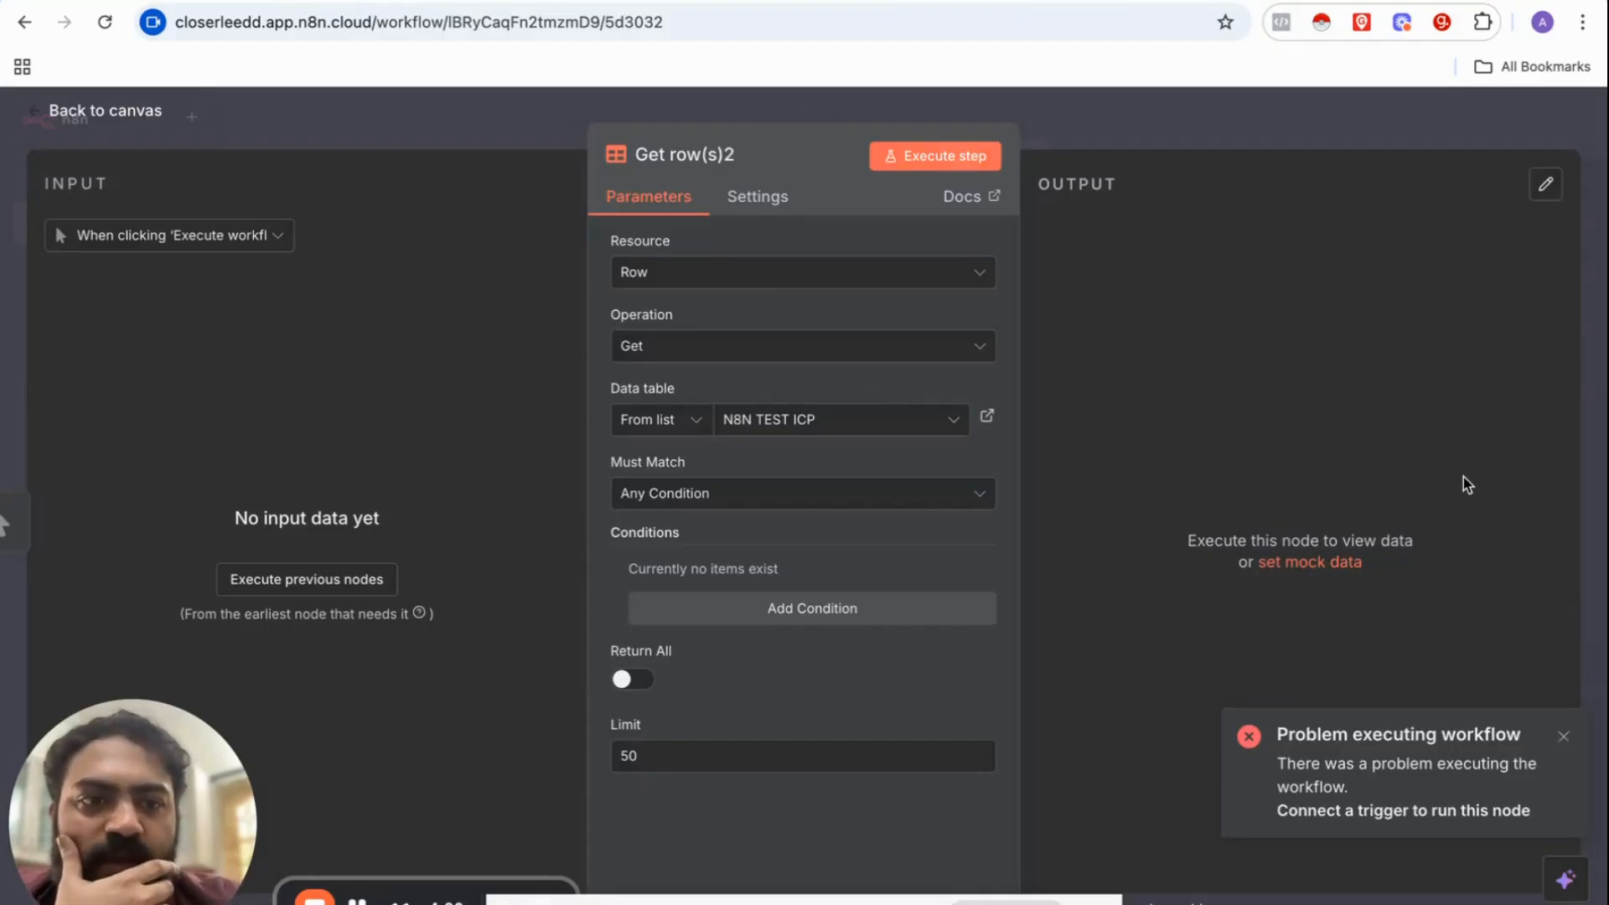
{"action": "left_click", "coordinate": [1566, 736]}
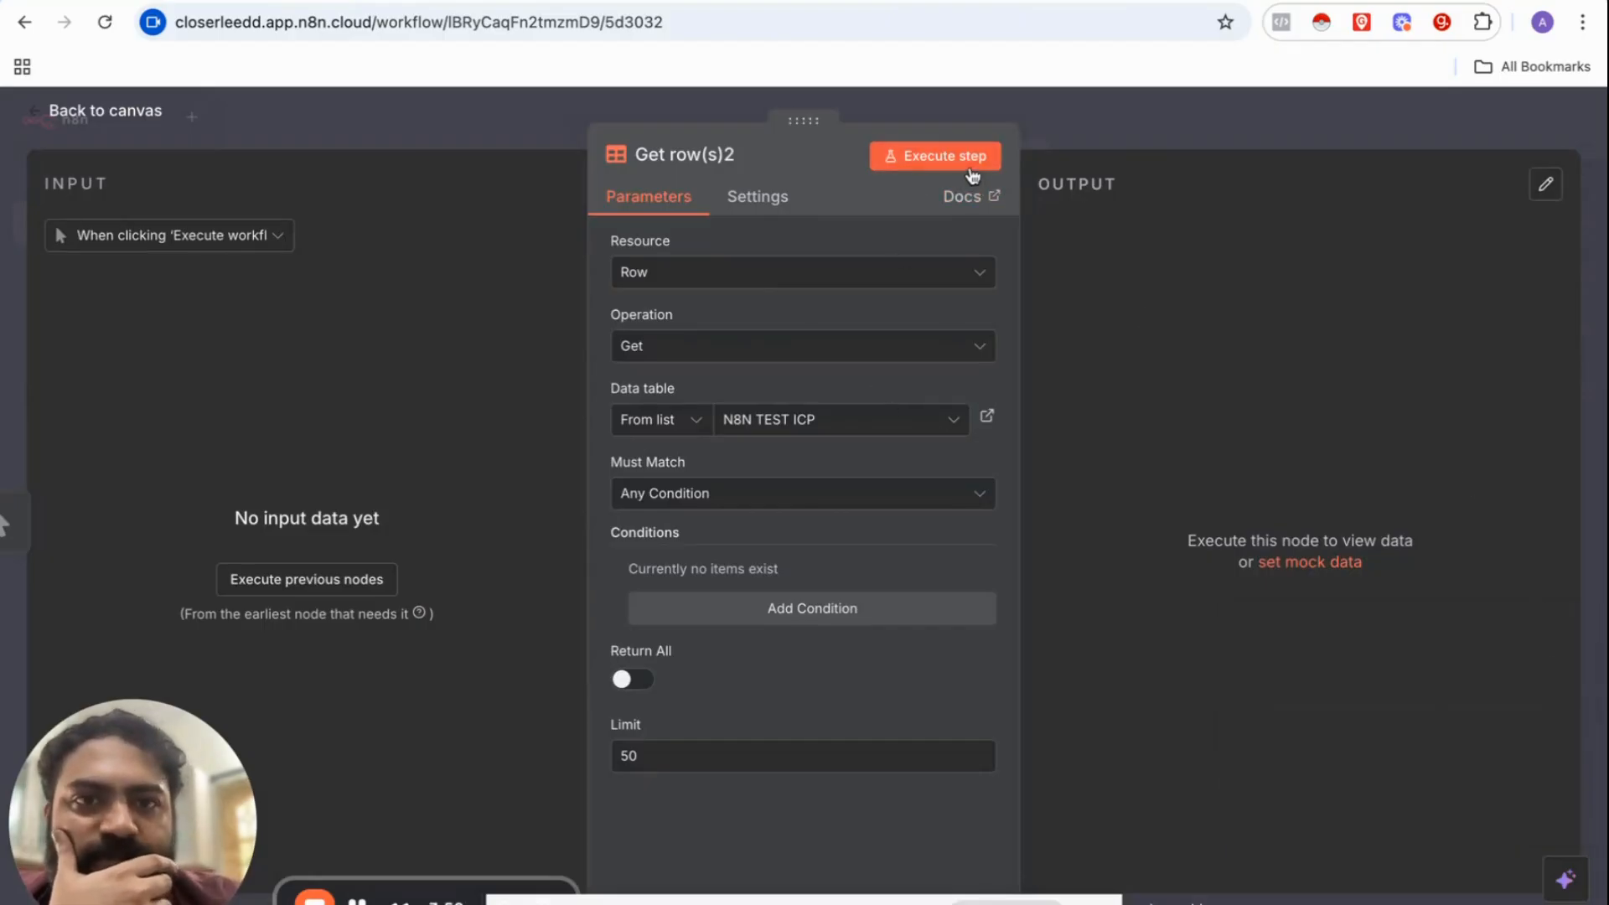
{"action": "left_click", "coordinate": [971, 172]}
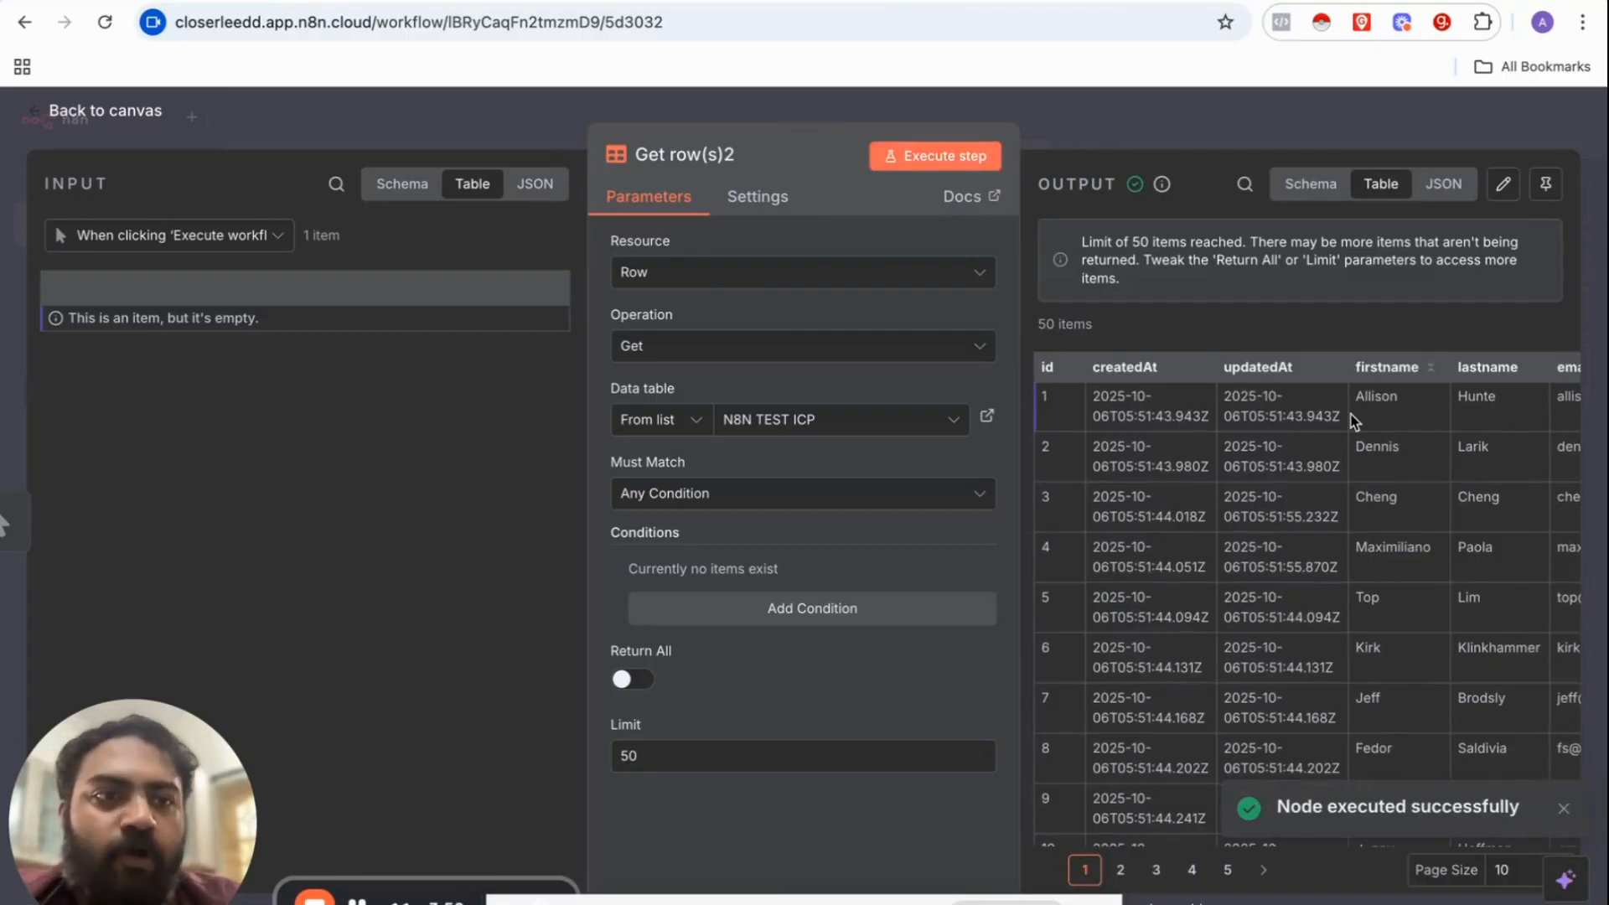
{"action": "scroll", "coordinate": [1350, 423], "scroll_direction": "down", "scroll_amount": 2}
{"action": "scroll", "coordinate": [1360, 460], "scroll_direction": "up", "scroll_amount": 2}
{"action": "scroll", "coordinate": [1360, 460], "scroll_direction": "right", "scroll_amount": 10}
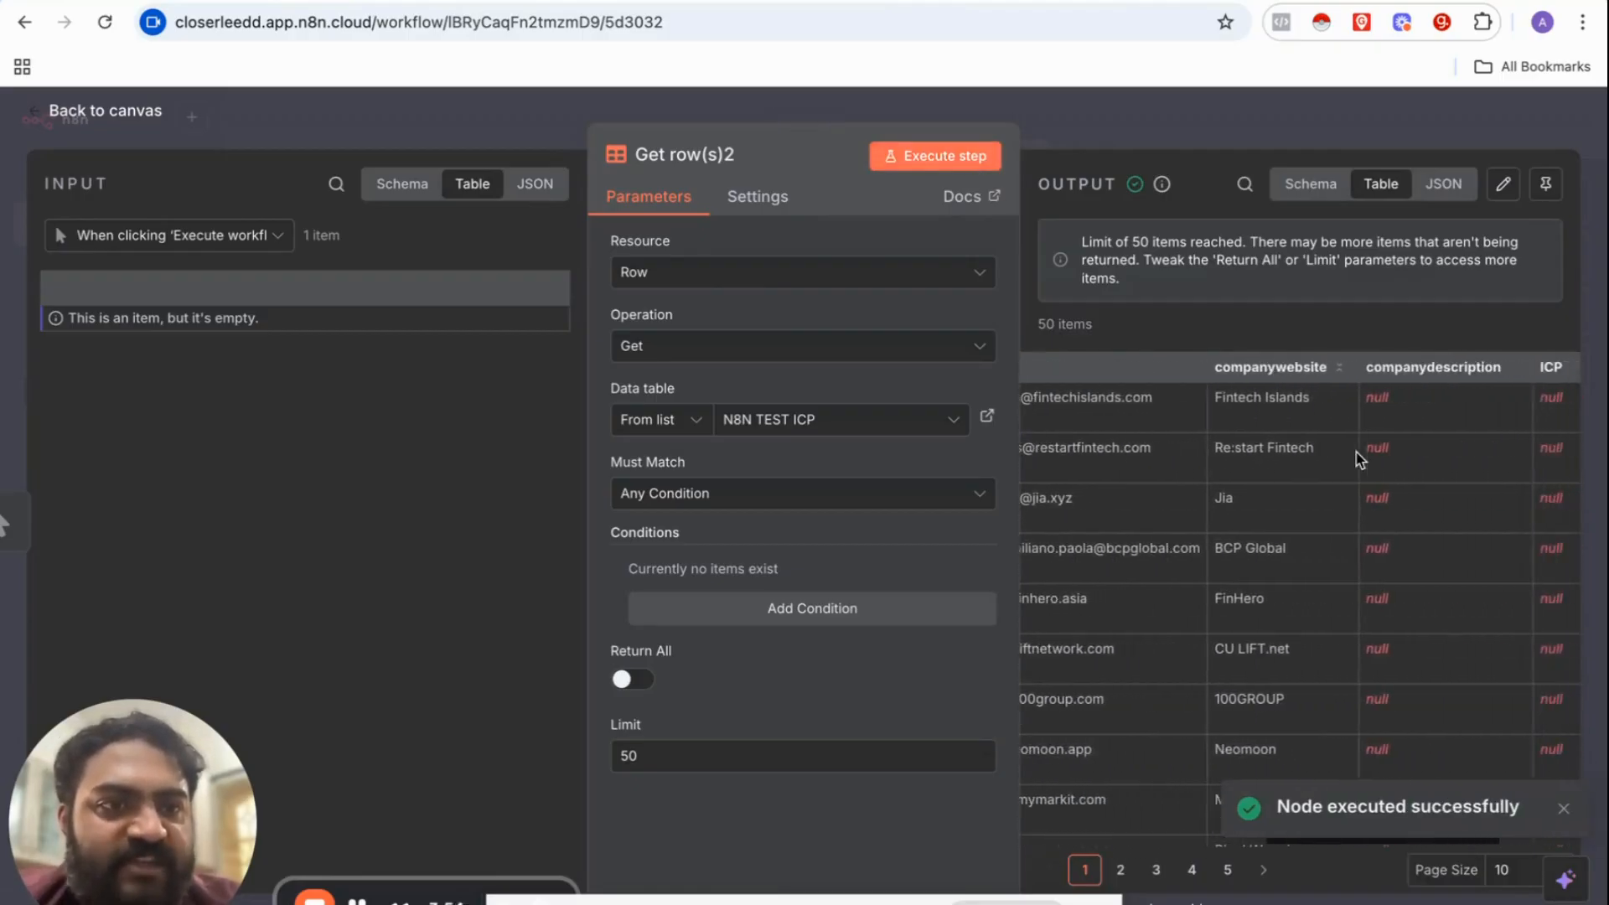
{"action": "left_click", "coordinate": [1230, 134]}
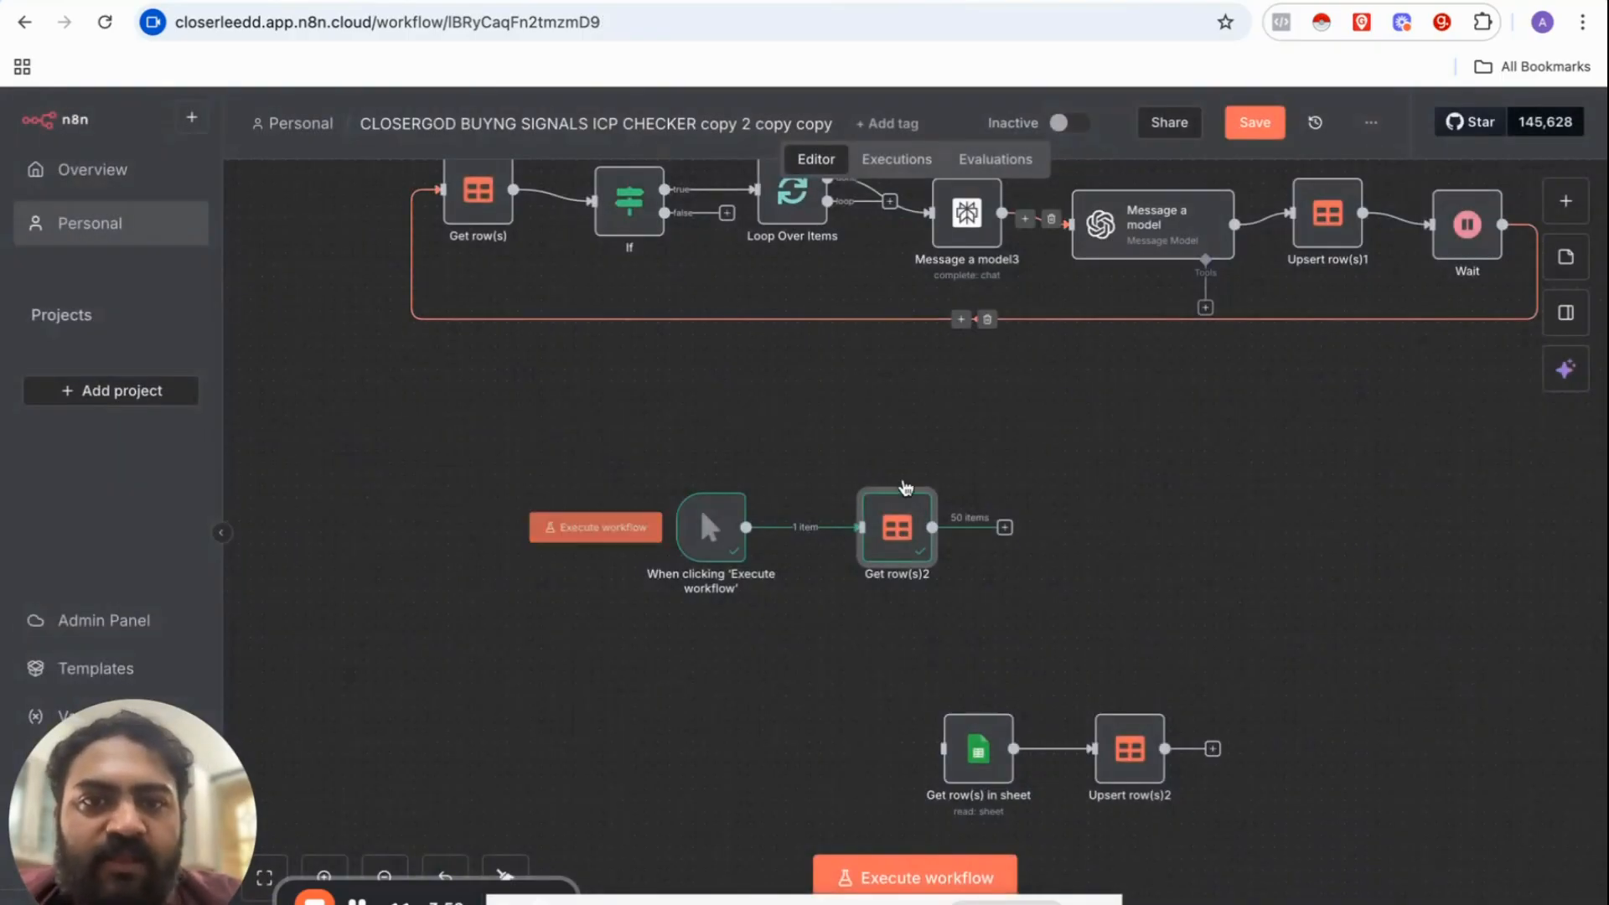
{"action": "scroll", "coordinate": [838, 461], "scroll_direction": "up", "scroll_amount": 2}
{"action": "scroll", "coordinate": [769, 481], "scroll_direction": "right", "scroll_amount": 5}
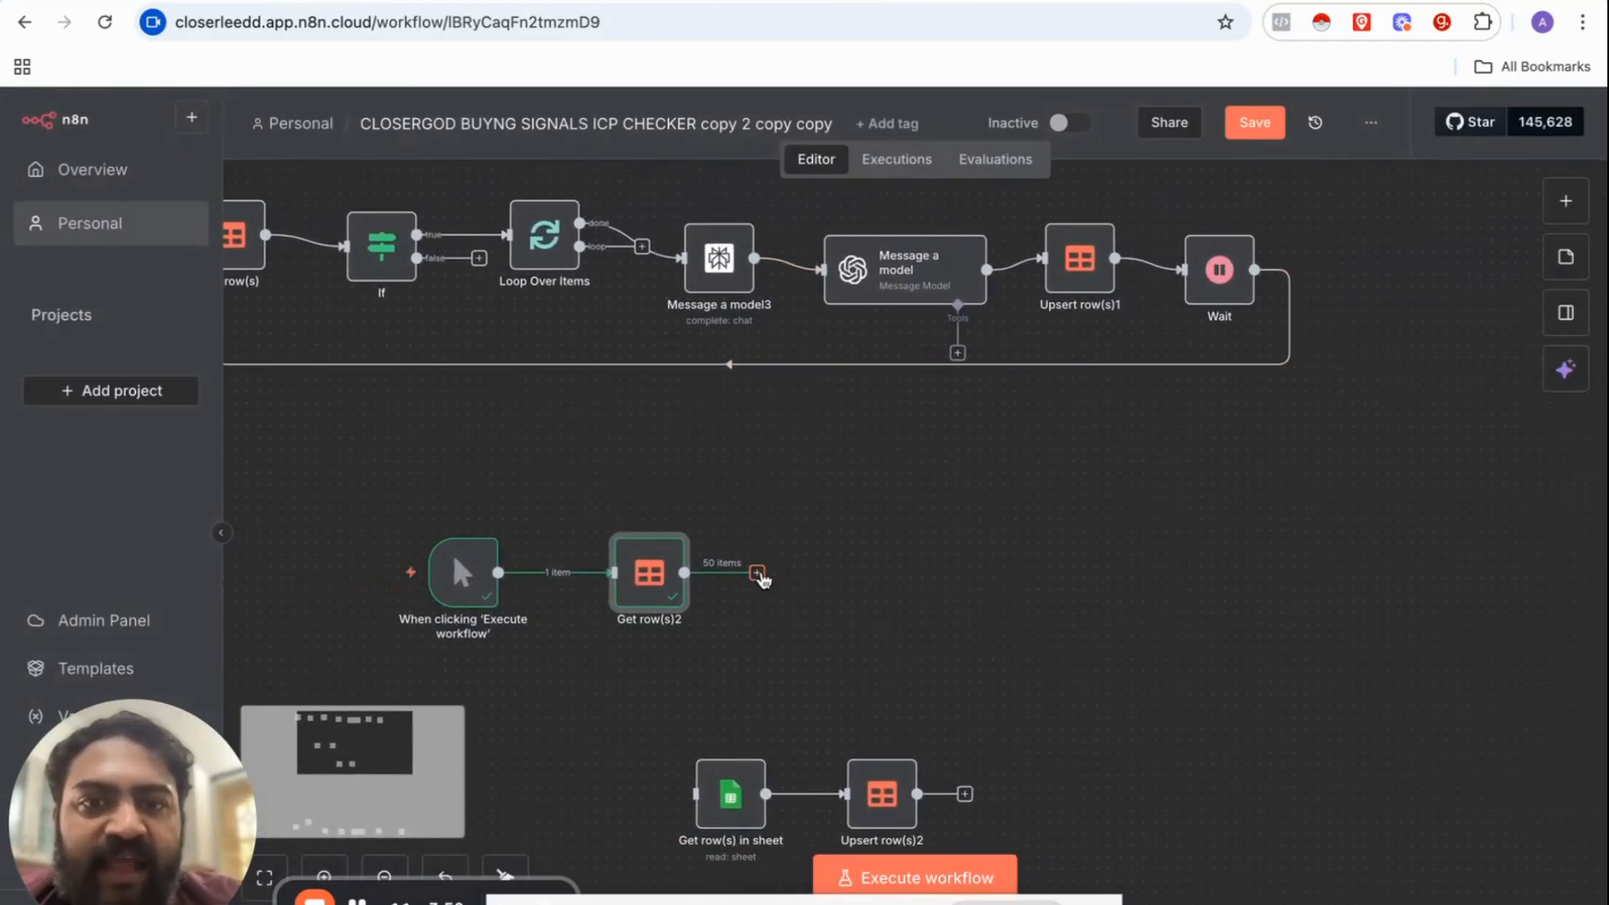
Step: Add an If step after Get row(s)2
{"action": "left_click", "coordinate": [757, 572]}
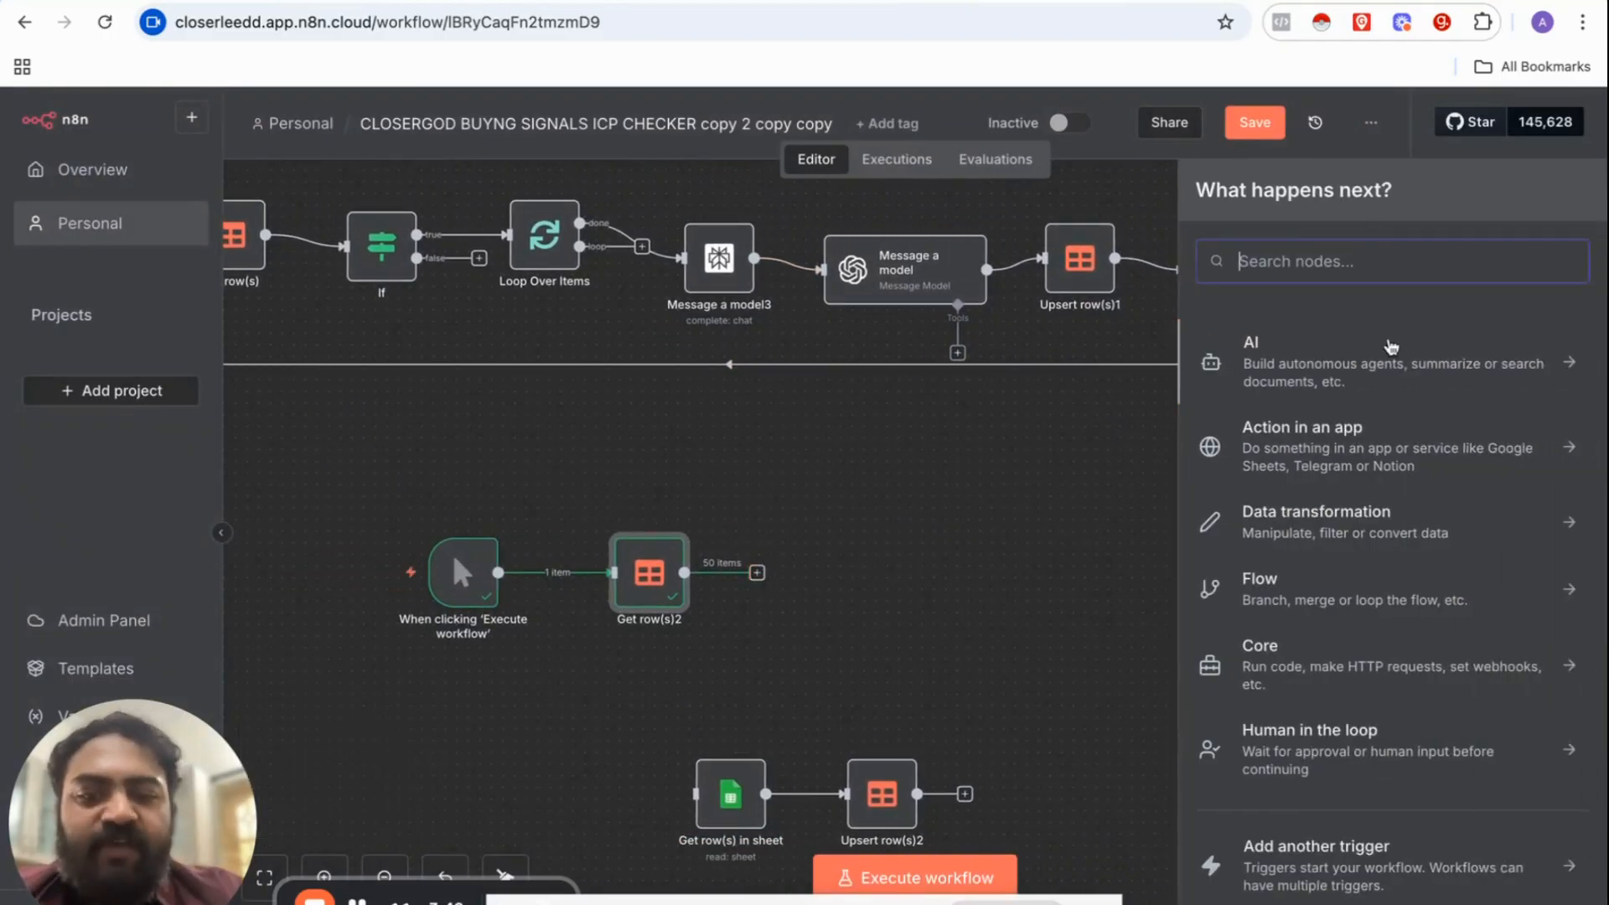
{"action": "type", "text": "if"}
{"action": "left_click", "coordinate": [1430, 374]}
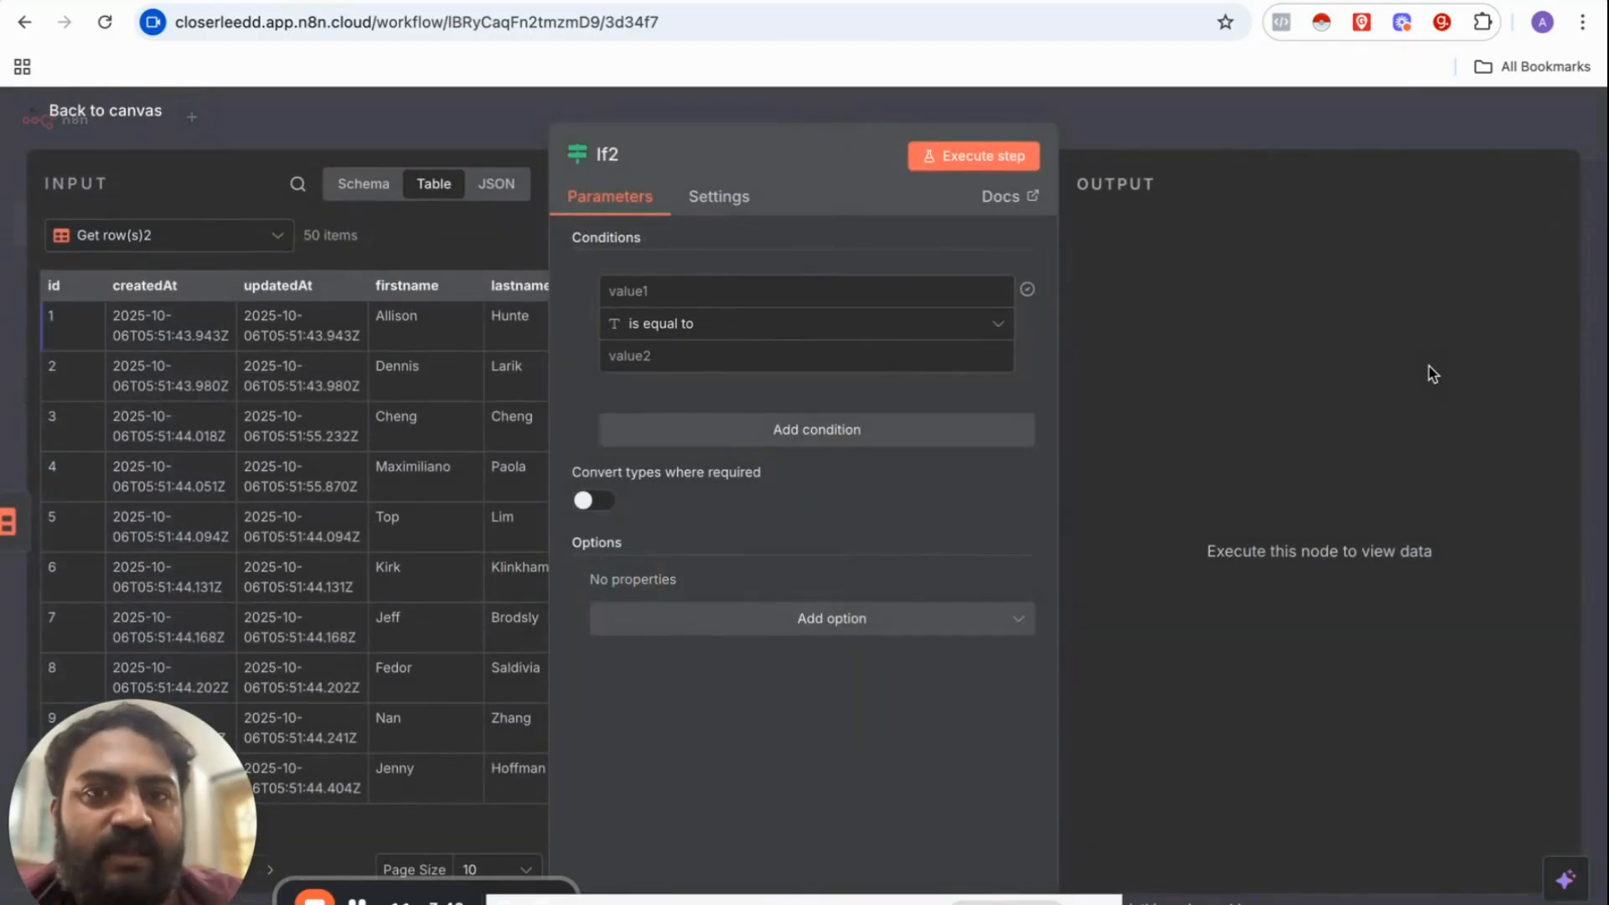
{"action": "scroll", "coordinate": [316, 406], "scroll_direction": "right", "scroll_amount": 10}
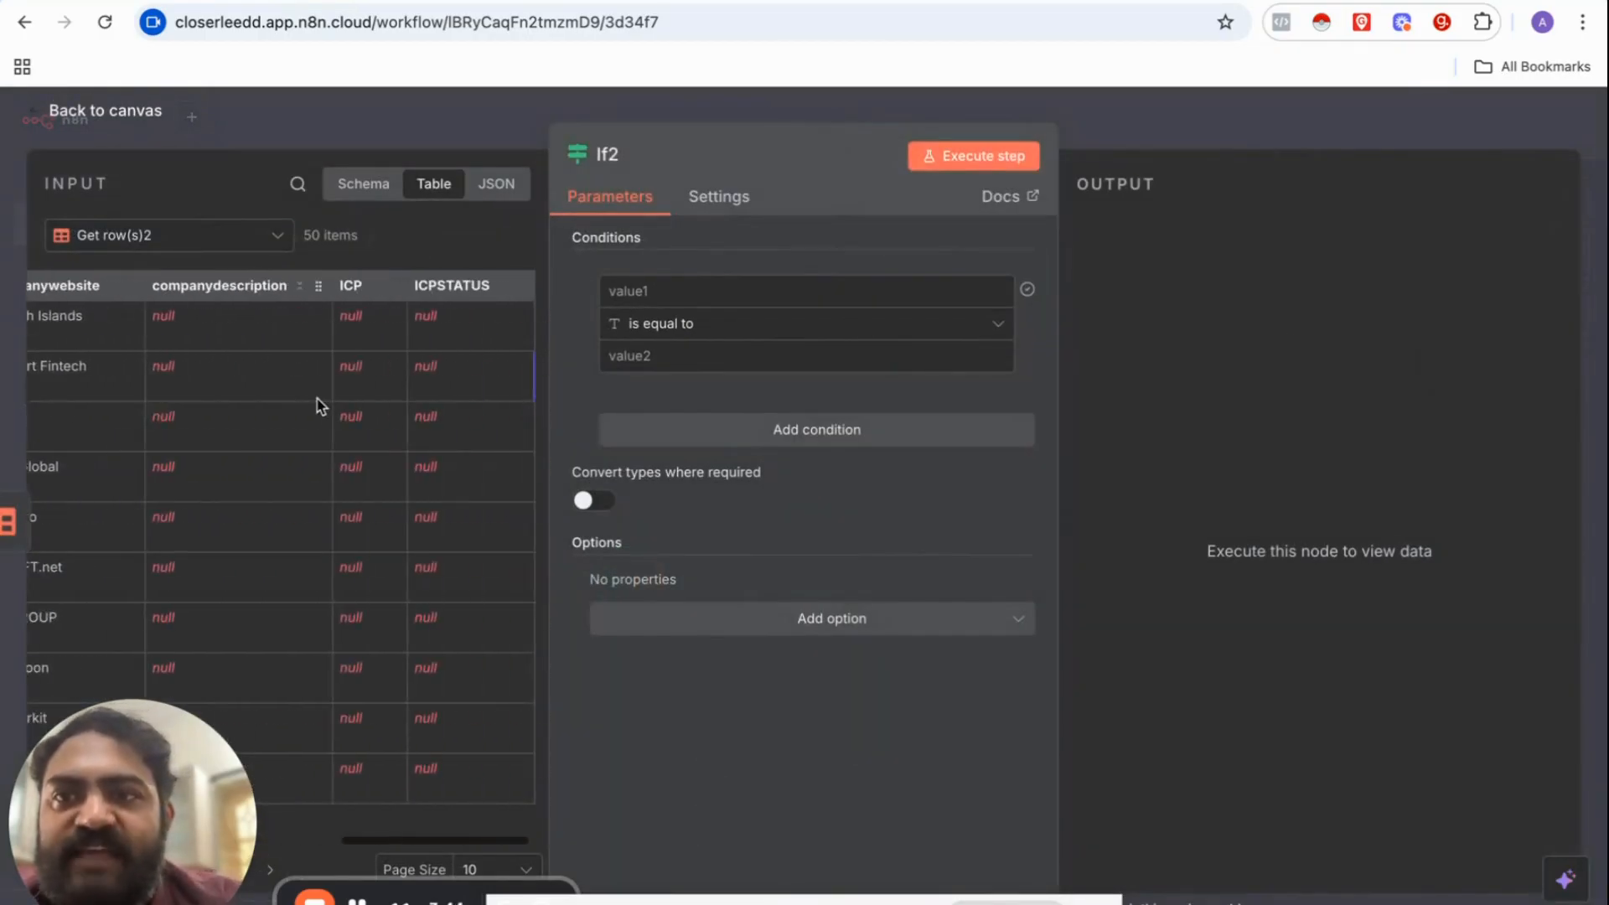
{"action": "scroll", "coordinate": [317, 405], "scroll_direction": "left", "scroll_amount": 10}
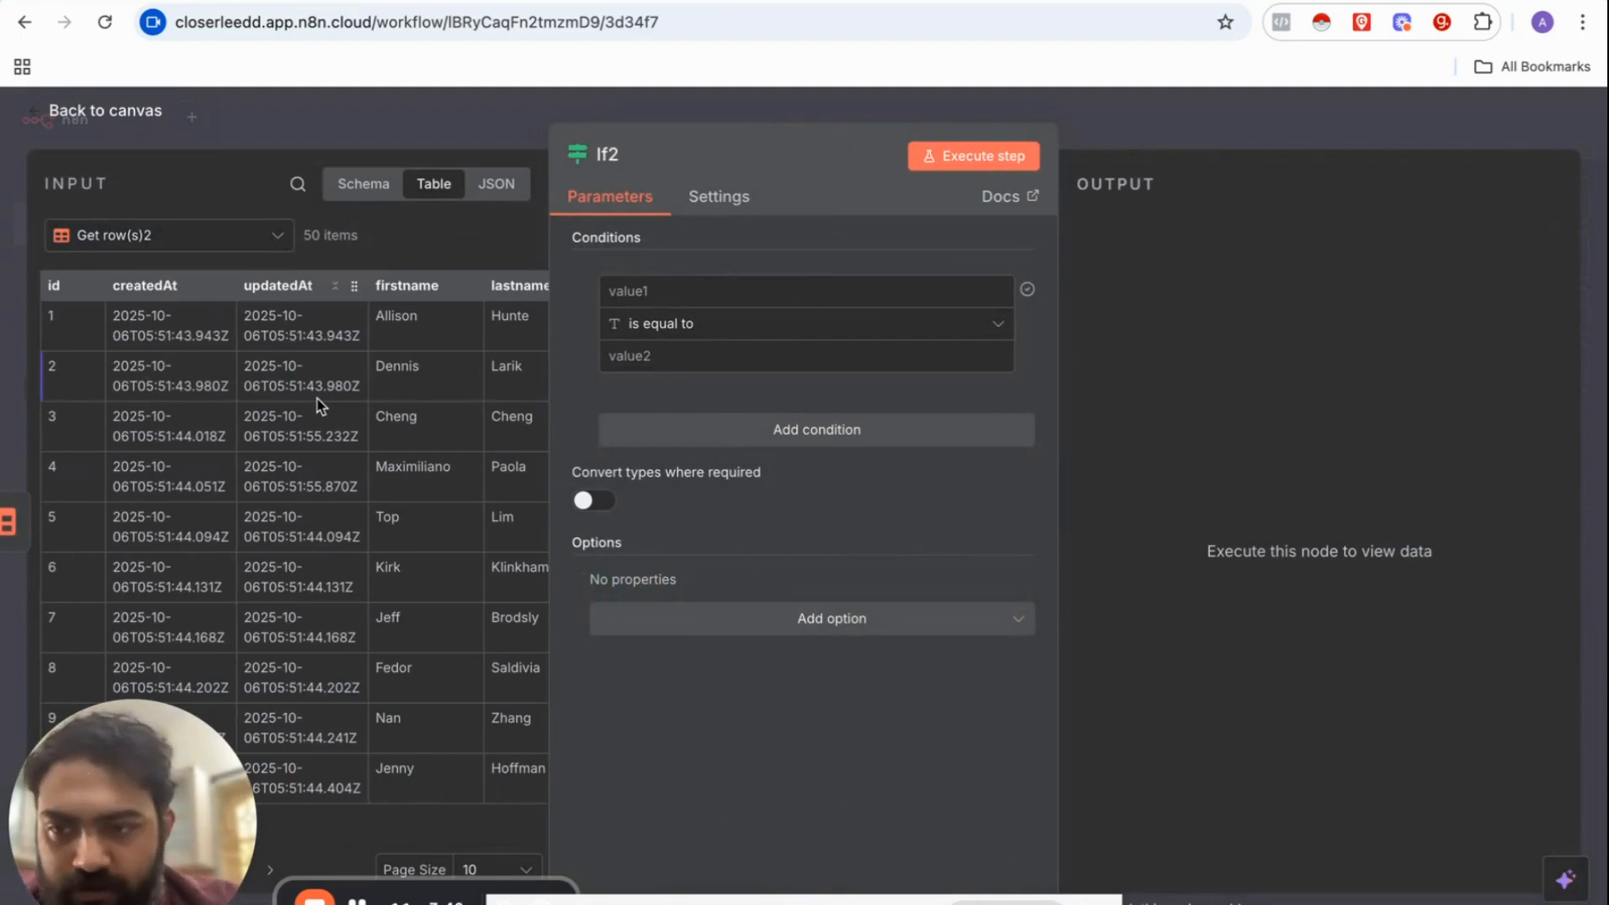
{"action": "scroll", "coordinate": [317, 406], "scroll_direction": "right", "scroll_amount": 10}
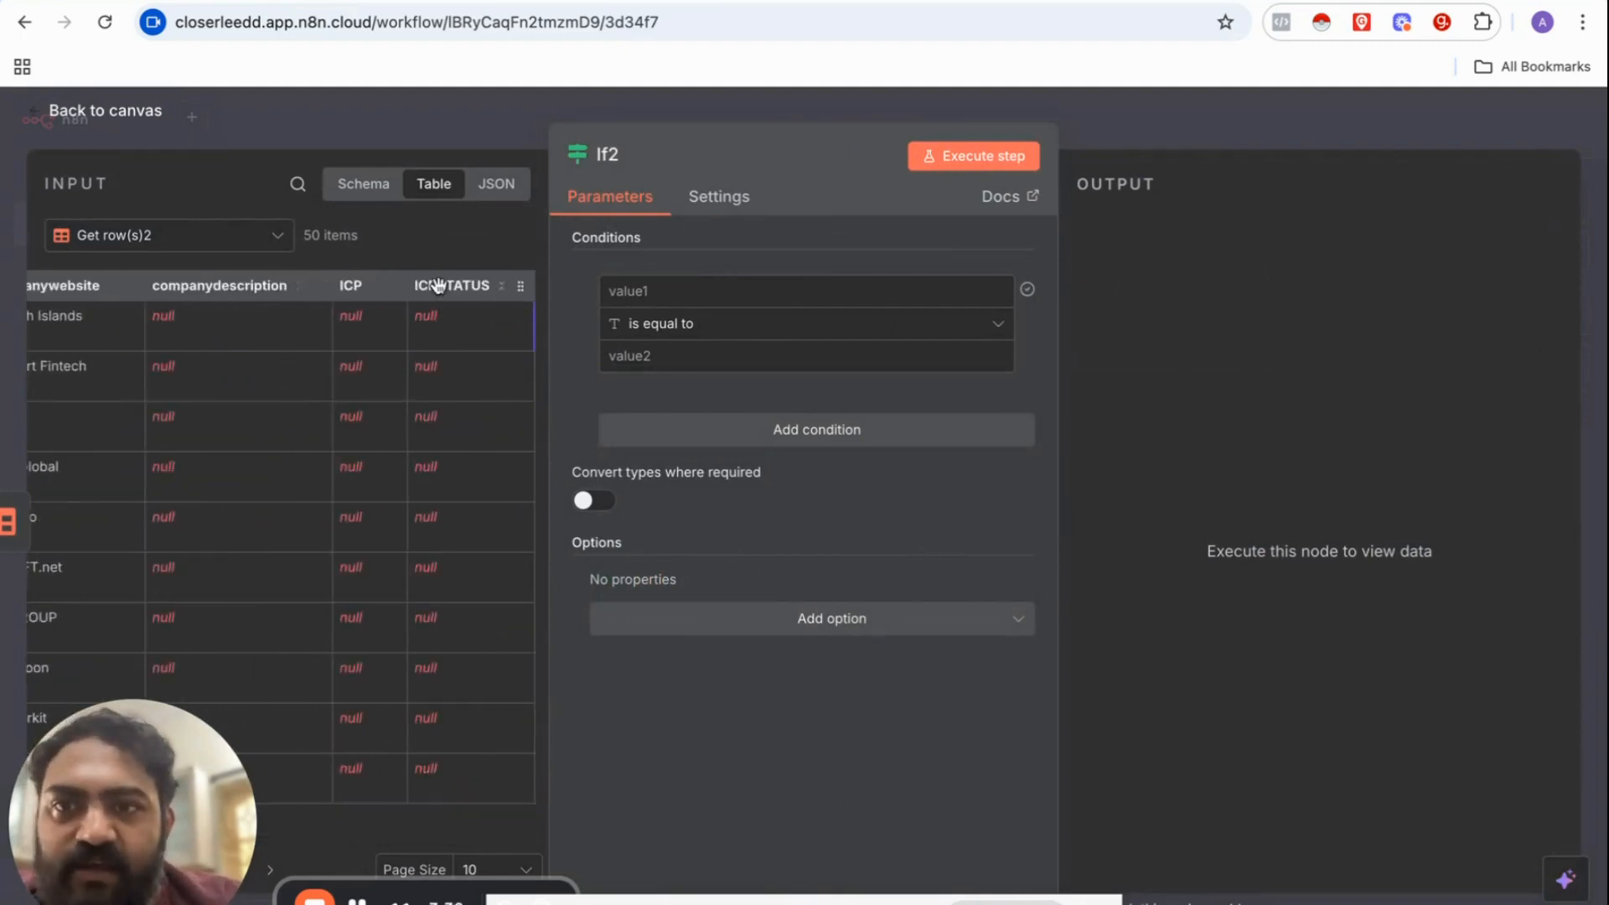
Step: Set the If2 condition to String: ICPSTATUS is empty
{"action": "left_click_drag", "start_coordinate": [437, 286], "coordinate": [627, 292]}
{"action": "left_click", "coordinate": [563, 305]}
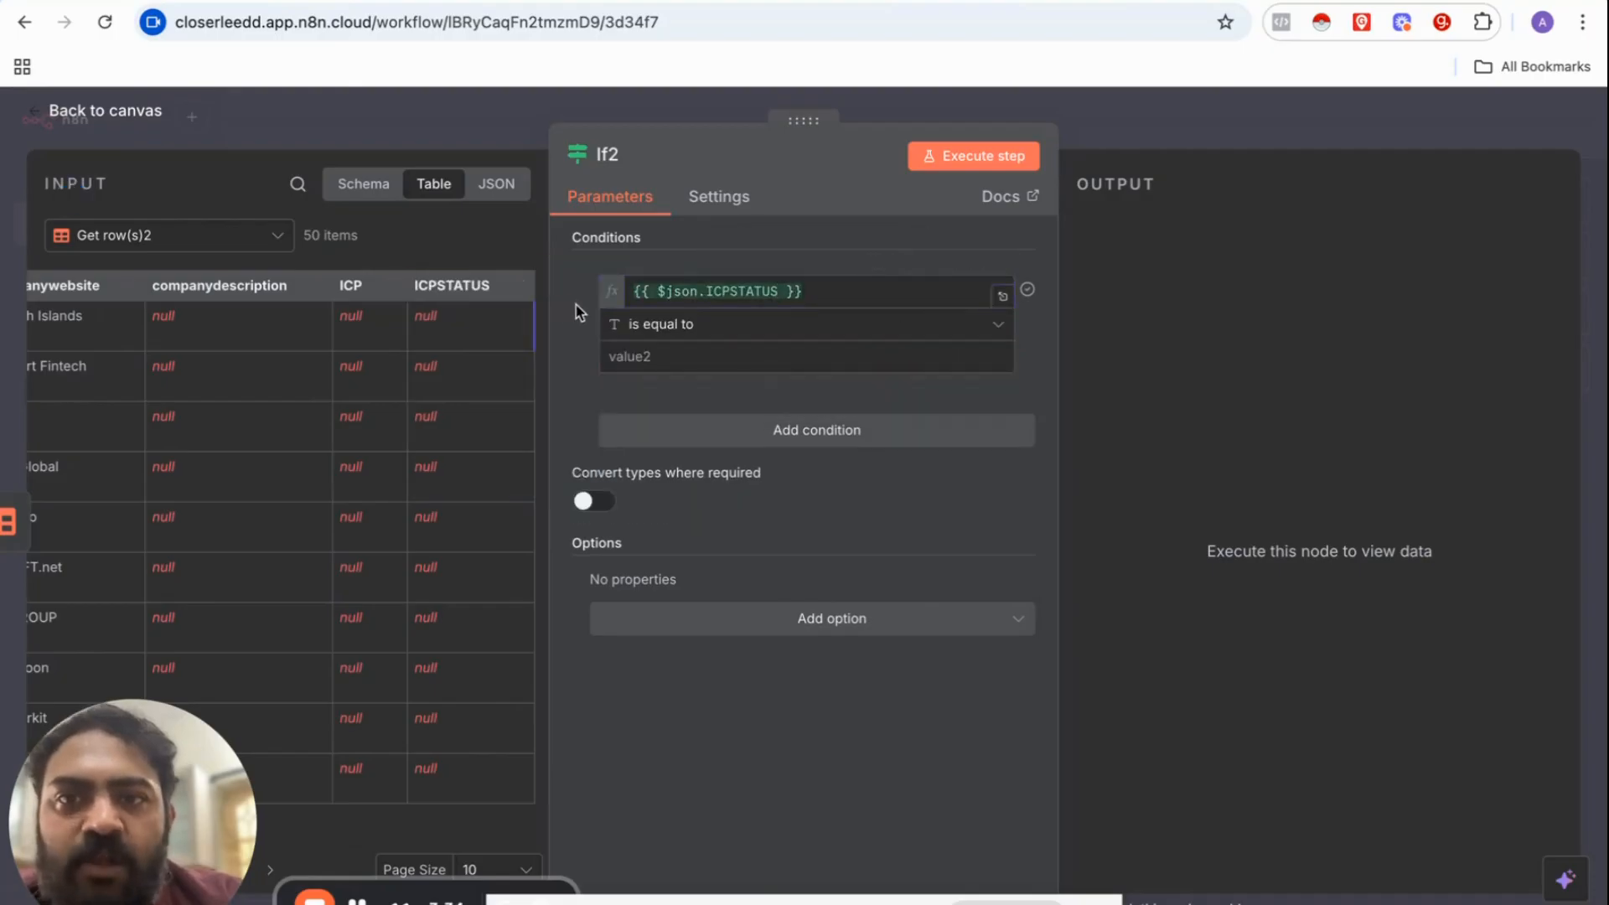
{"action": "left_click", "coordinate": [683, 326]}
{"action": "mouse_move", "coordinate": [707, 375]}
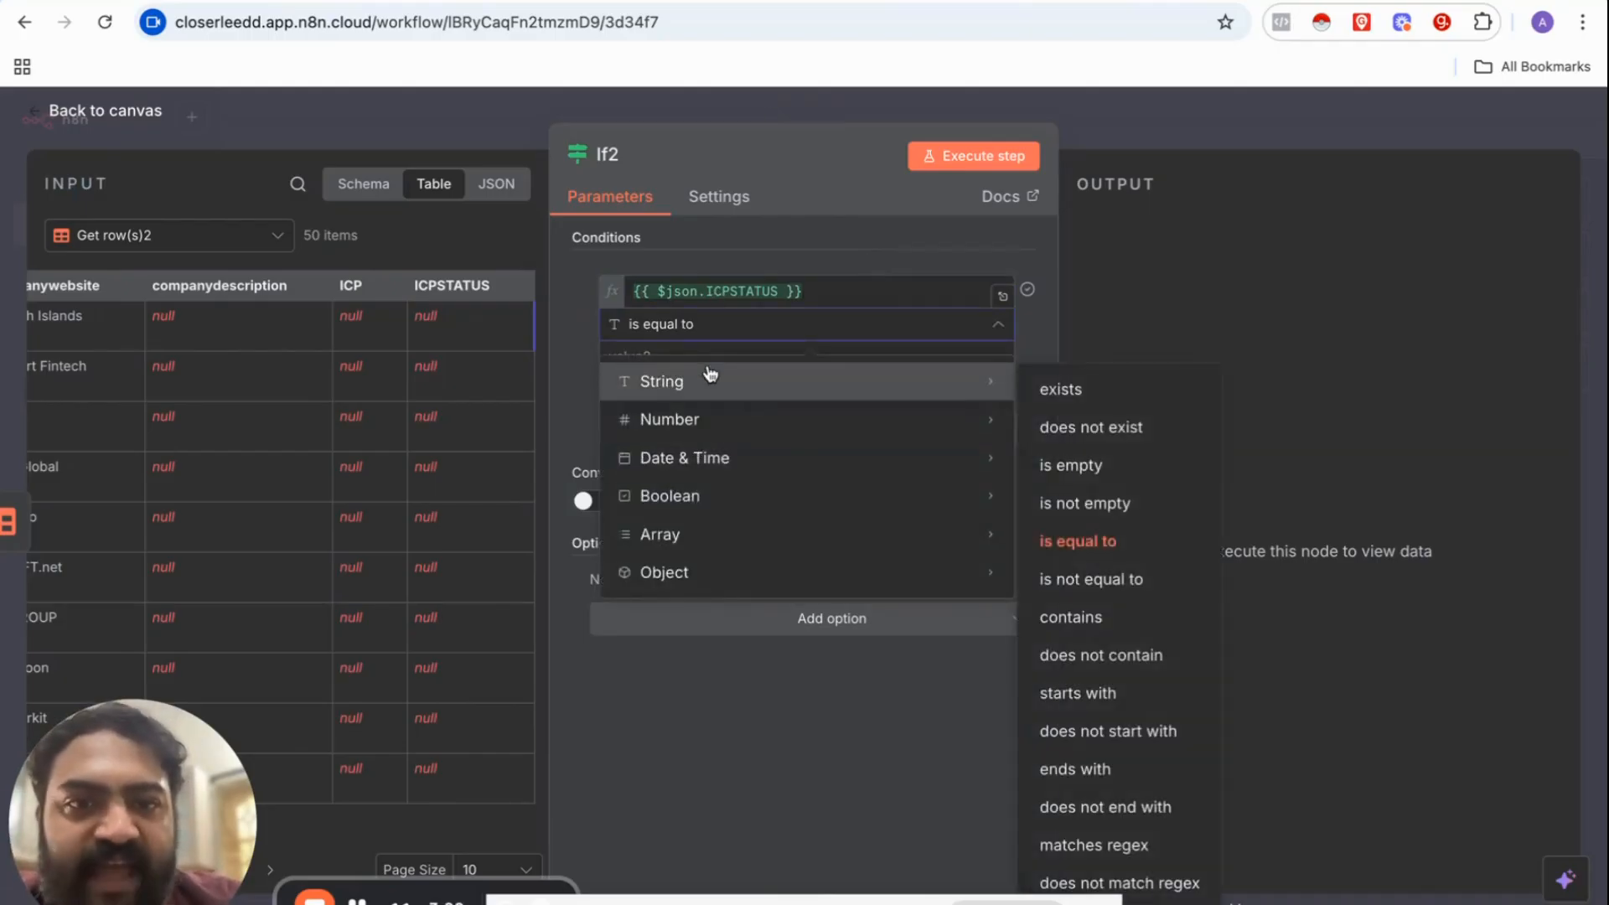
{"action": "left_click", "coordinate": [1089, 465]}
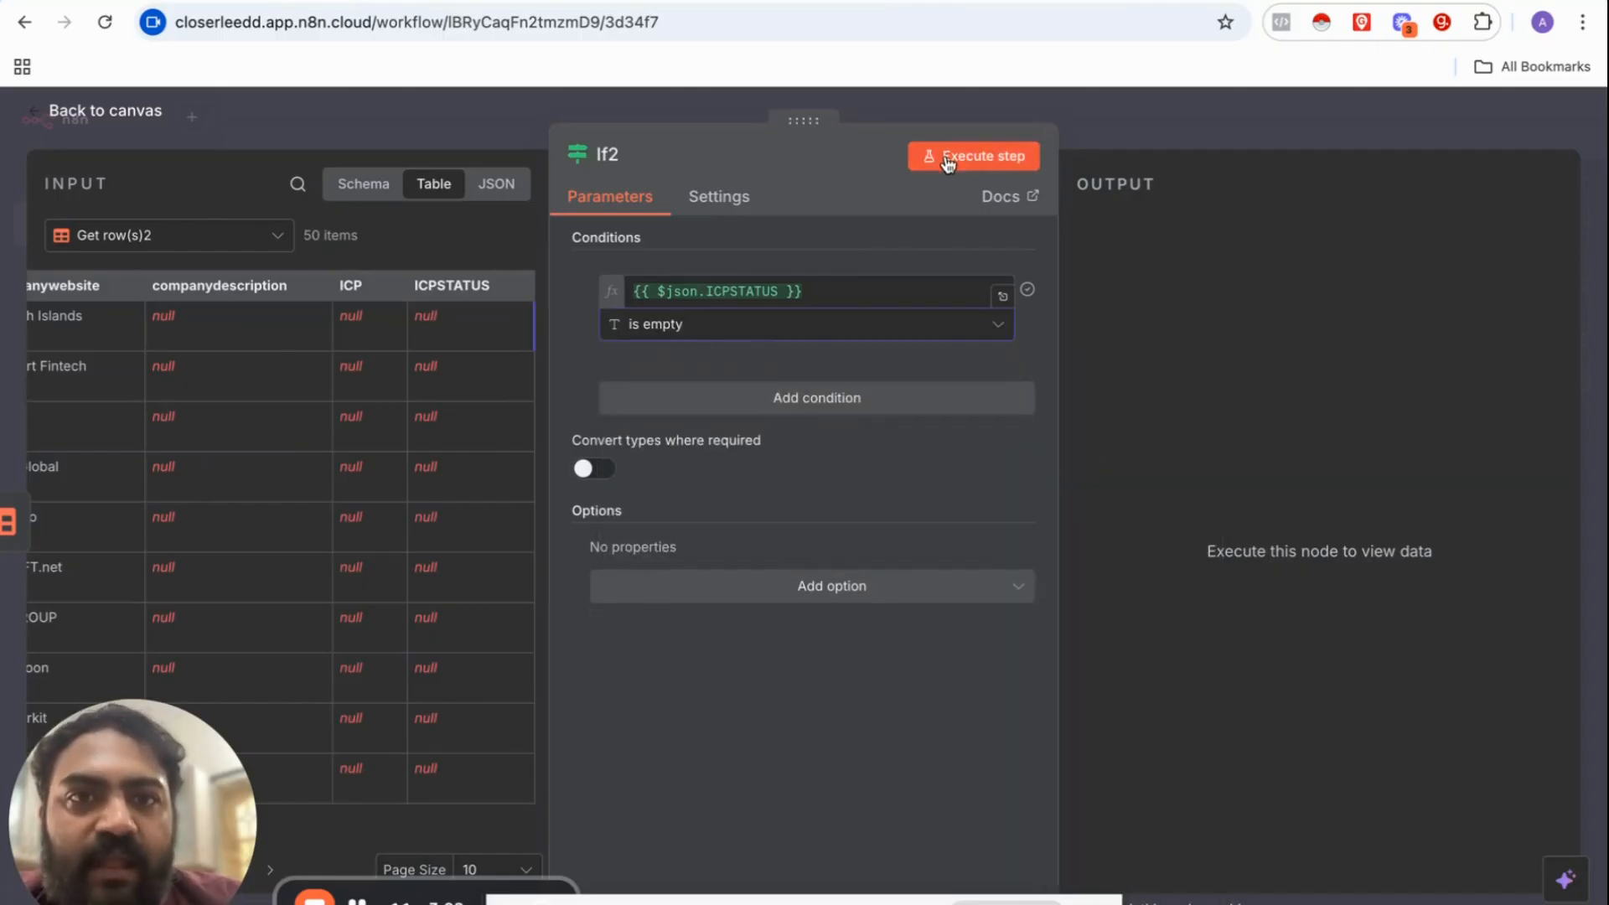
Step: Run If2 and confirm all 50 rows reach its true branch
{"action": "left_click", "coordinate": [1152, 121]}
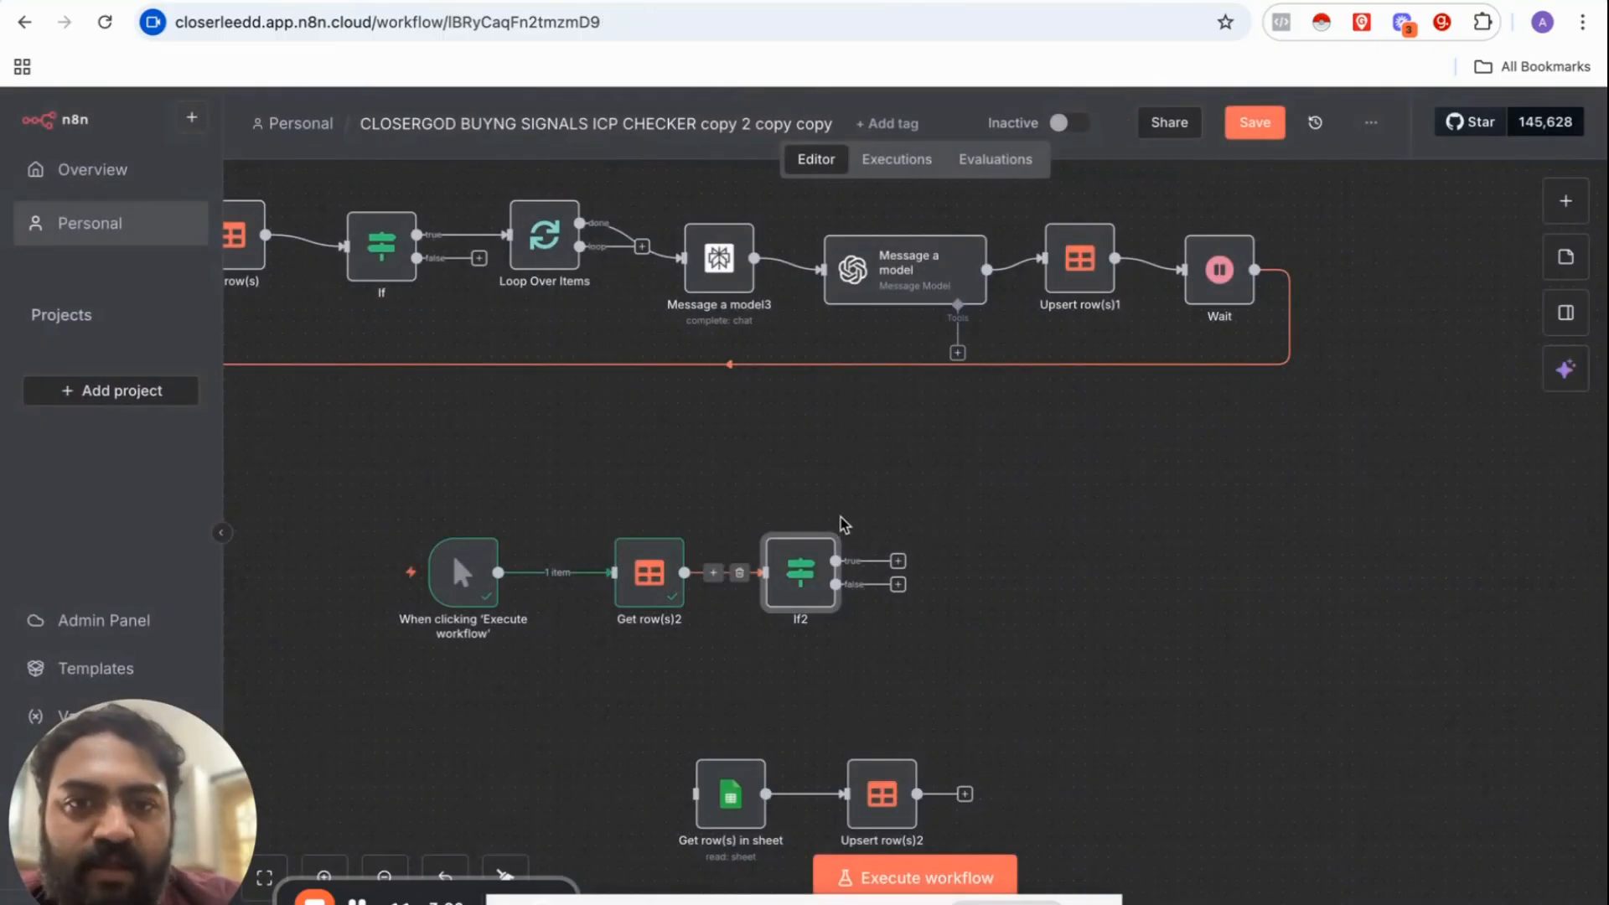
{"action": "right_click", "coordinate": [819, 540]}
{"action": "left_click", "coordinate": [863, 557]}
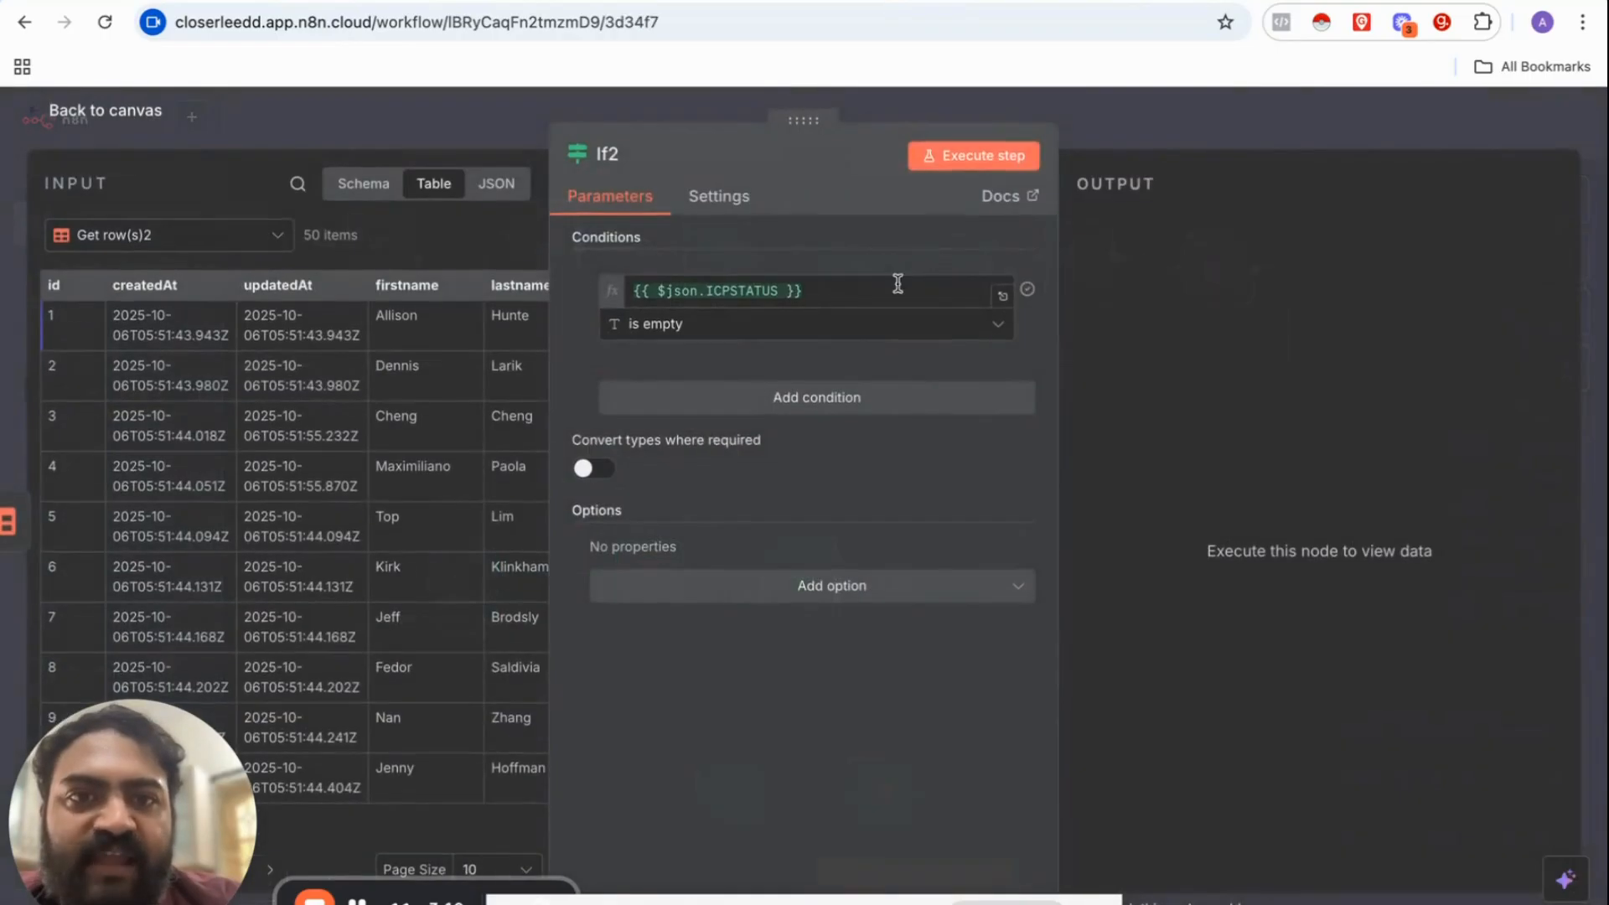
{"action": "left_click", "coordinate": [943, 164]}
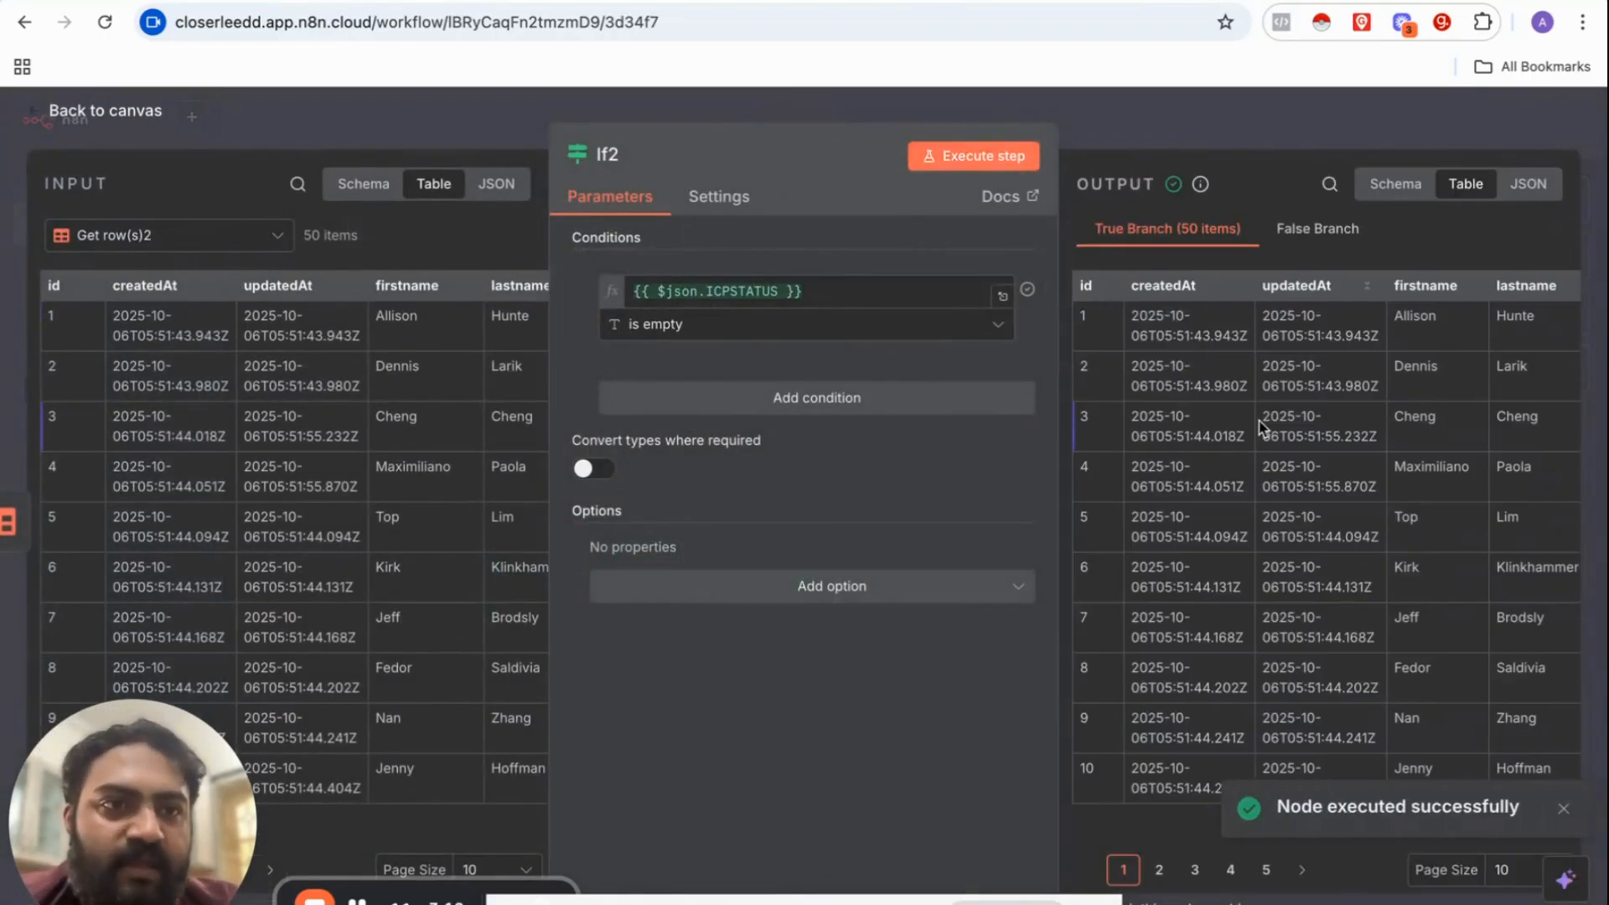
{"action": "scroll", "coordinate": [1260, 427], "scroll_direction": "right", "scroll_amount": 10}
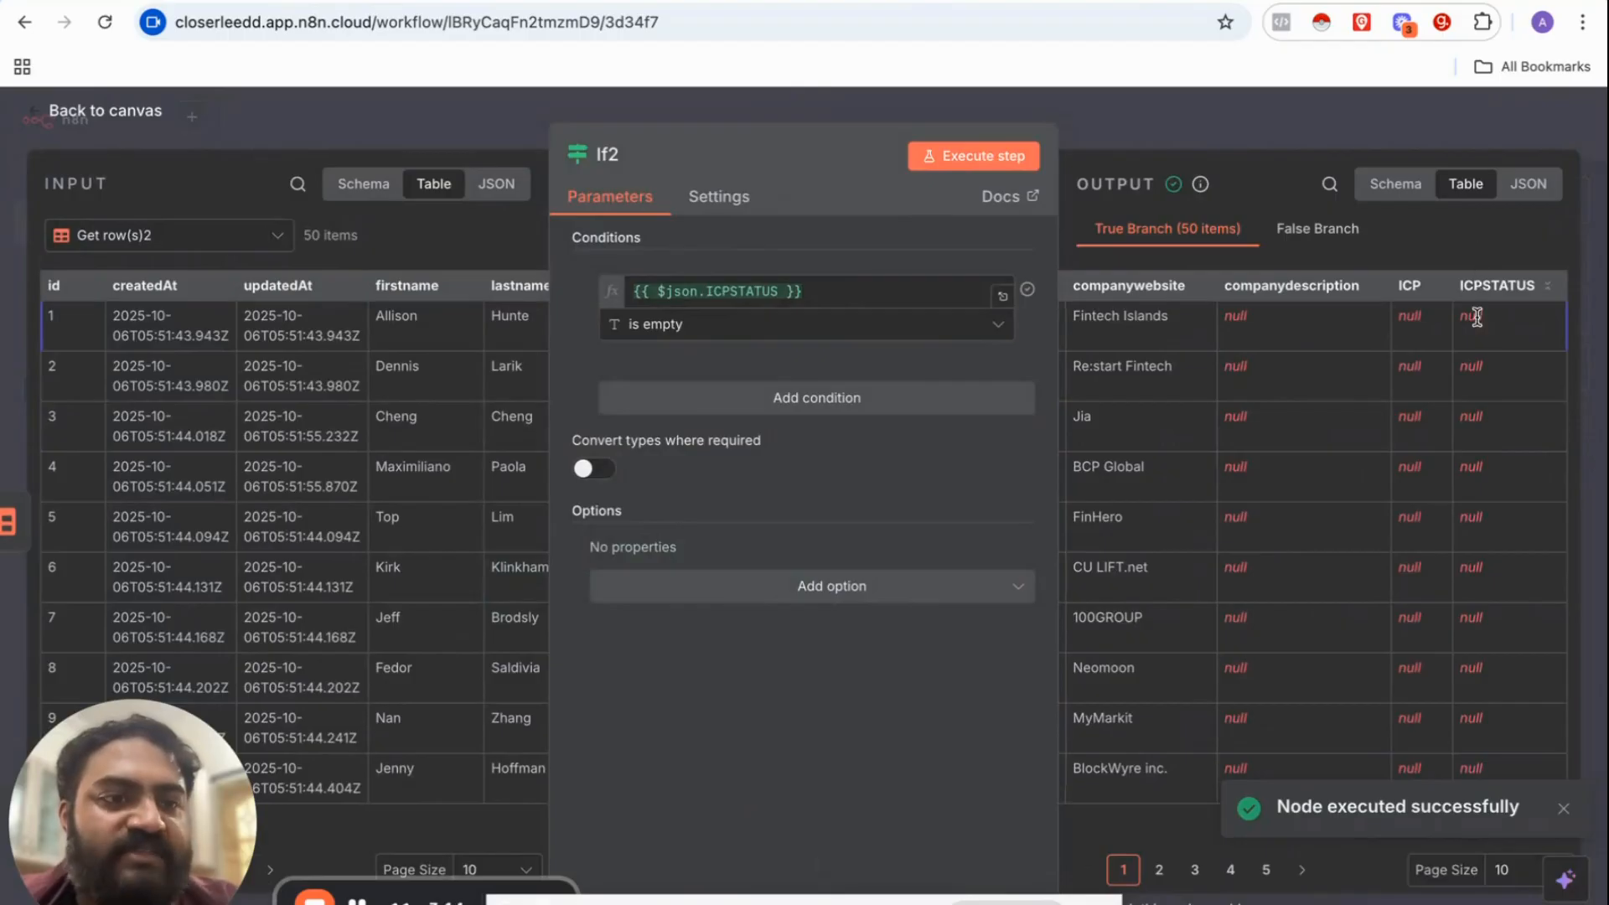
{"action": "left_click", "coordinate": [1304, 134]}
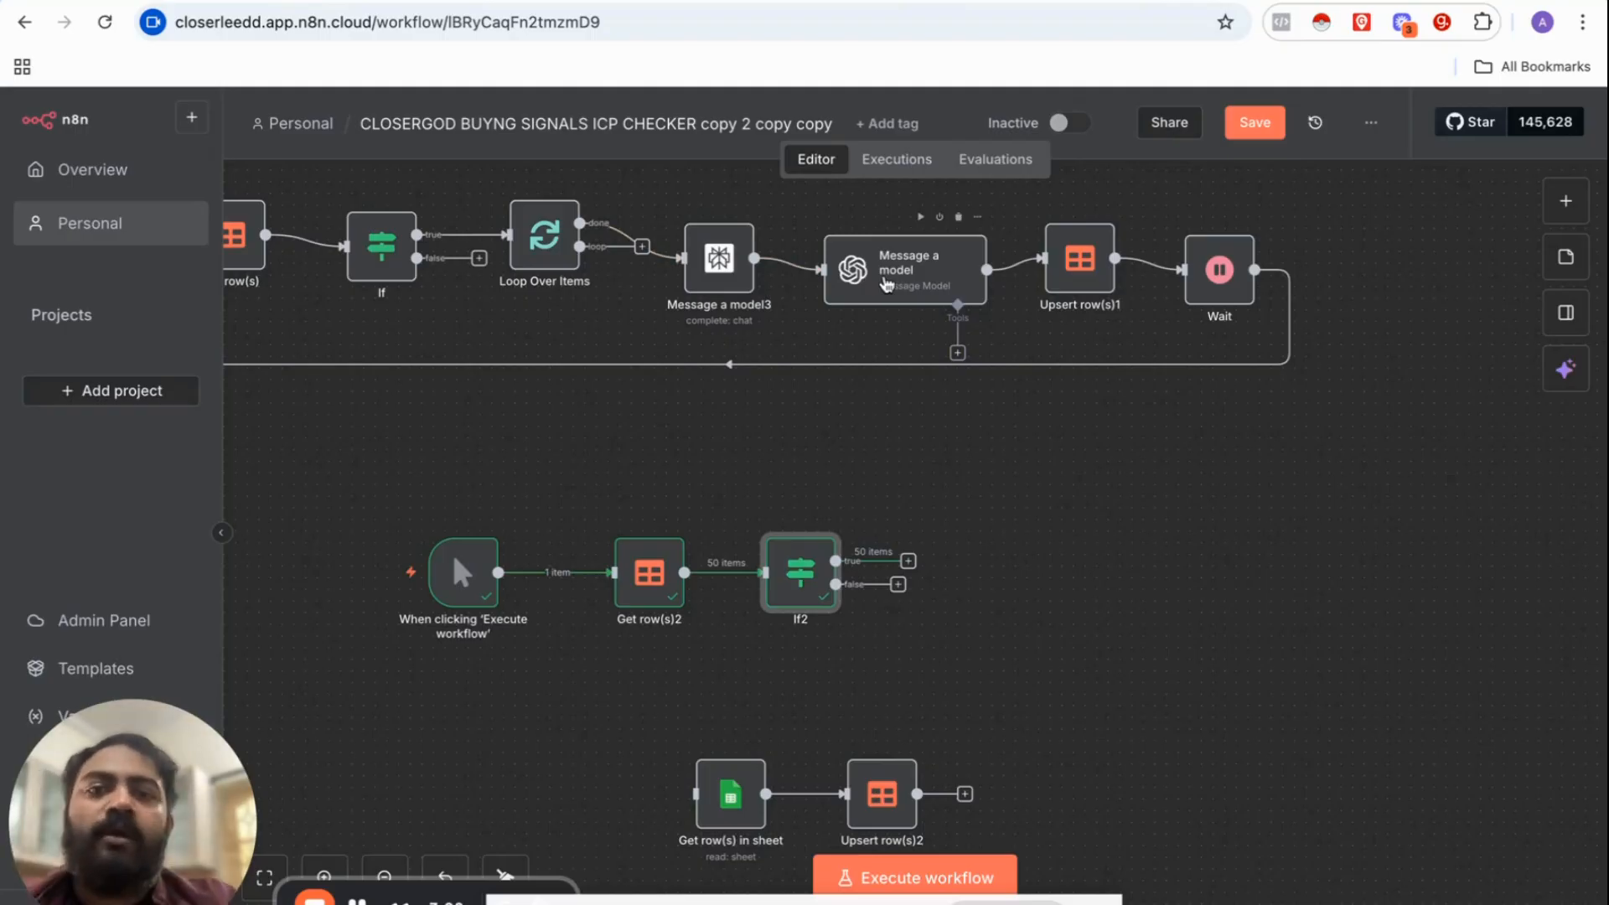
Step: Attach a Loop Over Items step to If2's true branch and remove the Replace Me placeholder
{"action": "left_click", "coordinate": [907, 559]}
{"action": "type", "text": "L"}
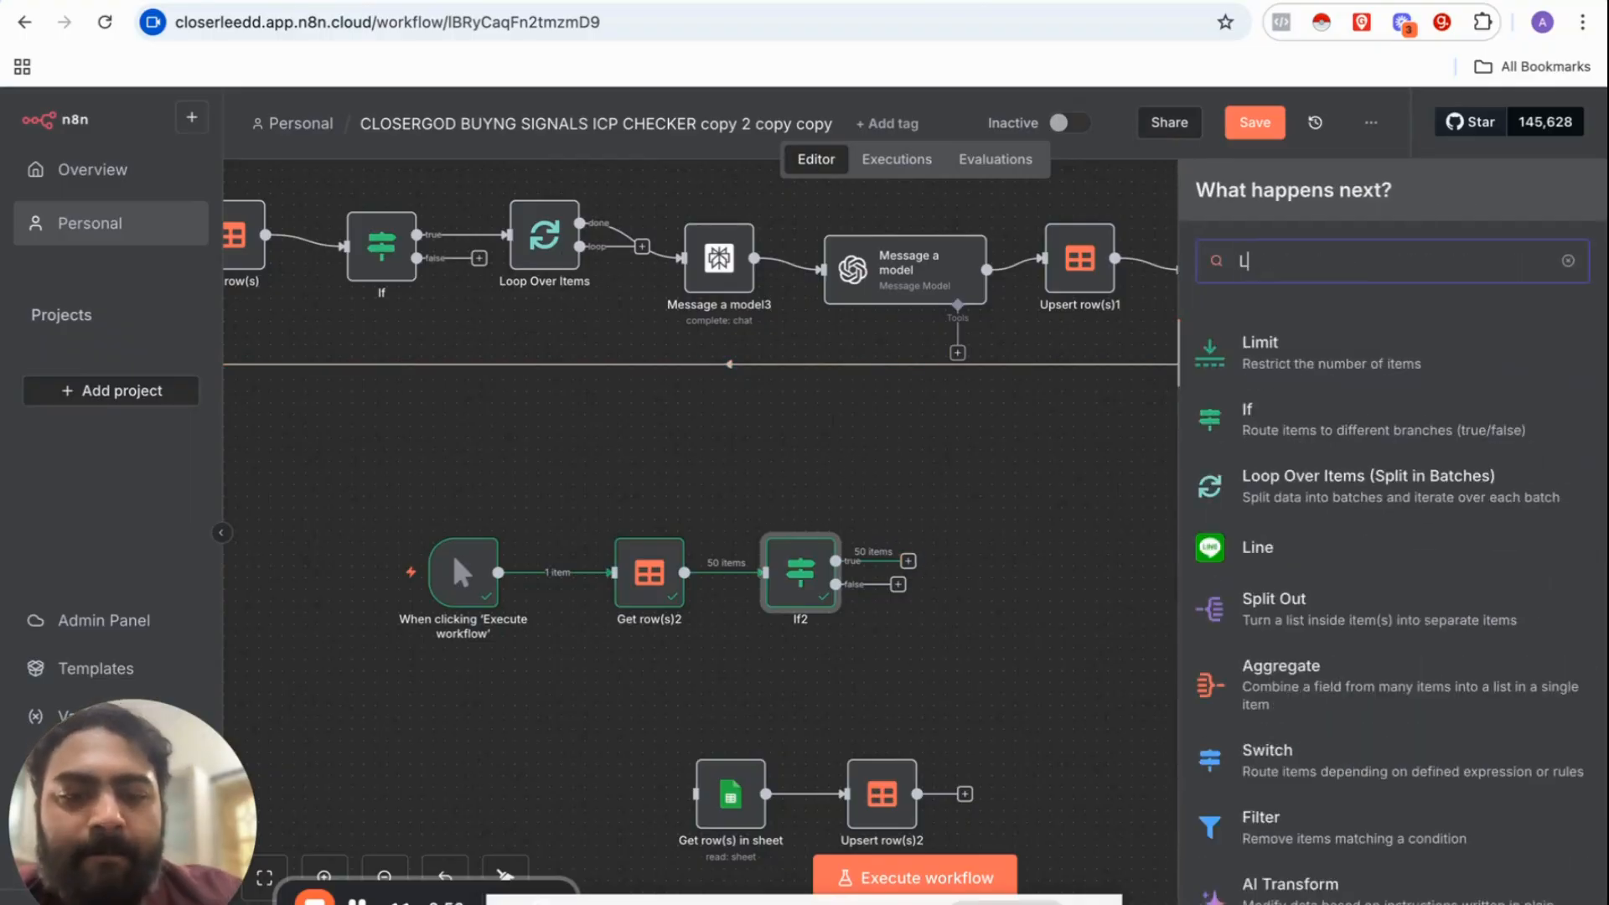
{"action": "type", "text": "OOP"}
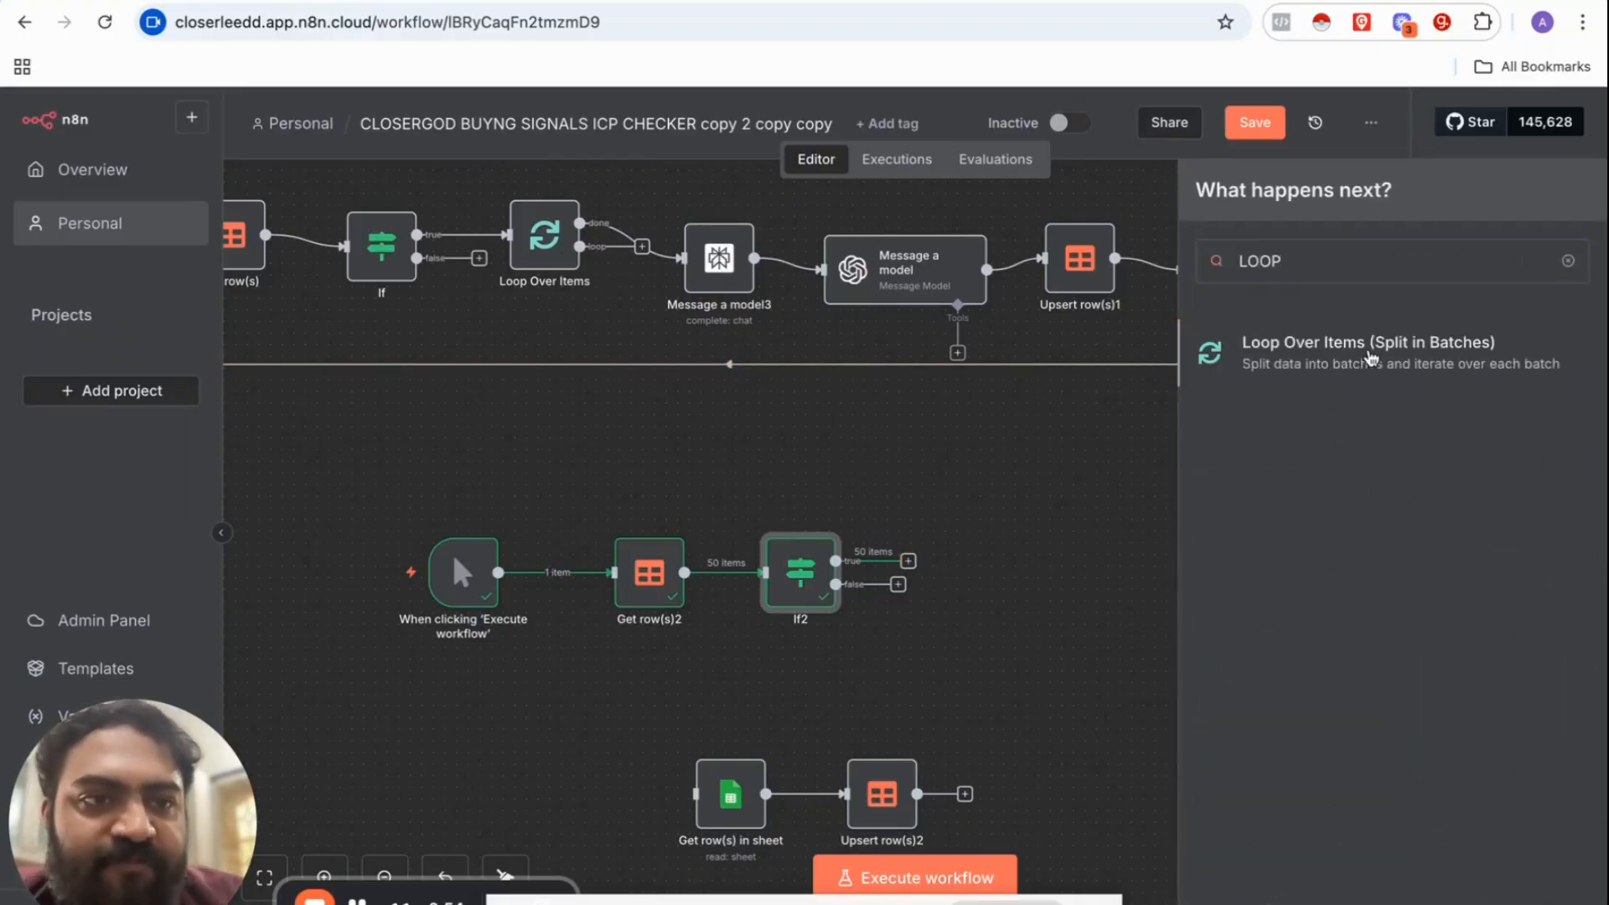
{"action": "left_click", "coordinate": [1371, 359]}
{"action": "left_click", "coordinate": [1192, 134]}
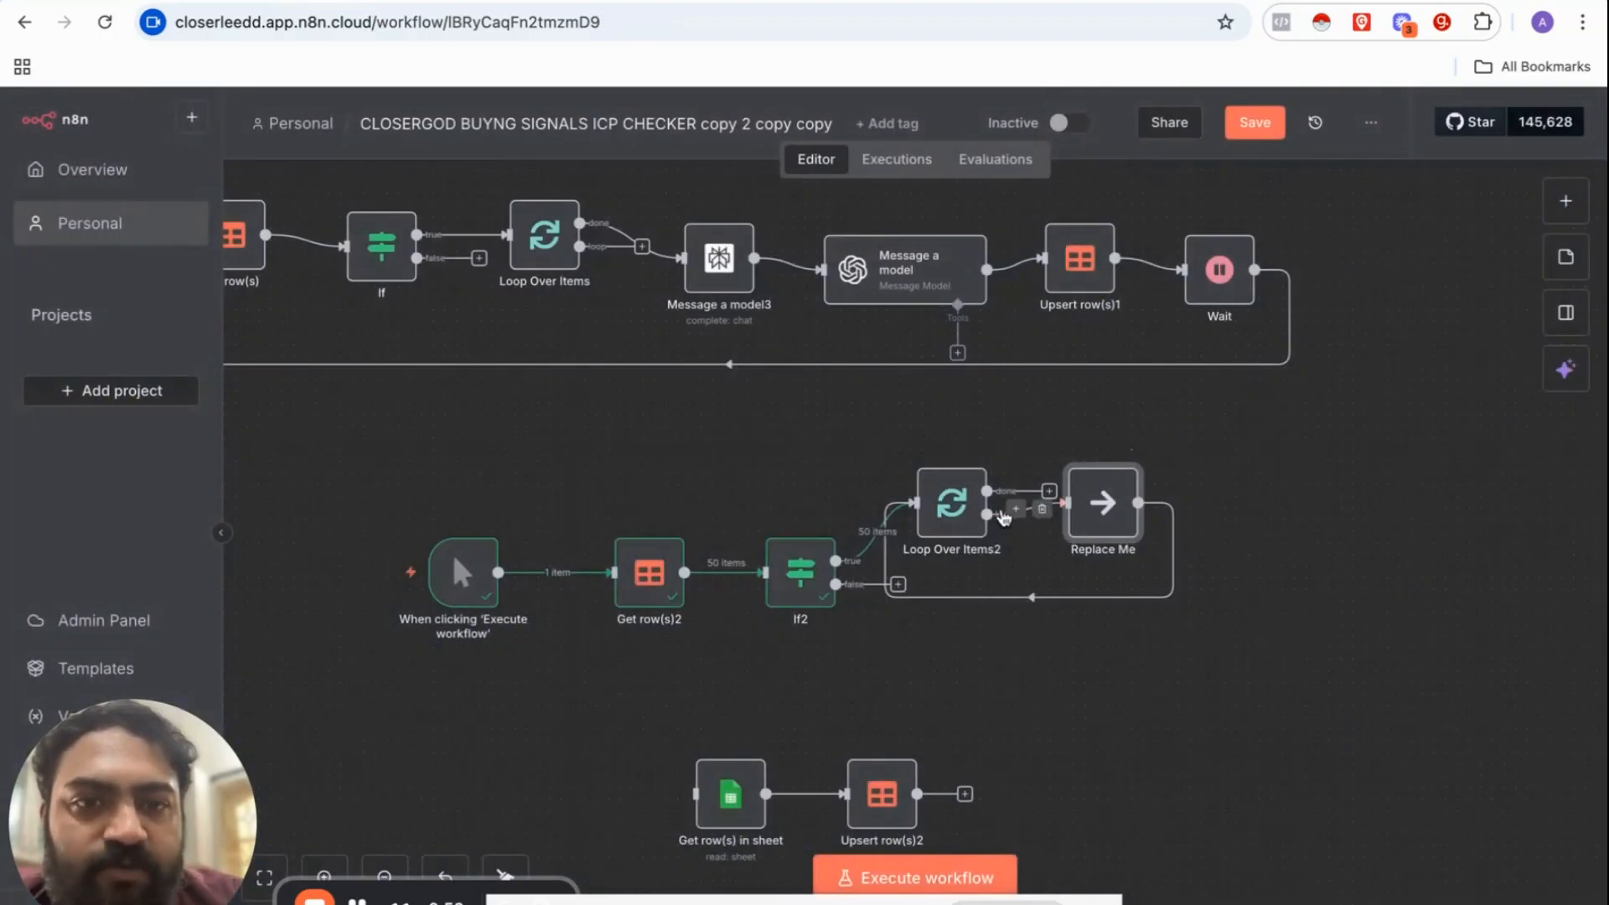
{"action": "left_click_drag", "start_coordinate": [1081, 521], "coordinate": [1269, 625]}
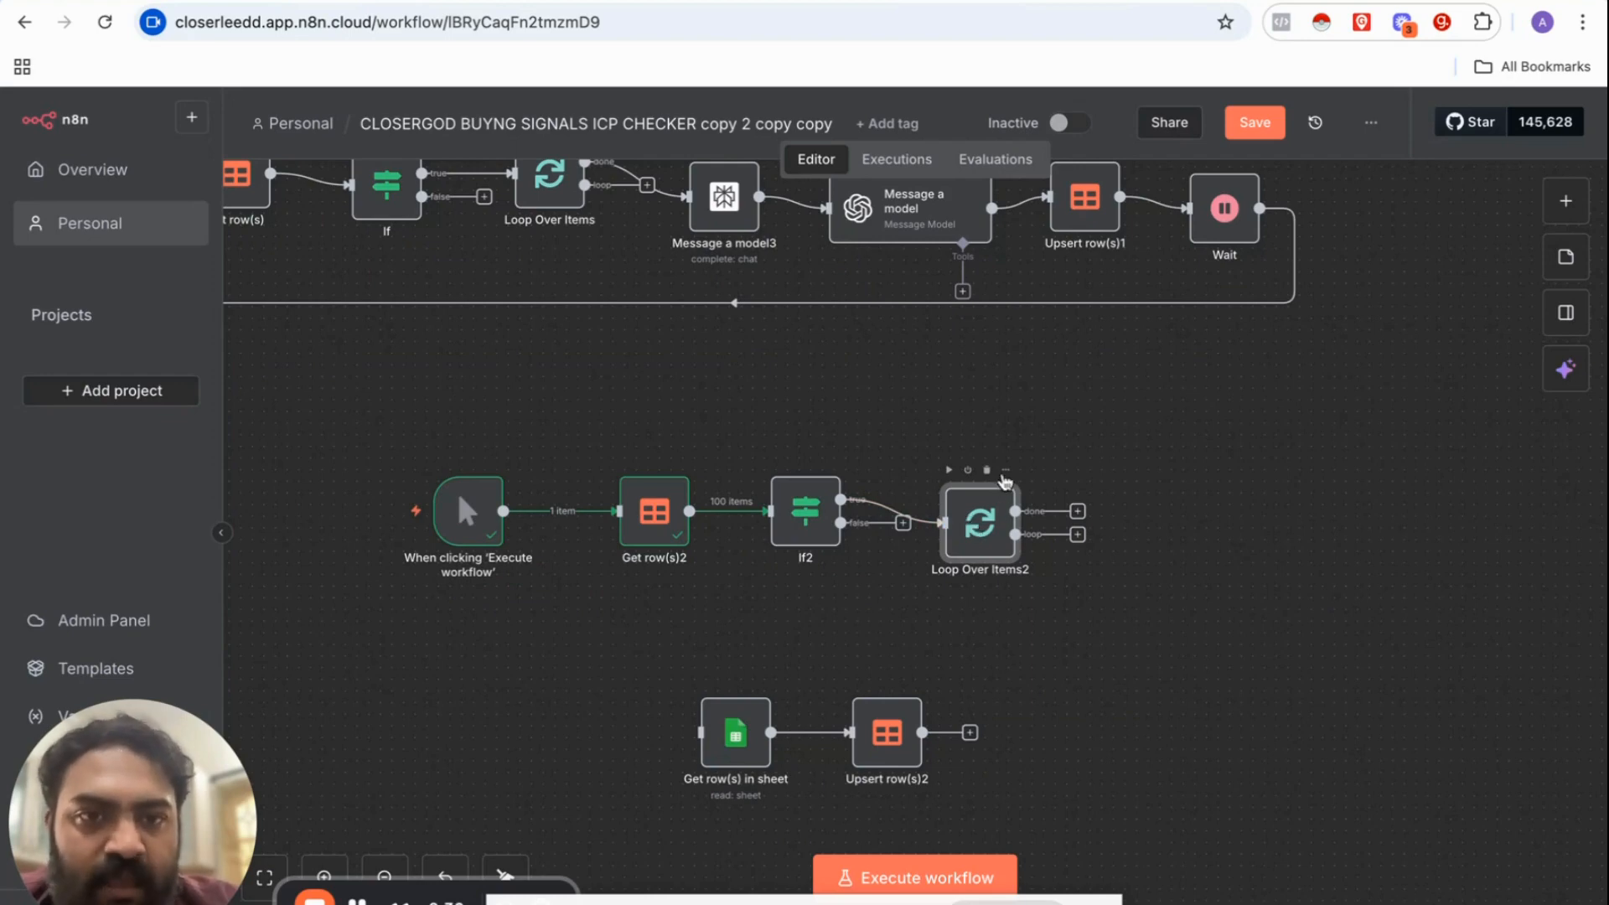
Step: Set Loop Over Items2's batch size to 20 and run it
{"action": "left_click", "coordinate": [1004, 473]}
{"action": "left_click", "coordinate": [737, 333]}
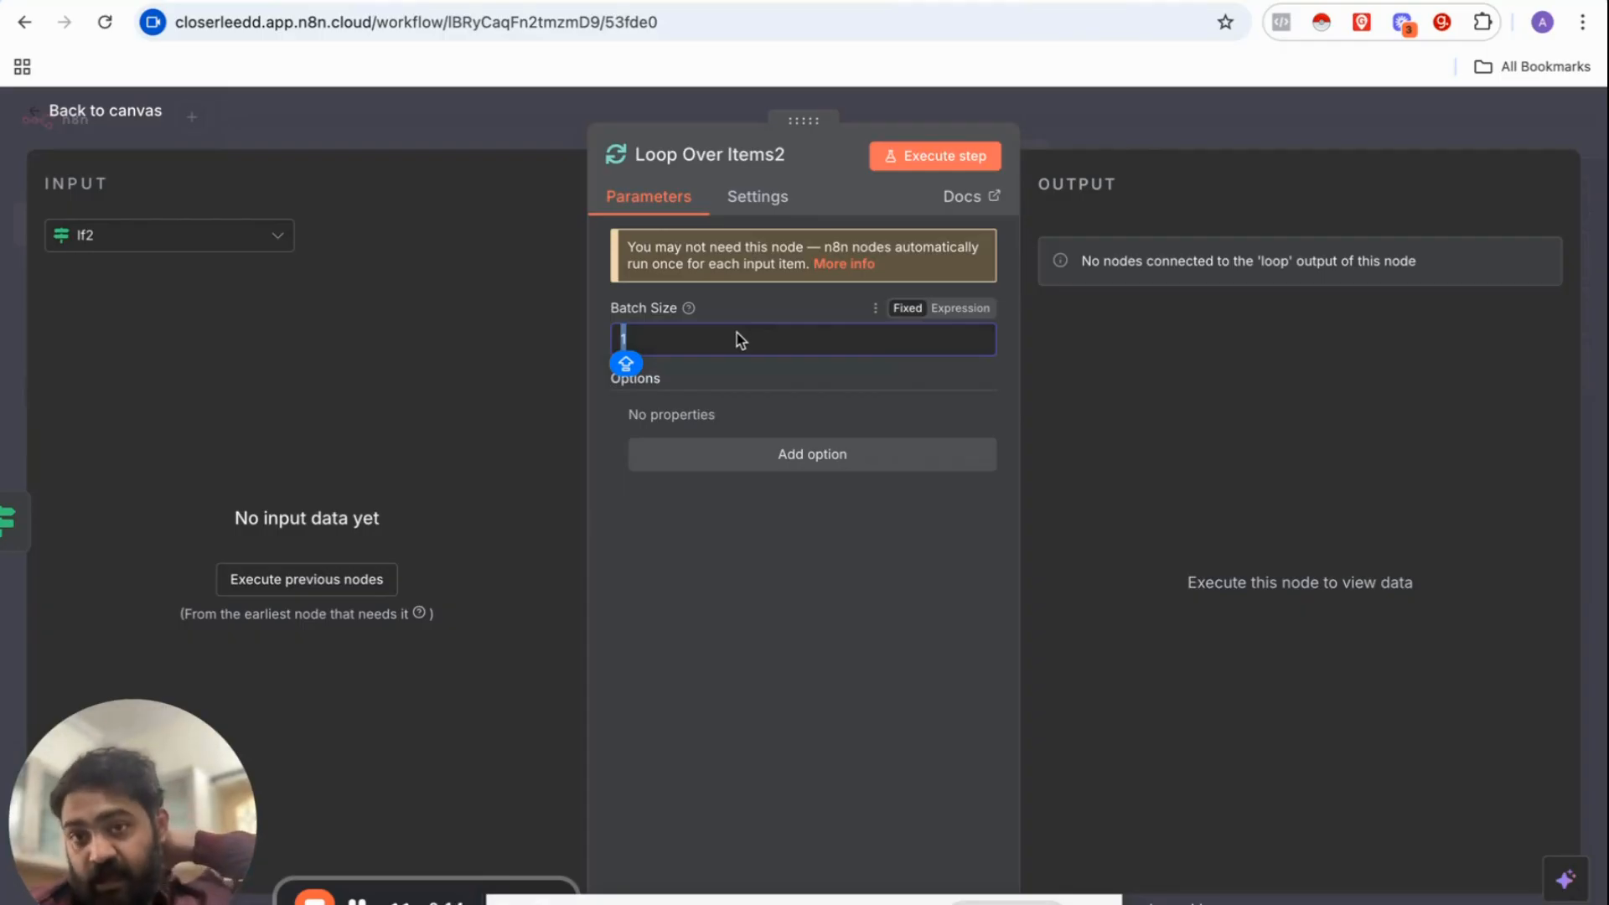
{"action": "type", "text": "20"}
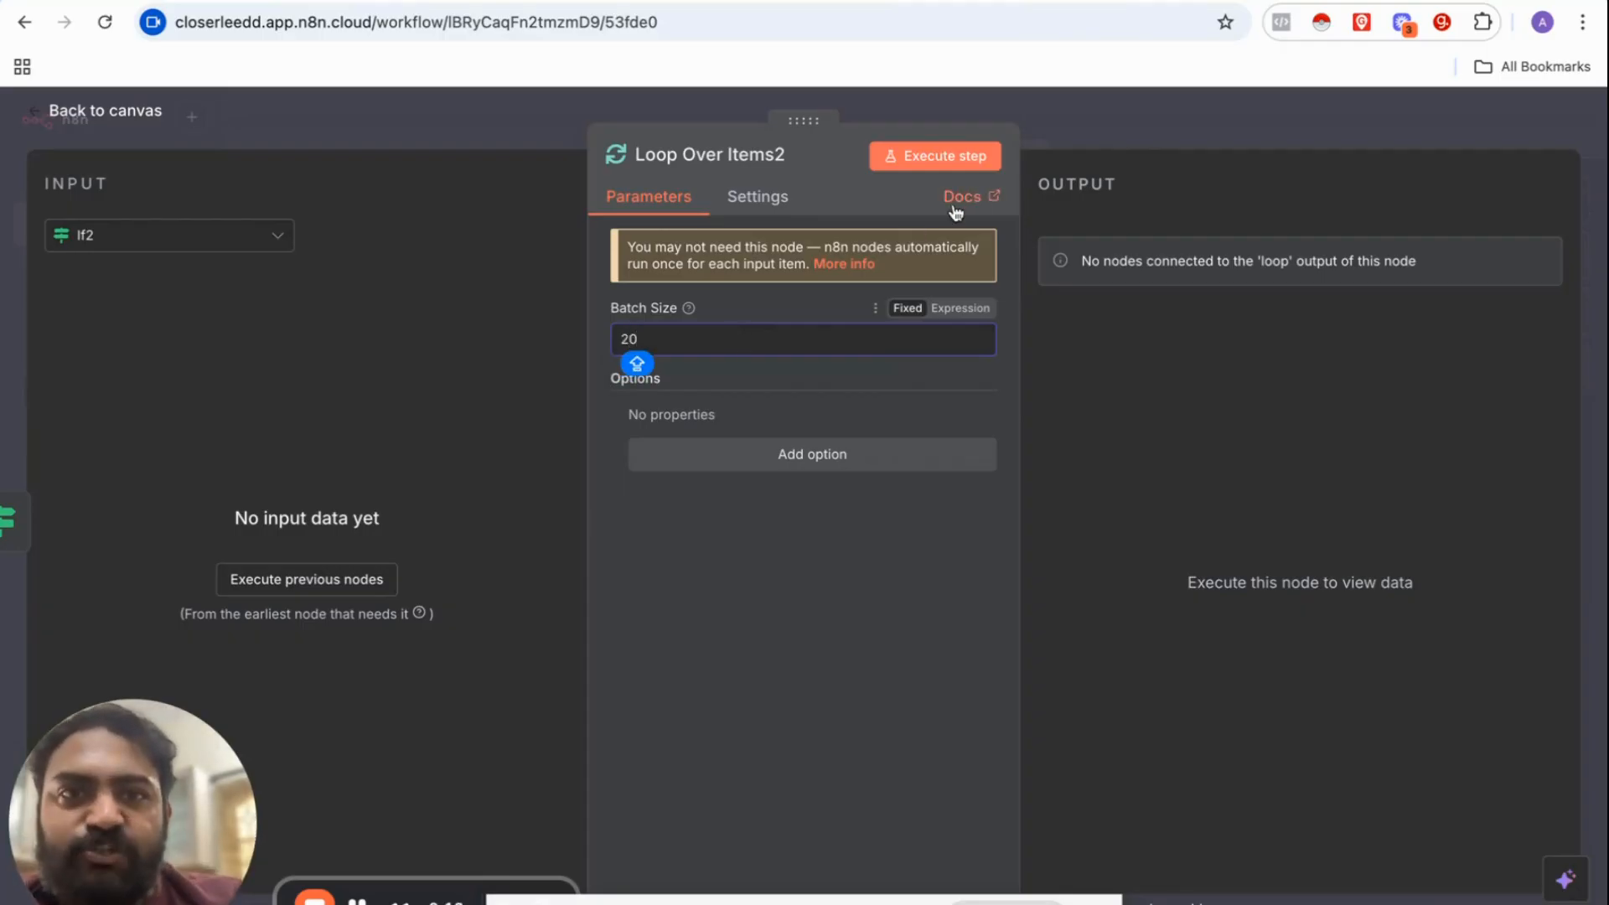
{"action": "left_click", "coordinate": [910, 157]}
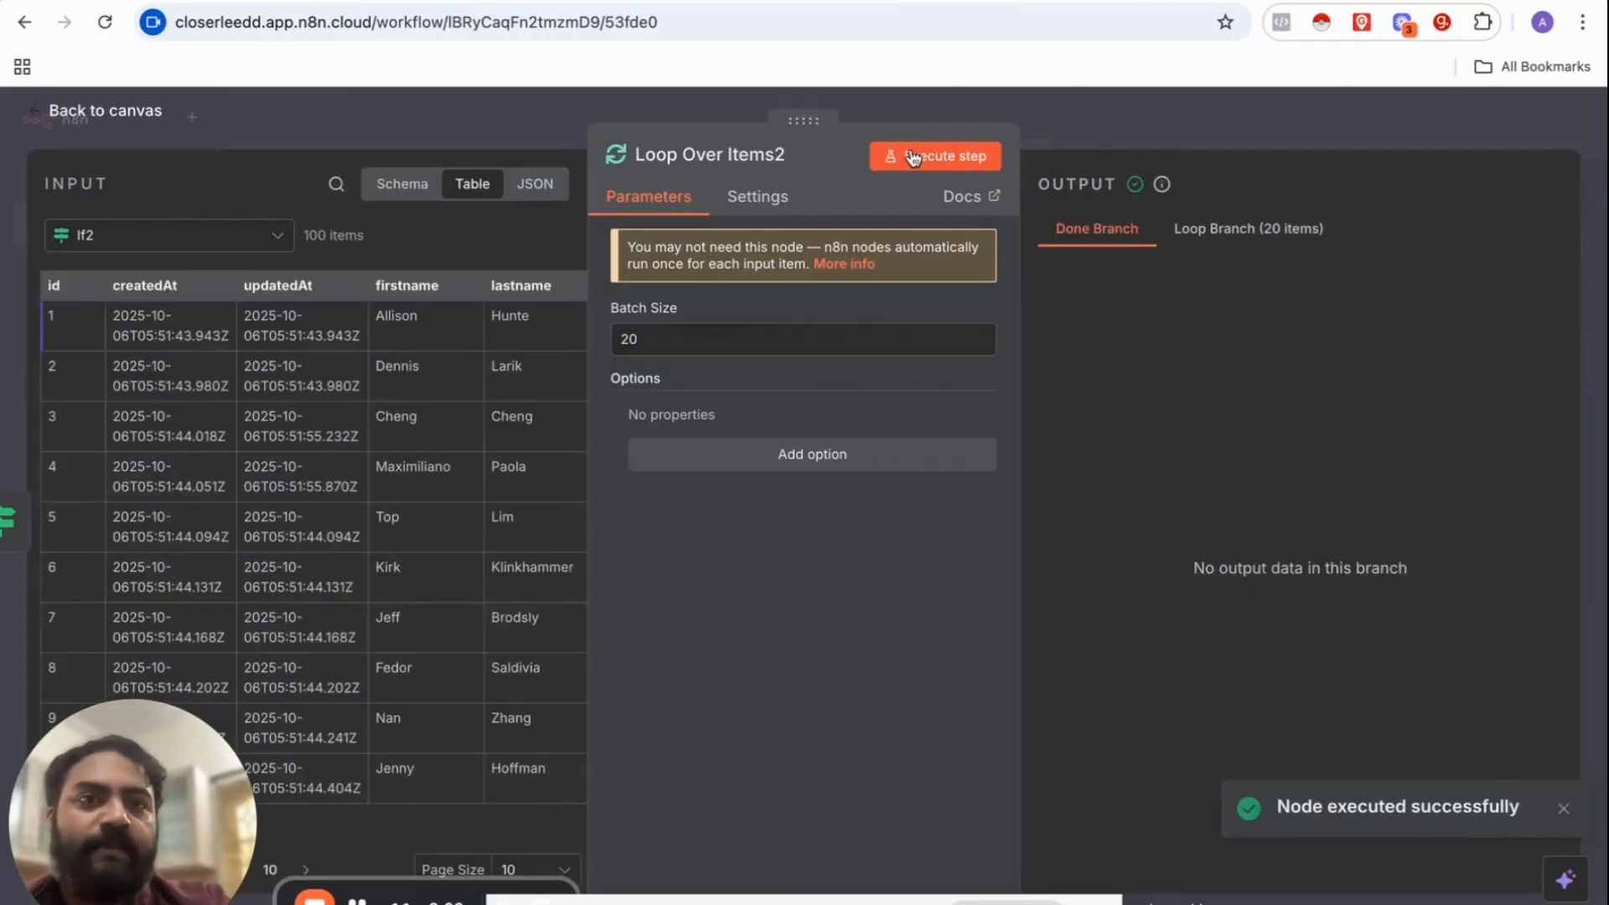
Step: Review the 20 items emitted on the loop branch
{"action": "left_click", "coordinate": [1235, 235]}
{"action": "scroll", "coordinate": [1267, 443], "scroll_direction": "right", "scroll_amount": 10}
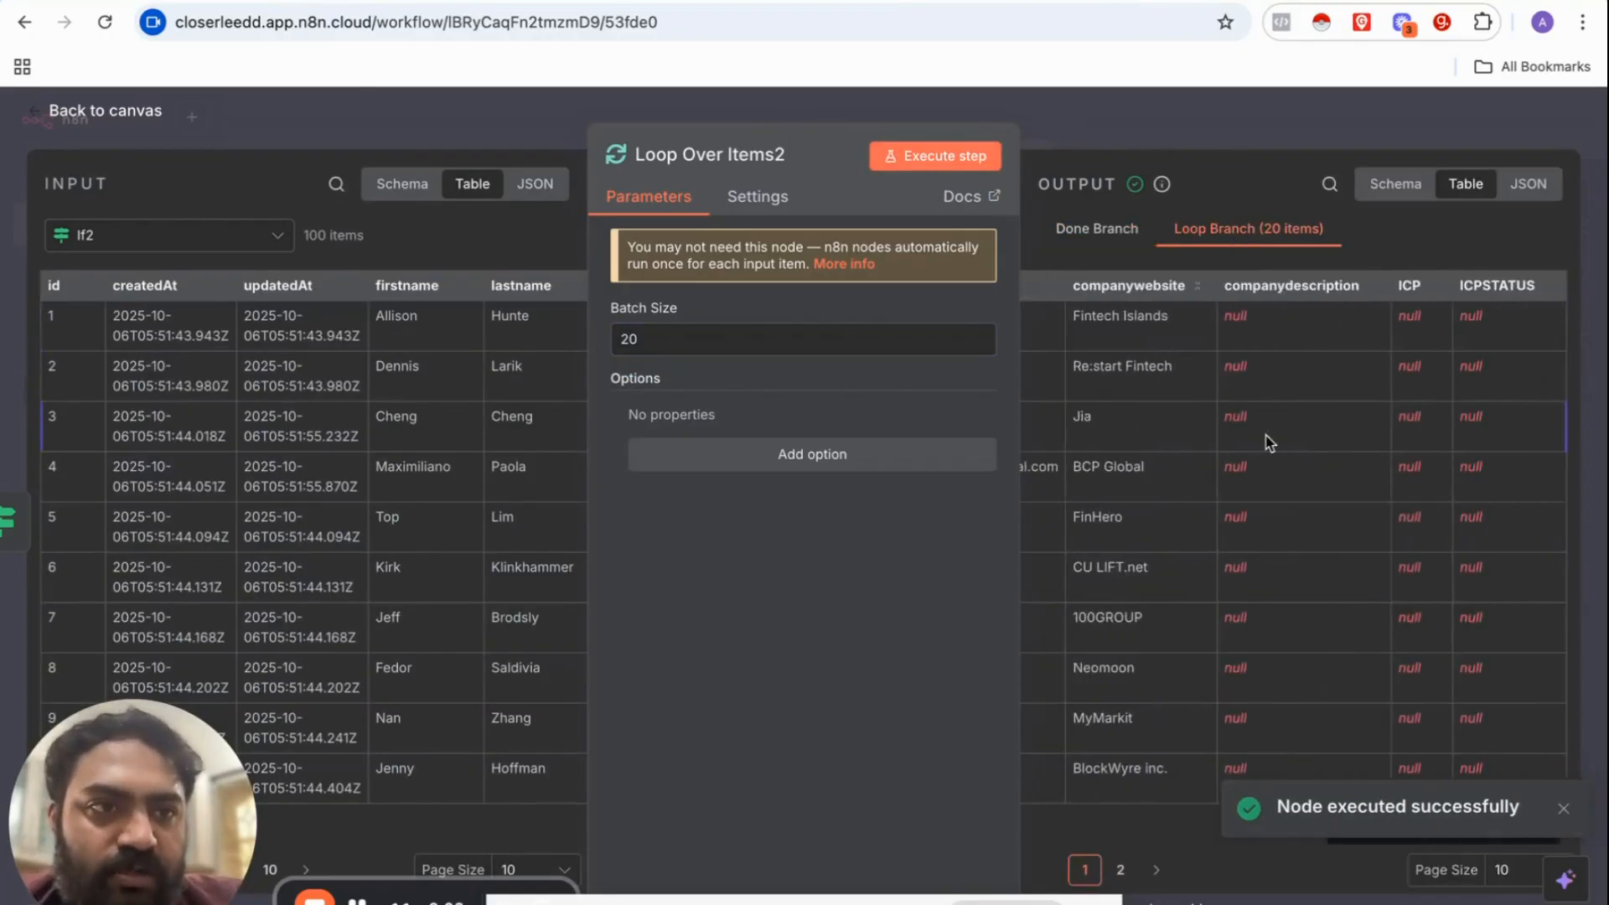
{"action": "scroll", "coordinate": [1267, 443], "scroll_direction": "left", "scroll_amount": 5}
{"action": "scroll", "coordinate": [1274, 386], "scroll_direction": "right", "scroll_amount": 3}
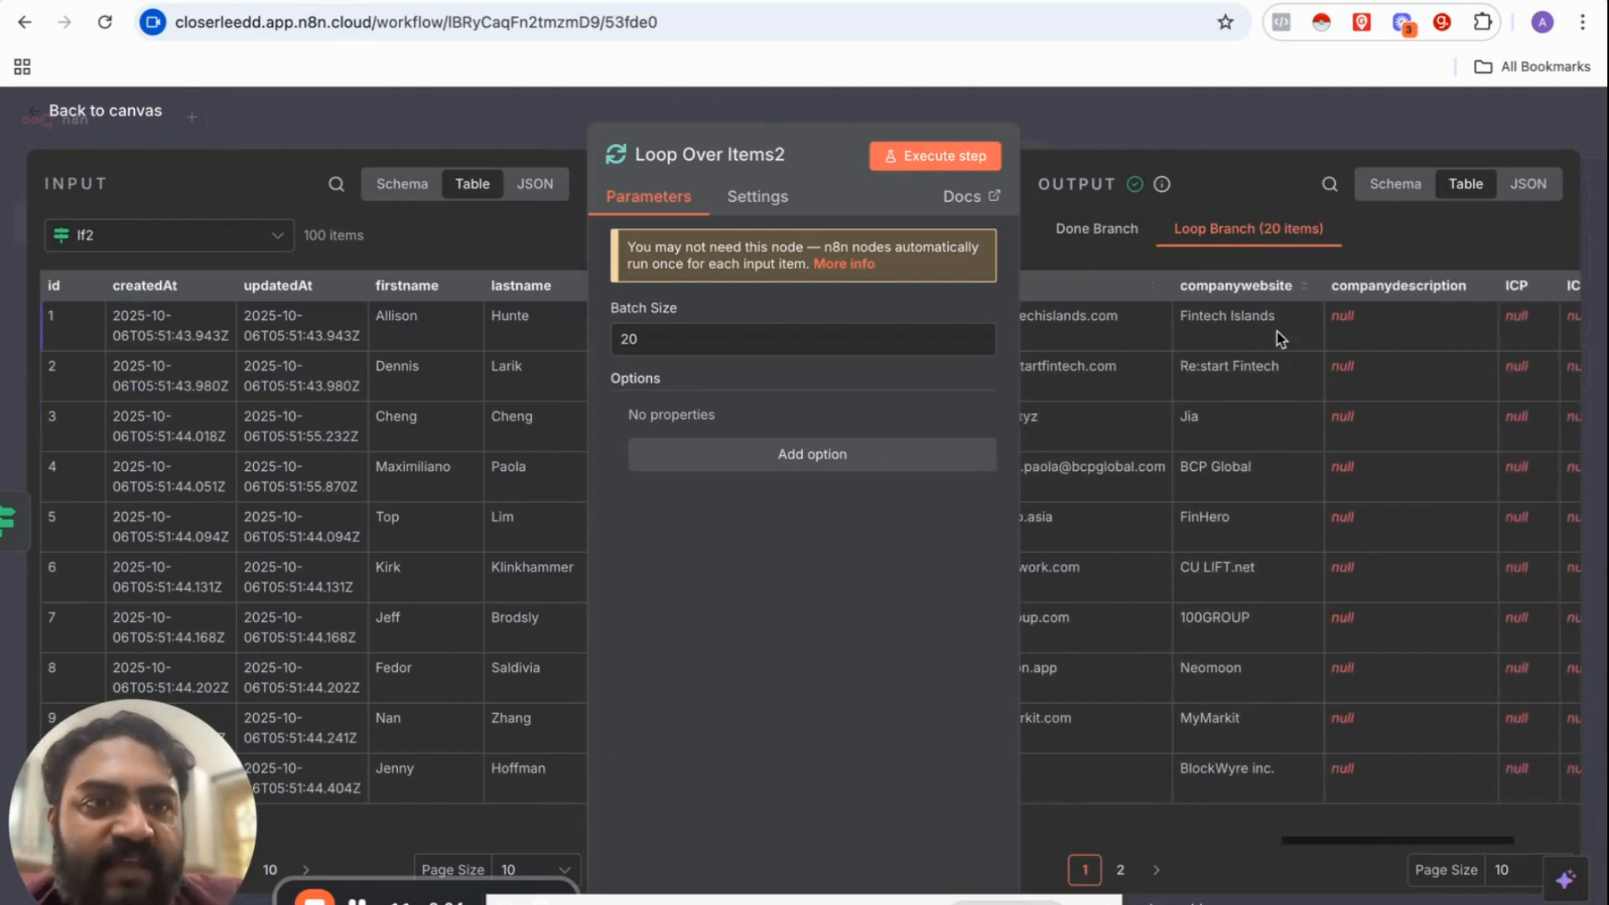
{"action": "left_click", "coordinate": [1207, 106]}
{"action": "scroll", "coordinate": [1031, 495], "scroll_direction": "right", "scroll_amount": 1}
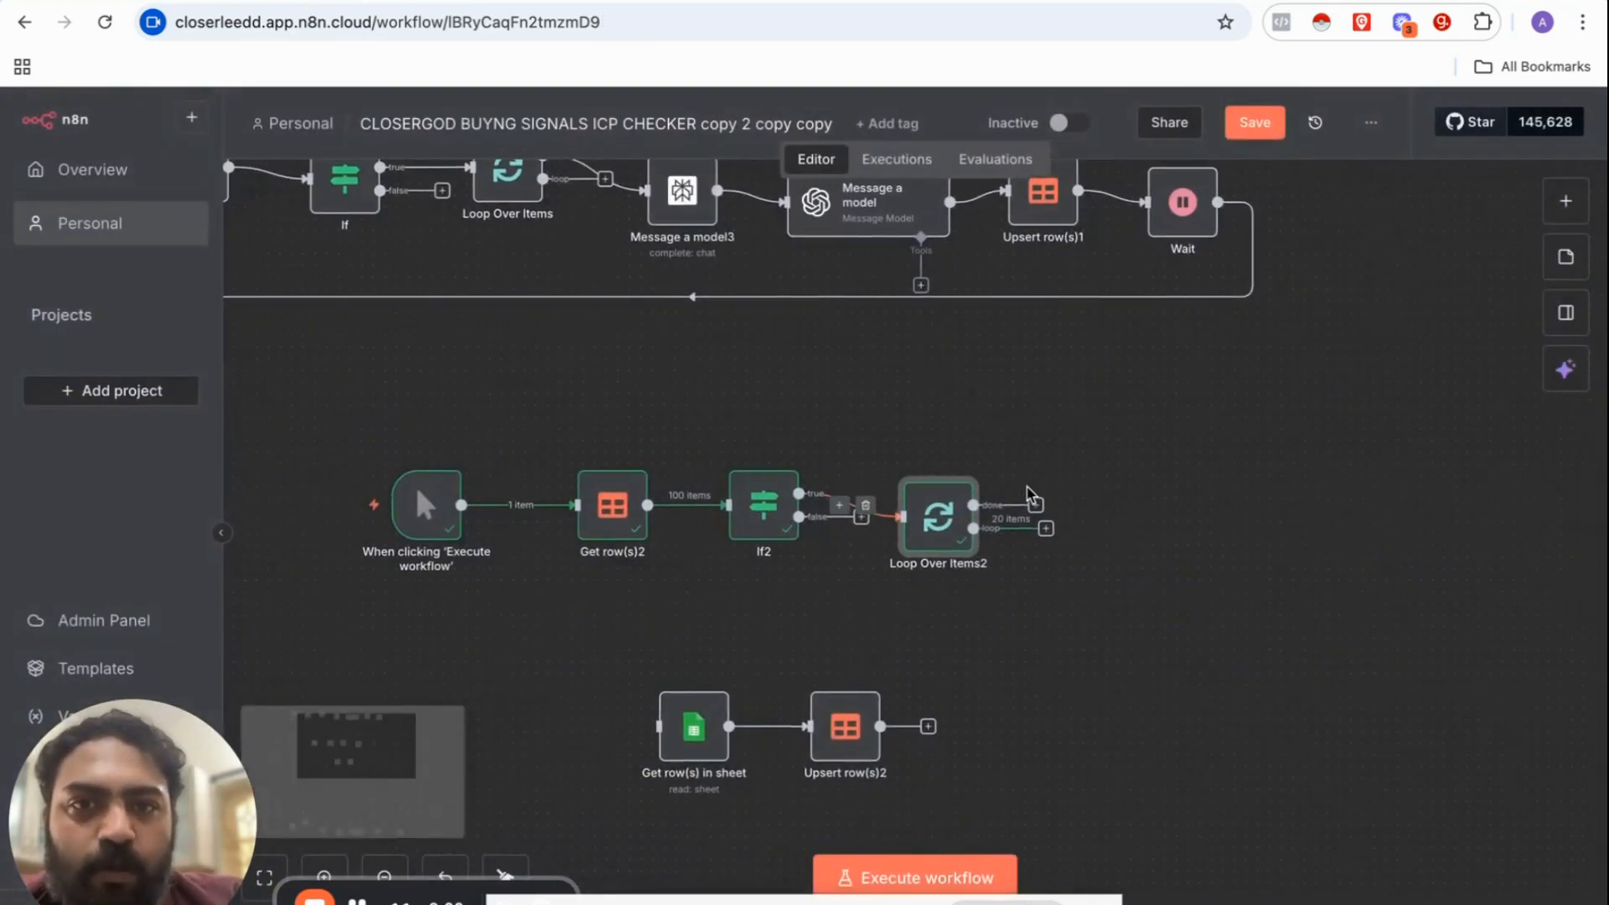
{"action": "scroll", "coordinate": [1031, 495], "scroll_direction": "right", "scroll_amount": 1}
Step: Add a Perplexity Message a model node after Loop Over Items2's done output
{"action": "left_click", "coordinate": [991, 508]}
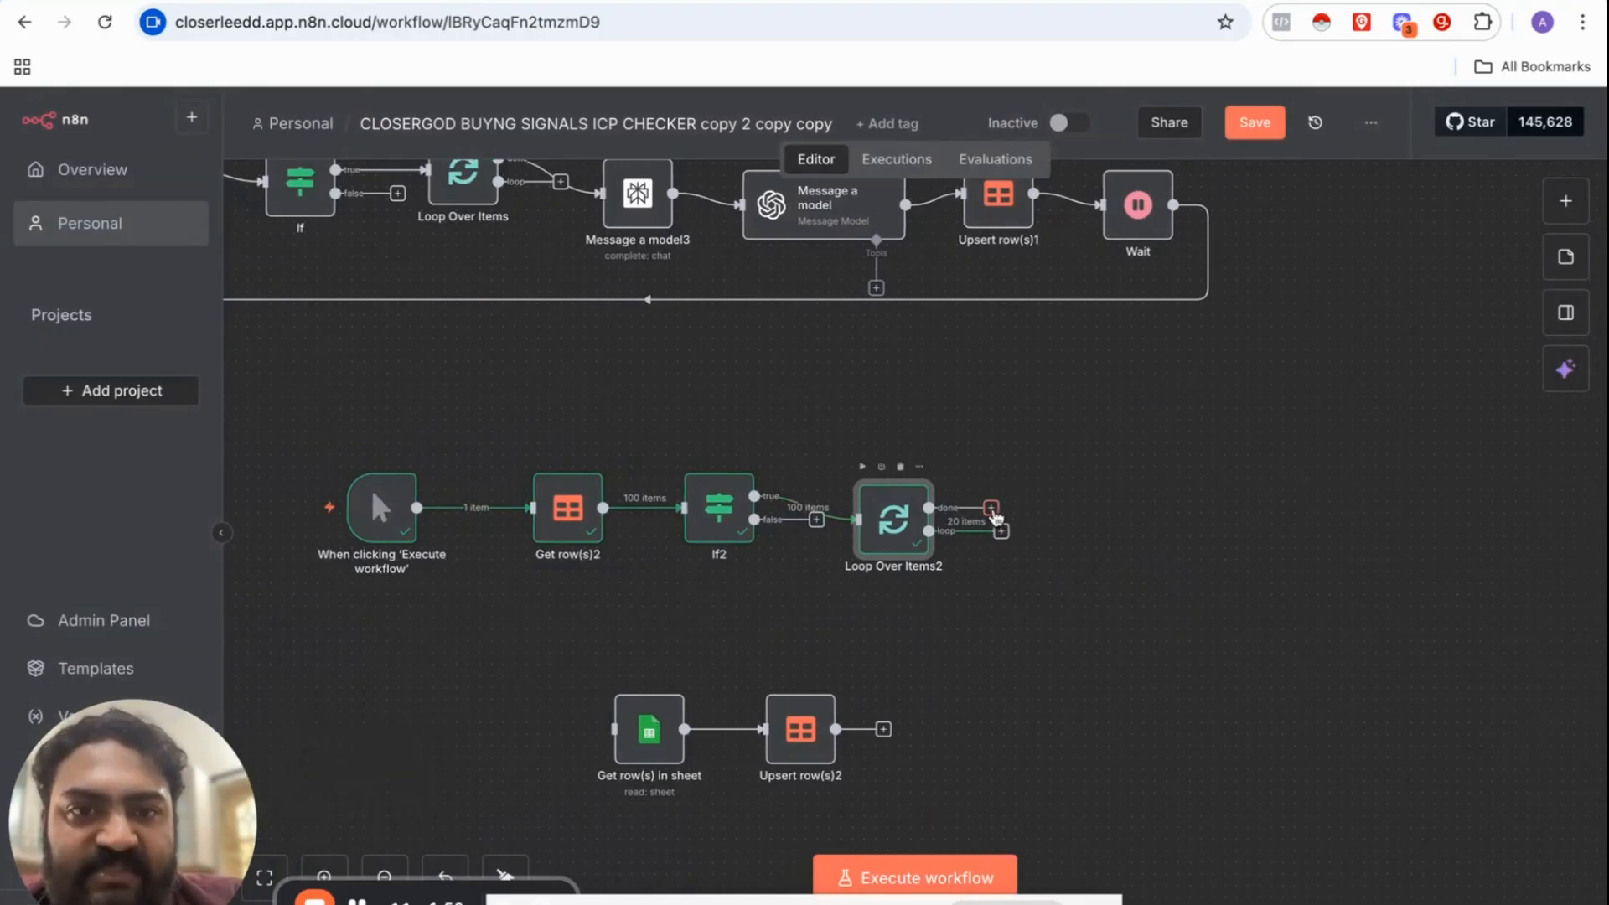
{"action": "type", "text": "PERP"}
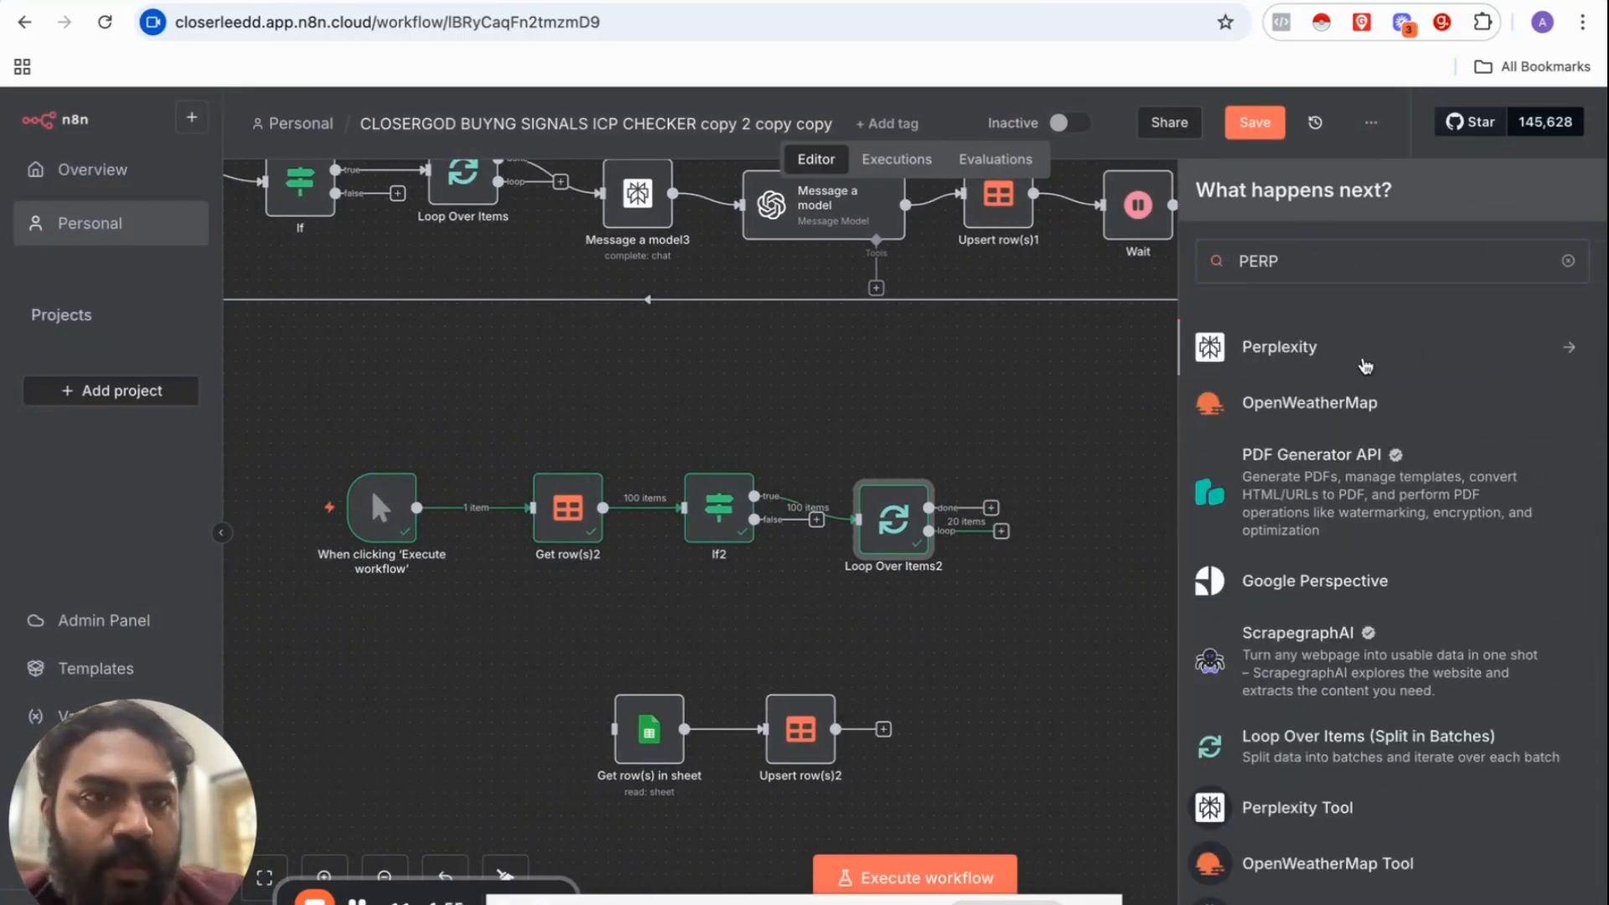
{"action": "left_click", "coordinate": [1366, 366]}
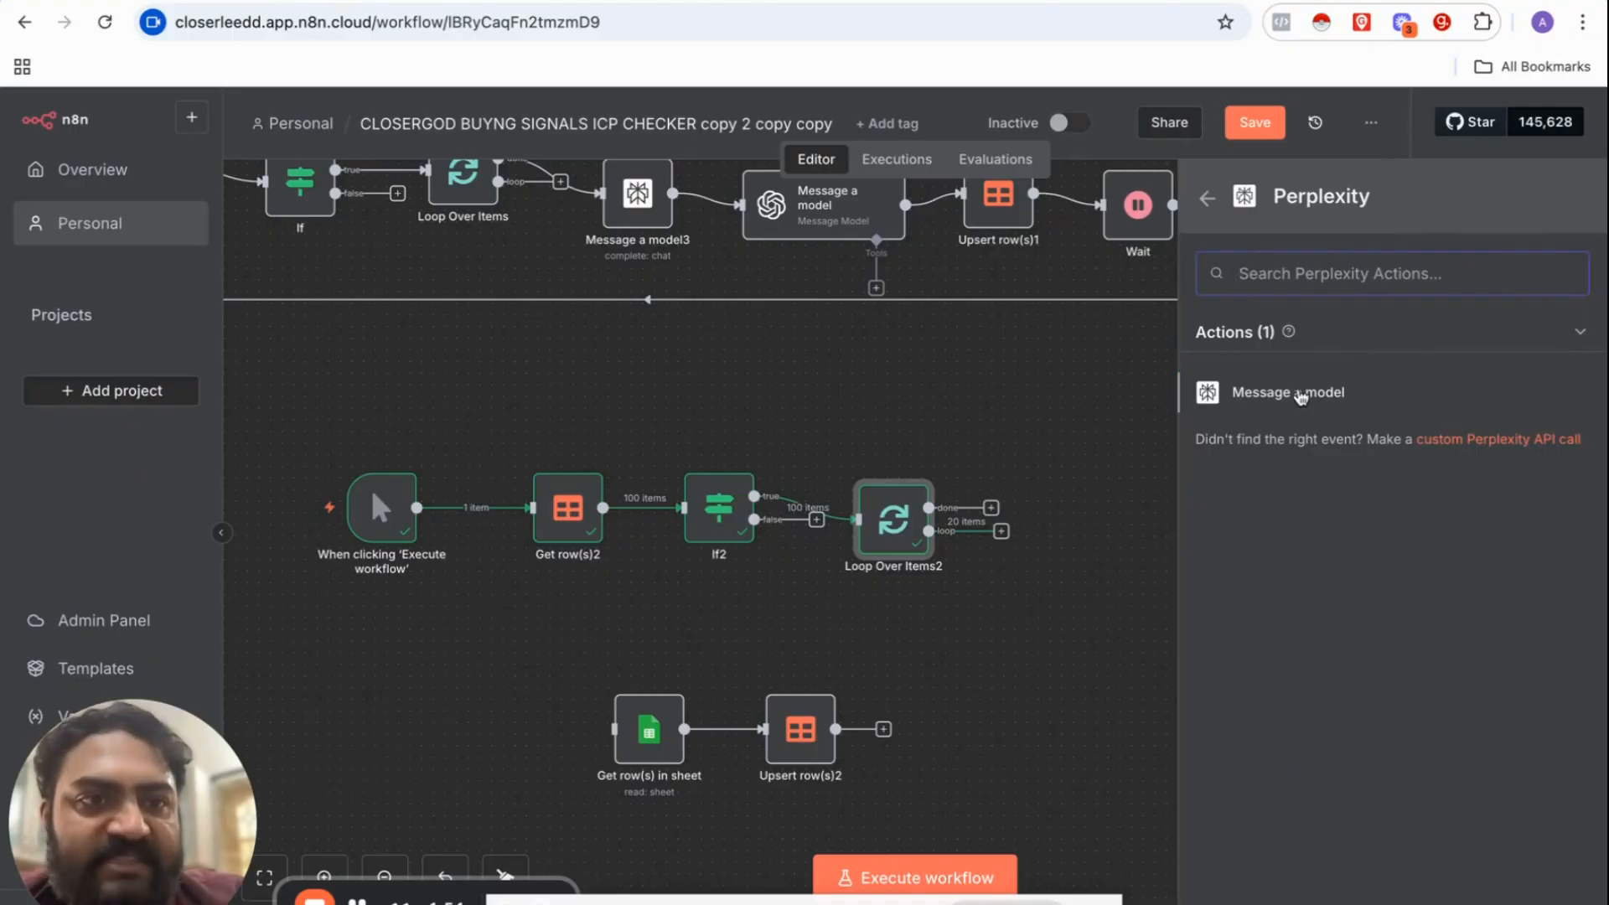
{"action": "left_click", "coordinate": [1239, 391]}
{"action": "left_click", "coordinate": [1127, 144]}
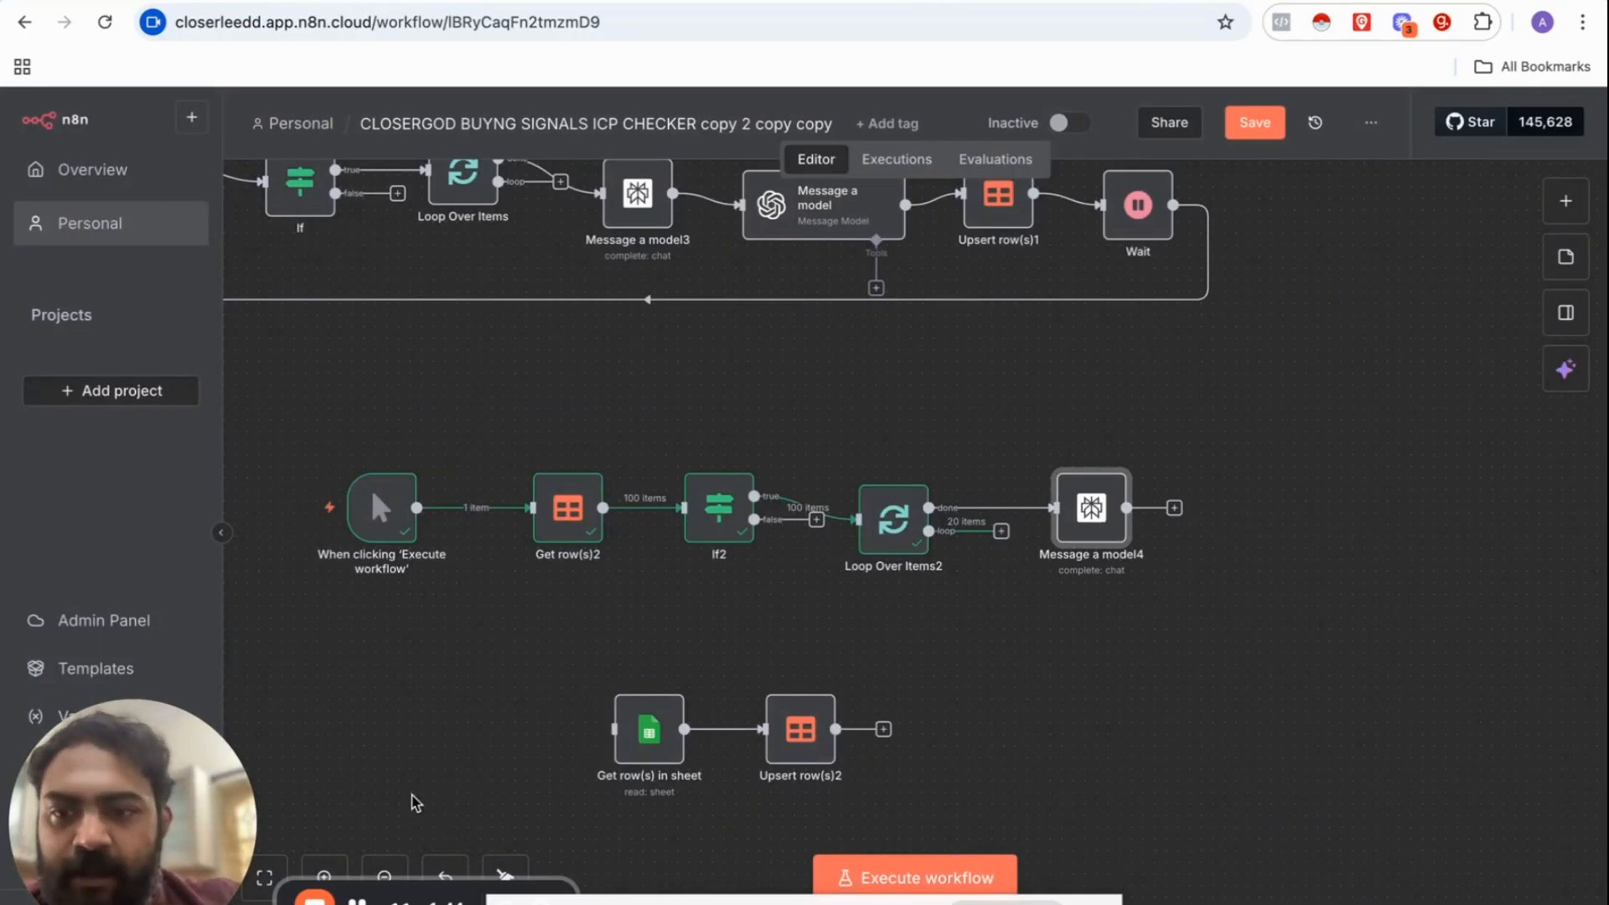
Step: Set Message a model4's model to Sonar Pro
{"action": "double_click", "coordinate": [1094, 522]}
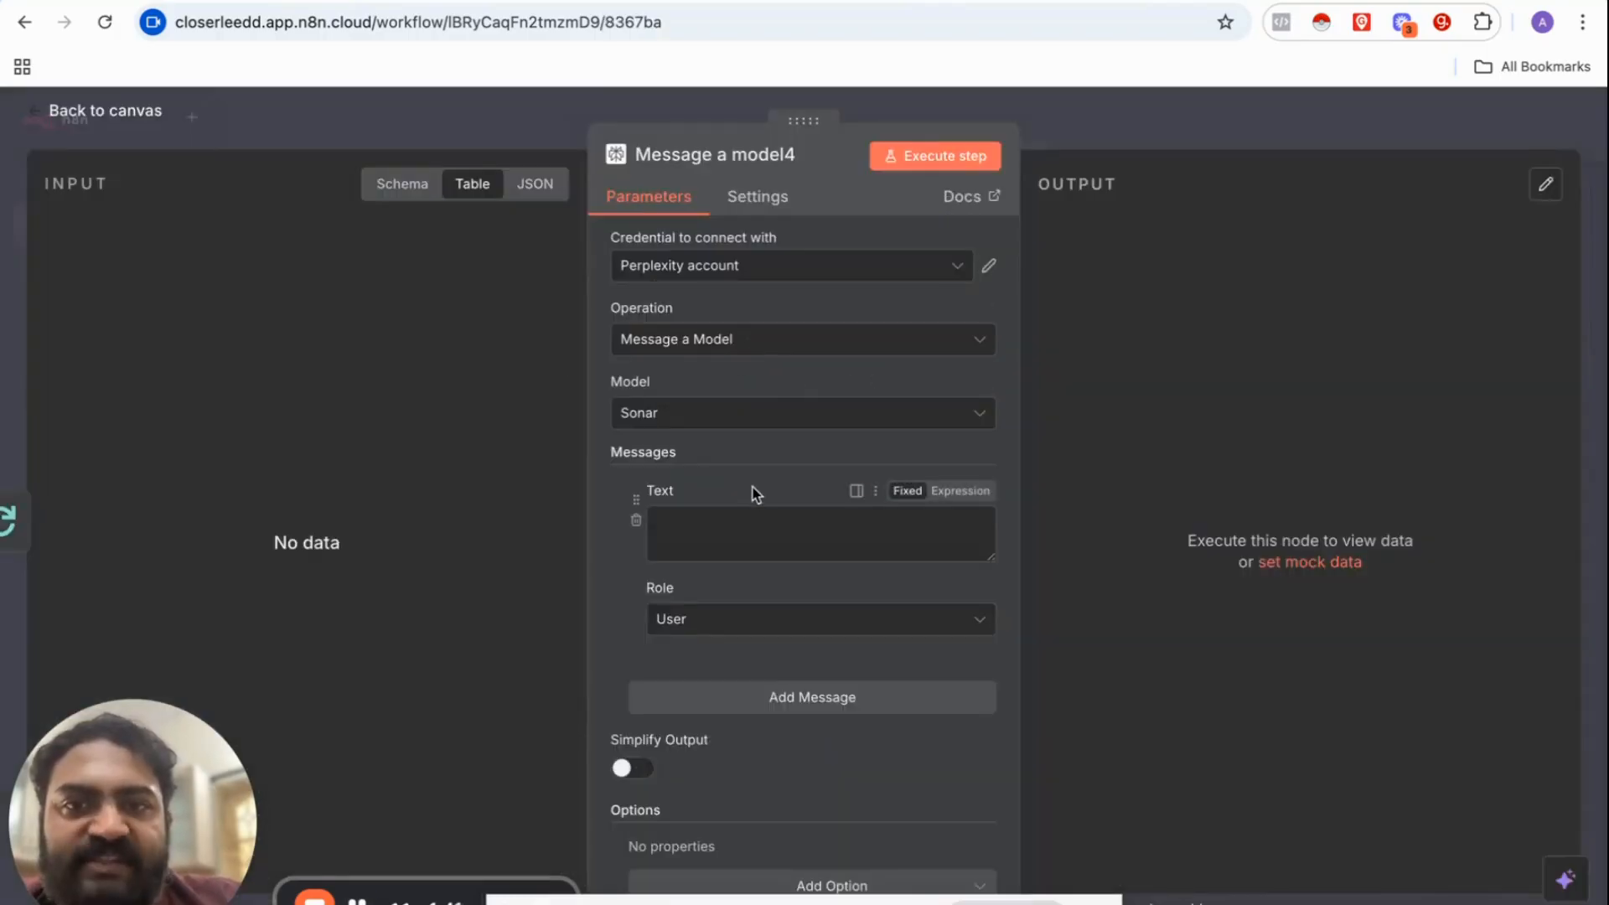
{"action": "left_click", "coordinate": [768, 412]}
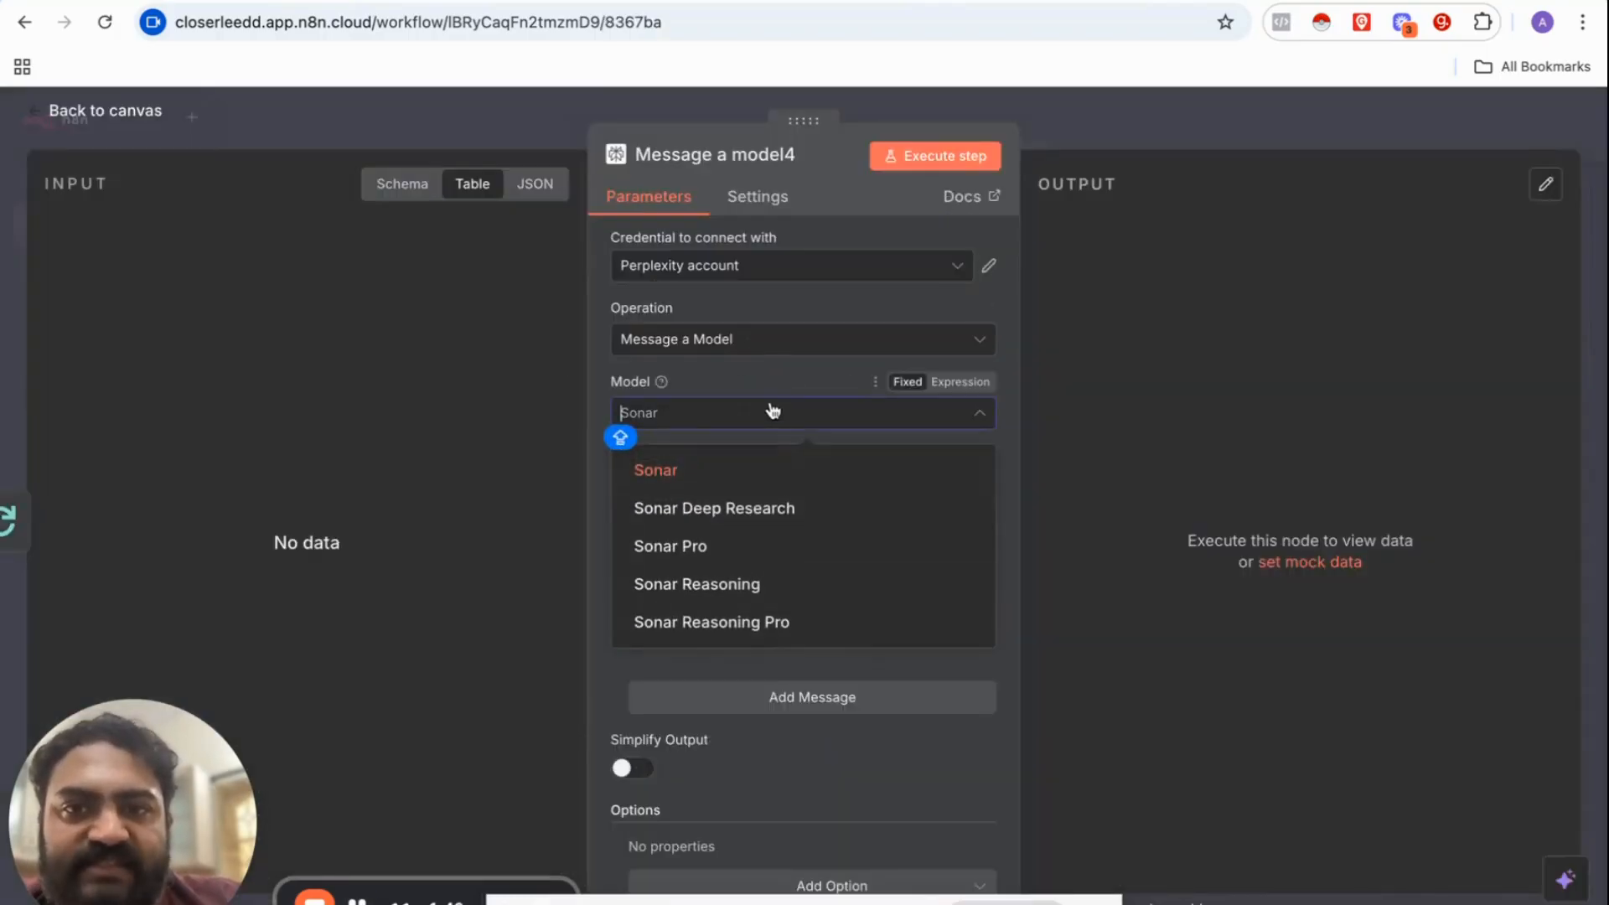
{"action": "left_click", "coordinate": [699, 547]}
{"action": "left_click", "coordinate": [696, 533]}
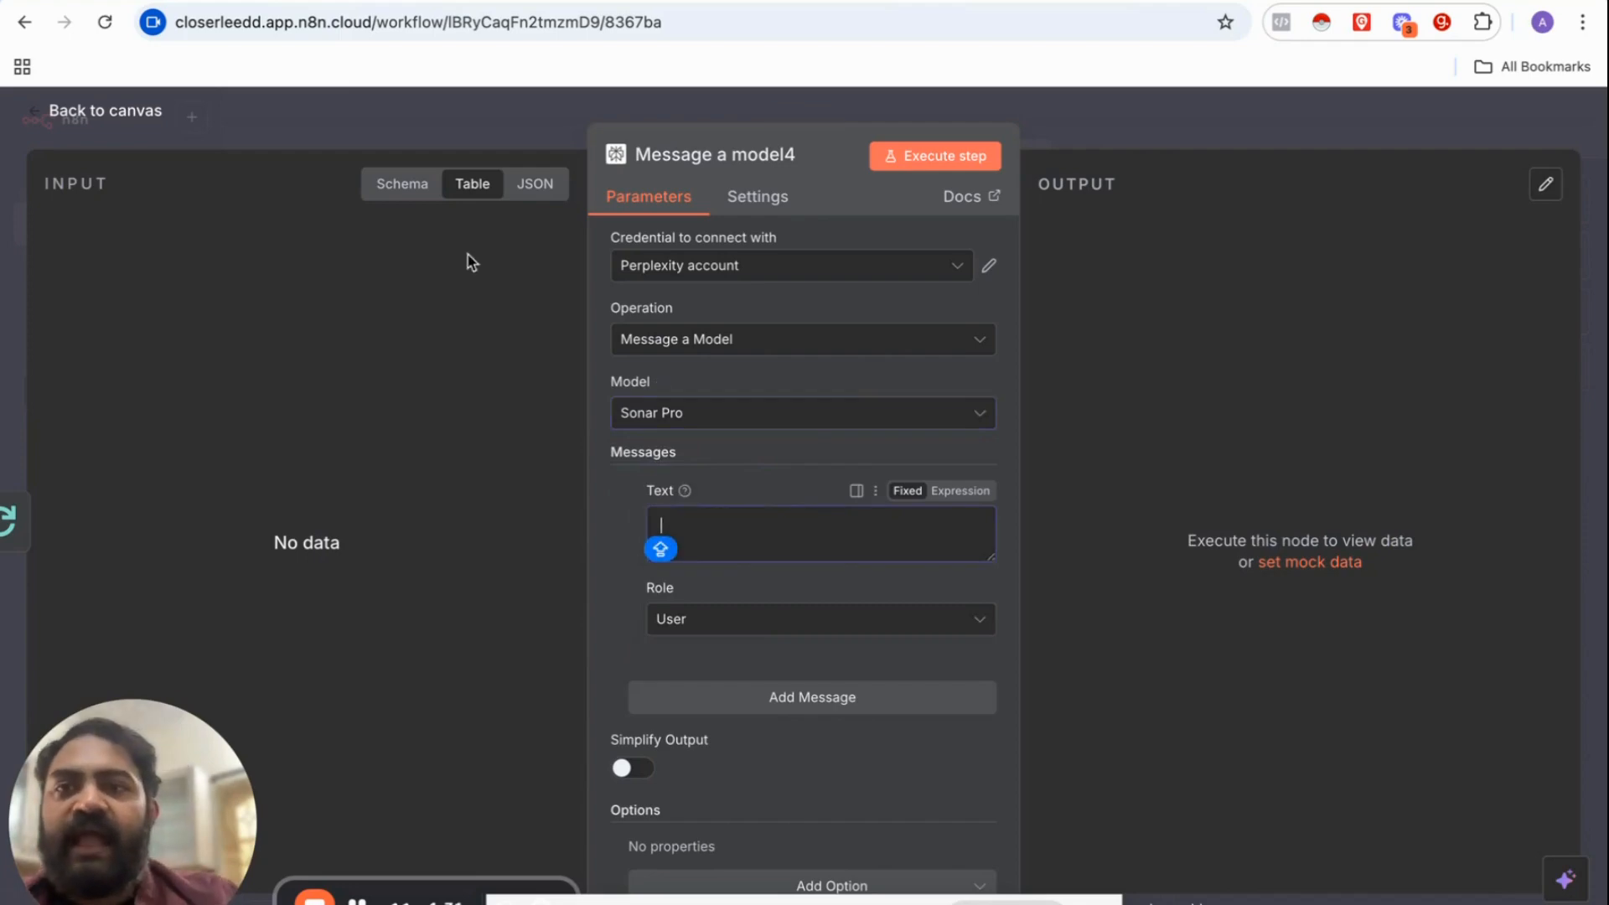
{"action": "left_click", "coordinate": [557, 122]}
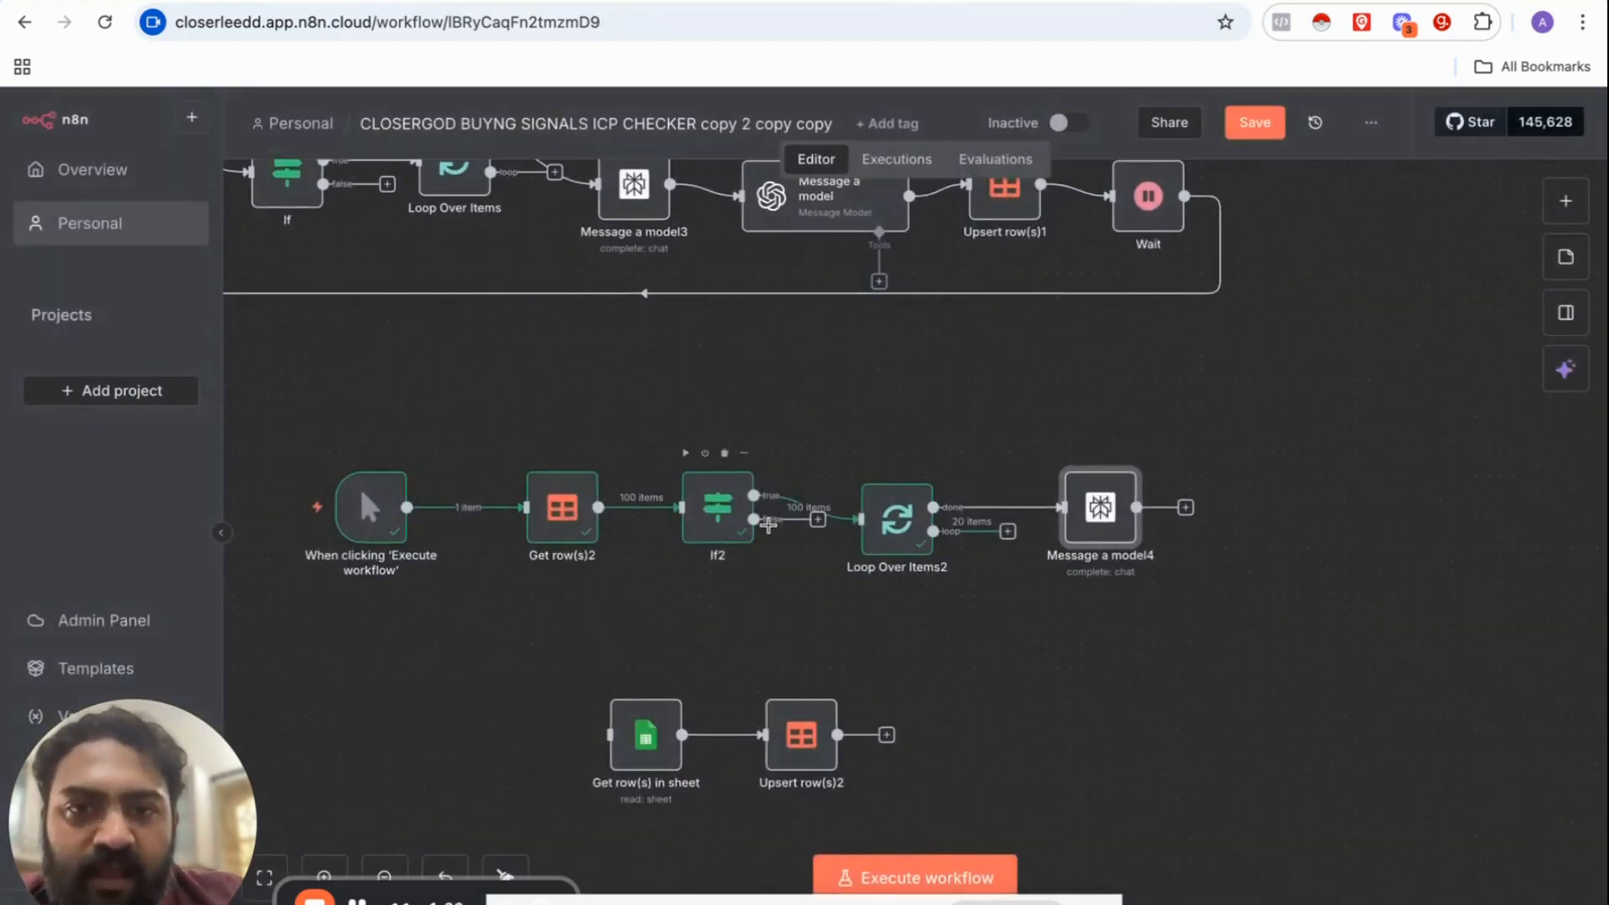
Step: Redraw the link from If2's true output to Loop Over Items2
{"action": "scroll", "coordinate": [769, 526], "scroll_direction": "up", "scroll_amount": 5}
{"action": "left_click", "coordinate": [883, 485]}
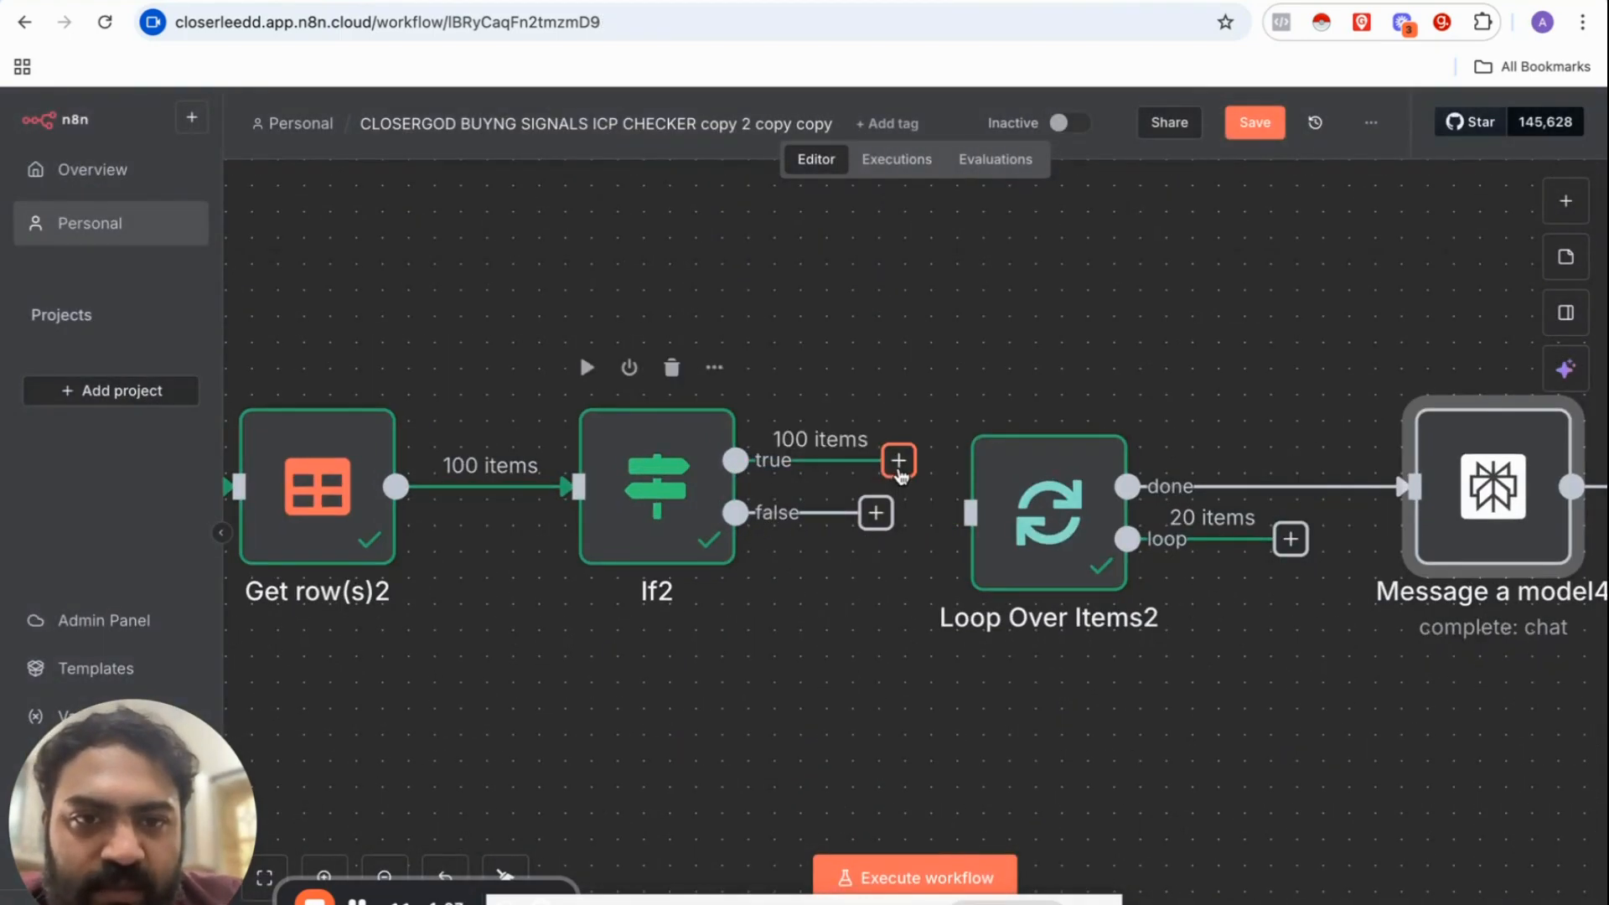
{"action": "left_click_drag", "start_coordinate": [899, 475], "coordinate": [970, 512]}
Step: Feed Loop Over Items2's loop output, instead of done, into Message a model4
{"action": "scroll", "coordinate": [964, 526], "scroll_direction": "right", "scroll_amount": 3}
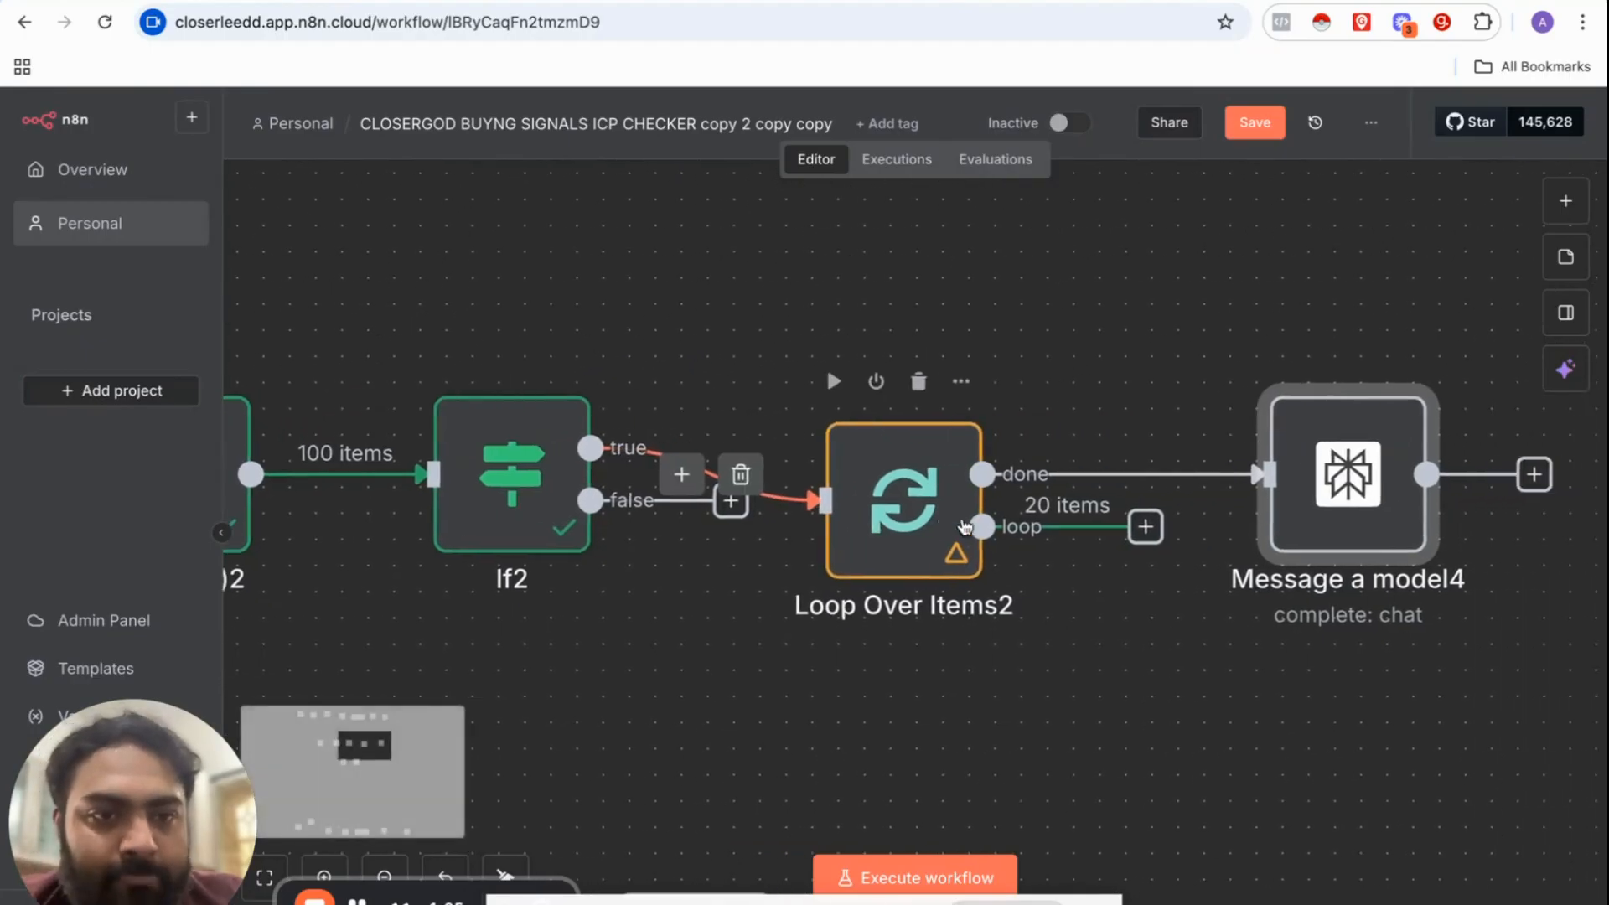
{"action": "left_click", "coordinate": [1149, 475]}
{"action": "left_click_drag", "start_coordinate": [972, 526], "coordinate": [1230, 512]}
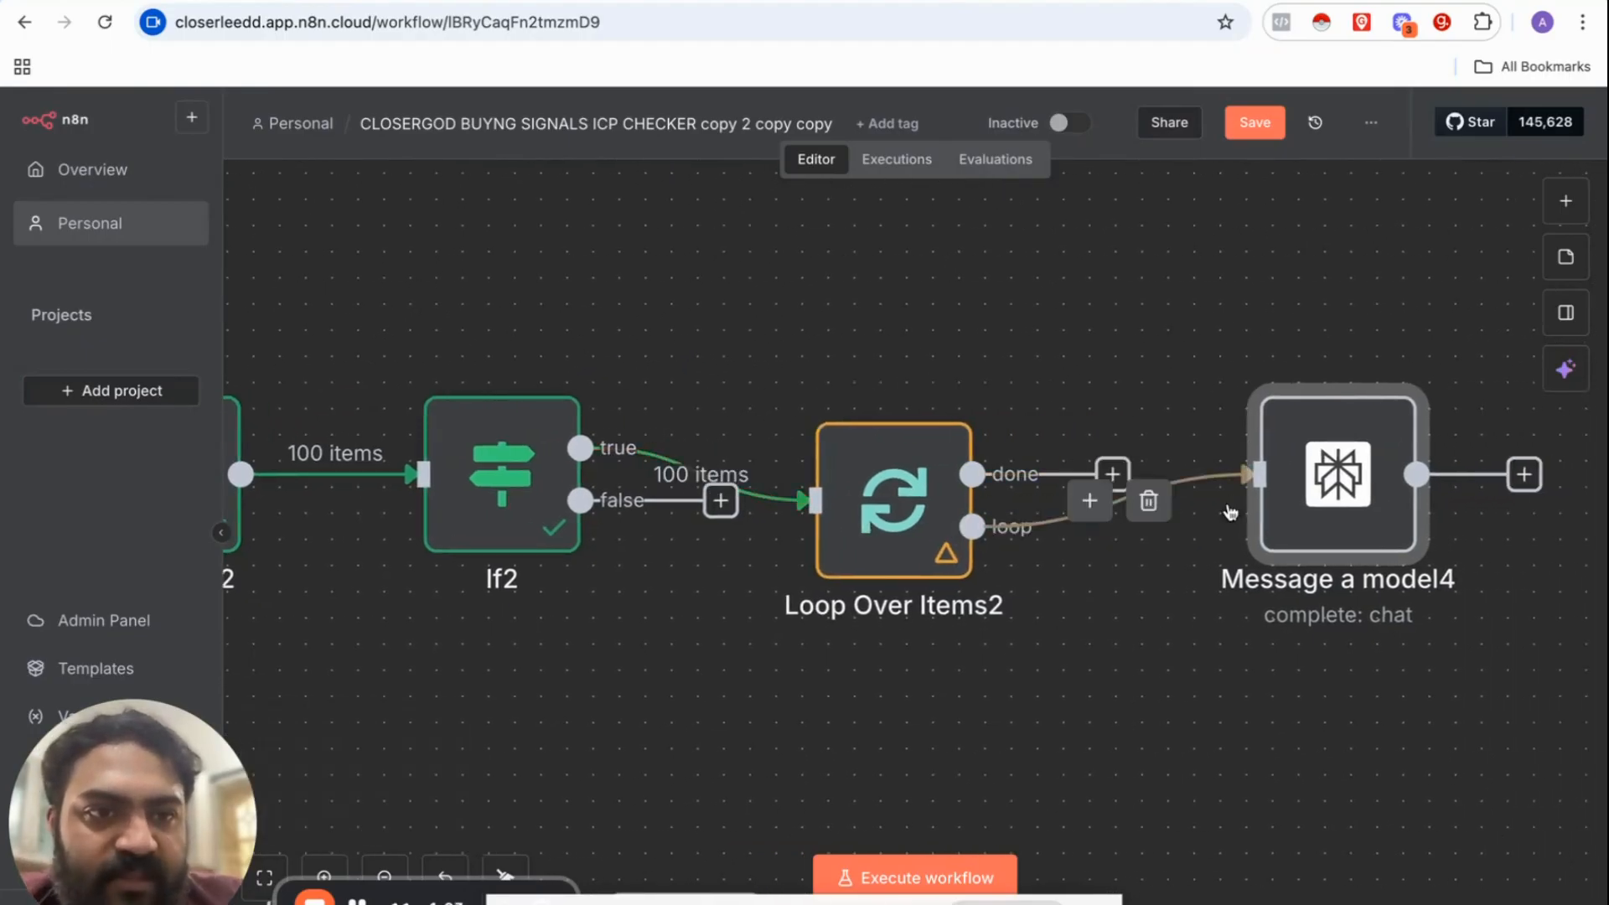
{"action": "scroll", "coordinate": [1229, 512], "scroll_direction": "right", "scroll_amount": 5}
Step: Enter a sales-researcher prompt using {{ $json.companywebsite }} in Message a model4's Text field
{"action": "left_click", "coordinate": [1136, 356]}
{"action": "left_click", "coordinate": [1146, 404]}
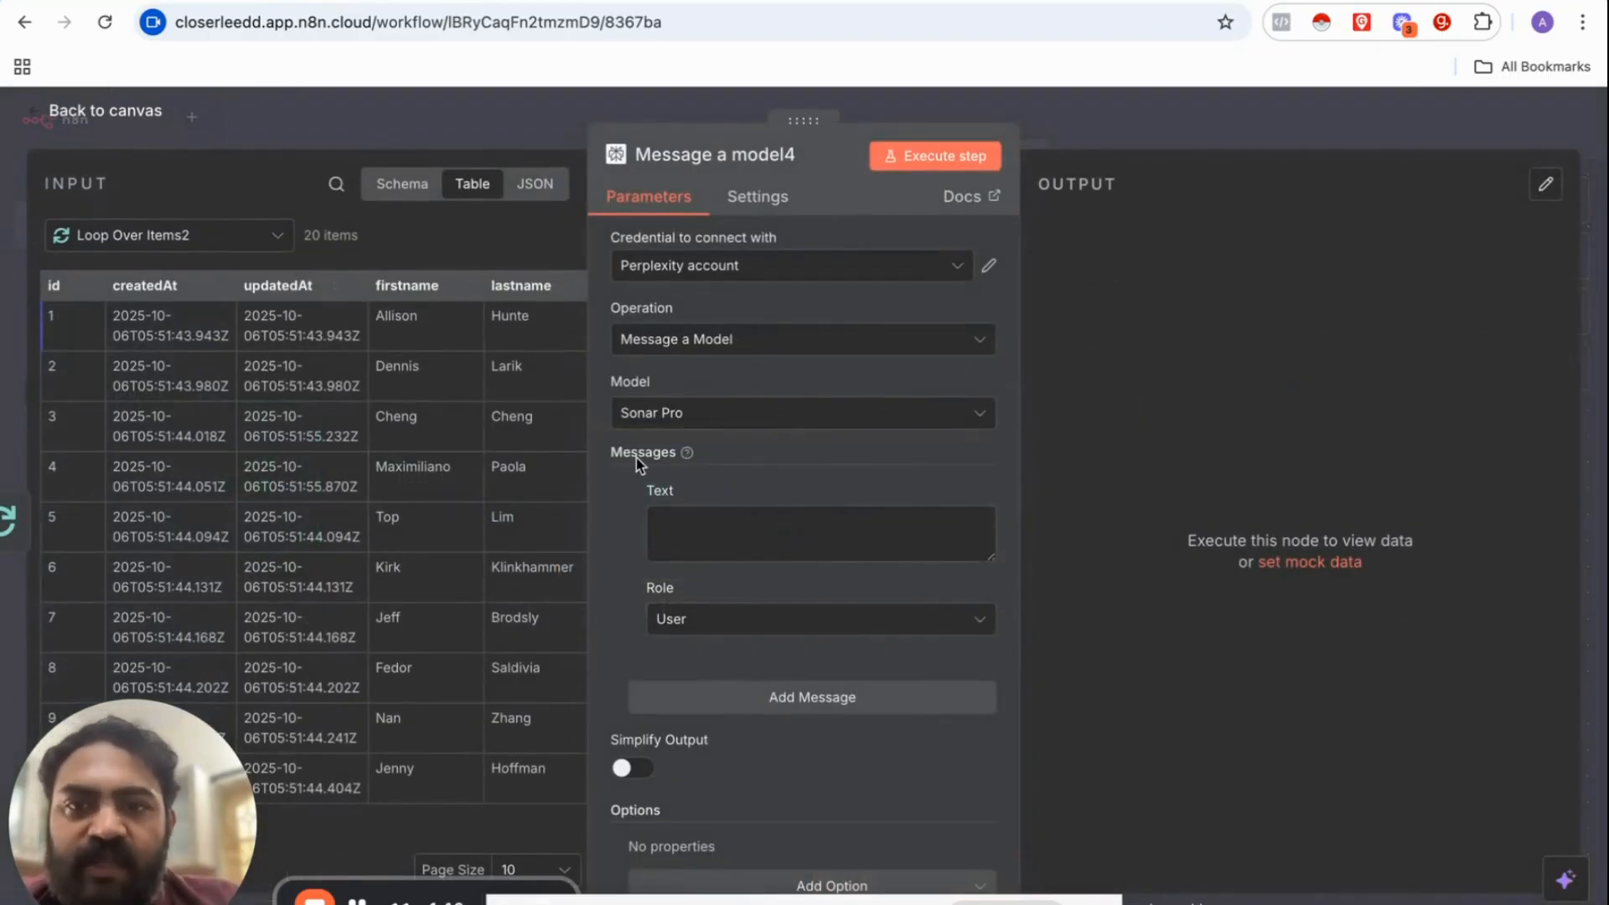
{"action": "left_click", "coordinate": [678, 540]}
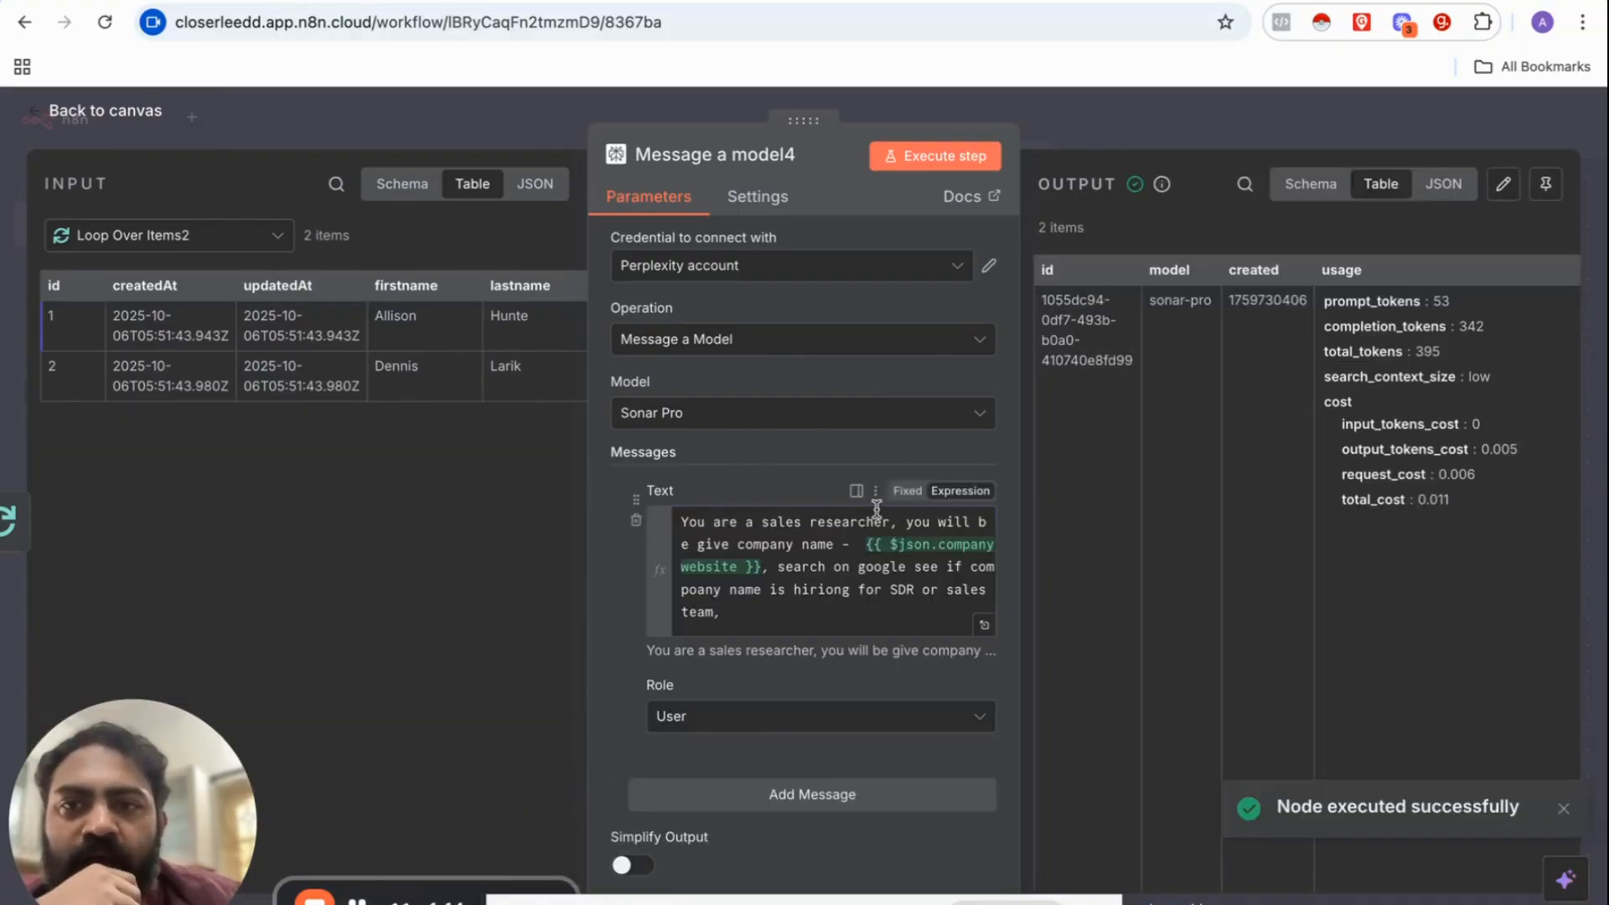
{"action": "left_click", "coordinate": [985, 629]}
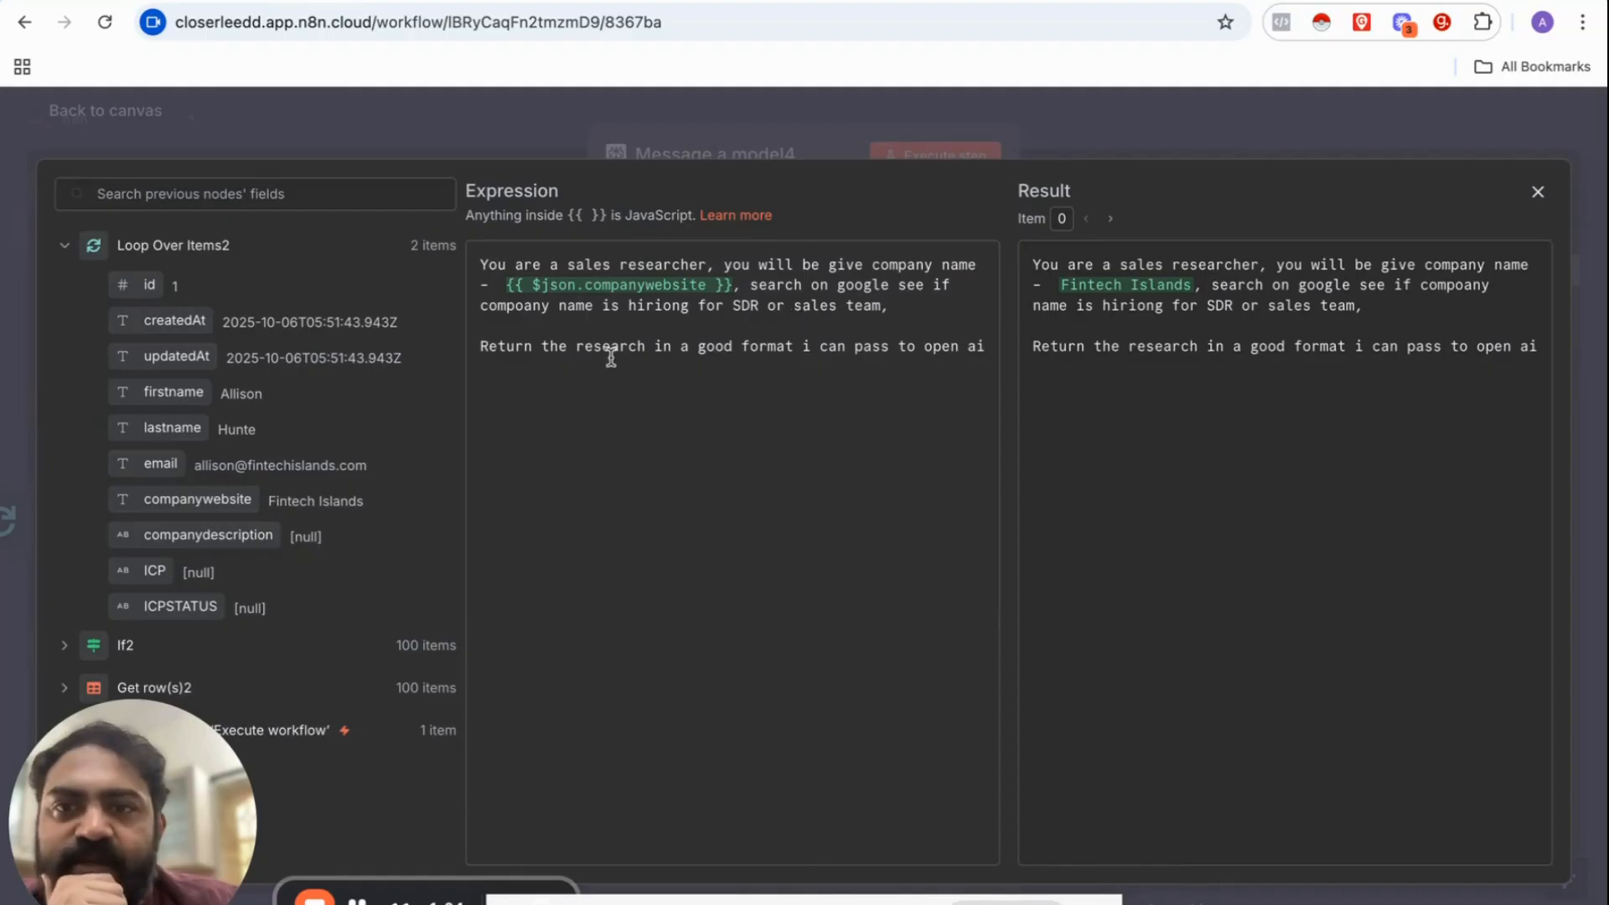
Step: Read both leads' Perplexity results, noting no evidence Re:start Fintech is hiring SDRs
{"action": "left_click", "coordinate": [720, 155]}
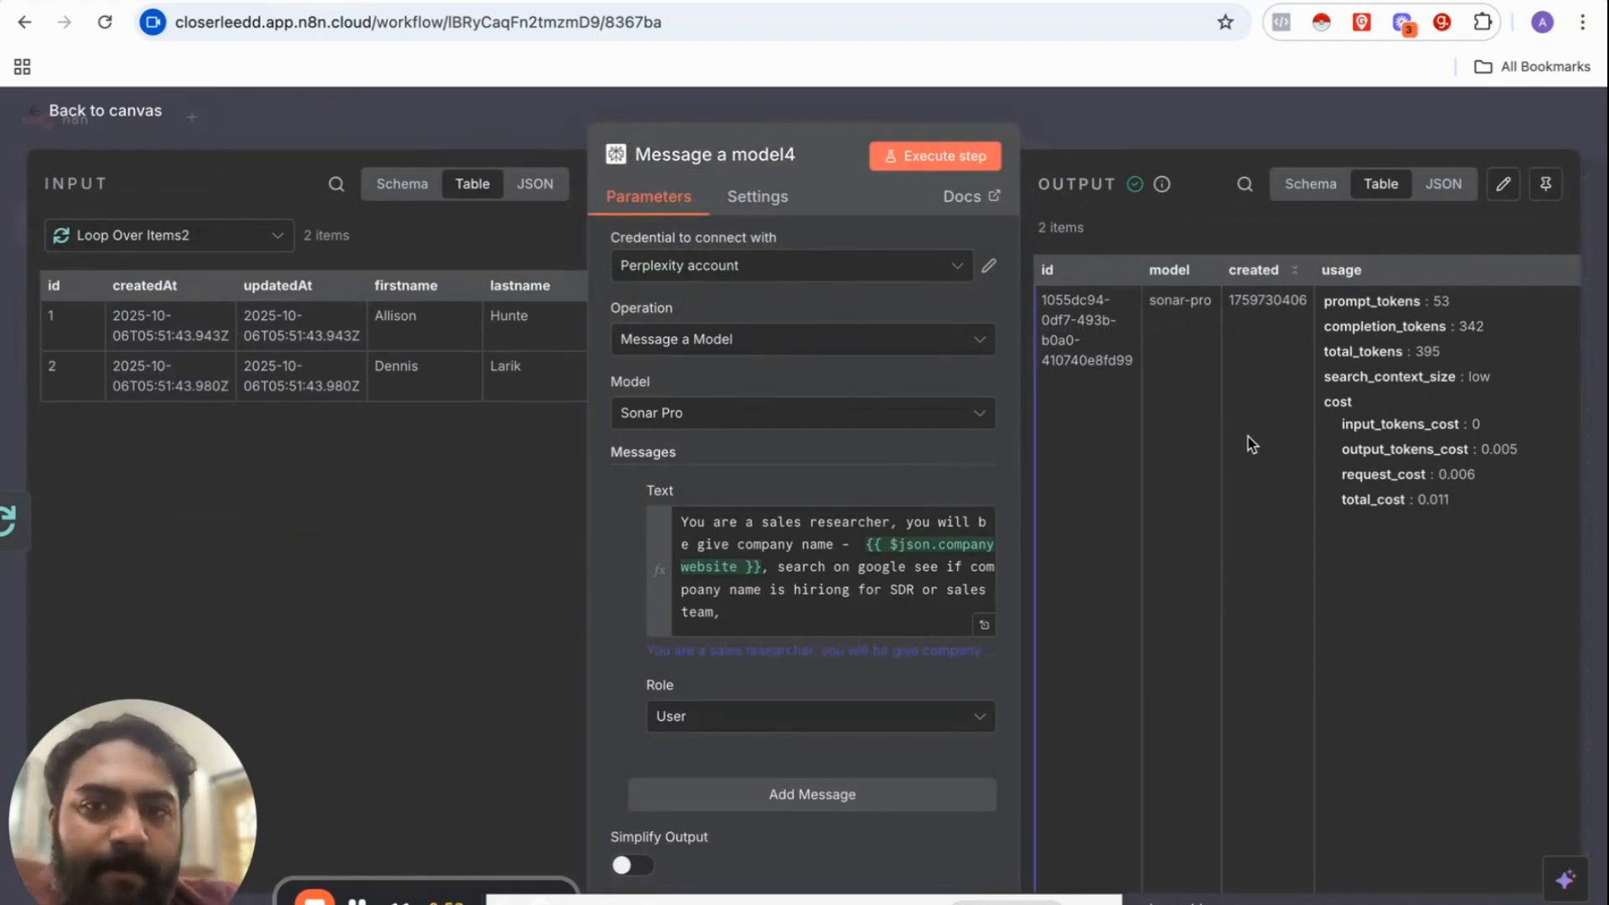
{"action": "scroll", "coordinate": [1250, 441], "scroll_direction": "right", "scroll_amount": 10}
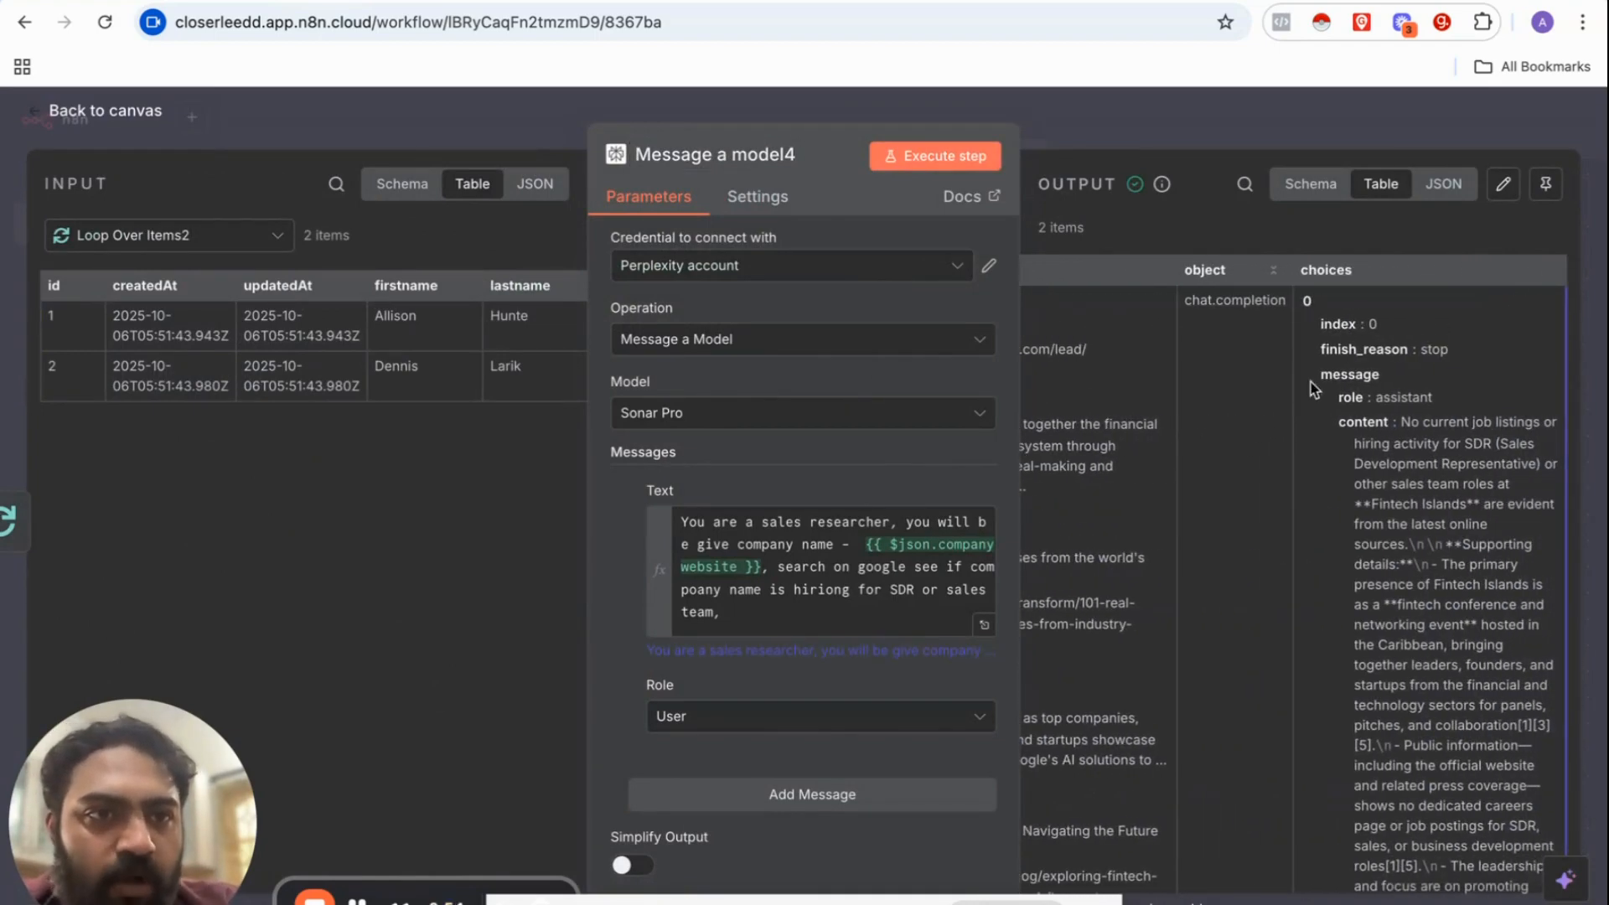
{"action": "scroll", "coordinate": [1408, 402], "scroll_direction": "down", "scroll_amount": 1}
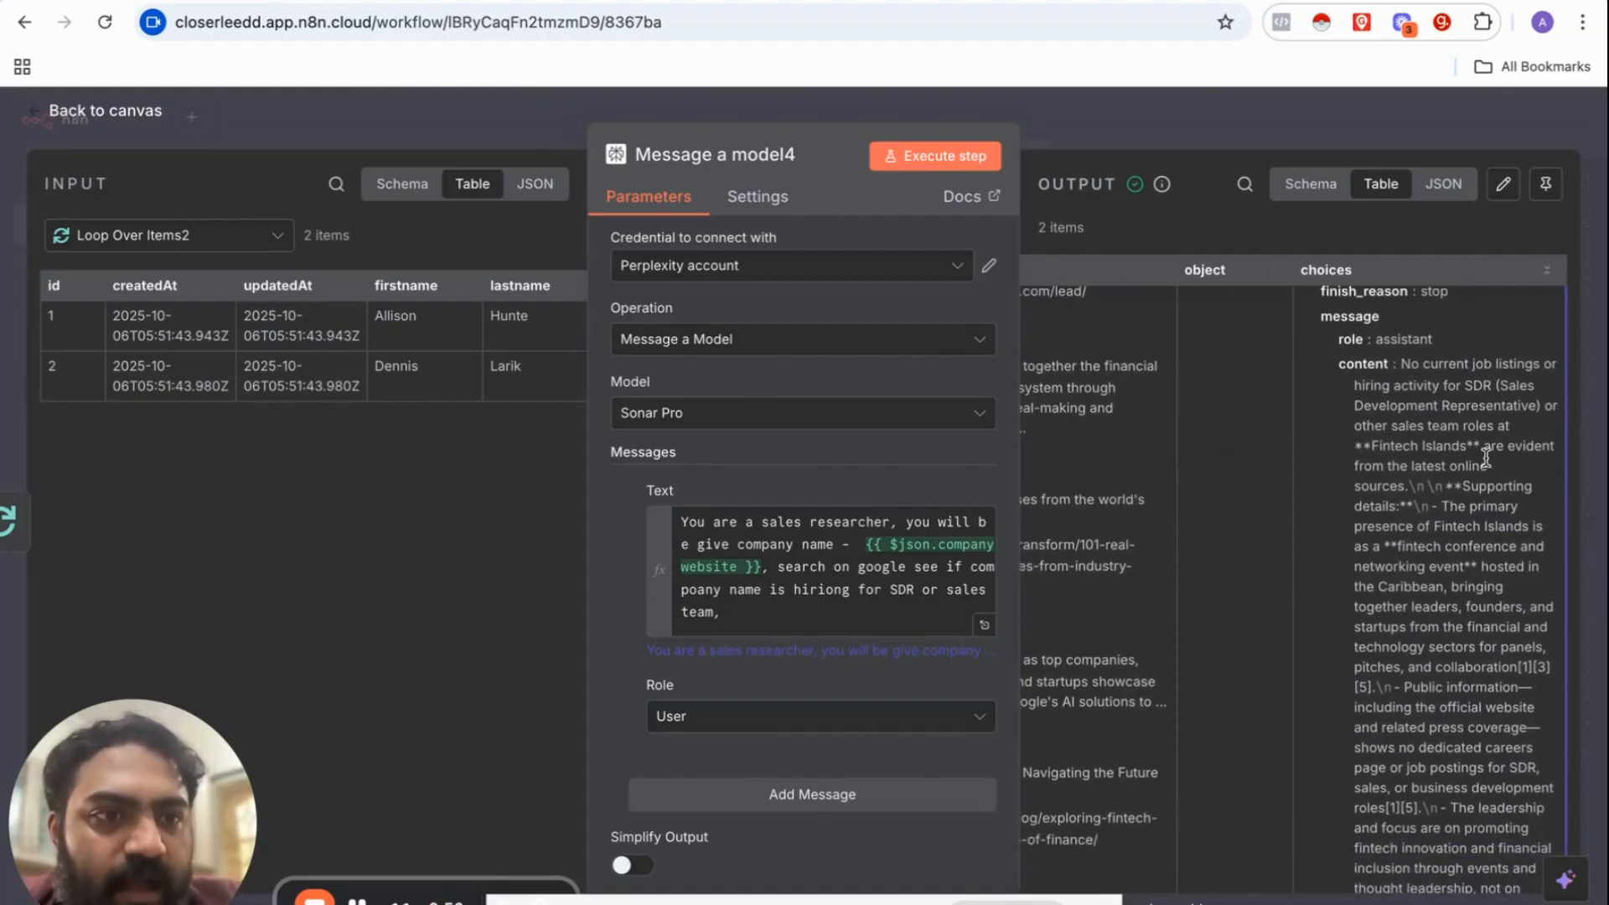
{"action": "scroll", "coordinate": [1484, 444], "scroll_direction": "down", "scroll_amount": 2}
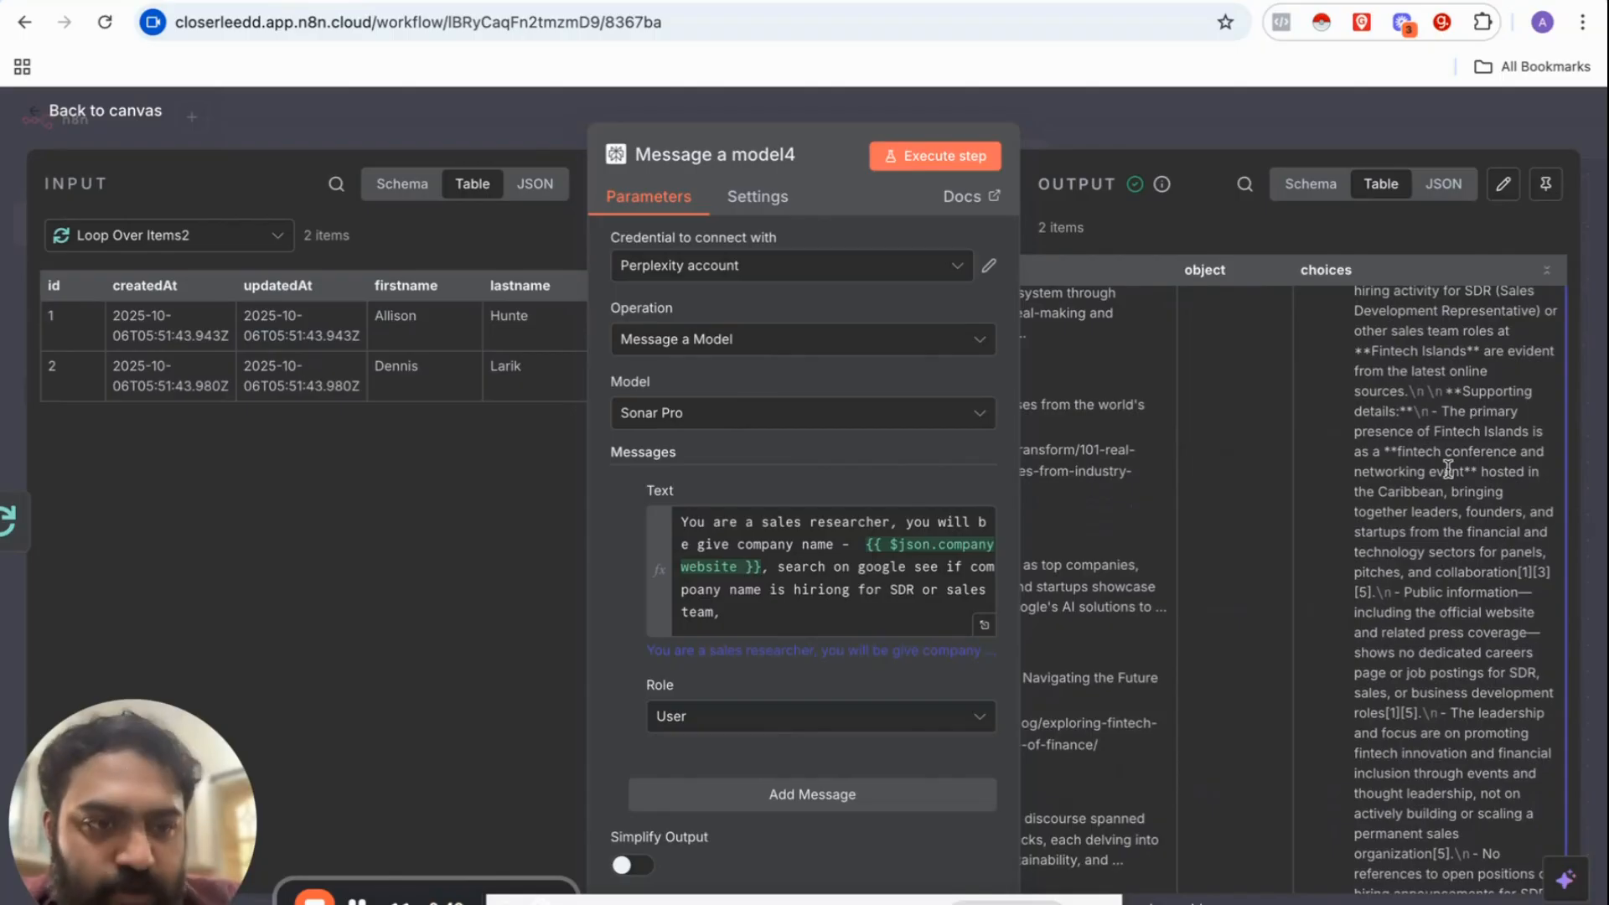
{"action": "scroll", "coordinate": [1448, 470], "scroll_direction": "down", "scroll_amount": 9}
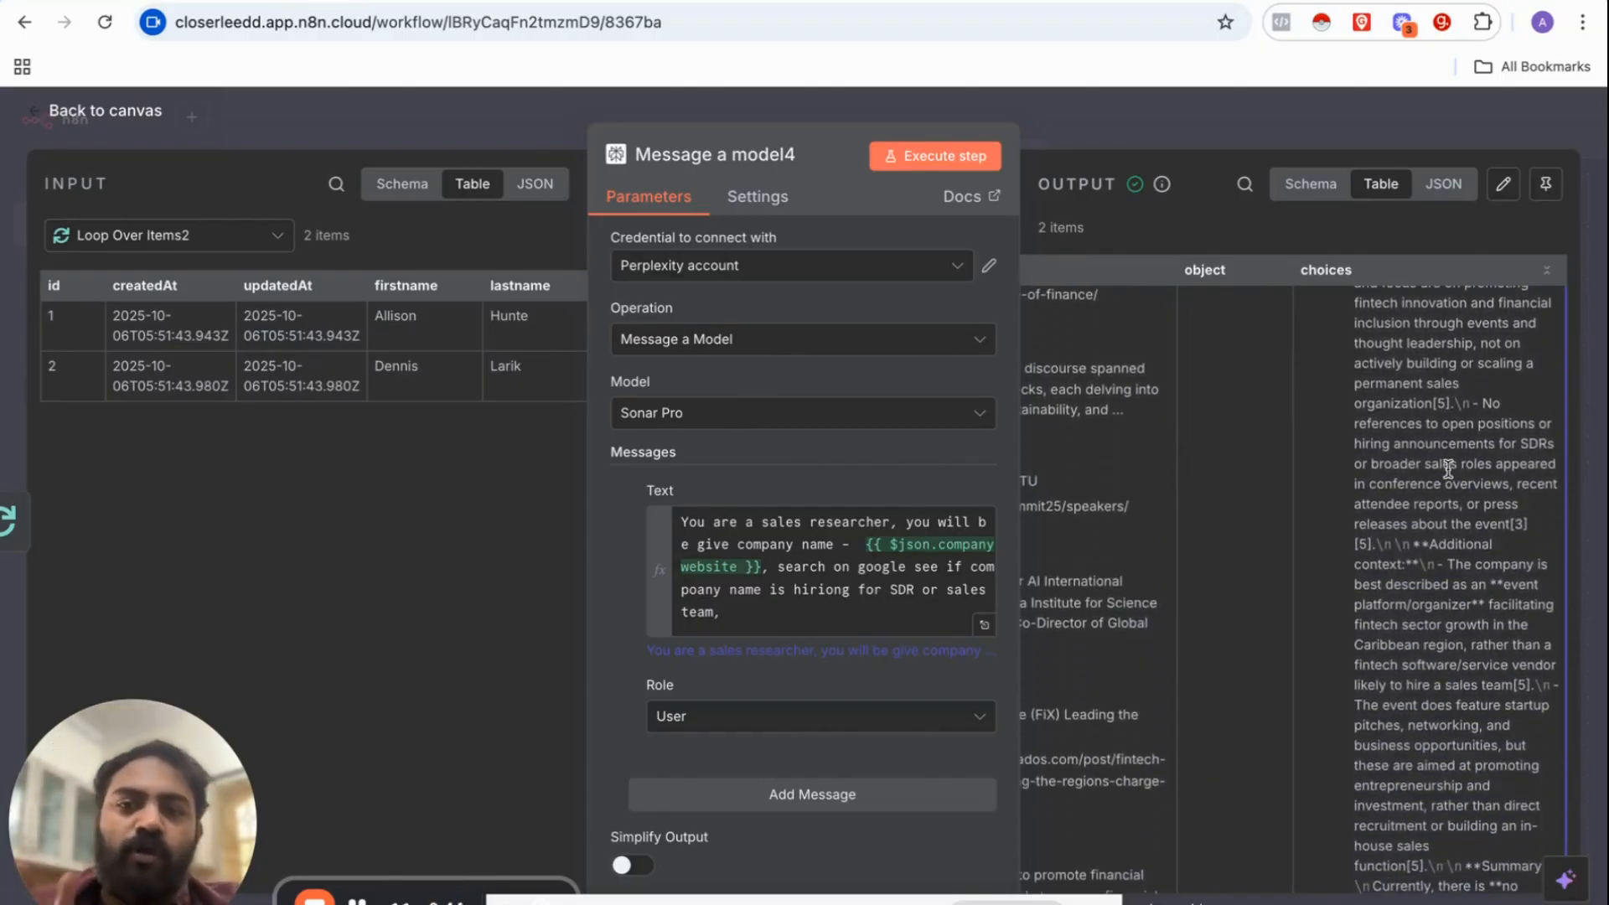
{"action": "scroll", "coordinate": [1448, 469], "scroll_direction": "down", "scroll_amount": 15}
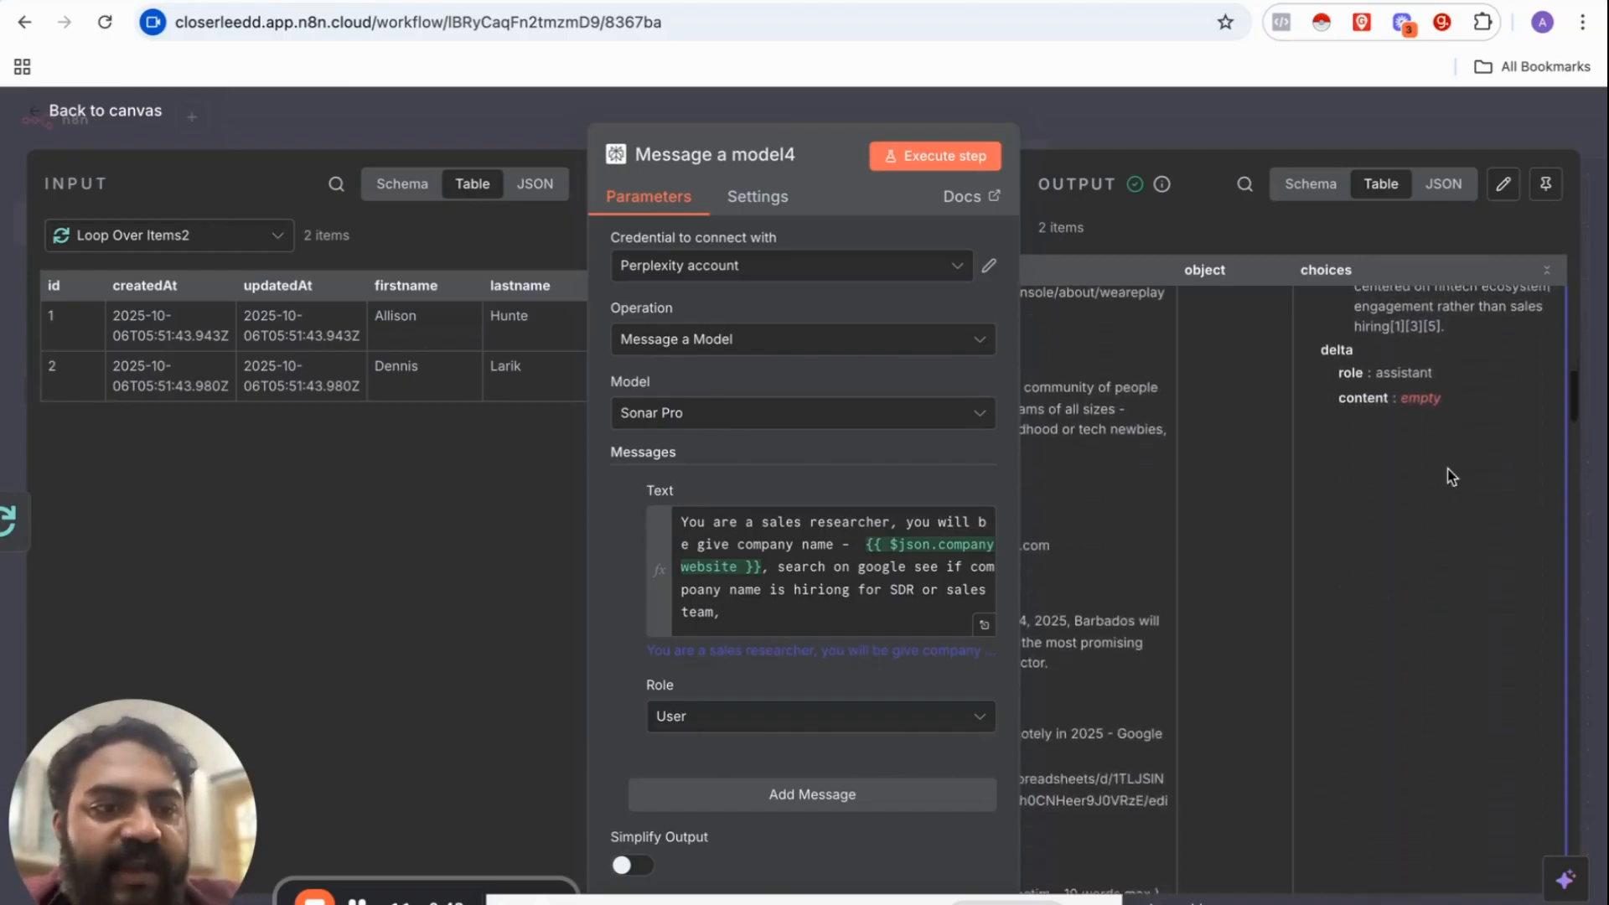
{"action": "scroll", "coordinate": [1452, 476], "scroll_direction": "down", "scroll_amount": 15}
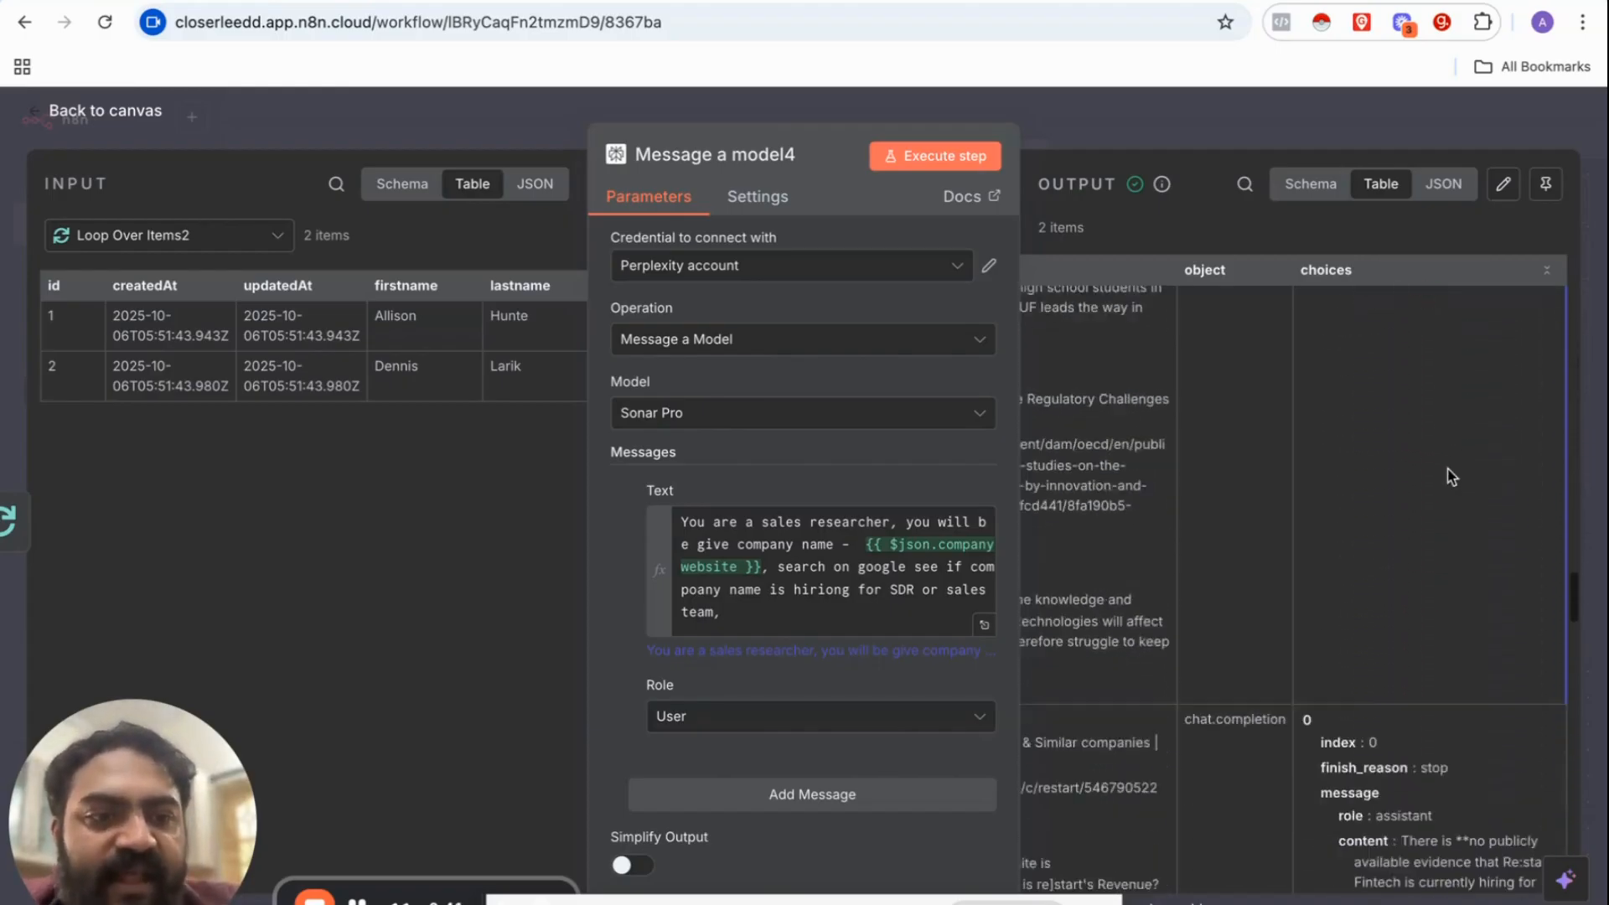
{"action": "scroll", "coordinate": [1448, 474], "scroll_direction": "up", "scroll_amount": 8}
{"action": "scroll", "coordinate": [1447, 469], "scroll_direction": "down", "scroll_amount": 4}
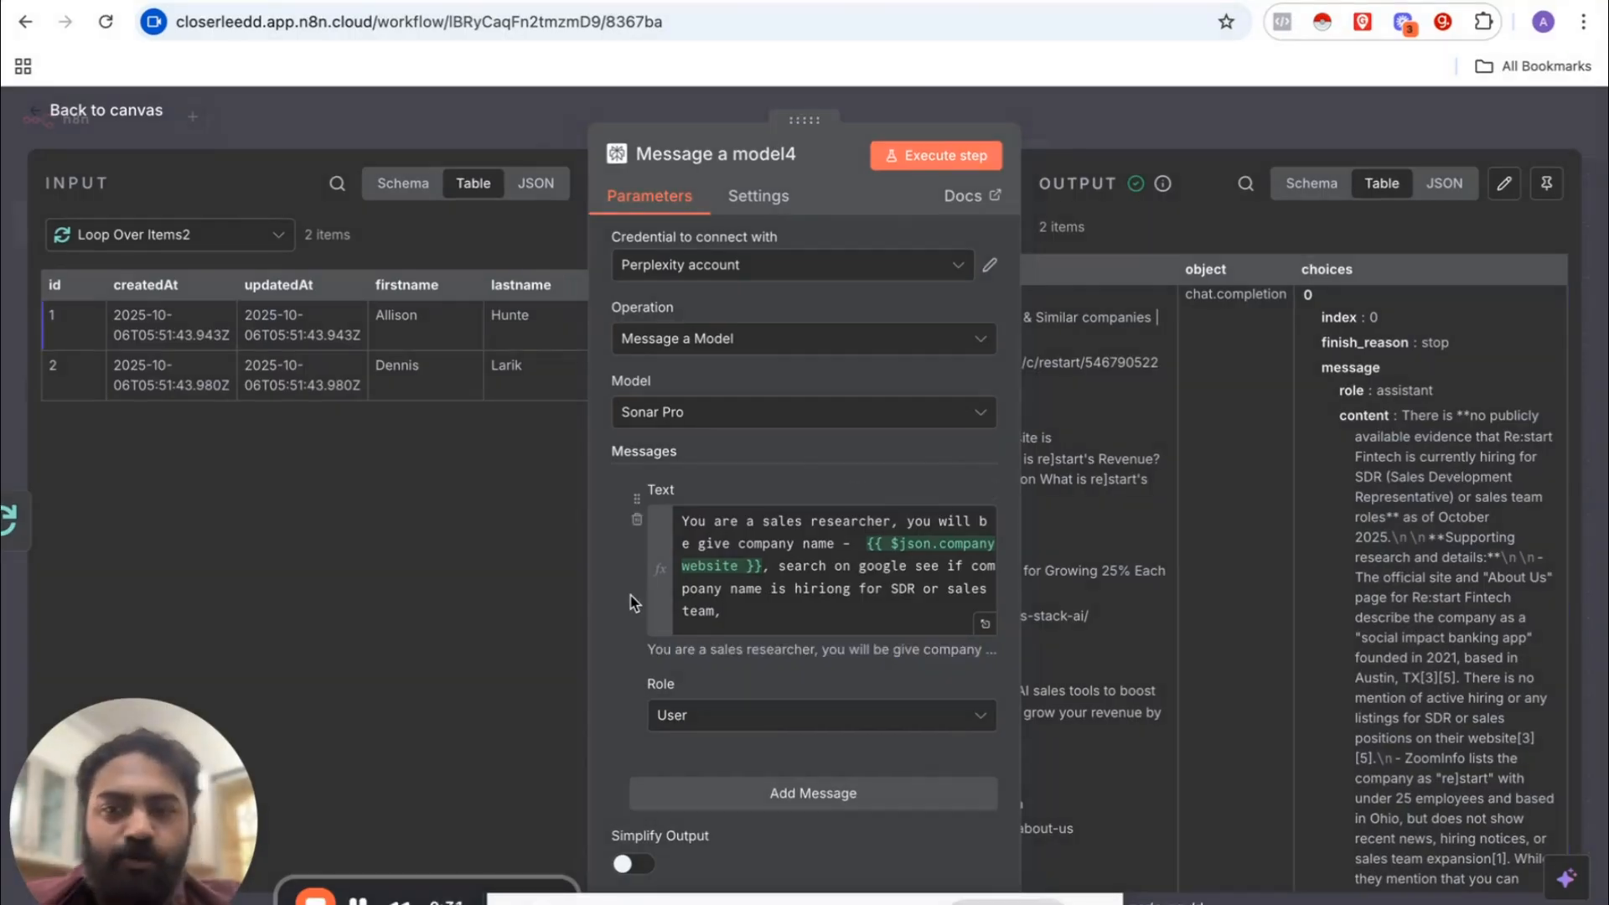
{"action": "key", "text": "Escape"}
Step: Add an OpenAI Message a model node to the workflow
{"action": "left_click", "coordinate": [1568, 213]}
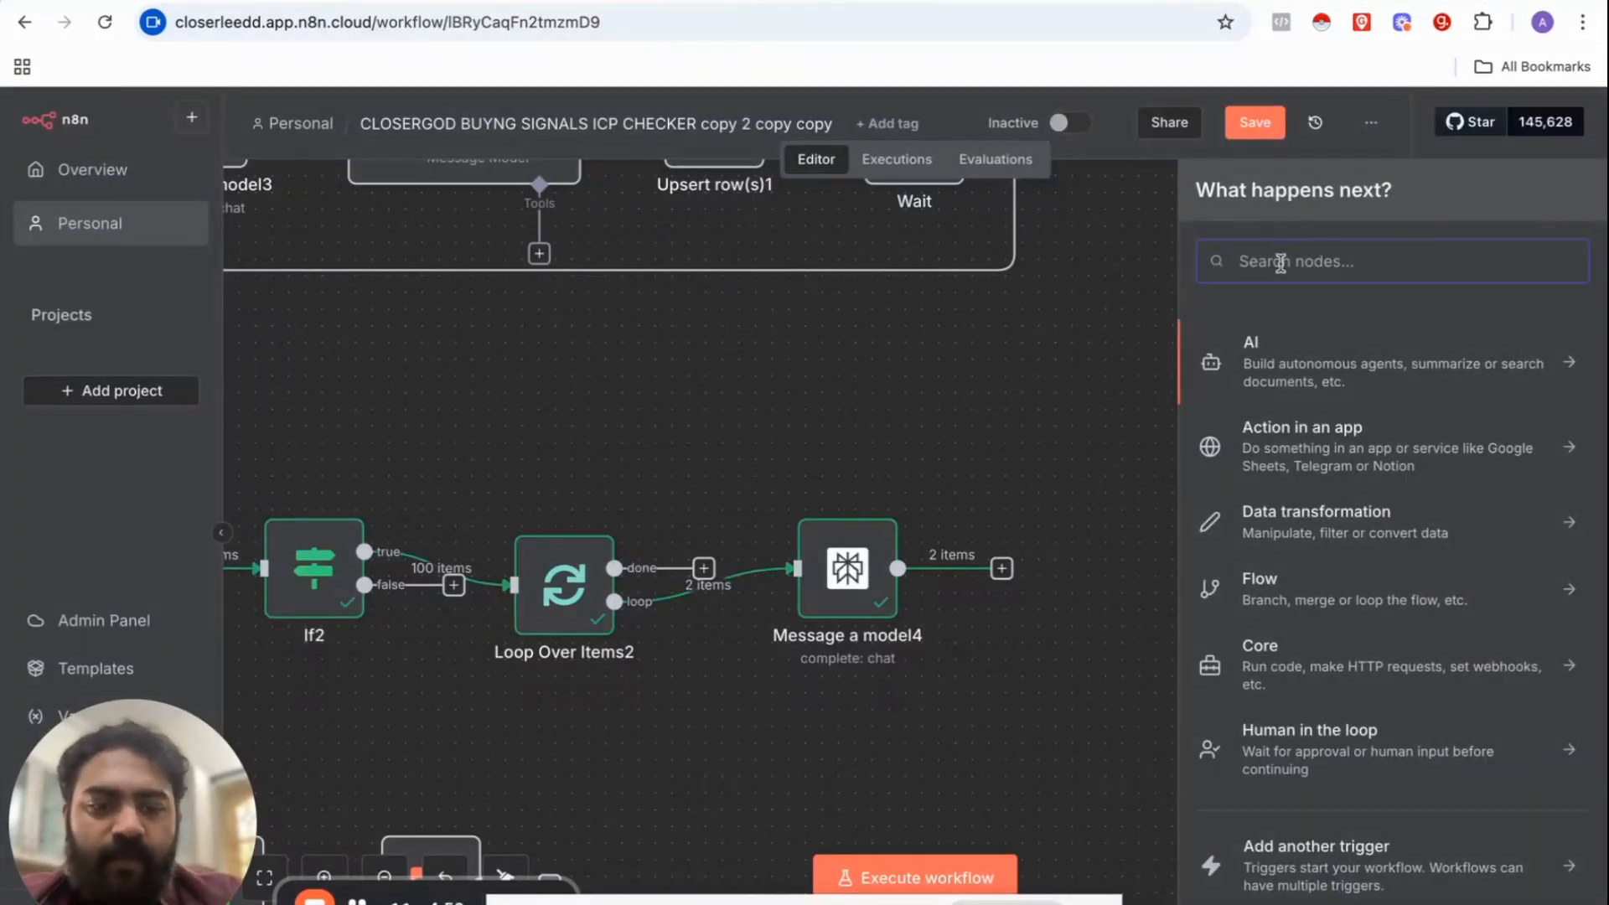
{"action": "type", "text": "OPEN"}
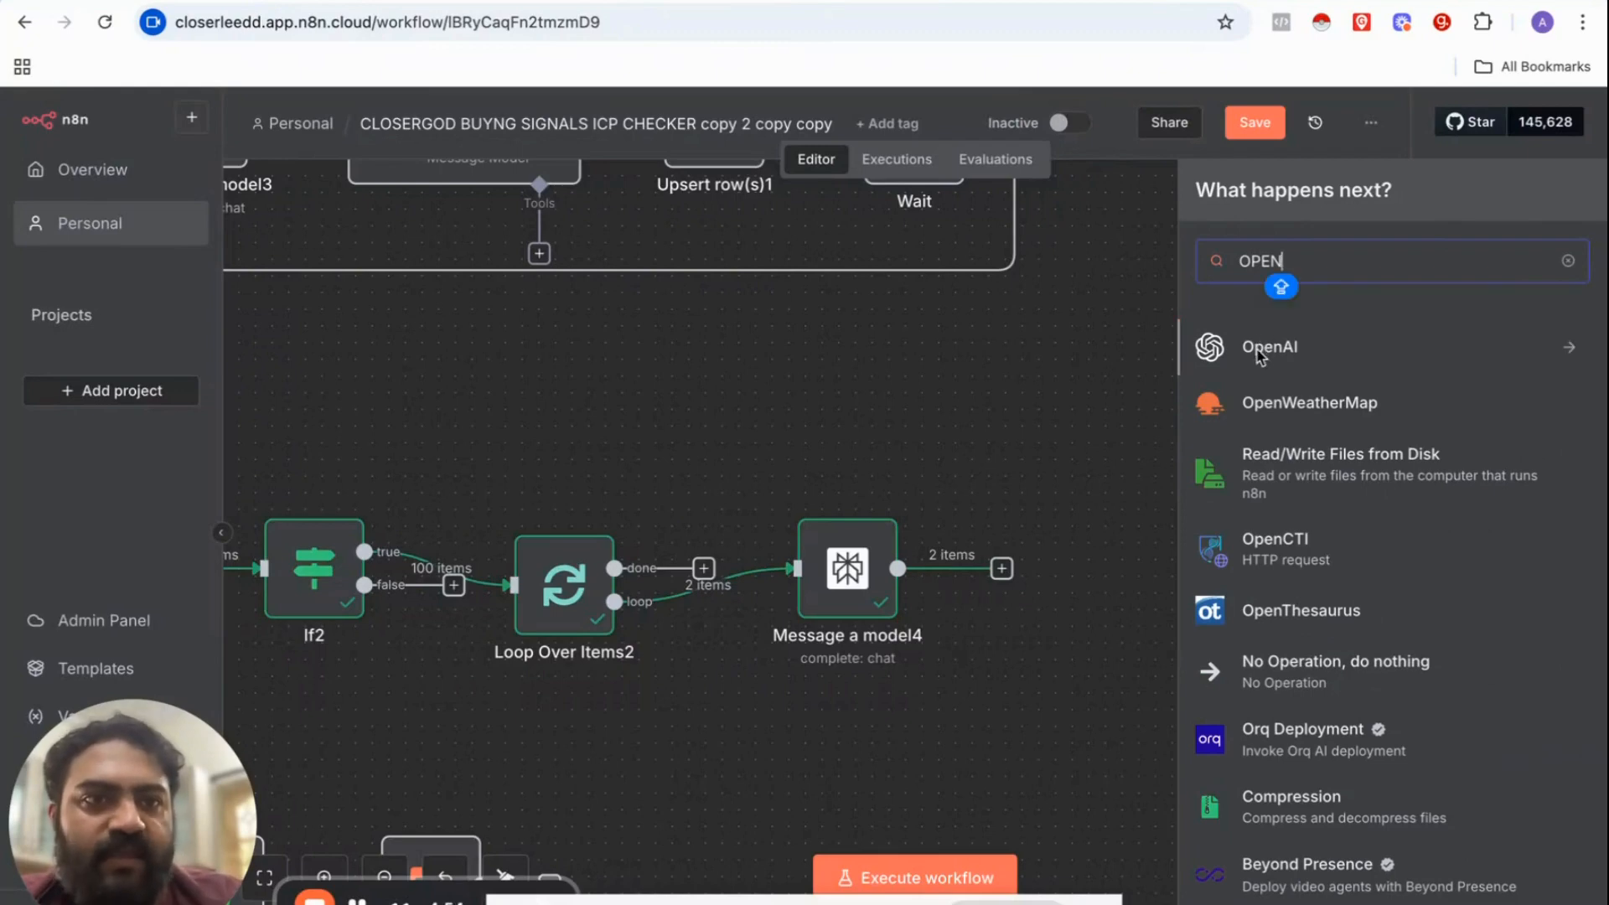
{"action": "left_click", "coordinate": [1258, 352]}
{"action": "scroll", "coordinate": [1257, 666], "scroll_direction": "down", "scroll_amount": 3}
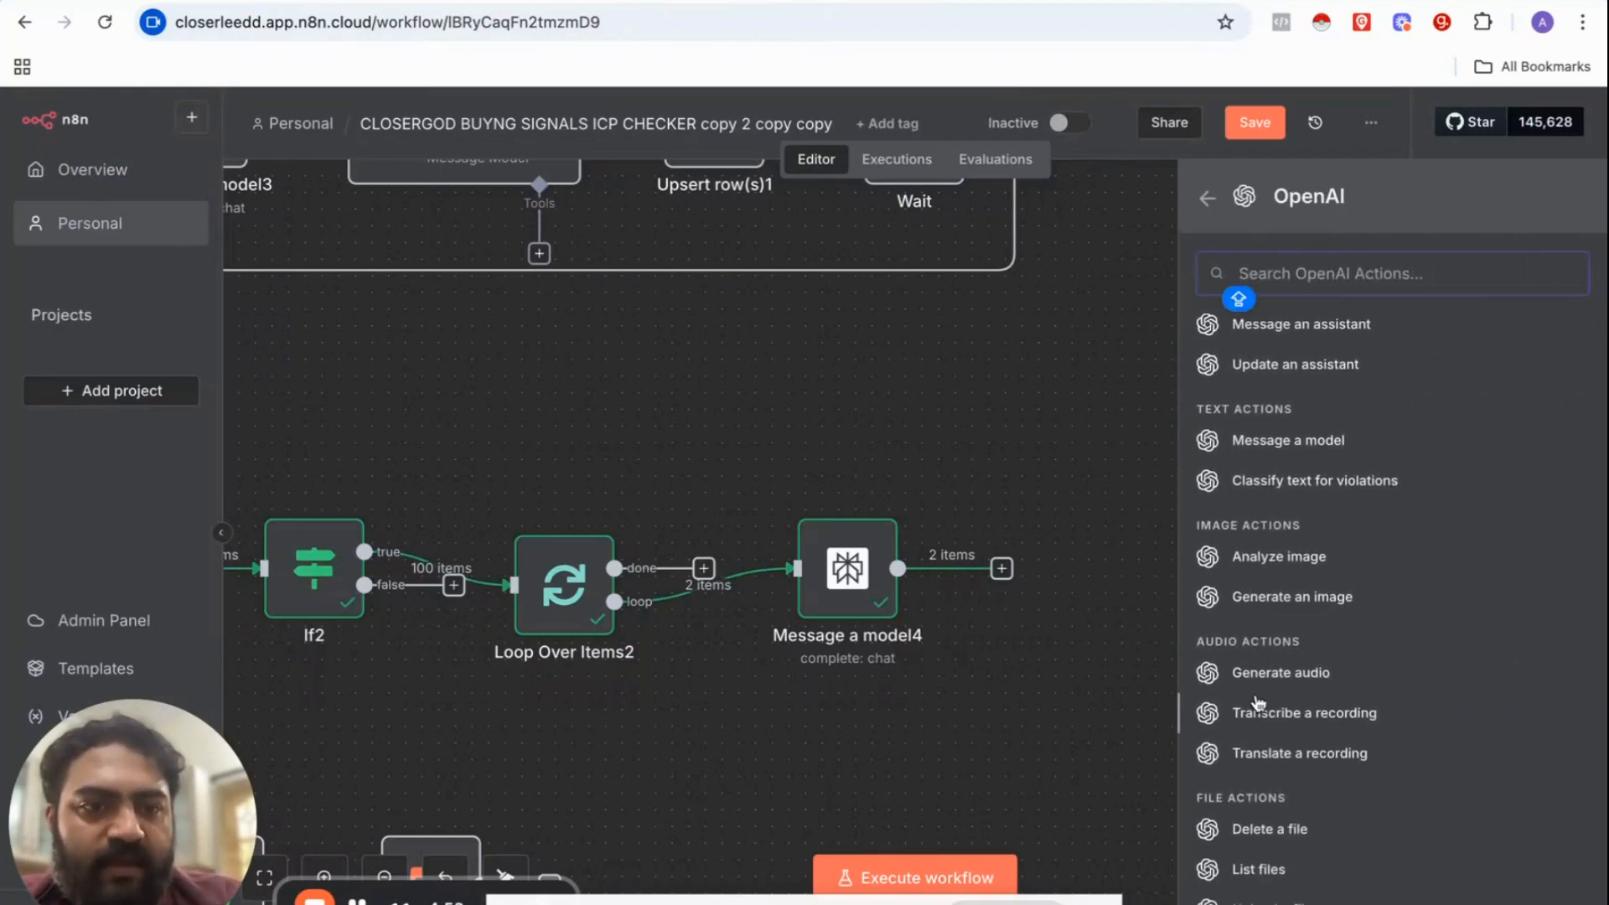
{"action": "scroll", "coordinate": [1257, 712], "scroll_direction": "up", "scroll_amount": 3}
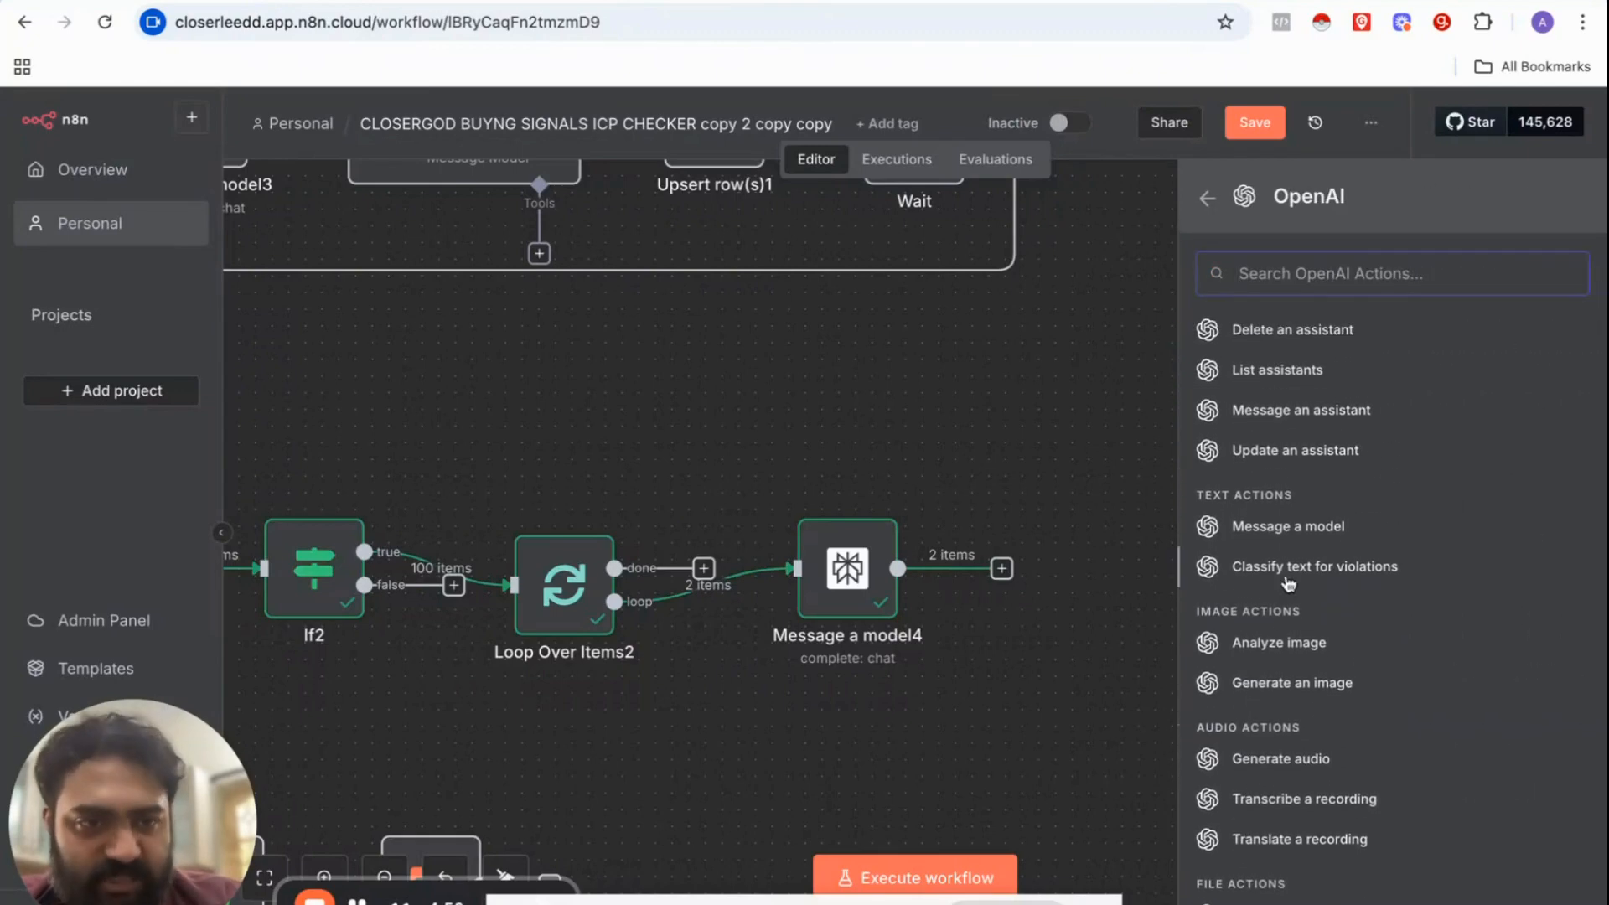
{"action": "left_click", "coordinate": [1288, 528]}
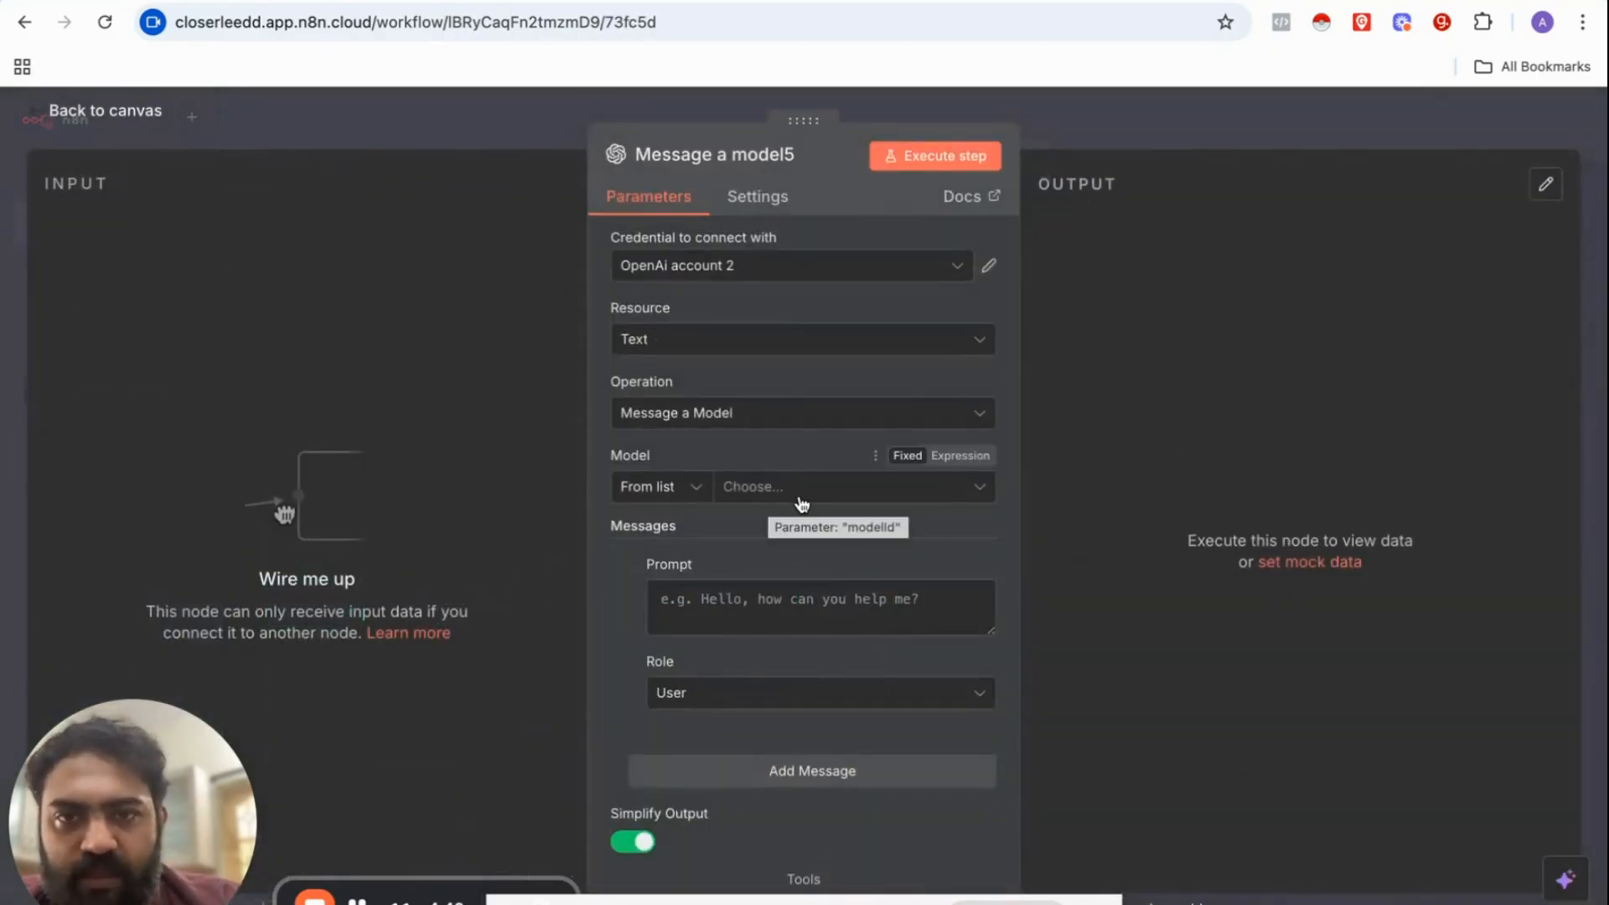
{"action": "left_click", "coordinate": [798, 501]}
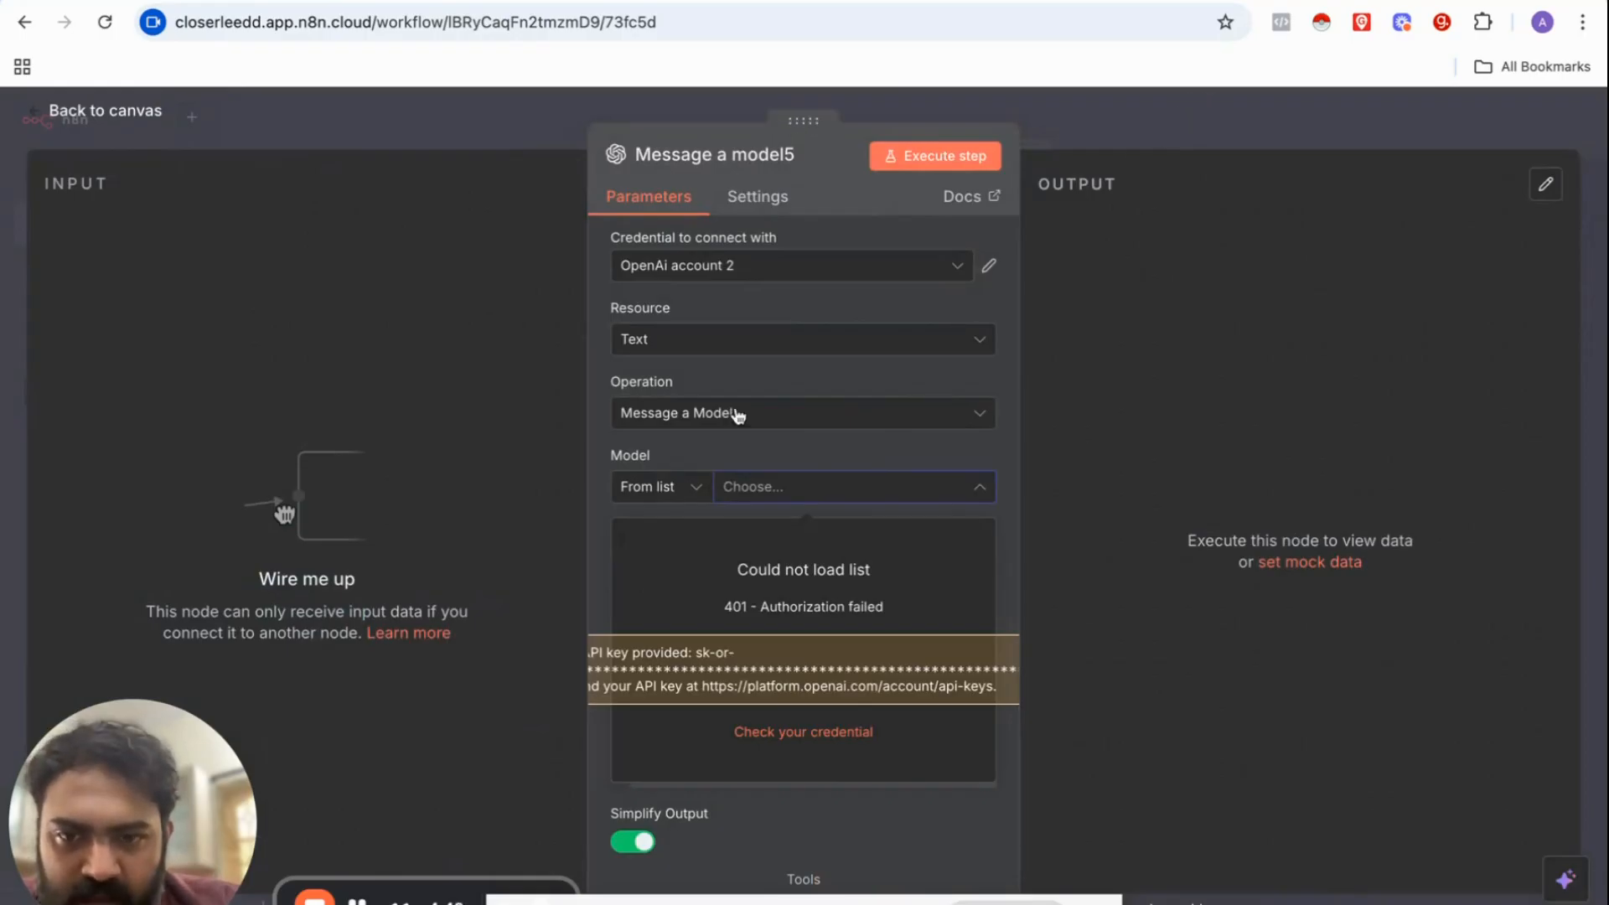
{"action": "left_click", "coordinate": [1144, 127]}
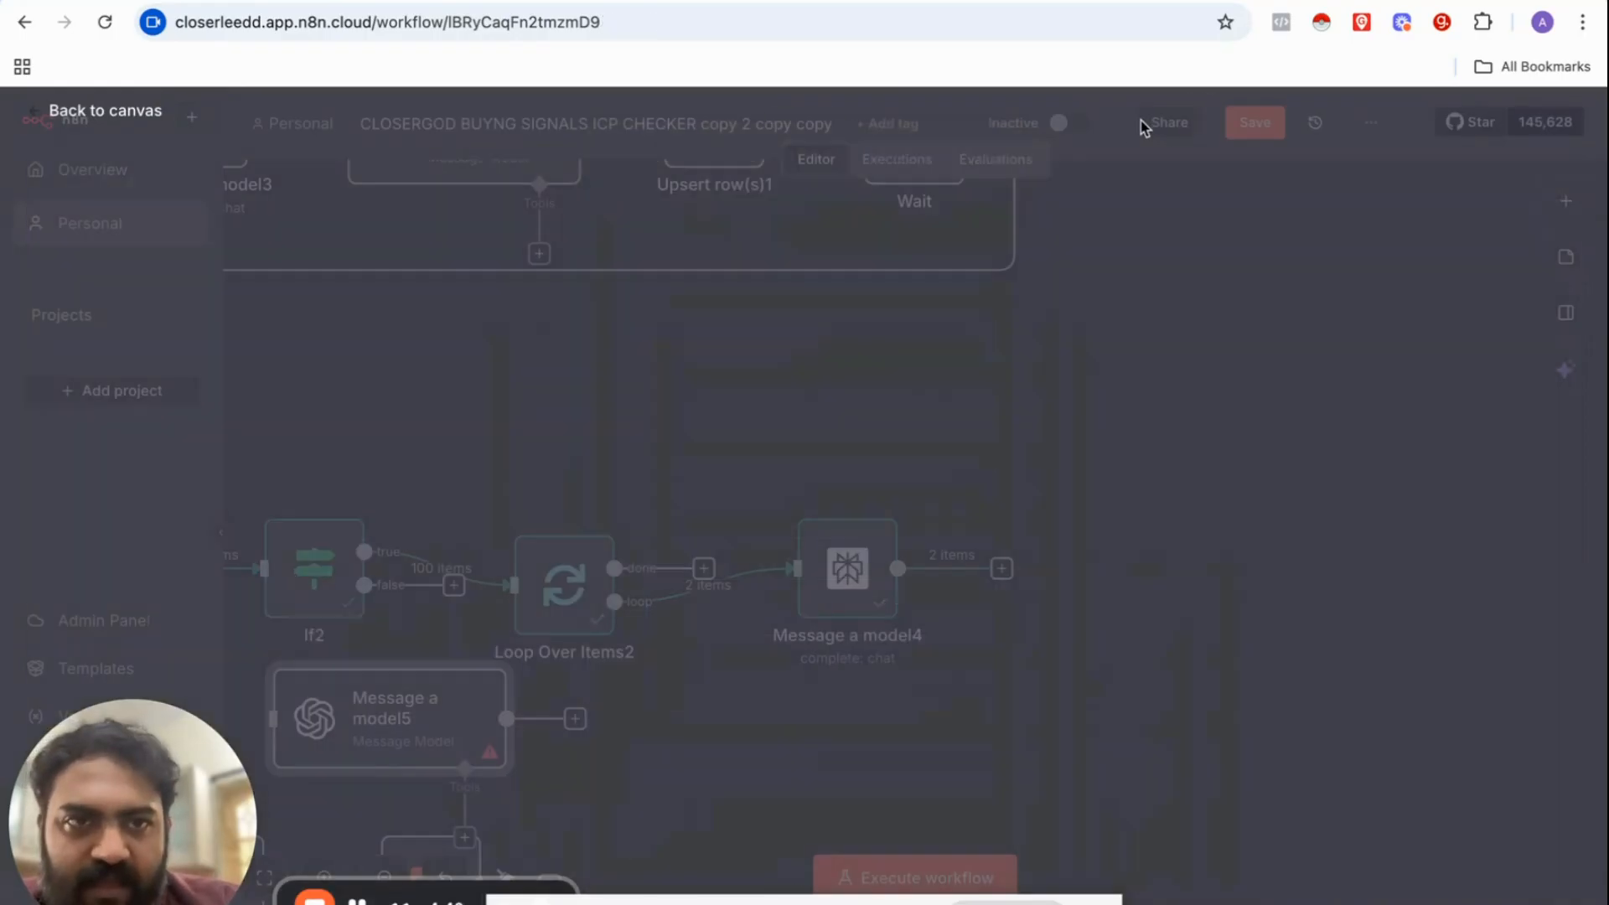
Step: Place Message a model5 right of Message a model4 and connect them
{"action": "scroll", "coordinate": [459, 735], "scroll_direction": "right", "scroll_amount": 3}
{"action": "left_click_drag", "start_coordinate": [459, 735], "coordinate": [1084, 514]}
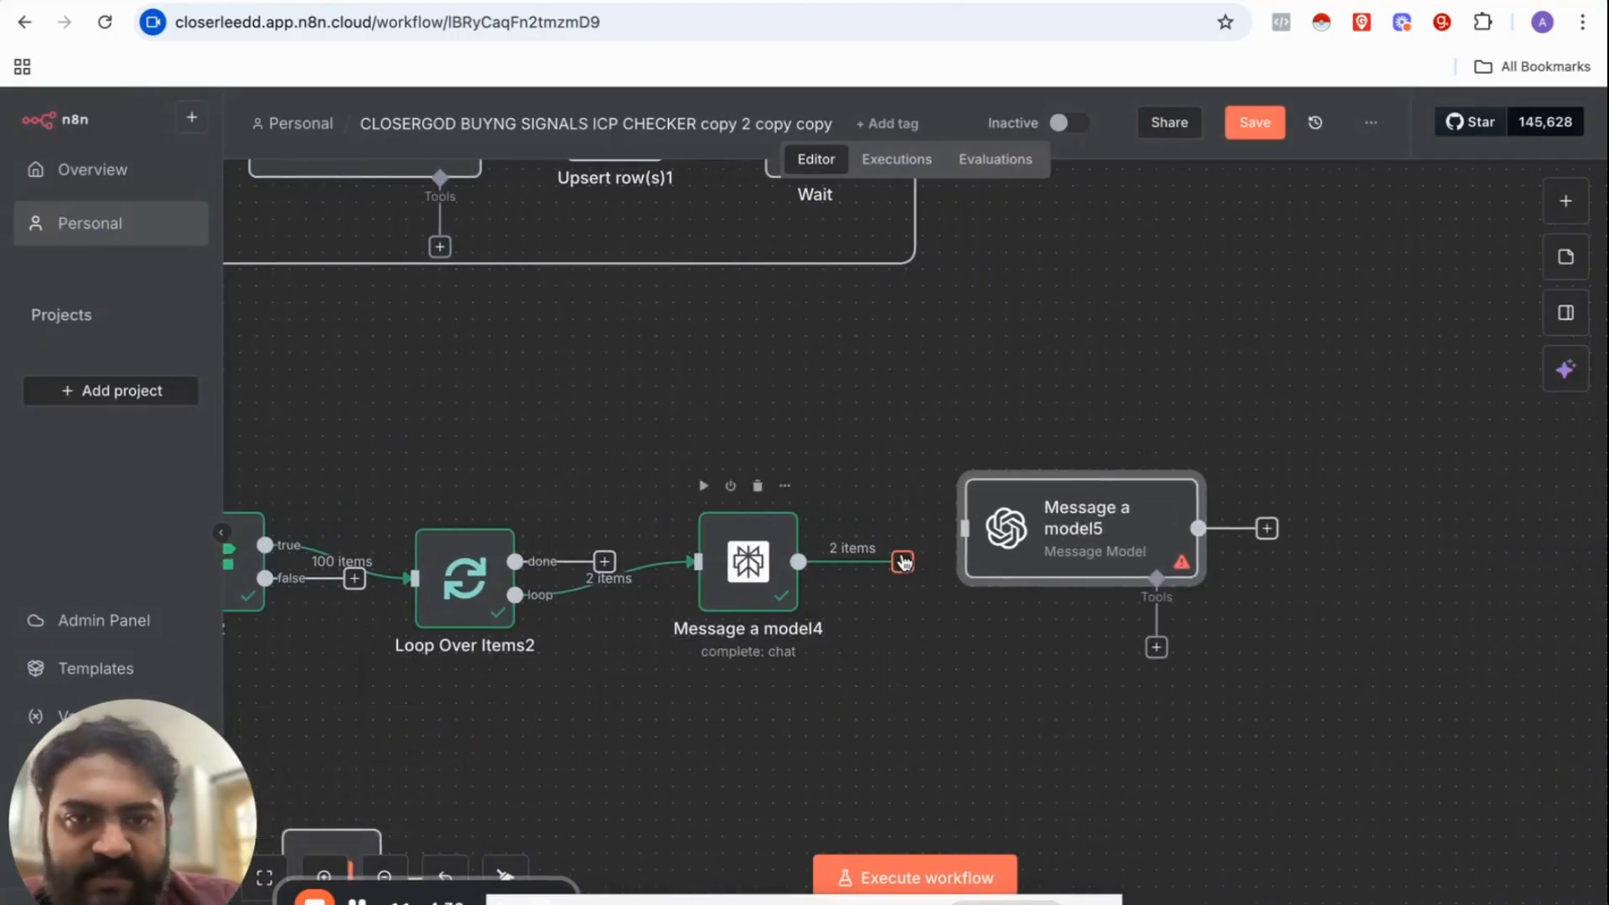
{"action": "left_click_drag", "start_coordinate": [902, 562], "coordinate": [967, 529]}
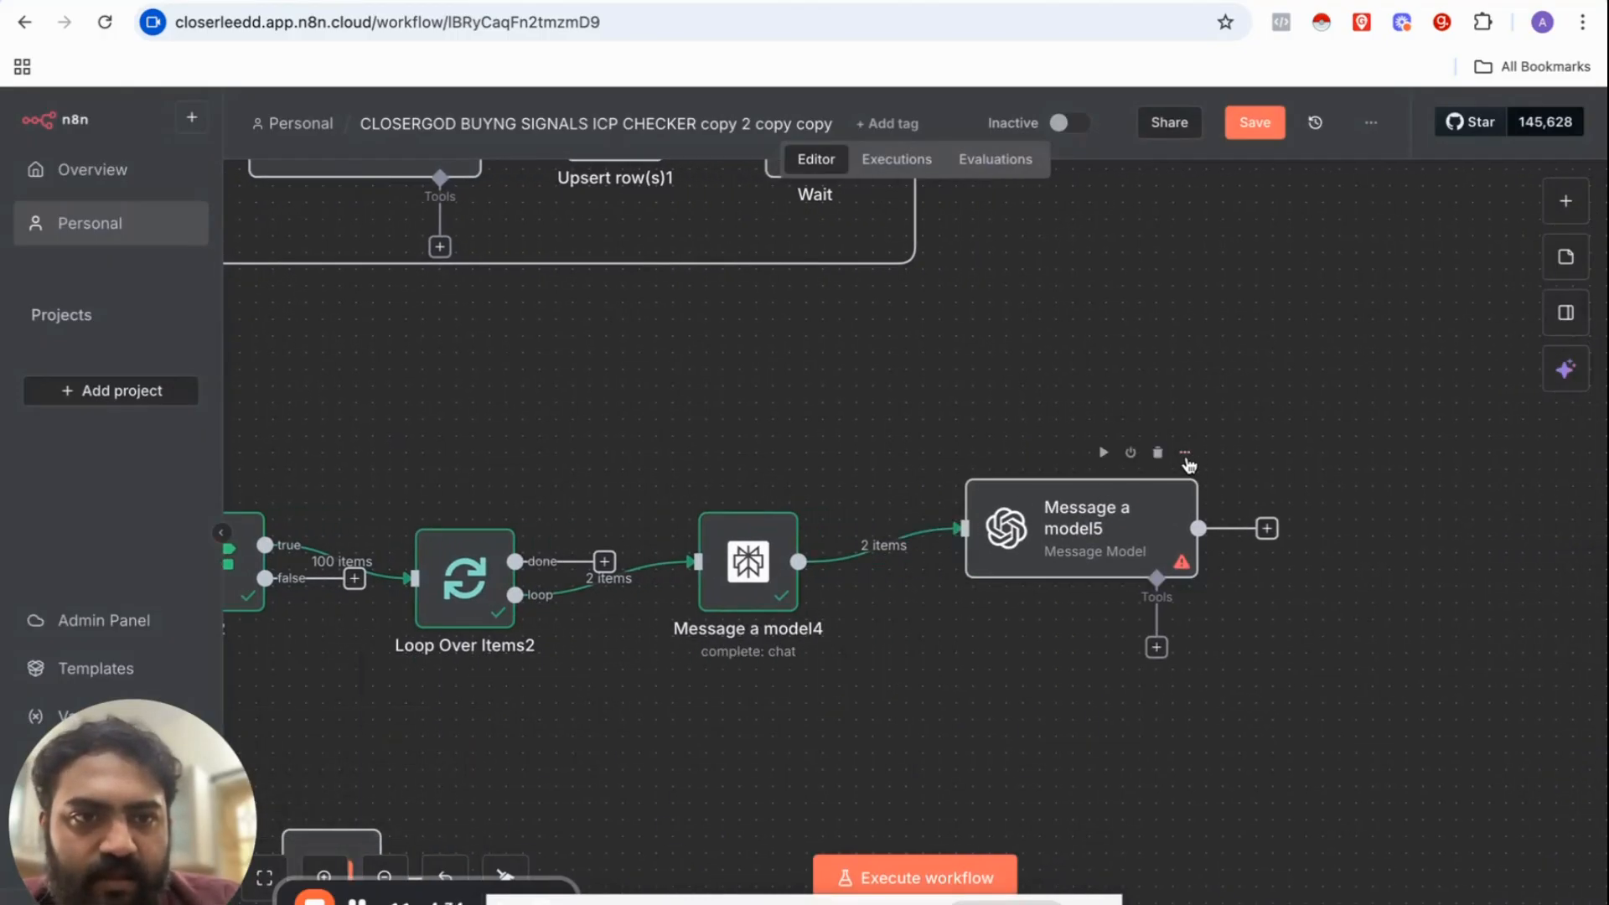
Step: Select the OpenAi account credential for Message a model5
{"action": "left_click", "coordinate": [1193, 455]}
{"action": "left_click", "coordinate": [1206, 500]}
{"action": "left_click", "coordinate": [840, 274]}
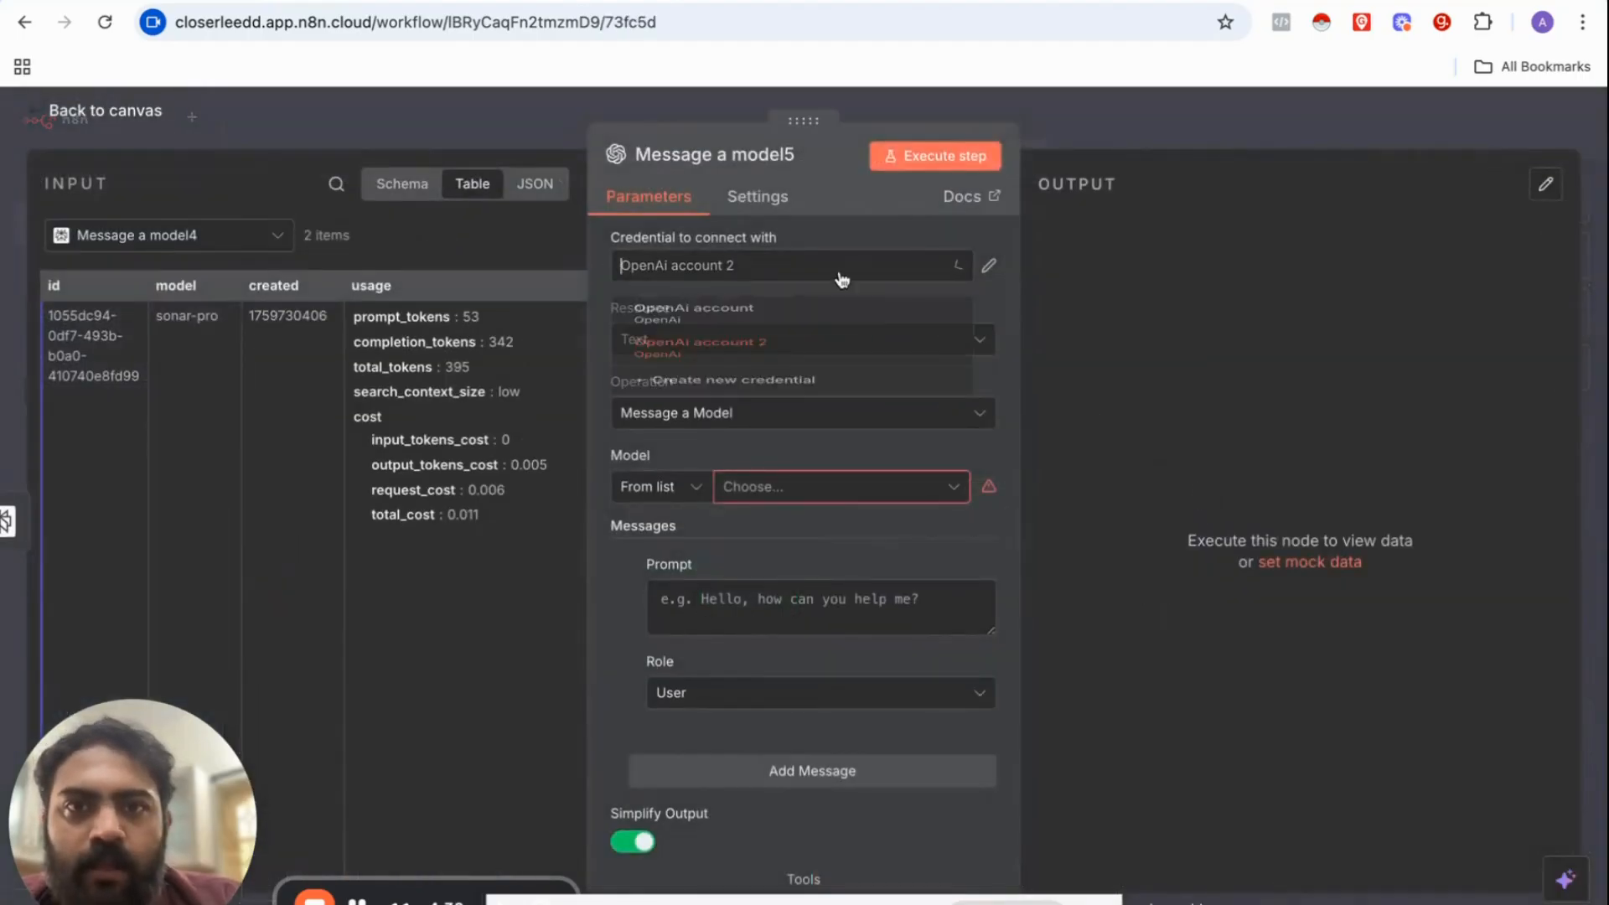
{"action": "left_click", "coordinate": [765, 317]}
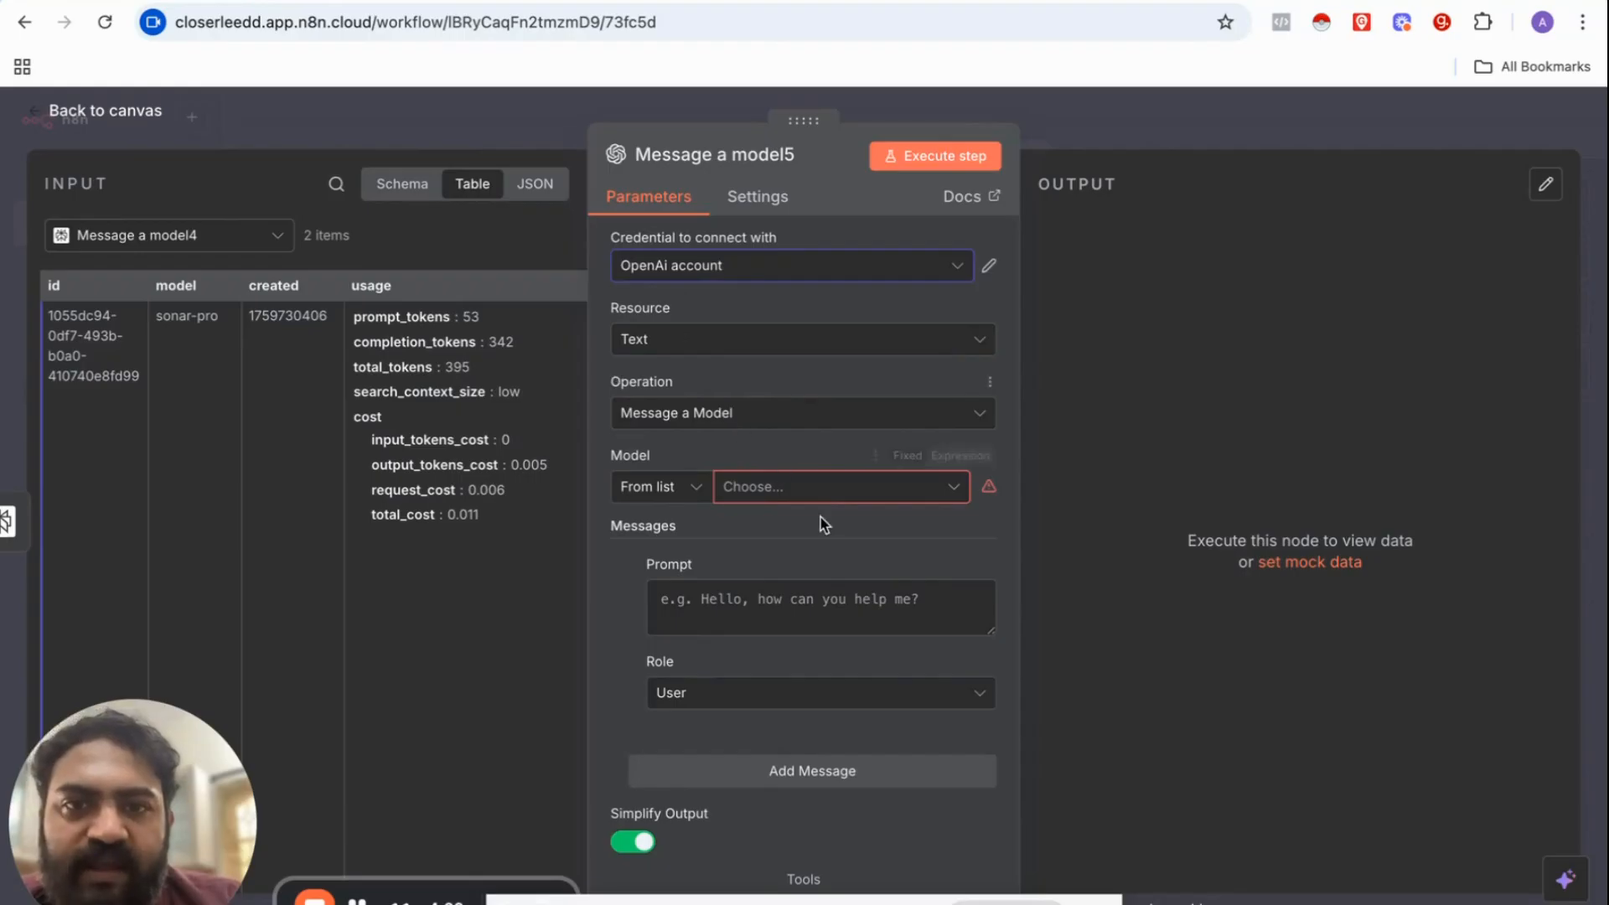
Step: Choose GPT-4.1-MINI as Message a model5's model
{"action": "left_click", "coordinate": [822, 494]}
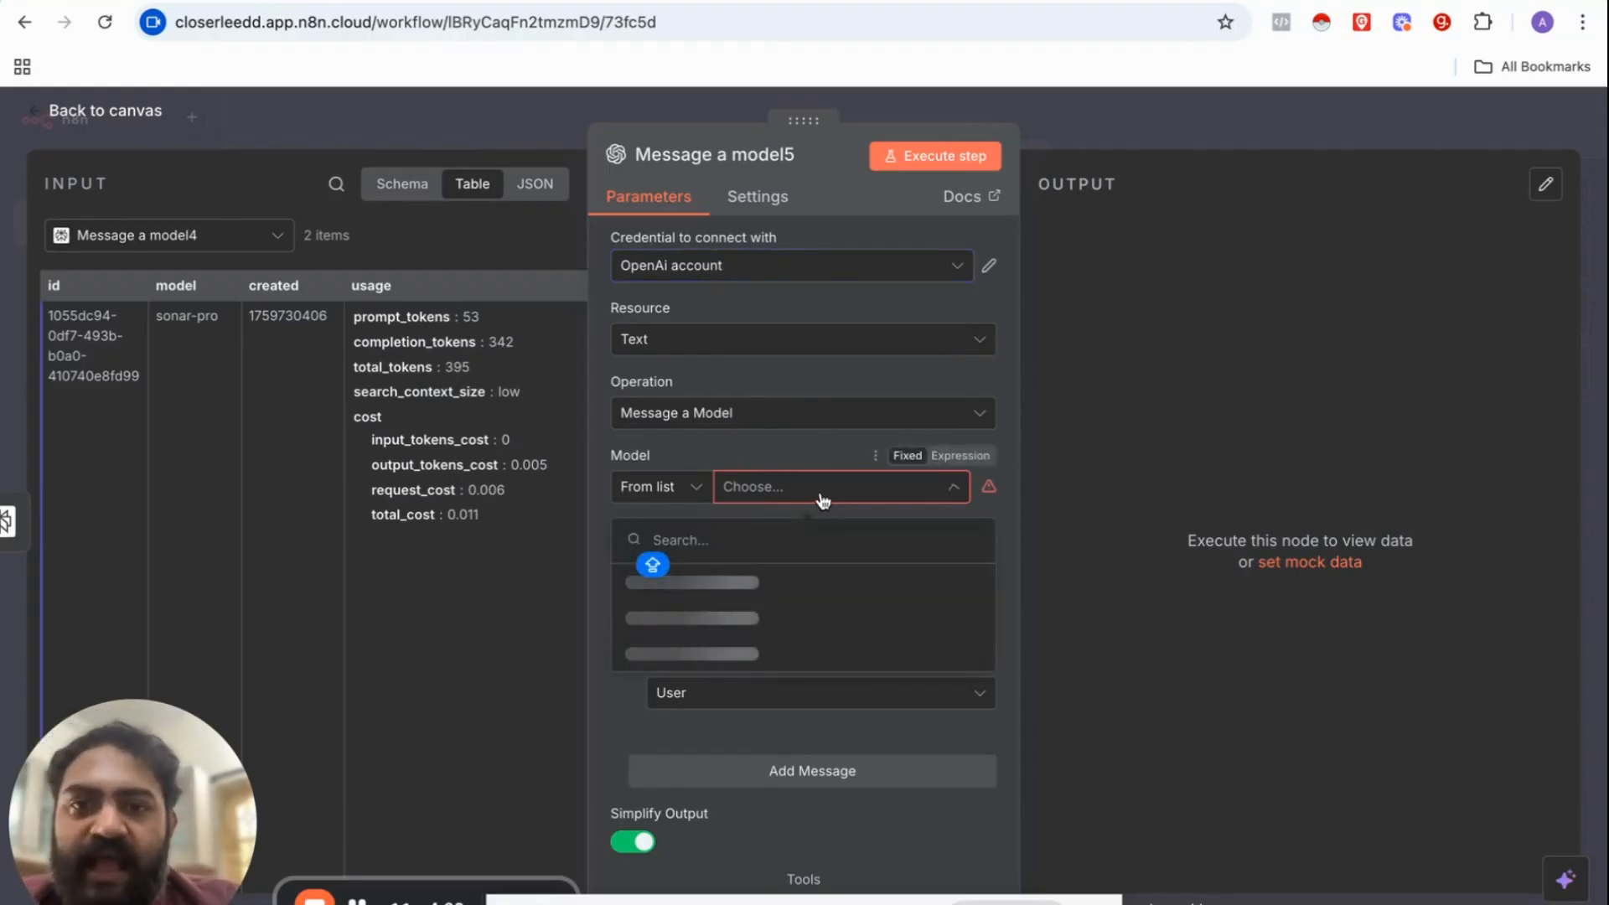
{"action": "type", "text": "4.1 MI"}
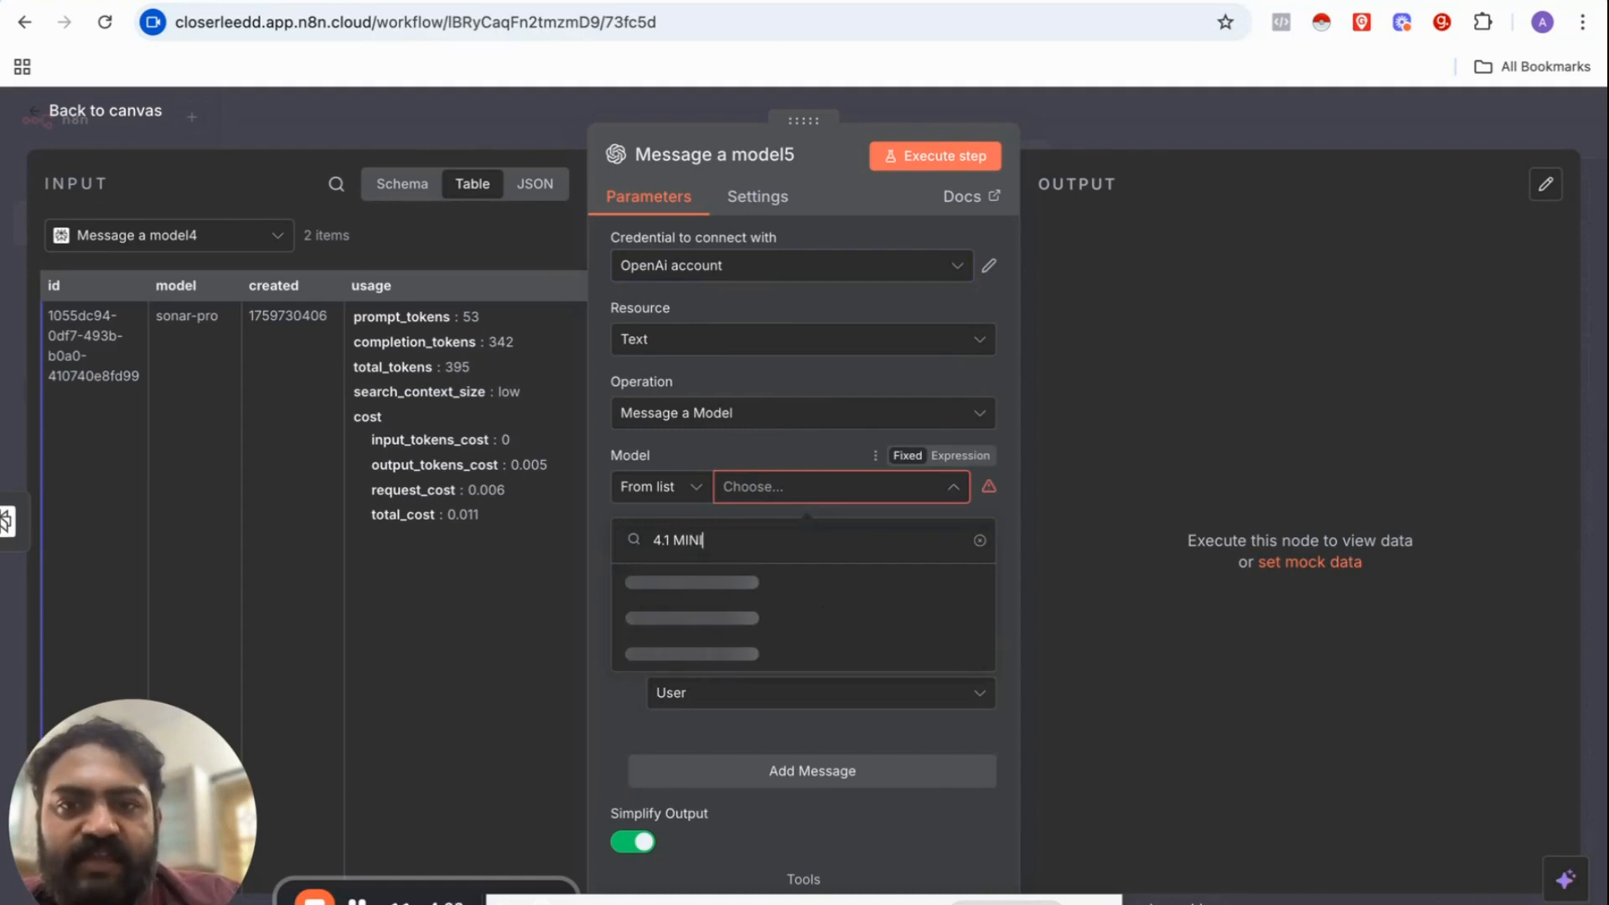
{"action": "type", "text": "NI"}
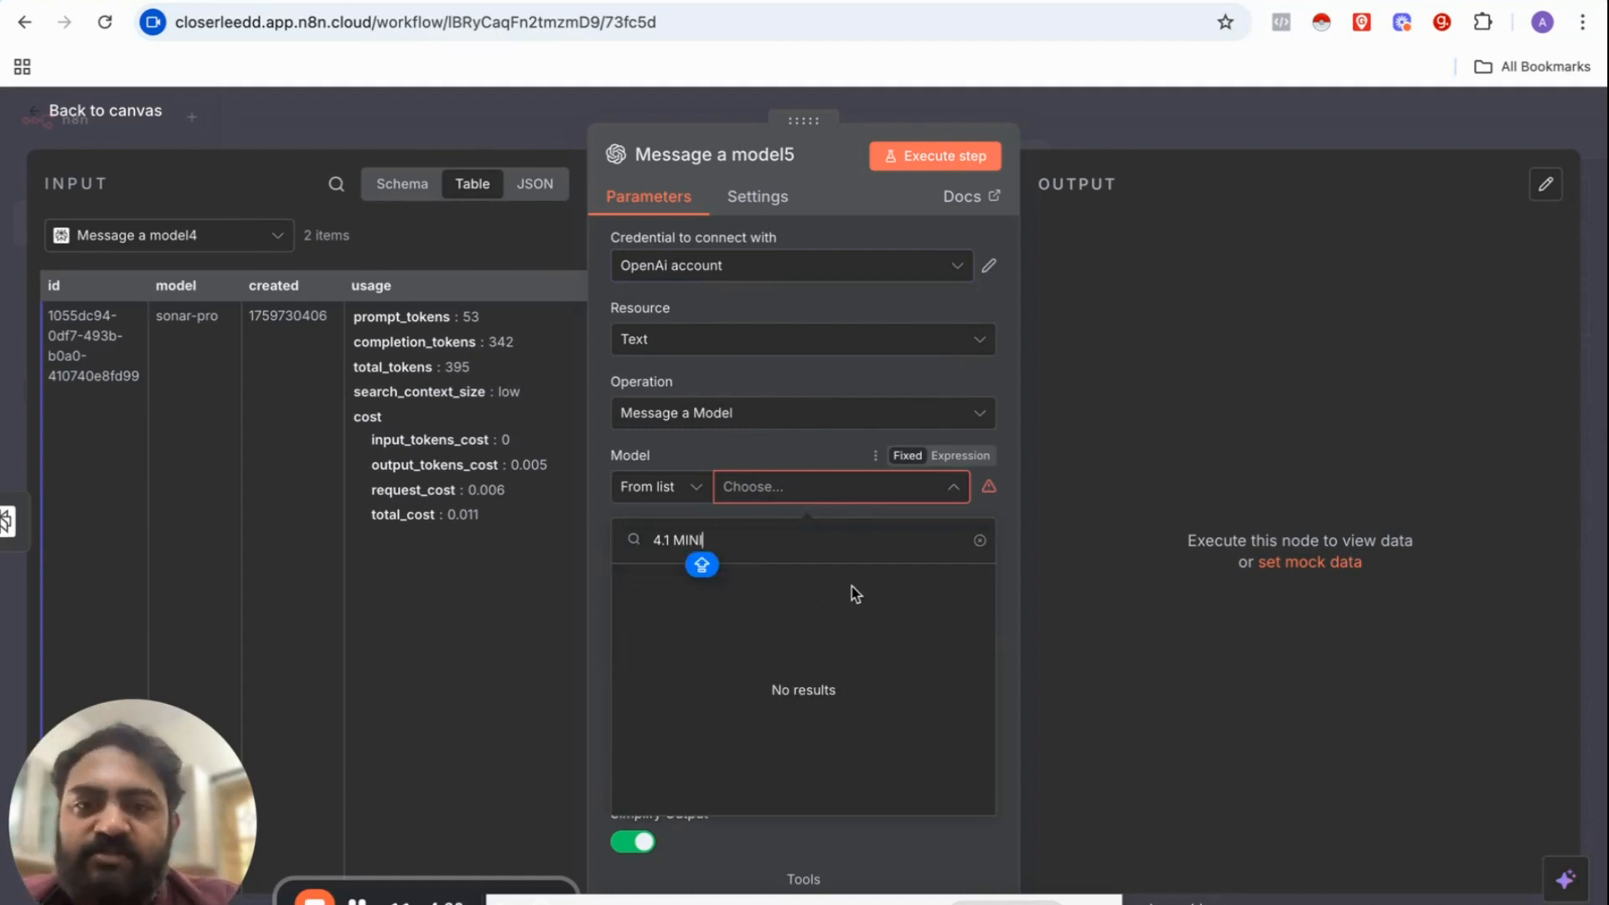
{"action": "key", "text": "BackSpace"}
{"action": "key", "text": "BackSpace"}
{"action": "key", "text": "BackSpace"}
{"action": "key", "text": "BackSpace"}
{"action": "key", "text": "BackSpace"}
{"action": "key", "text": "BackSpace"}
{"action": "key", "text": "BackSpace"}
{"action": "key", "text": "BackSpace"}
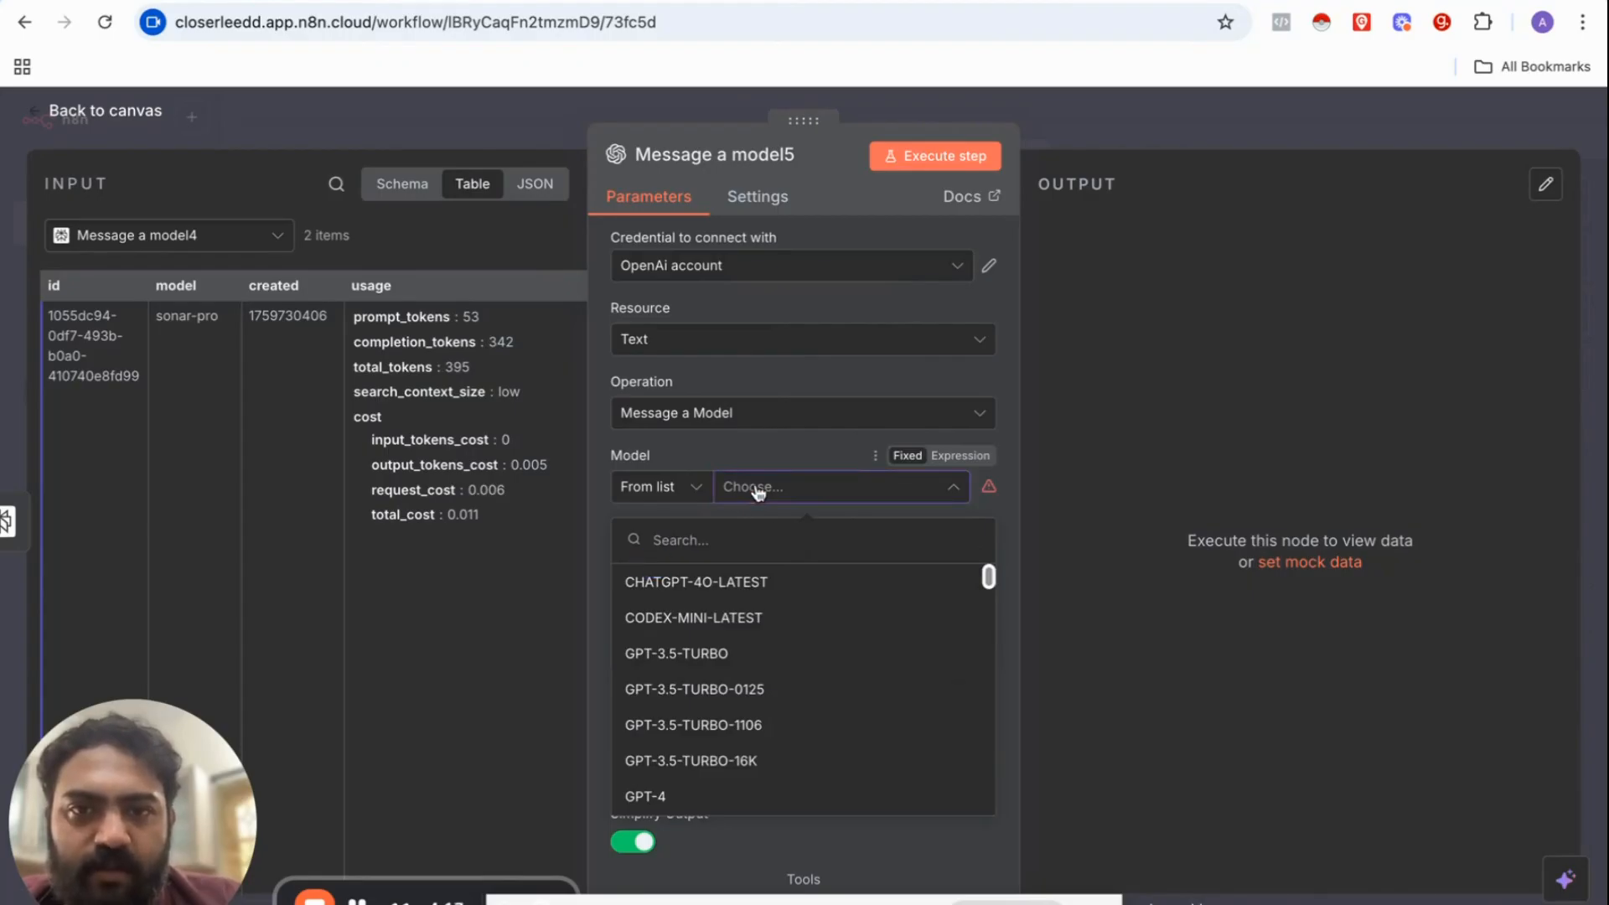
{"action": "left_click", "coordinate": [708, 519]}
{"action": "left_click", "coordinate": [793, 449]}
{"action": "left_click", "coordinate": [810, 493]}
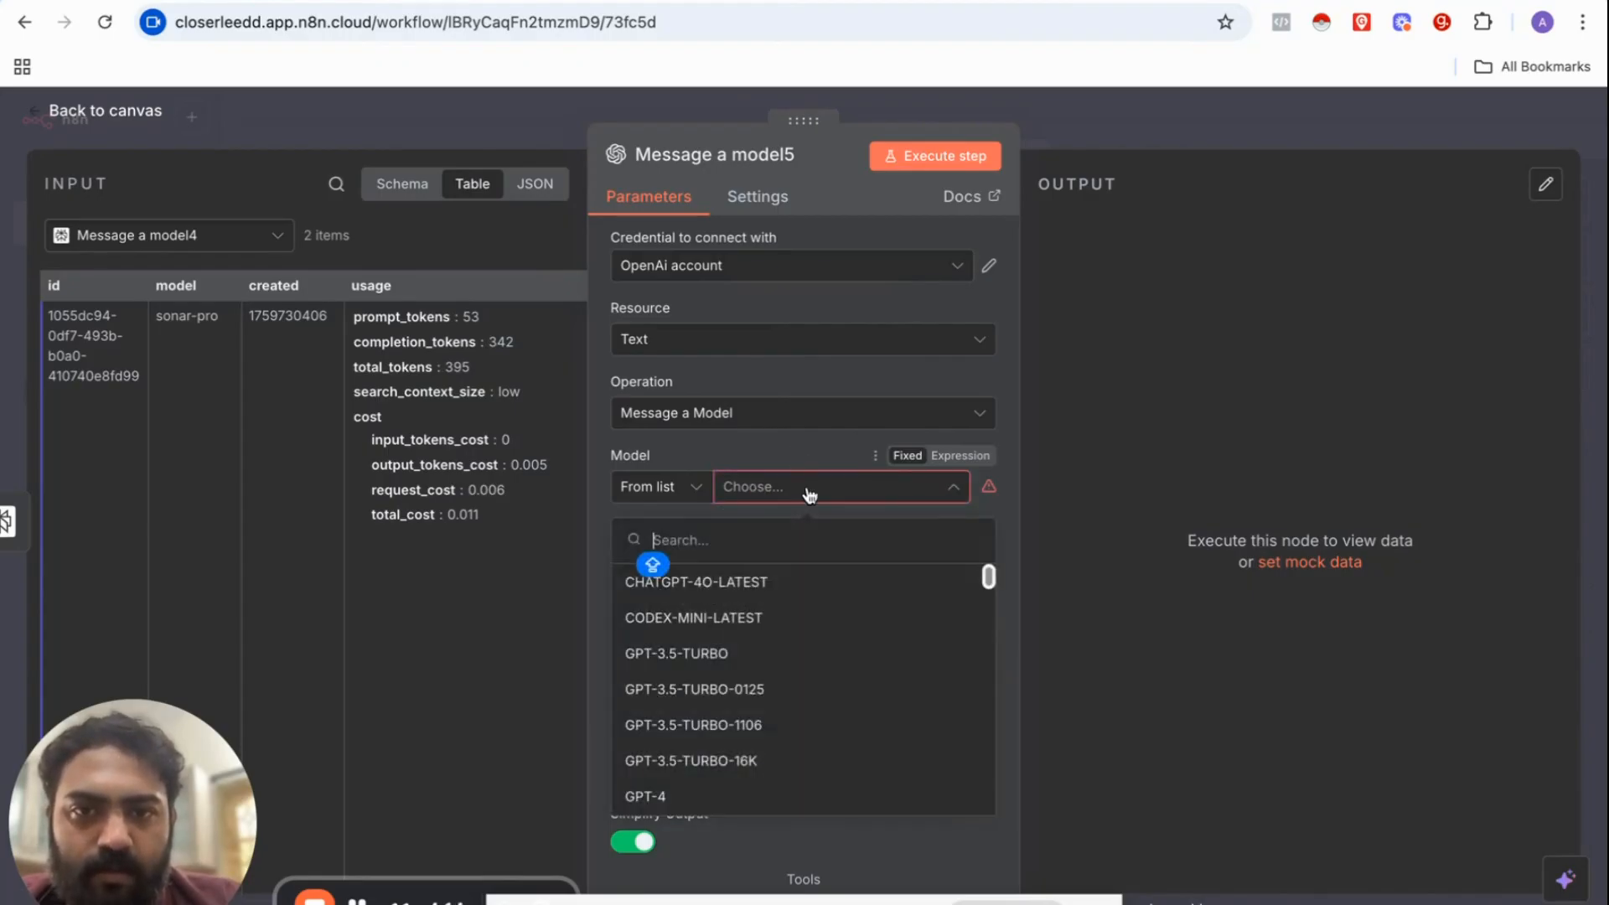
{"action": "type", "text": "4.1"}
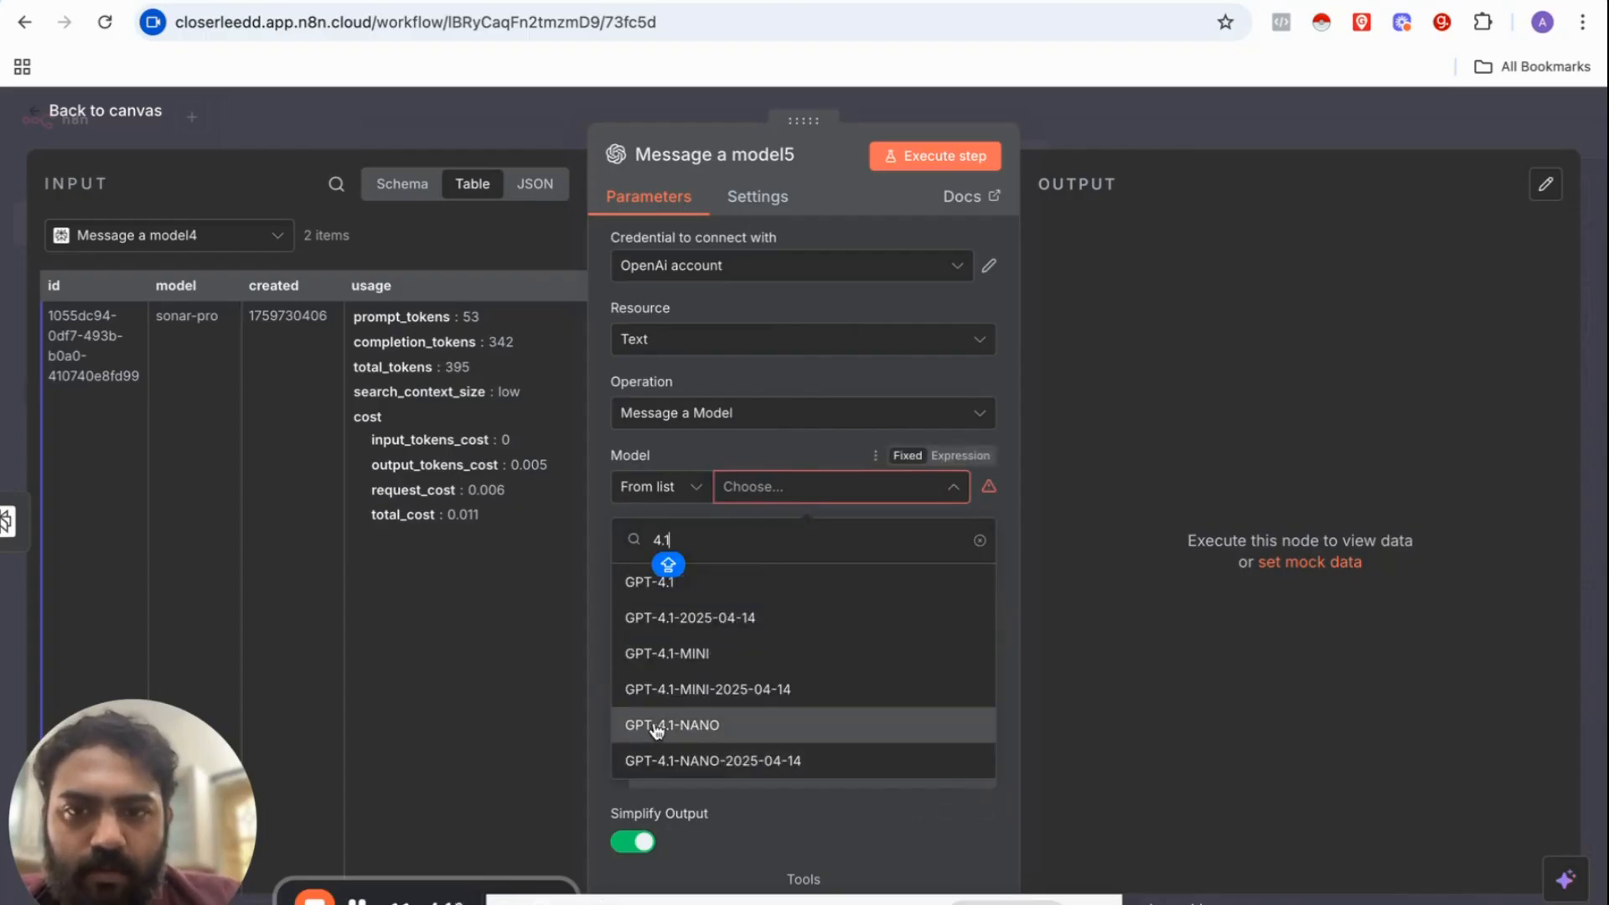
{"action": "left_click", "coordinate": [668, 661]}
{"action": "left_click", "coordinate": [699, 607]}
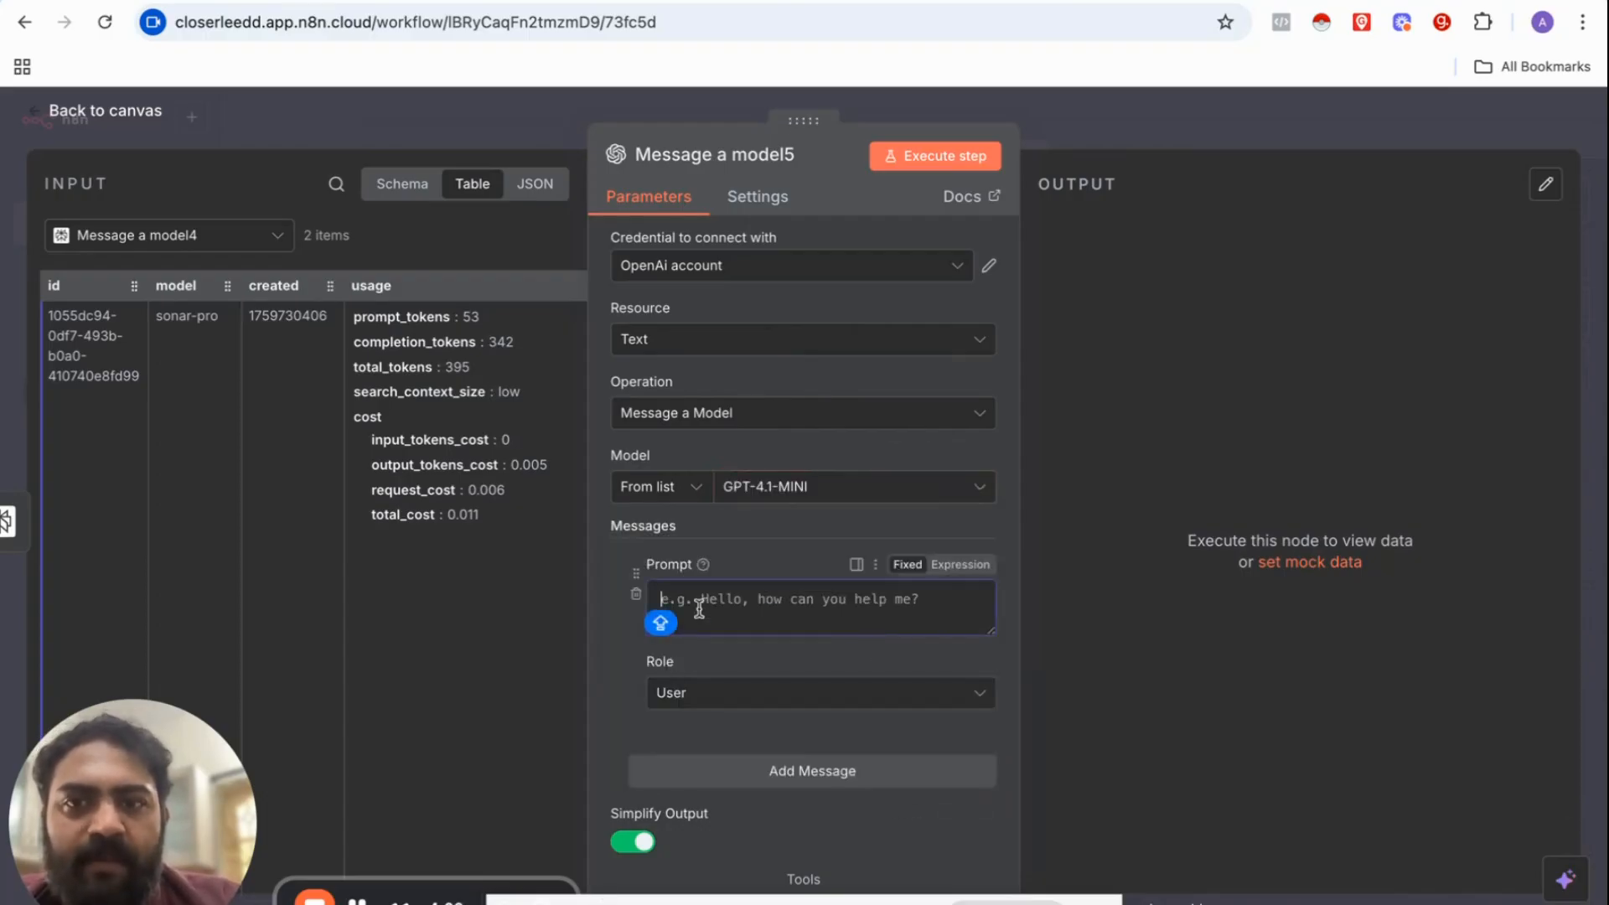
Step: Write the ICP-checker prompt from {{ $json.choices[0].message.content }}, answering GOOD FIT or BAD FIT
{"action": "scroll", "coordinate": [491, 469], "scroll_direction": "right", "scroll_amount": 5}
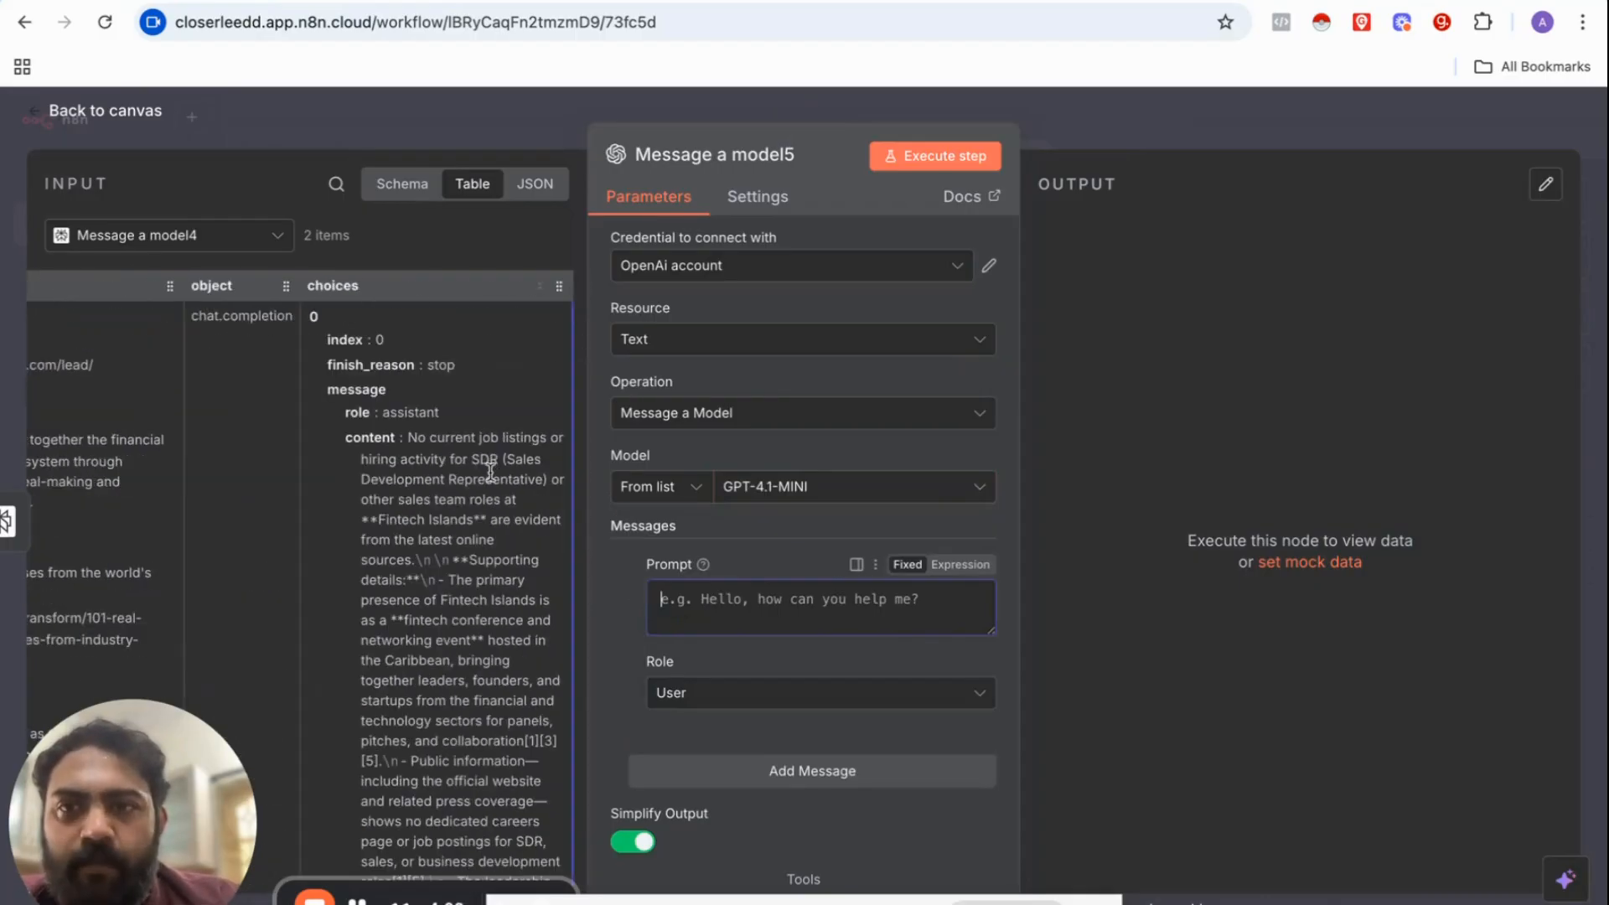
{"action": "scroll", "coordinate": [490, 473], "scroll_direction": "down", "scroll_amount": 1}
{"action": "scroll", "coordinate": [490, 472], "scroll_direction": "down", "scroll_amount": 1}
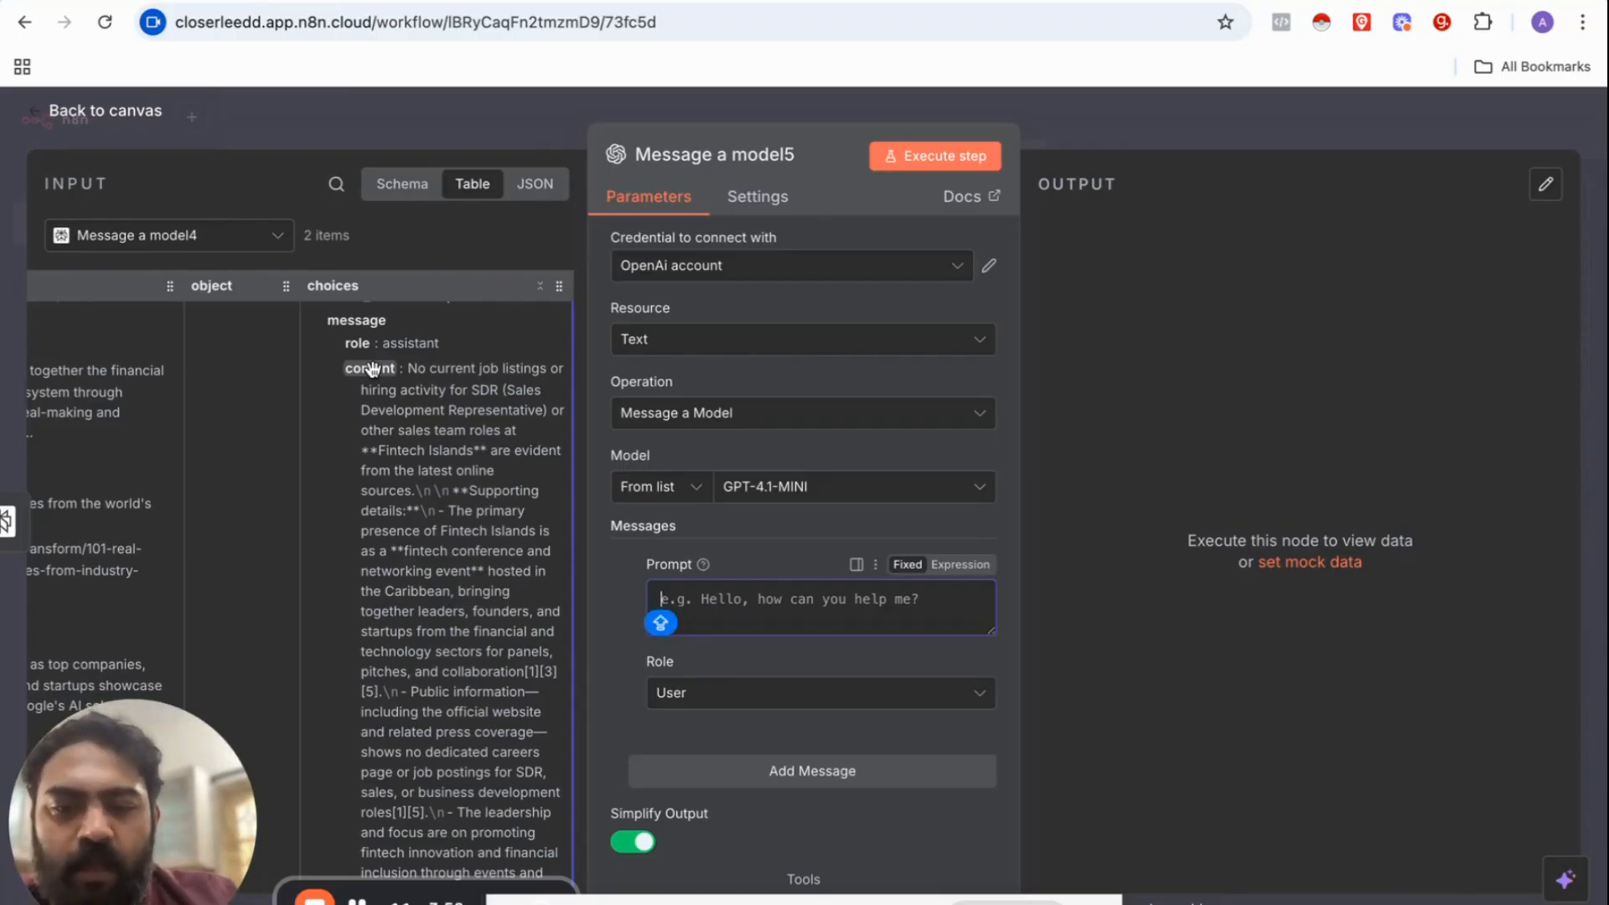
{"action": "type", "text": "Yopu"}
{"action": "key", "text": "BackSpace"}
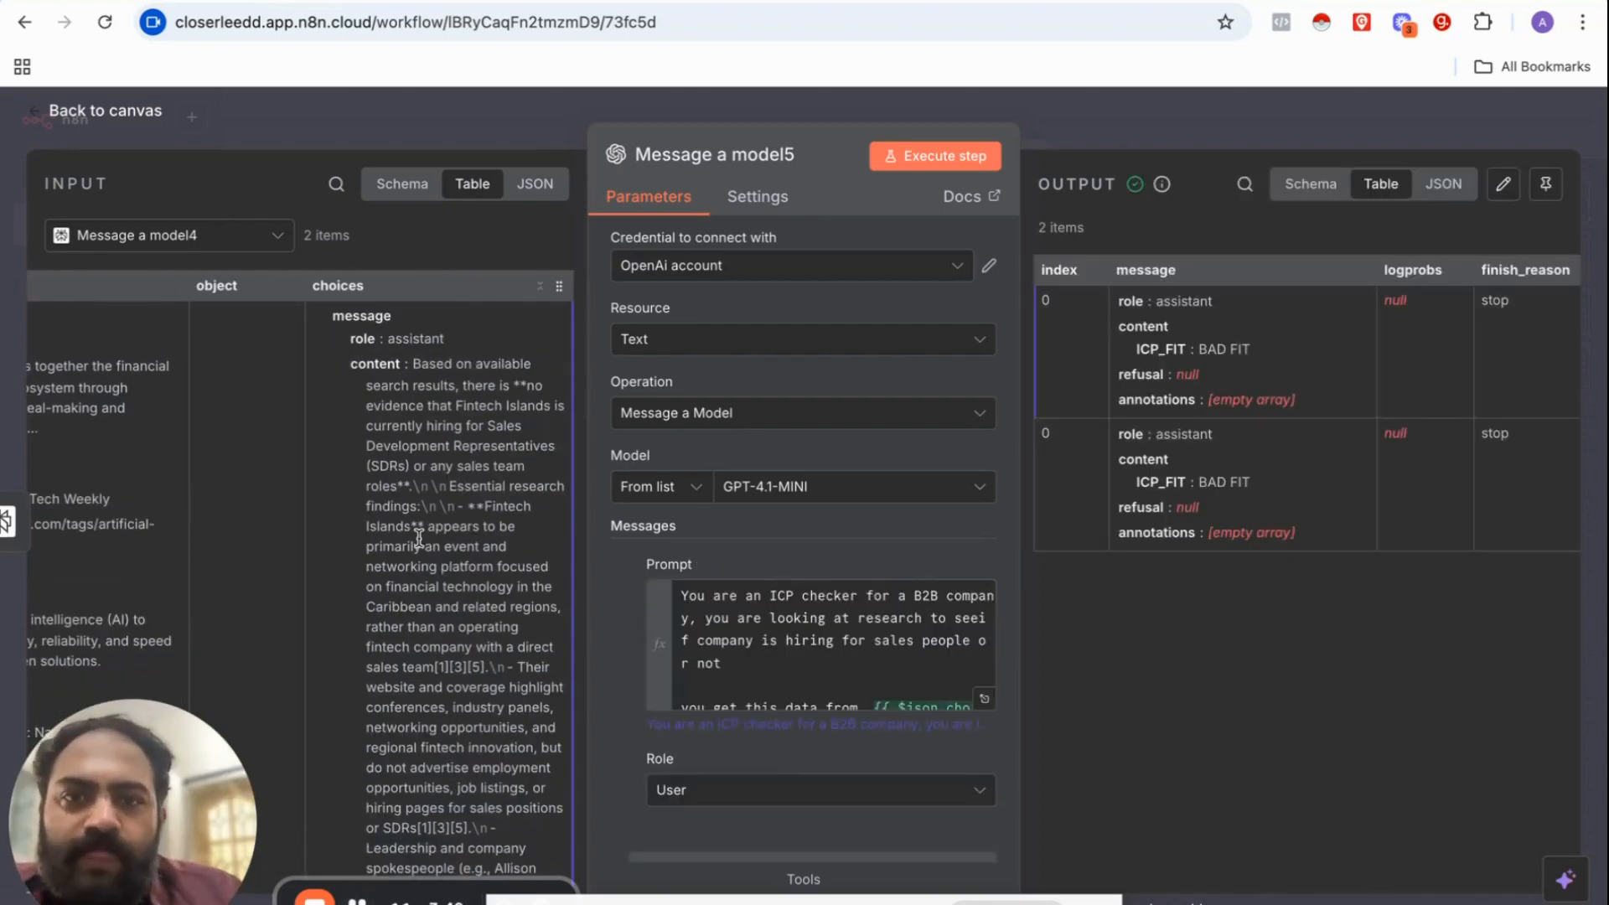
{"action": "left_click", "coordinate": [984, 696]}
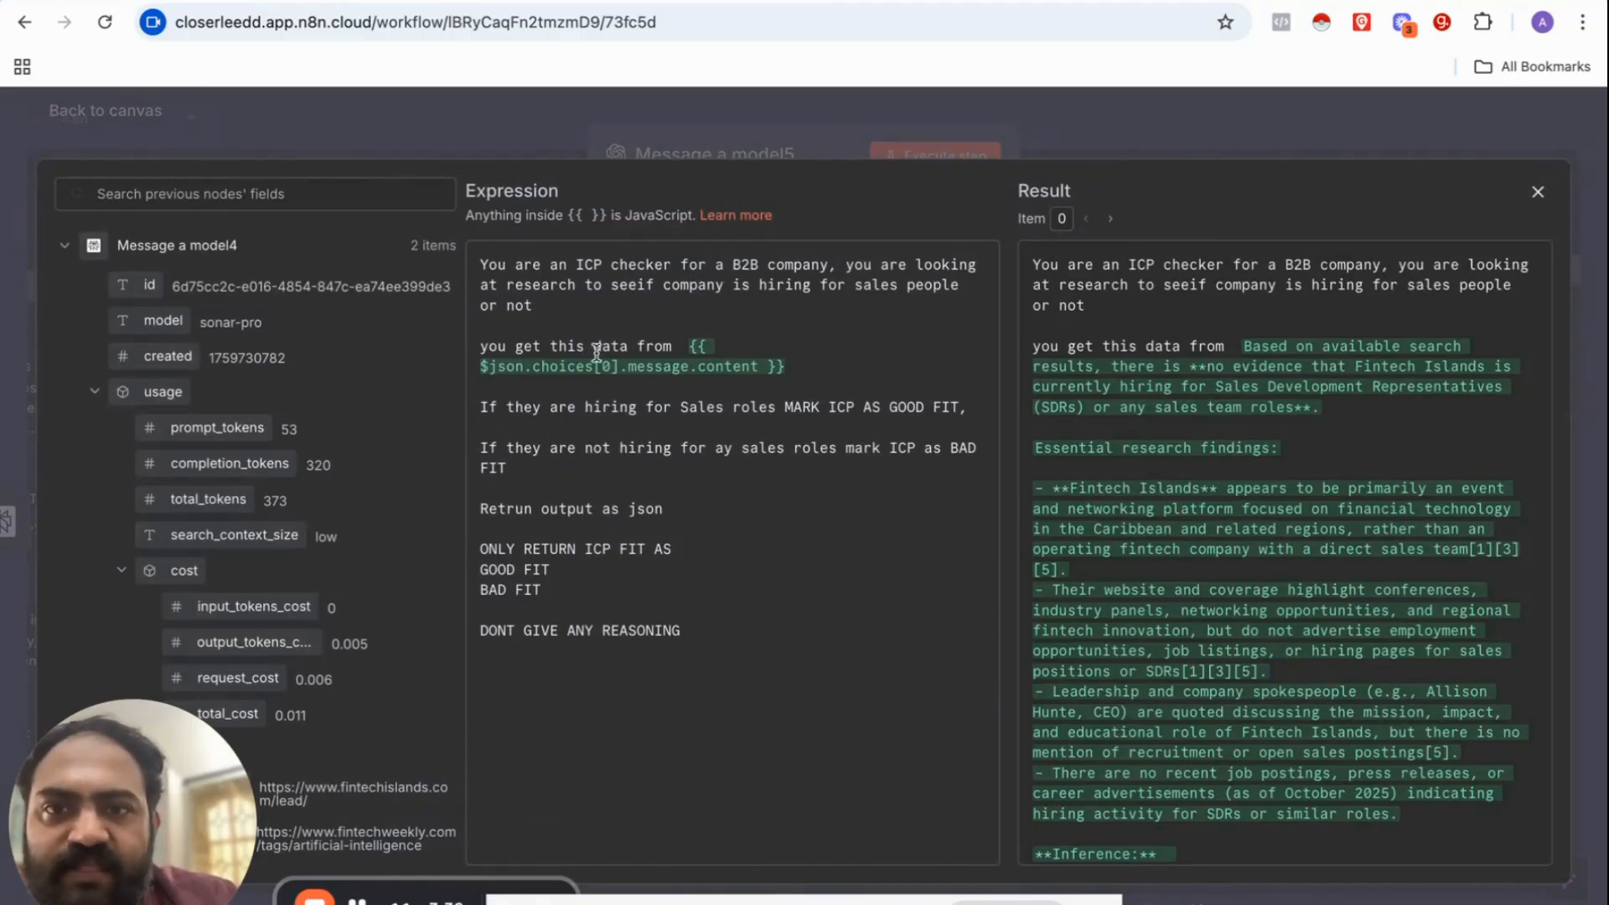
Step: Browse the research fields and insert the content field into Message a model5's prompt
{"action": "scroll", "coordinate": [276, 406], "scroll_direction": "down", "scroll_amount": 10}
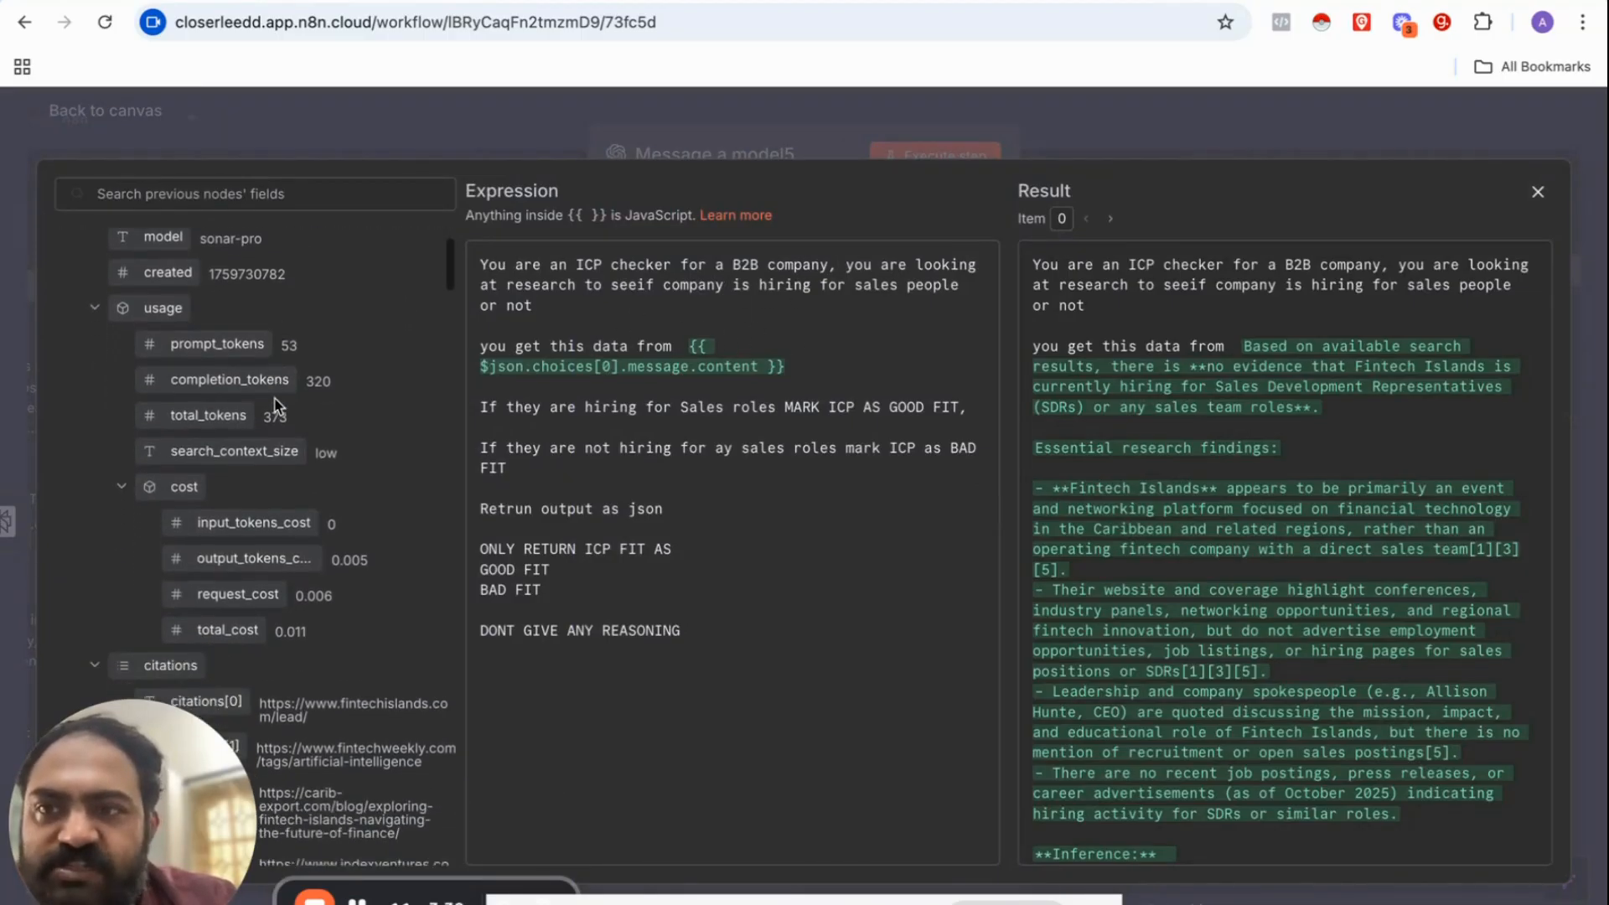
{"action": "scroll", "coordinate": [275, 397], "scroll_direction": "down", "scroll_amount": 10}
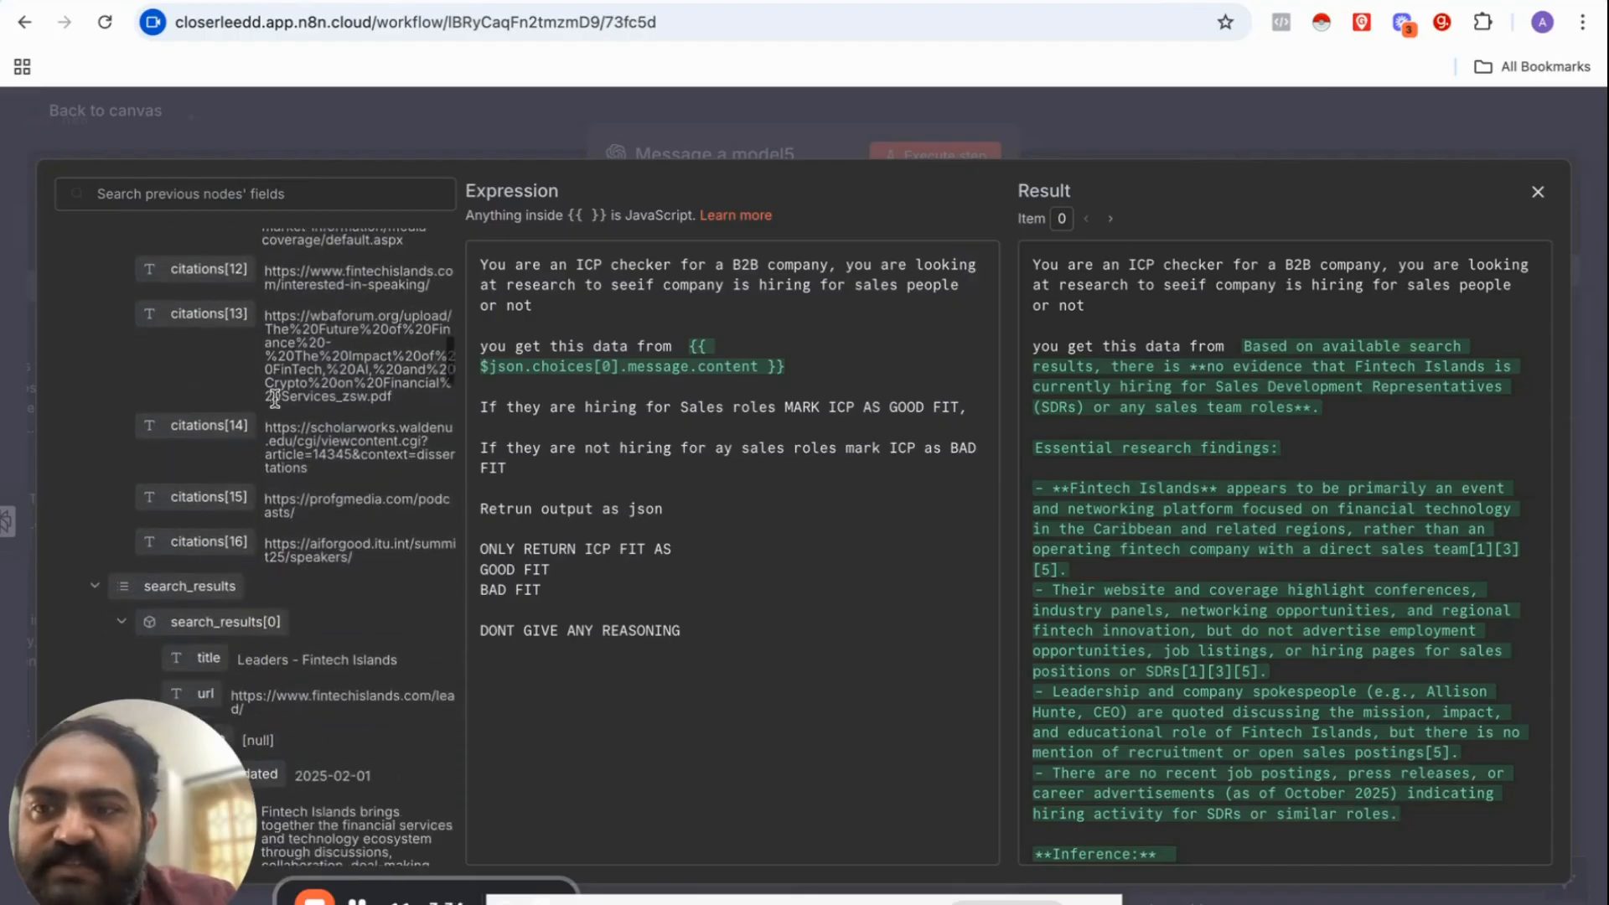
{"action": "scroll", "coordinate": [275, 397], "scroll_direction": "down", "scroll_amount": 10}
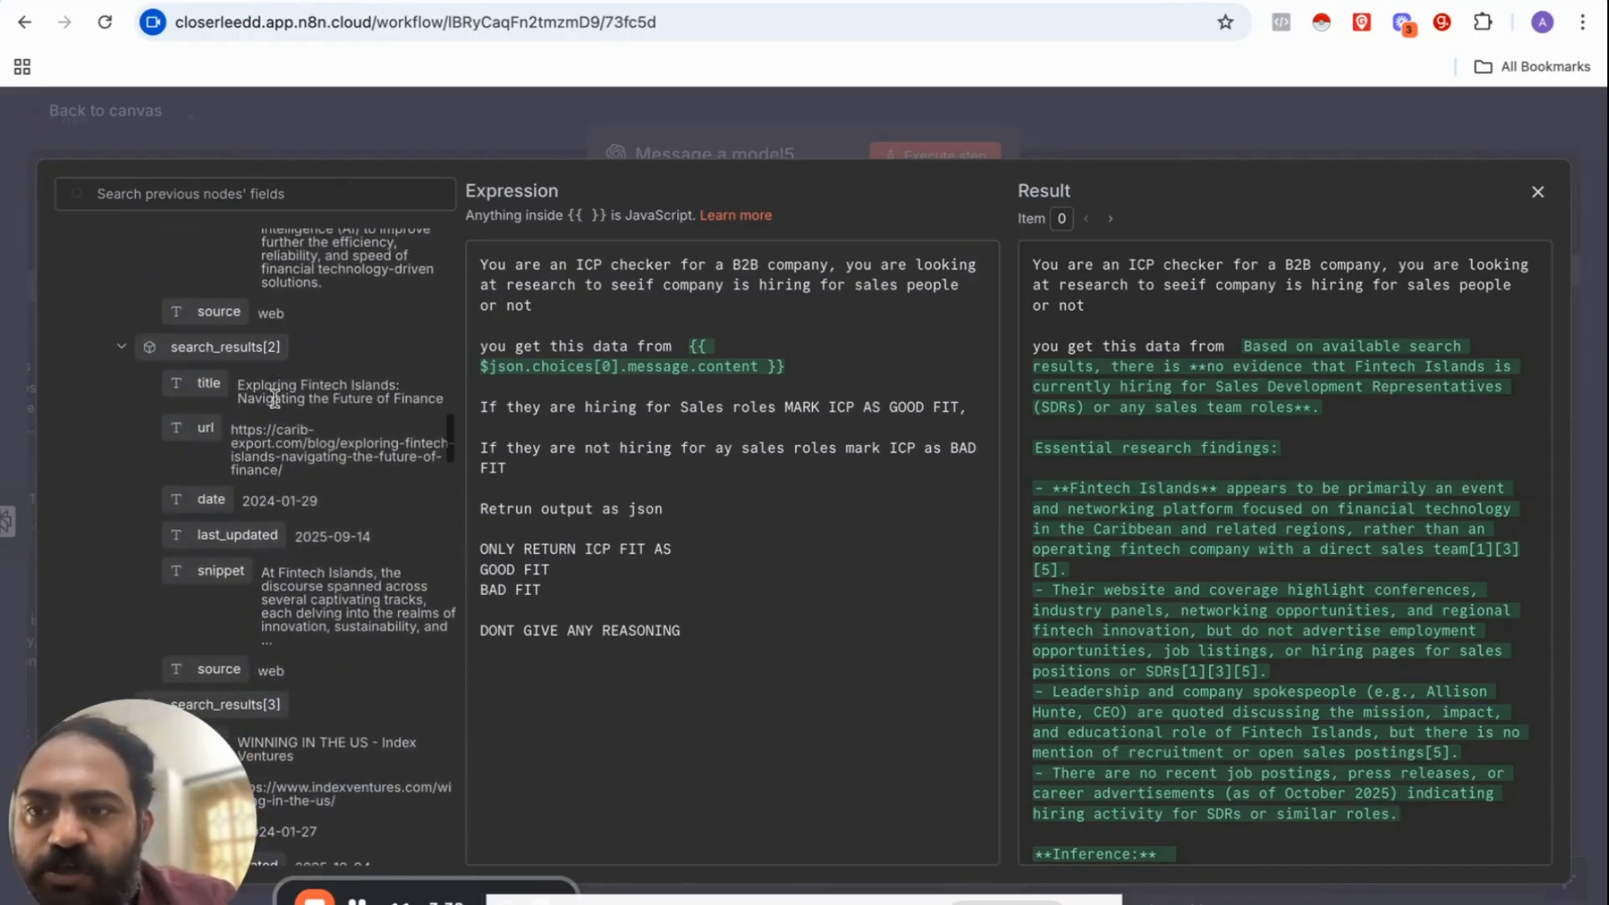
{"action": "scroll", "coordinate": [274, 397], "scroll_direction": "down", "scroll_amount": 10}
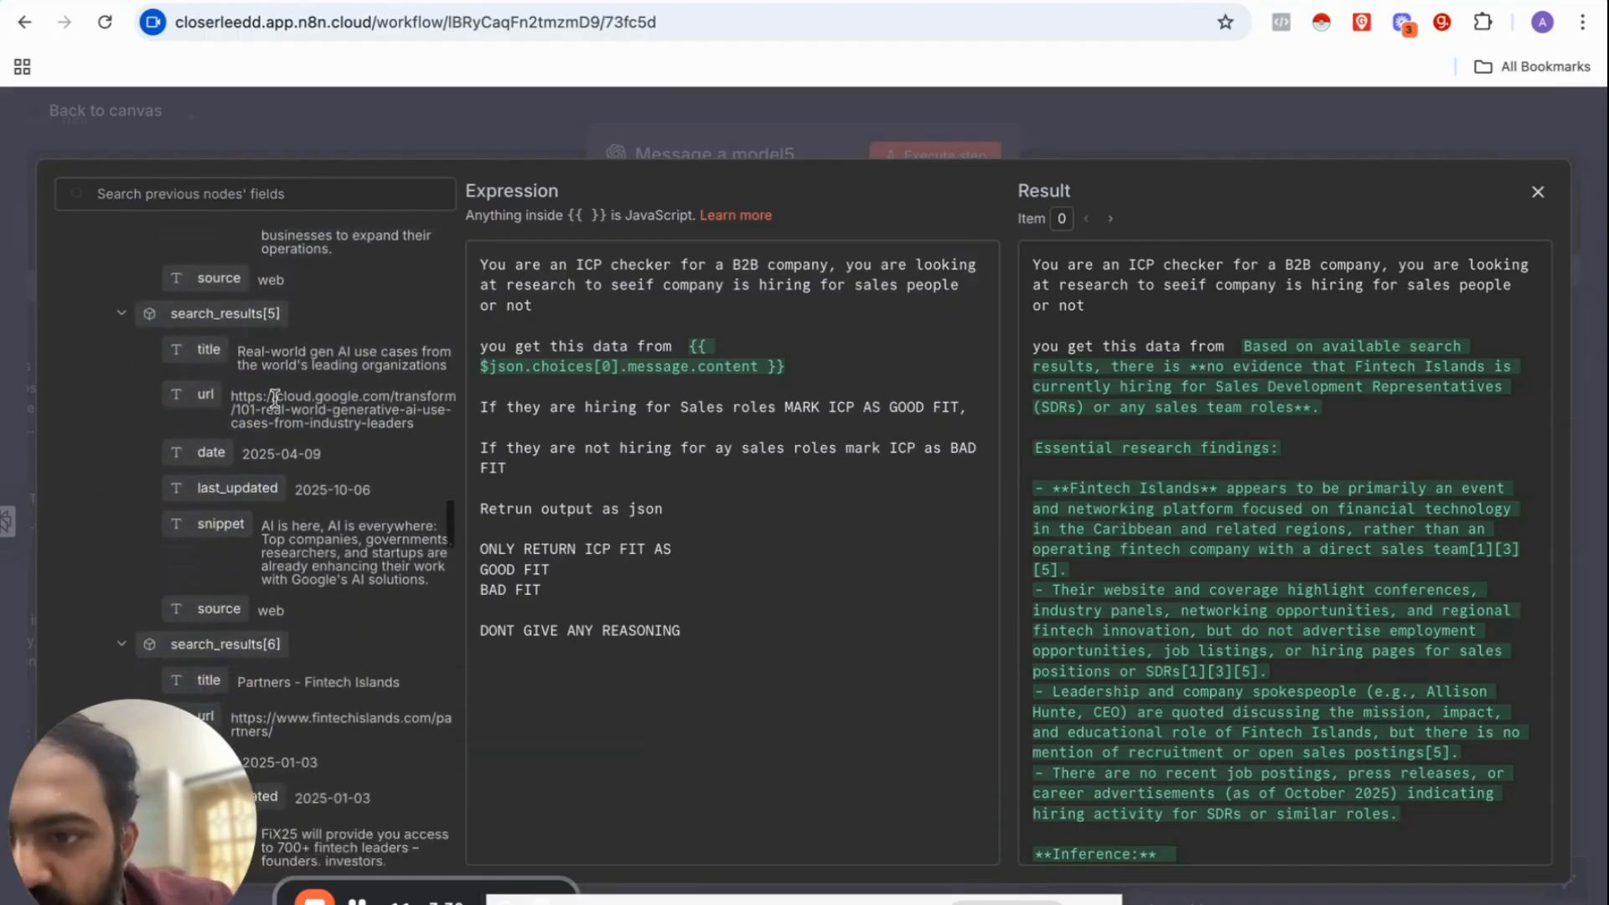
{"action": "scroll", "coordinate": [279, 407], "scroll_direction": "down", "scroll_amount": 2}
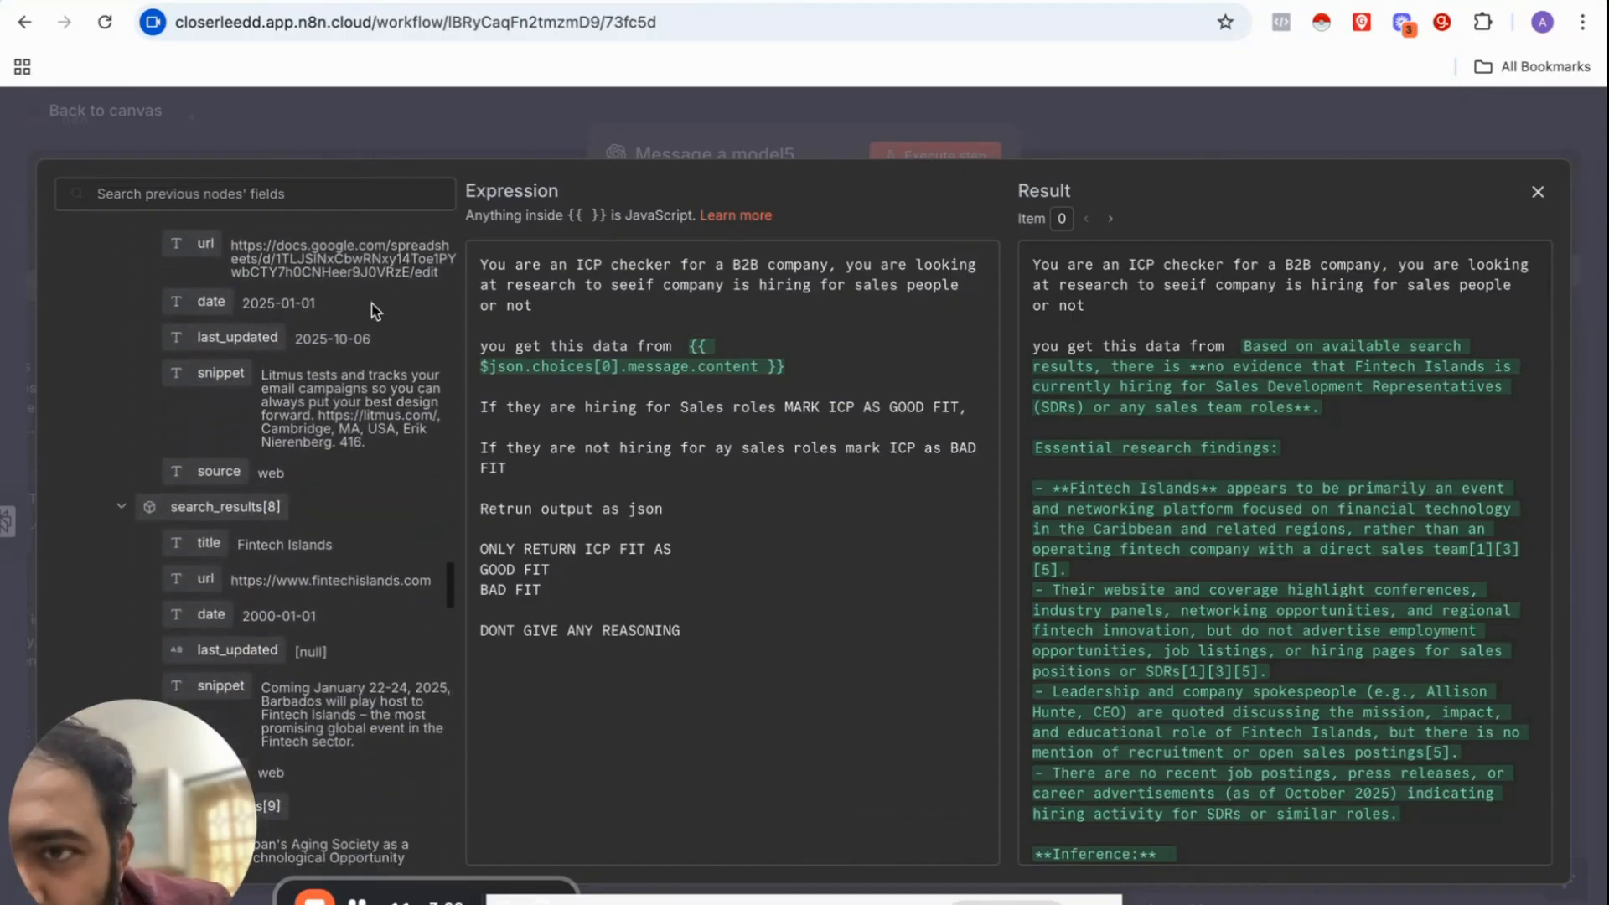
{"action": "left_click", "coordinate": [471, 146]}
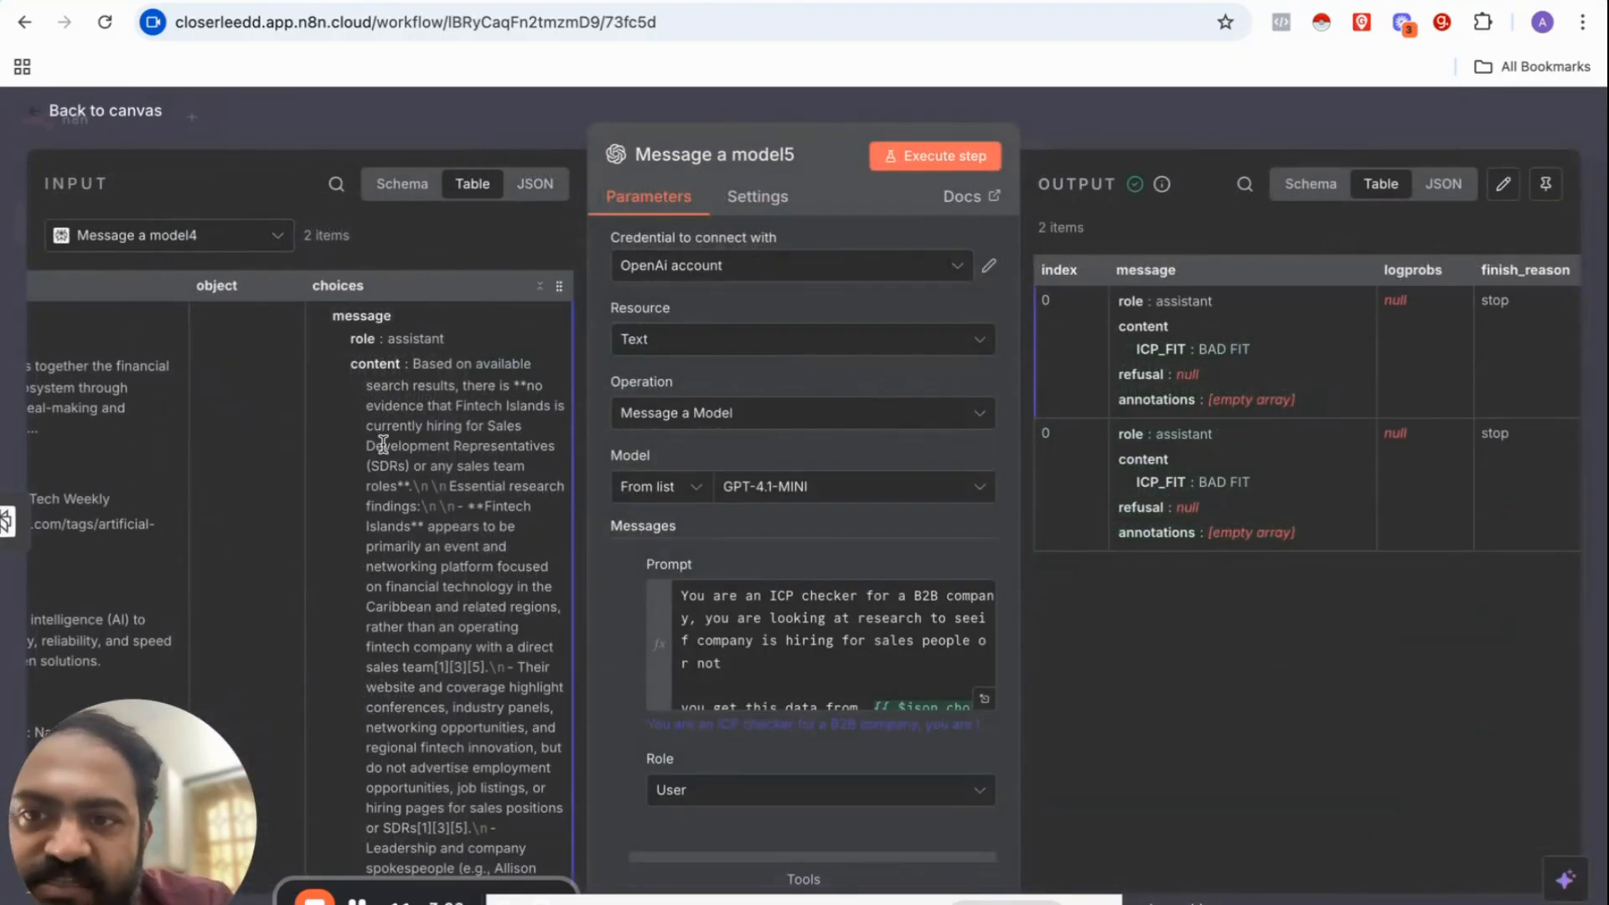
{"action": "mouse_move", "coordinate": [364, 363]}
{"action": "left_mouse_down"}
{"action": "mouse_move", "coordinate": [415, 362]}
{"action": "mouse_move", "coordinate": [847, 709]}
{"action": "mouse_move", "coordinate": [278, 344]}
{"action": "mouse_move", "coordinate": [335, 362]}
{"action": "left_mouse_up"}
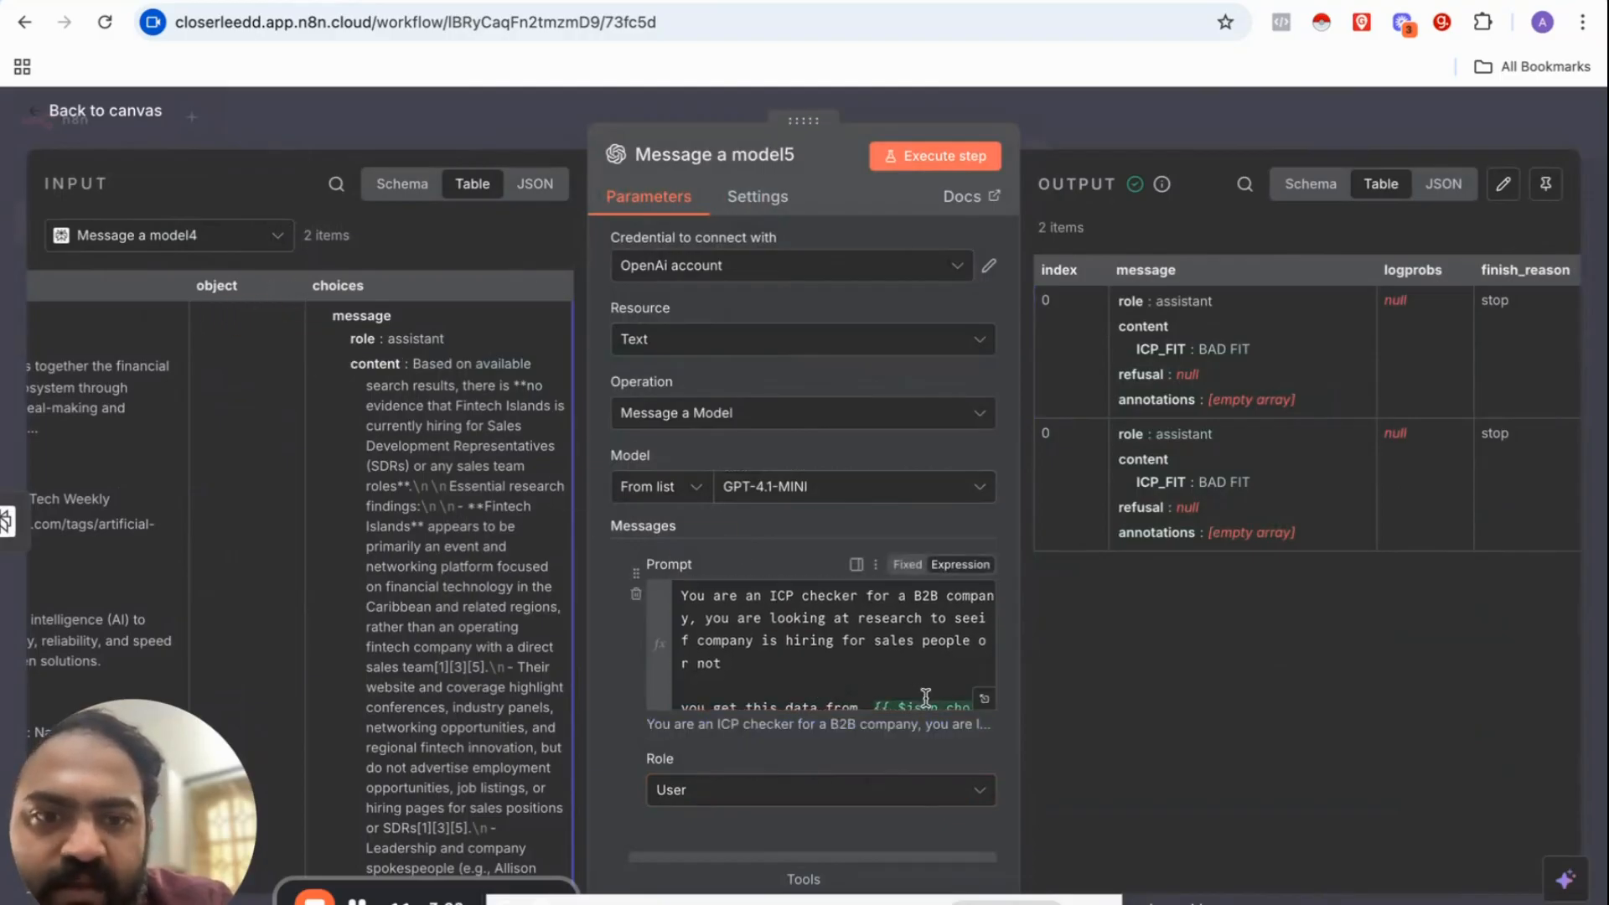
Step: Check the resolved prompt and the JSON output returning ICP_FIT: BAD FIT
{"action": "left_click", "coordinate": [984, 699]}
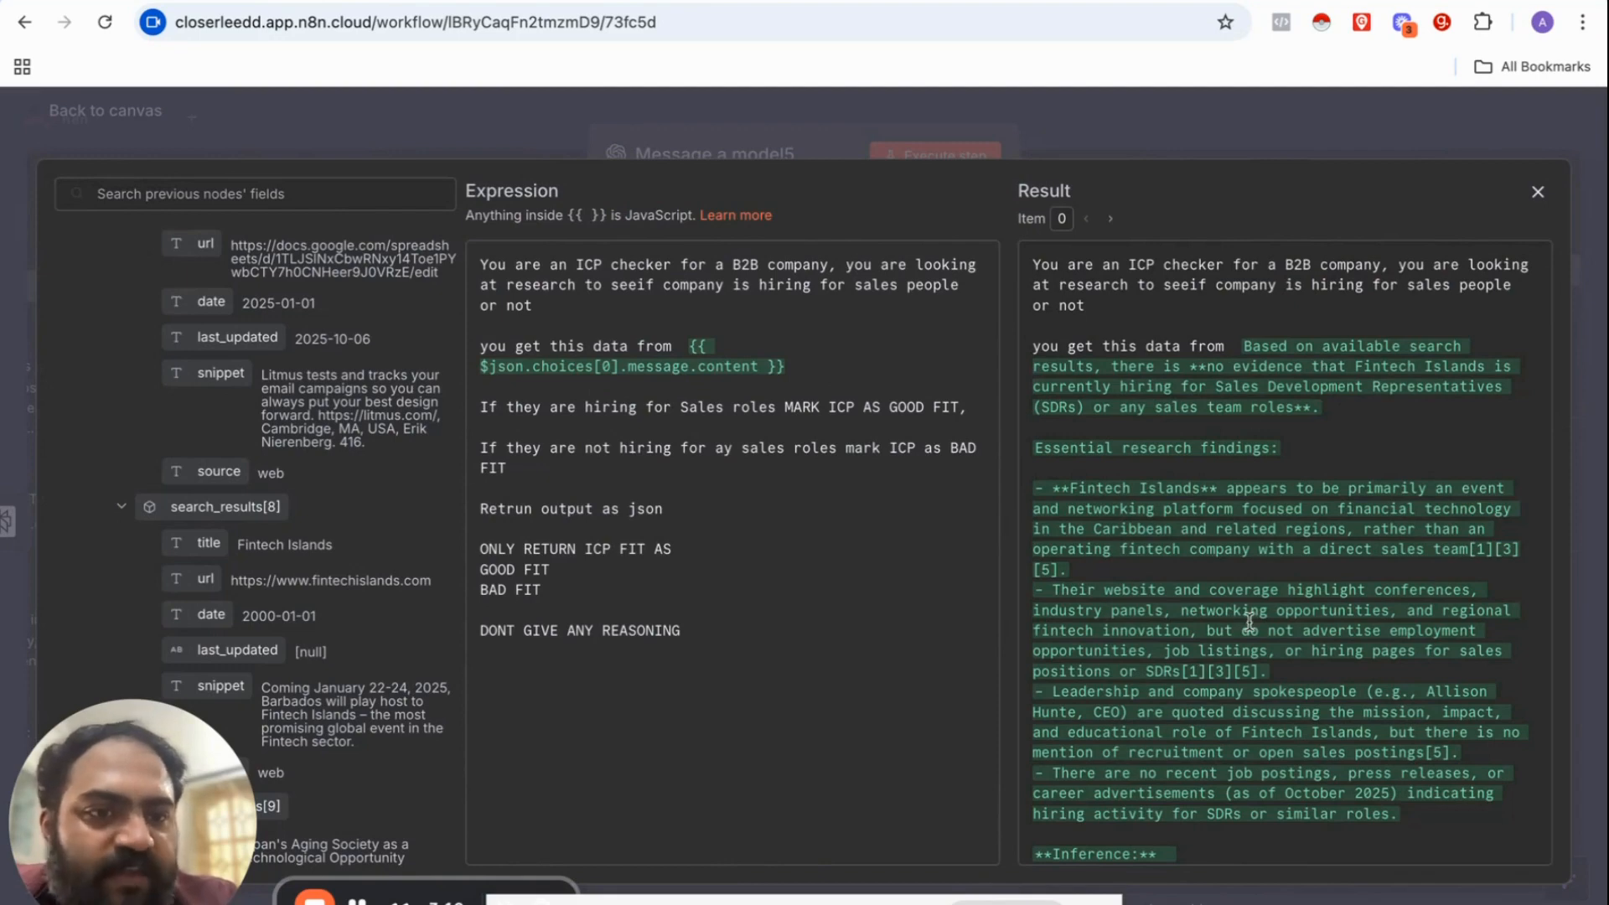
{"action": "scroll", "coordinate": [1249, 621], "scroll_direction": "down", "scroll_amount": 3}
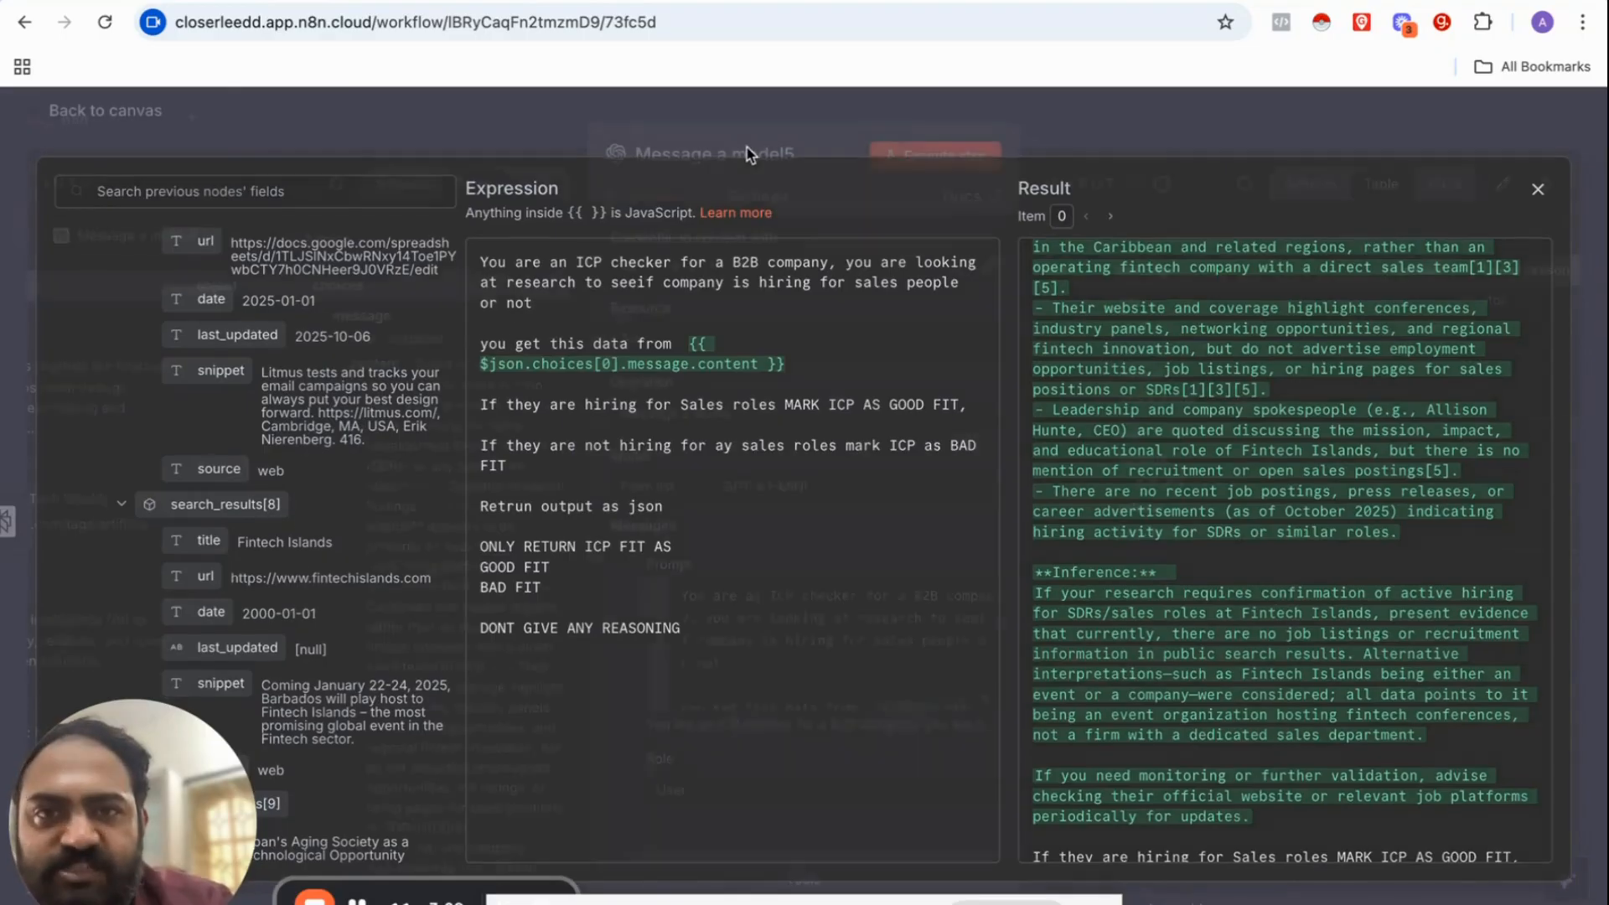
{"action": "left_click", "coordinate": [750, 154]}
{"action": "scroll", "coordinate": [669, 548], "scroll_direction": "down", "scroll_amount": 5}
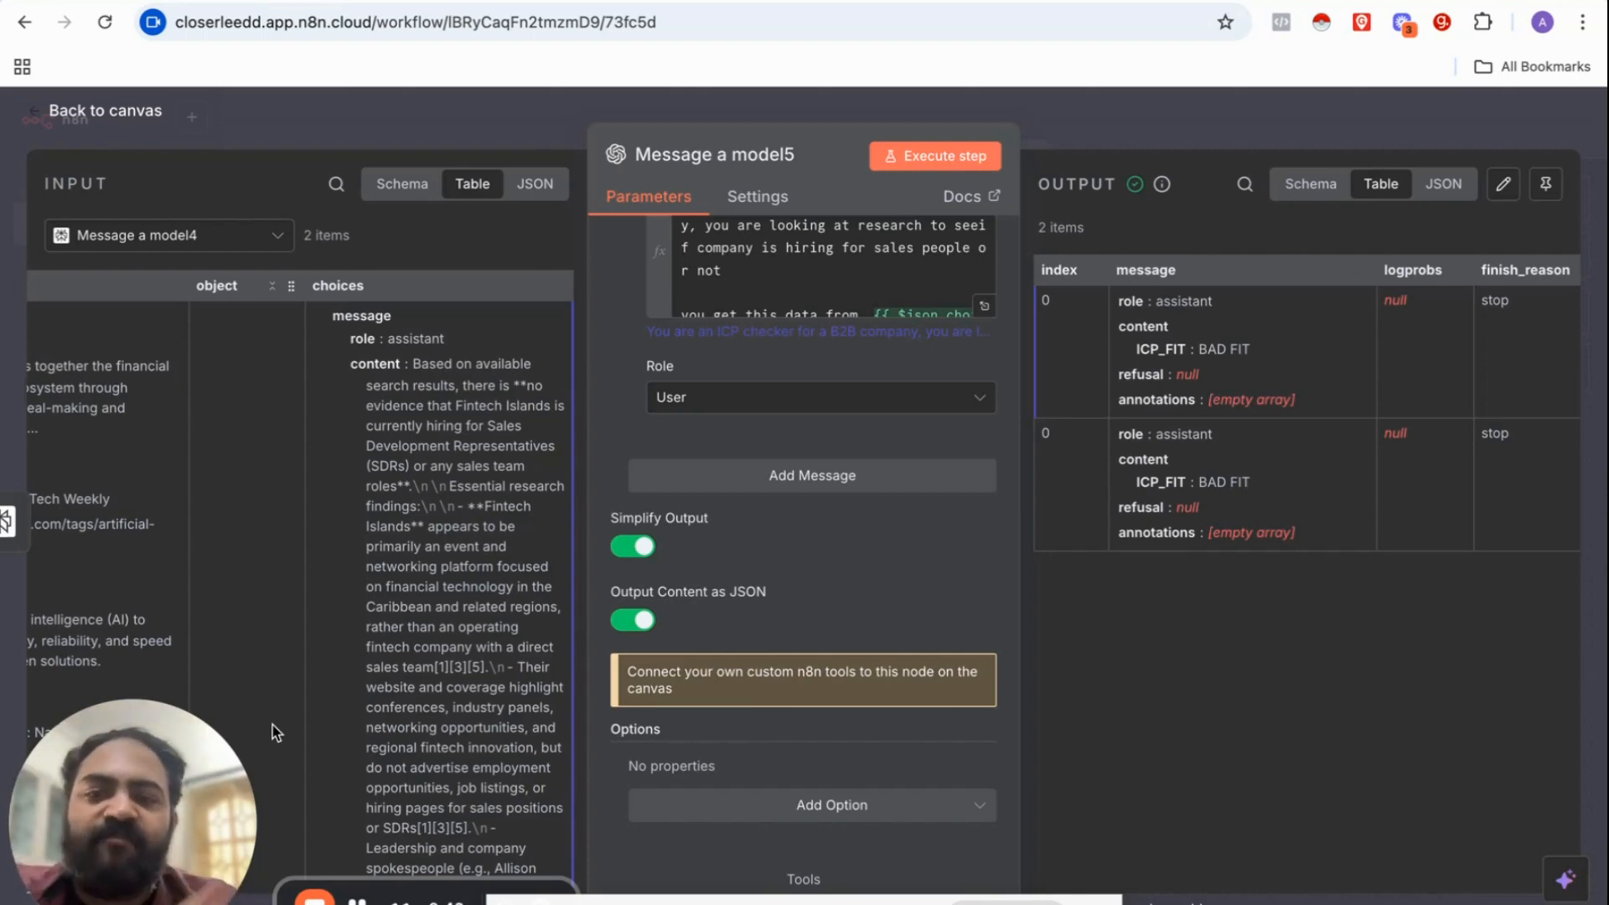
Step: Add a Data table Upsert row(s) node after the OpenAI model
{"action": "key", "text": "Escape"}
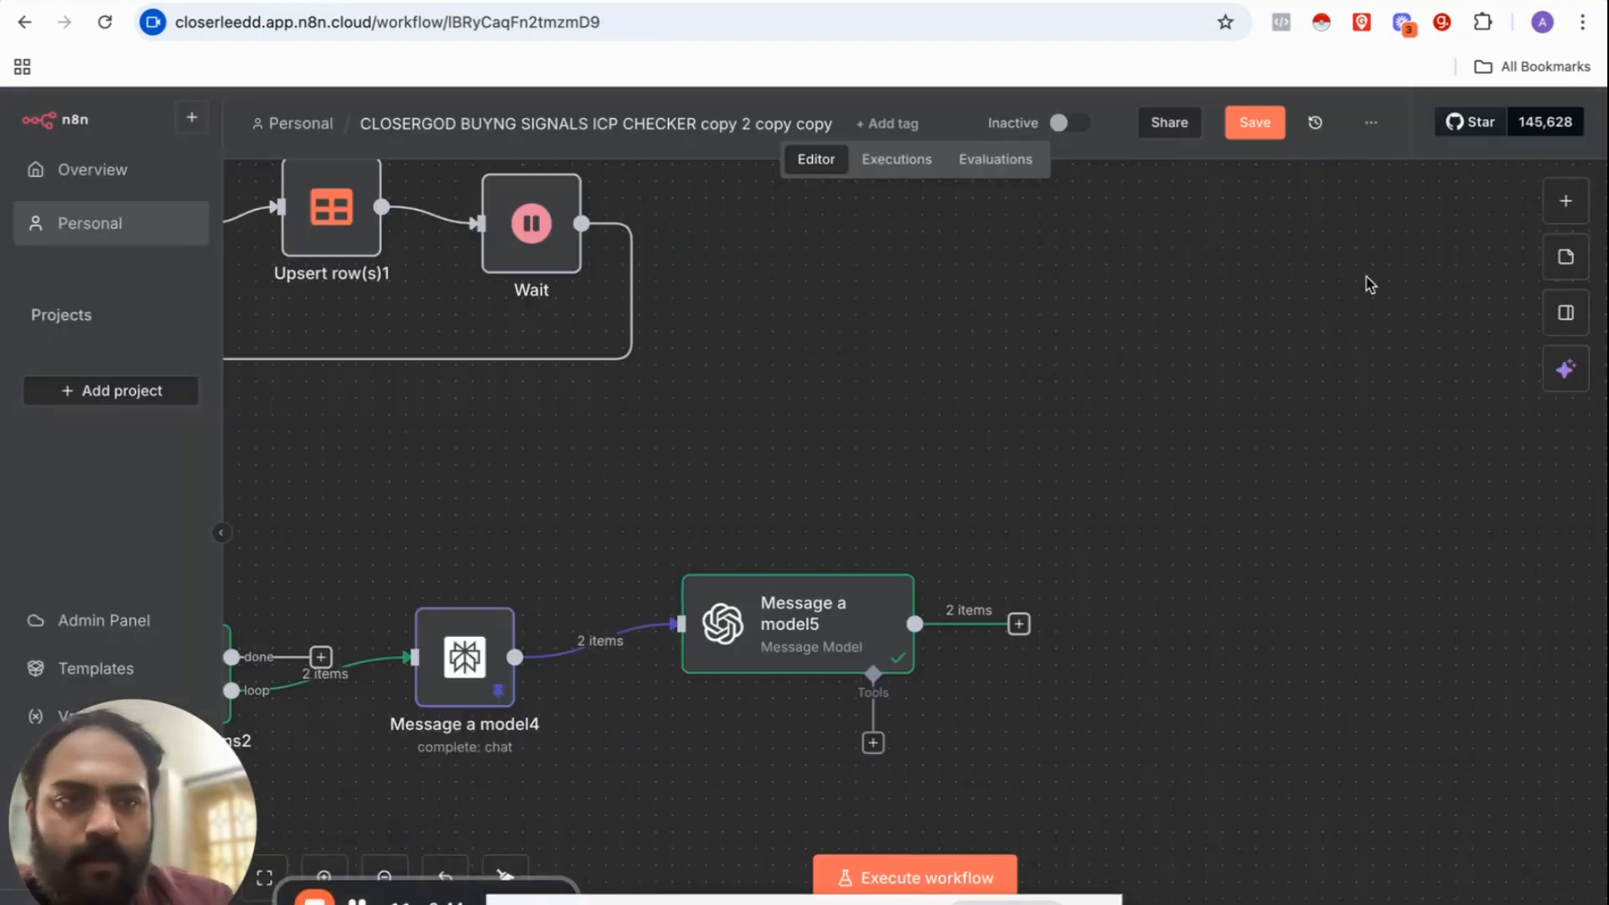
{"action": "left_click", "coordinate": [1579, 219]}
{"action": "type", "text": "DTA"}
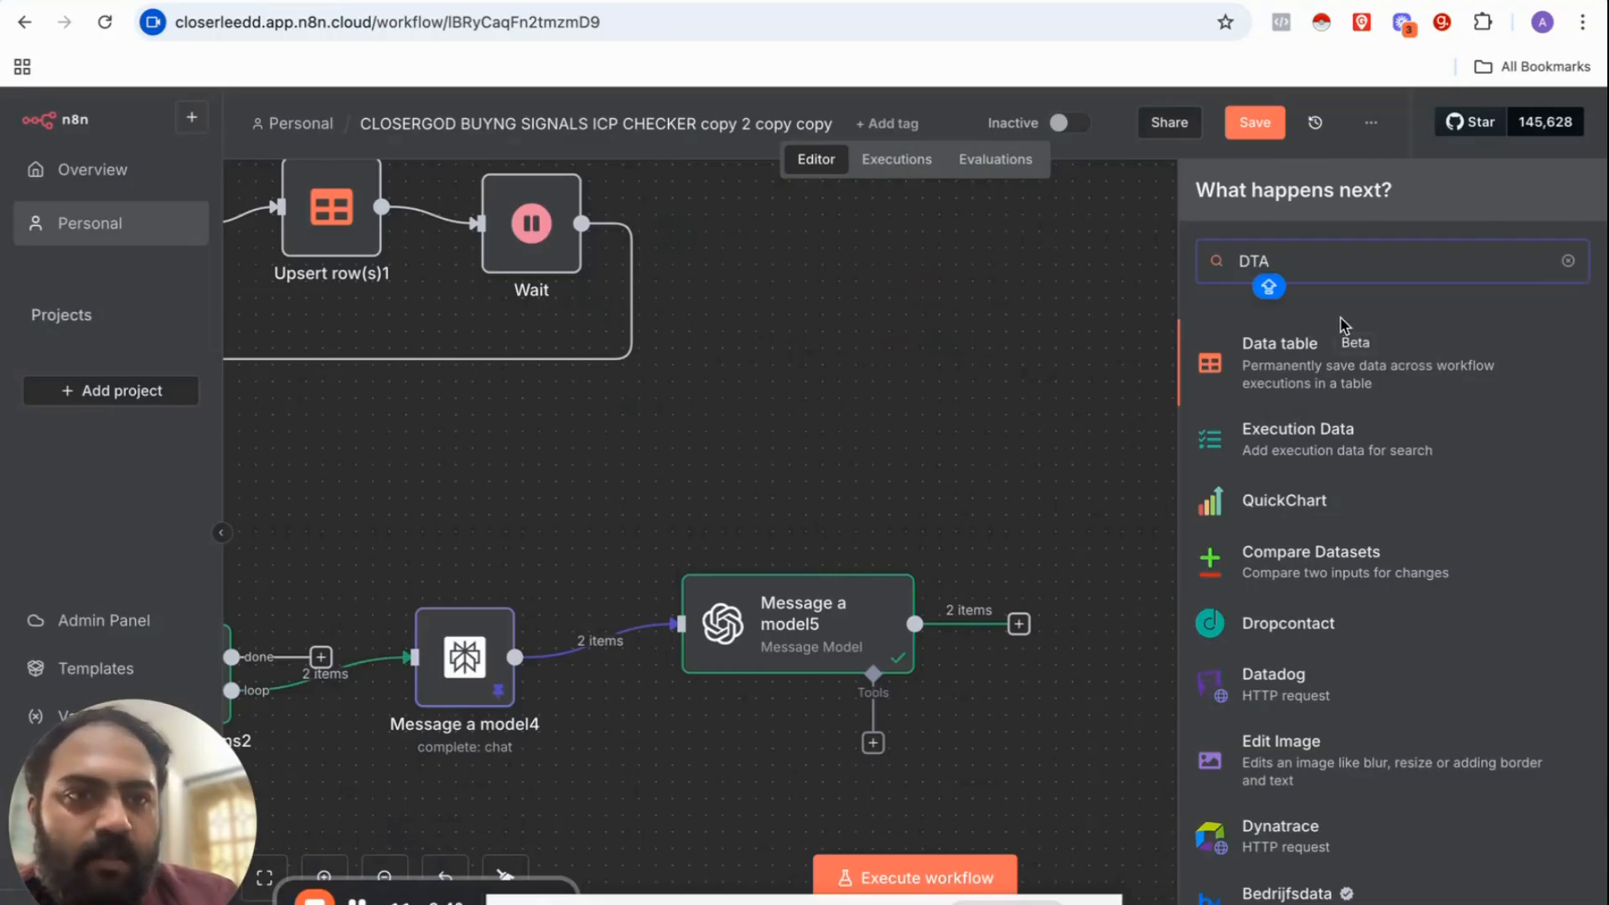
{"action": "left_click", "coordinate": [1282, 385]}
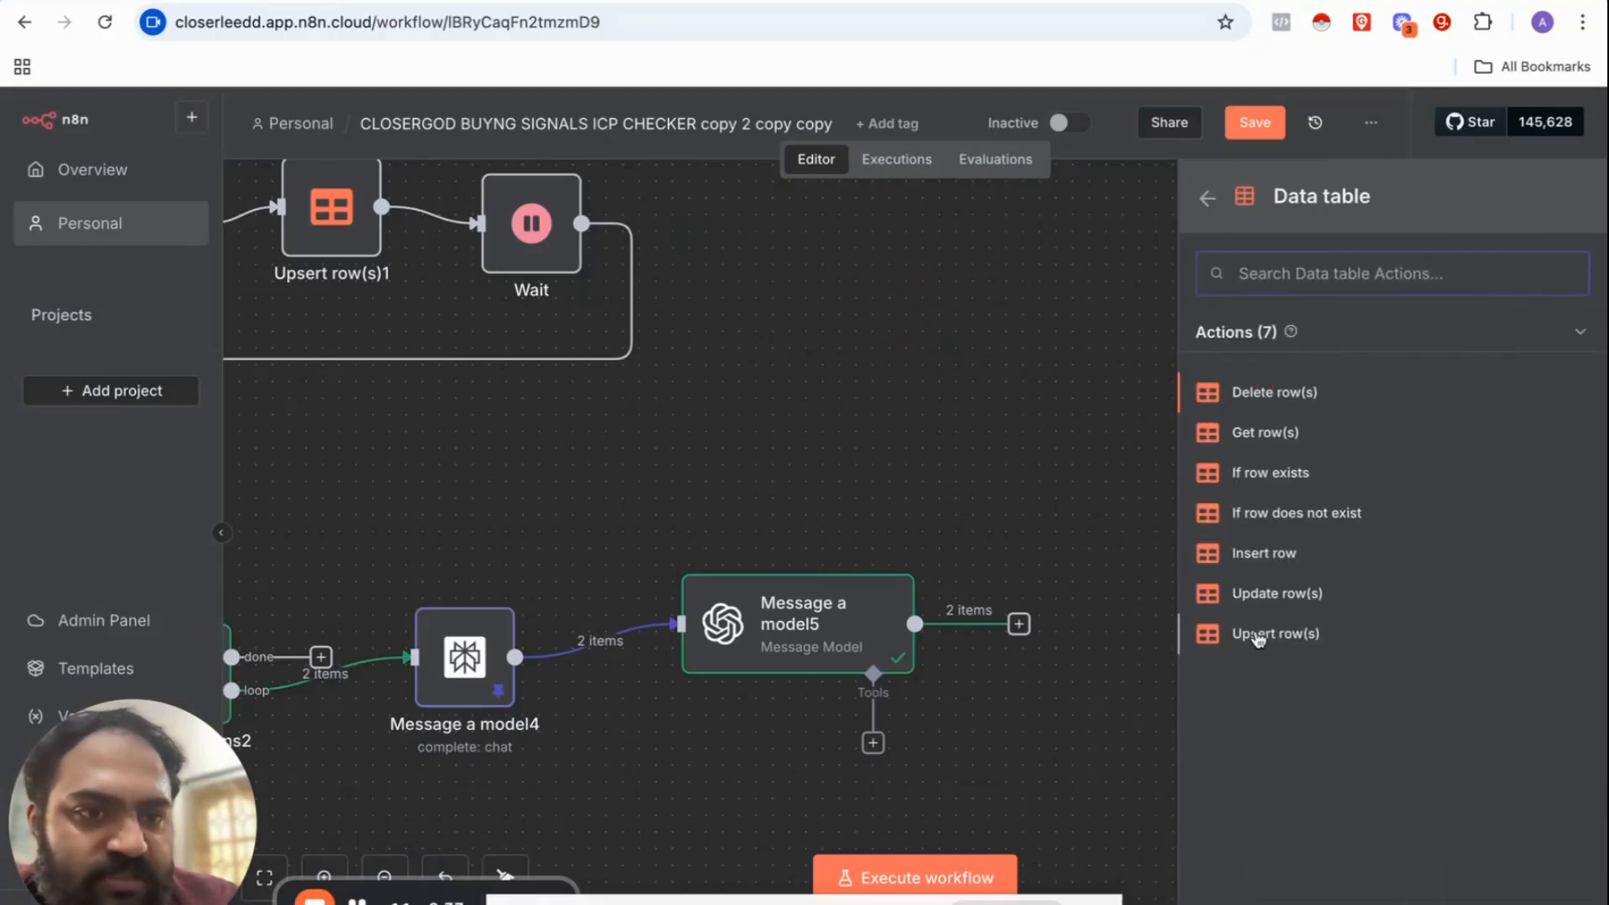
{"action": "left_click", "coordinate": [1276, 634]}
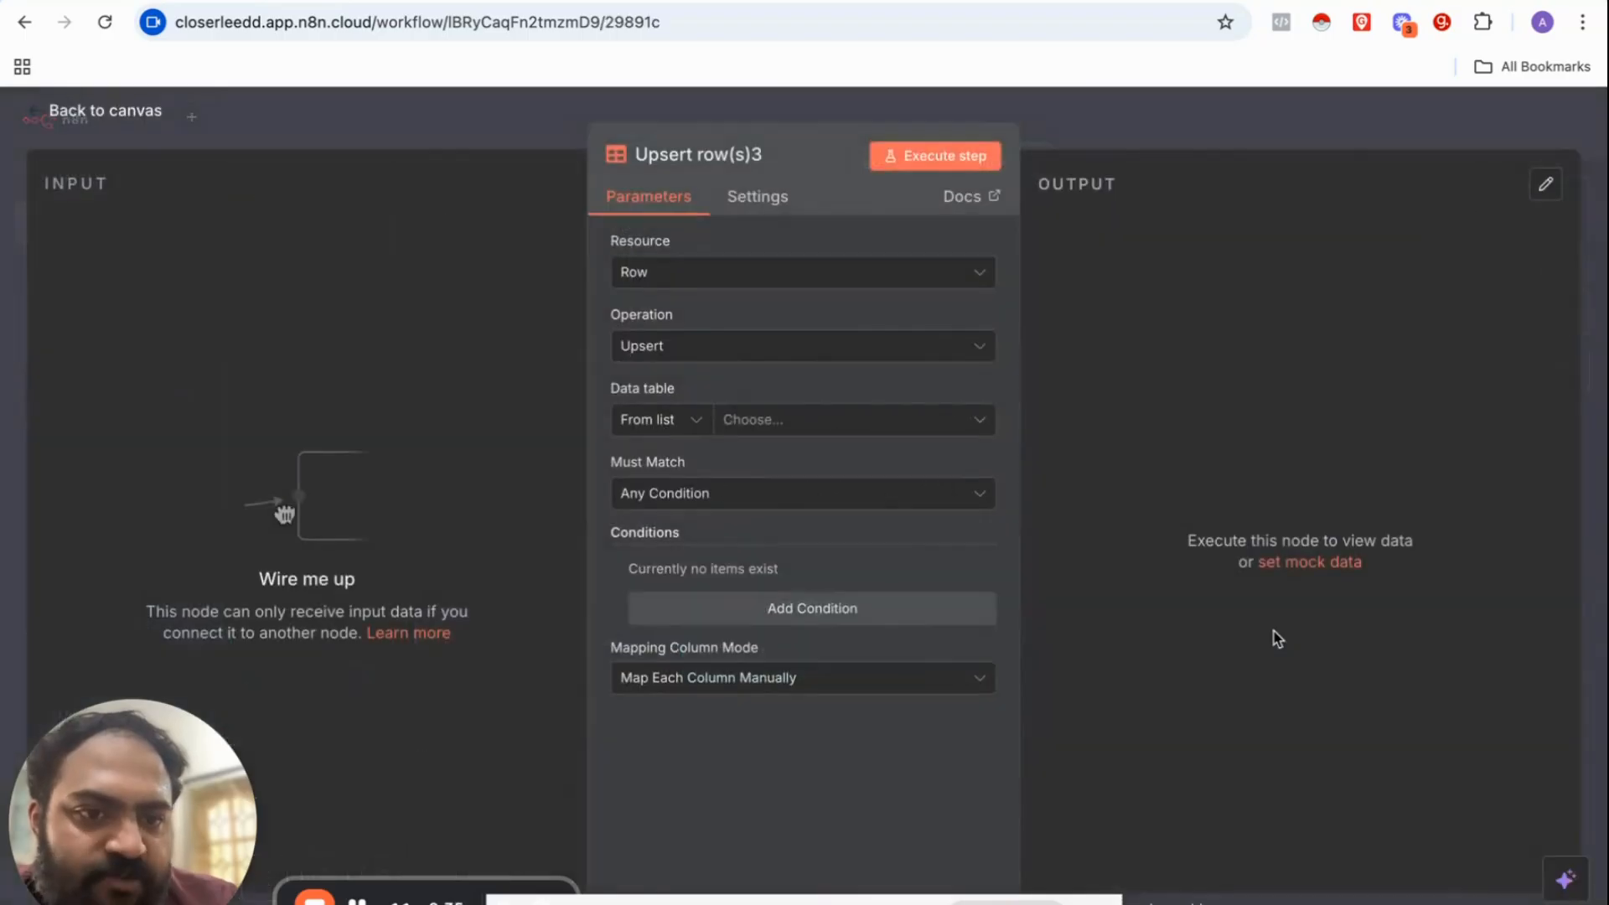
{"action": "left_click", "coordinate": [1120, 126]}
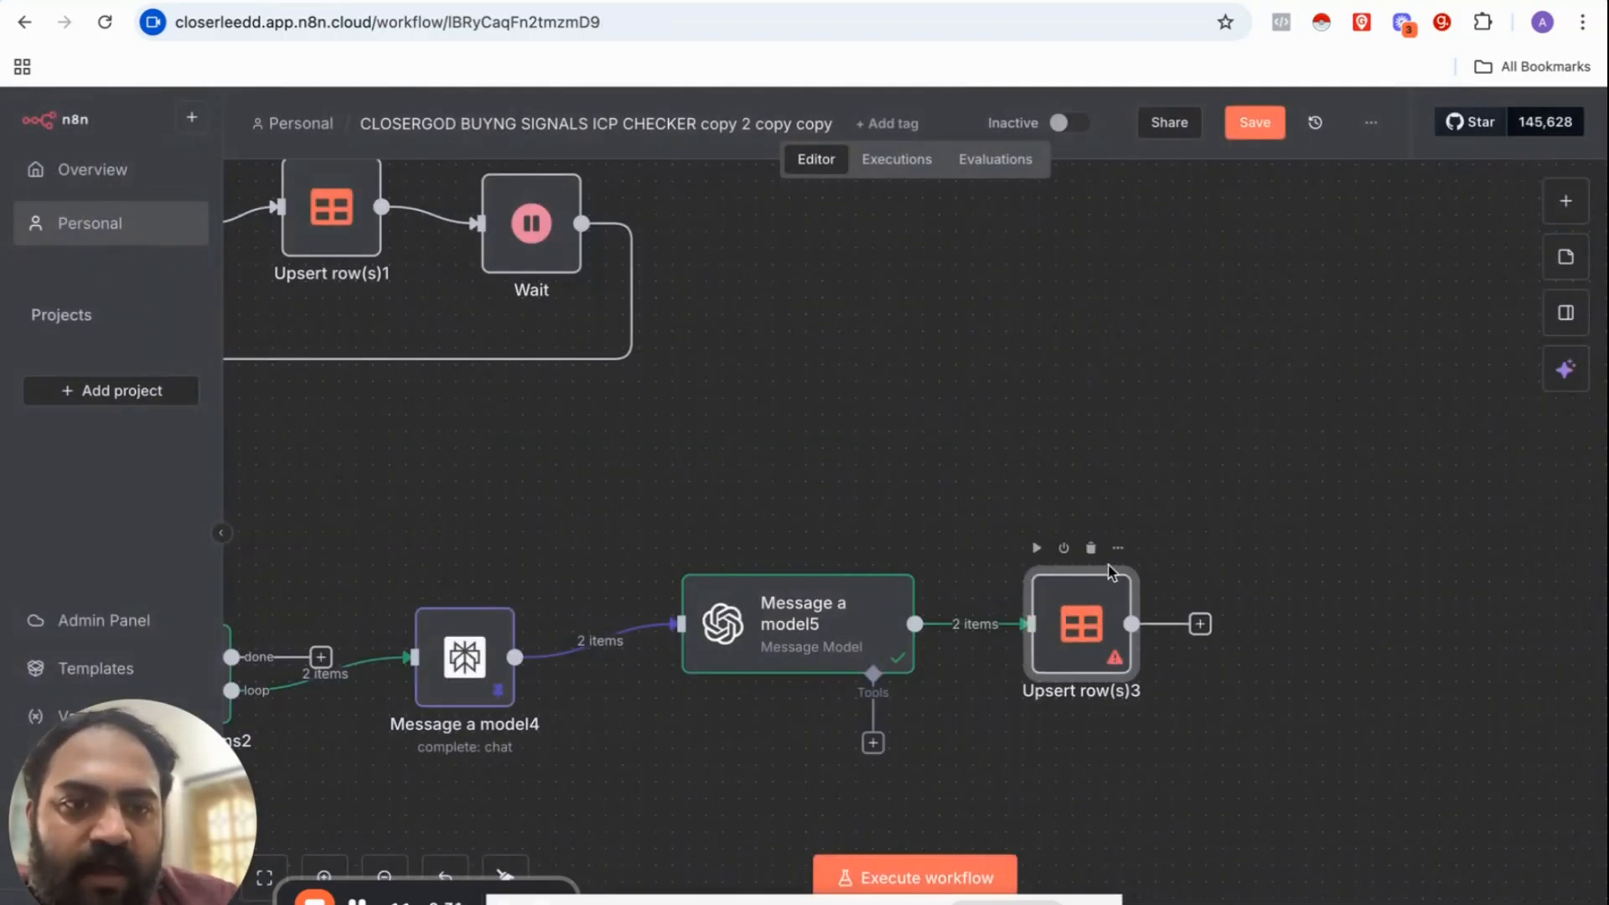
Step: Point Upsert row(s)3 at the N8N TEST ICP data table
{"action": "left_click", "coordinate": [1118, 549]}
{"action": "left_click", "coordinate": [1149, 590]}
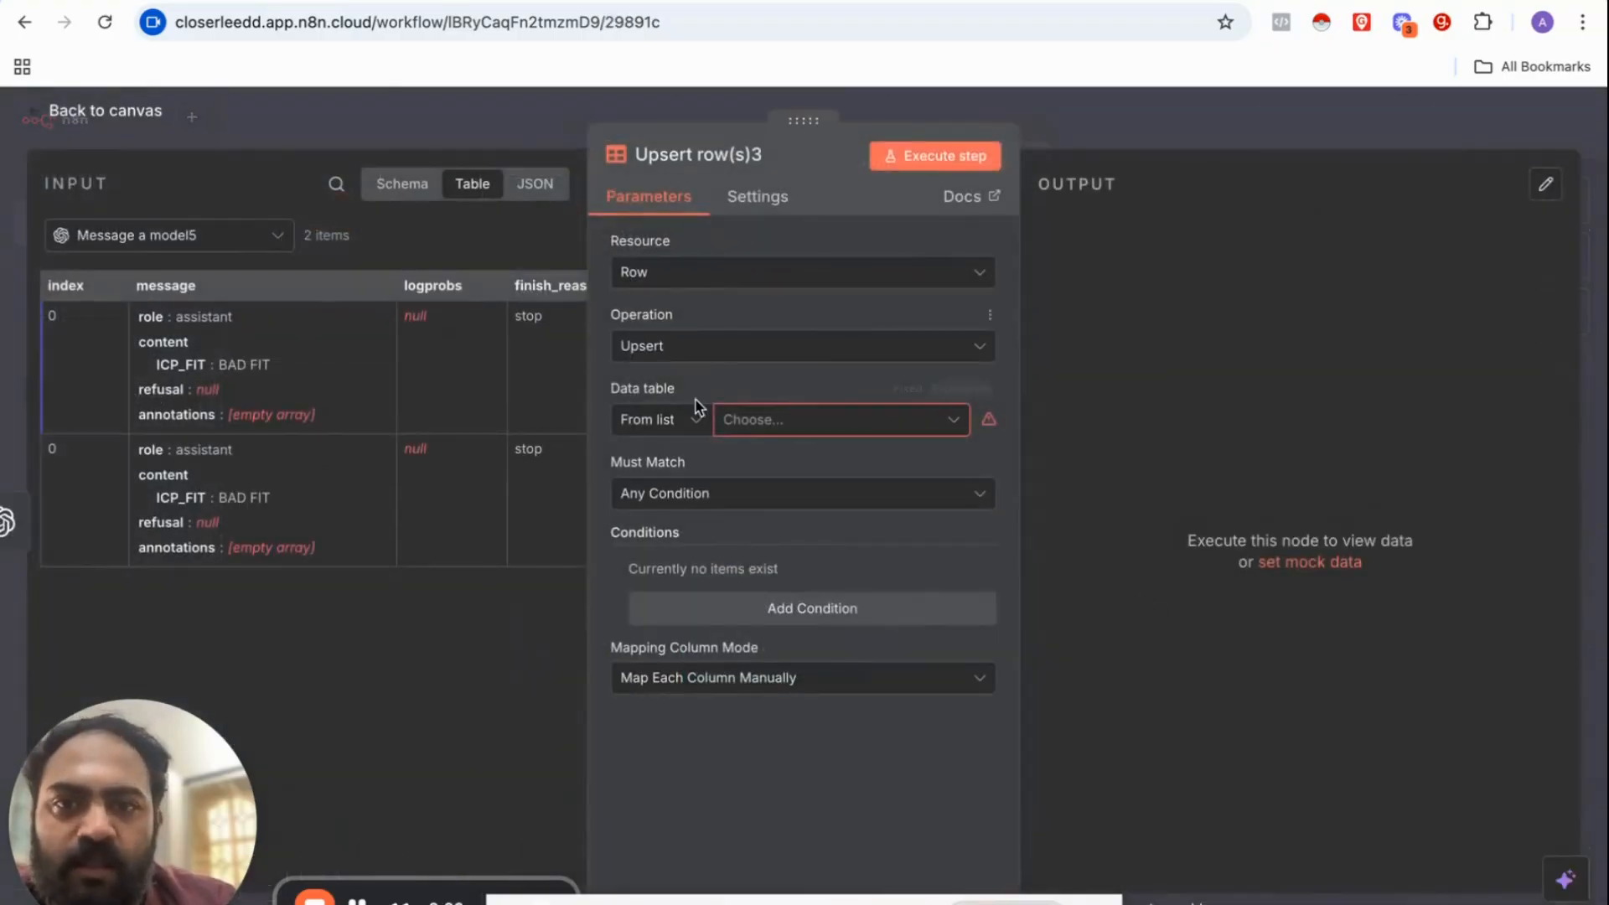
{"action": "left_click", "coordinate": [750, 423]}
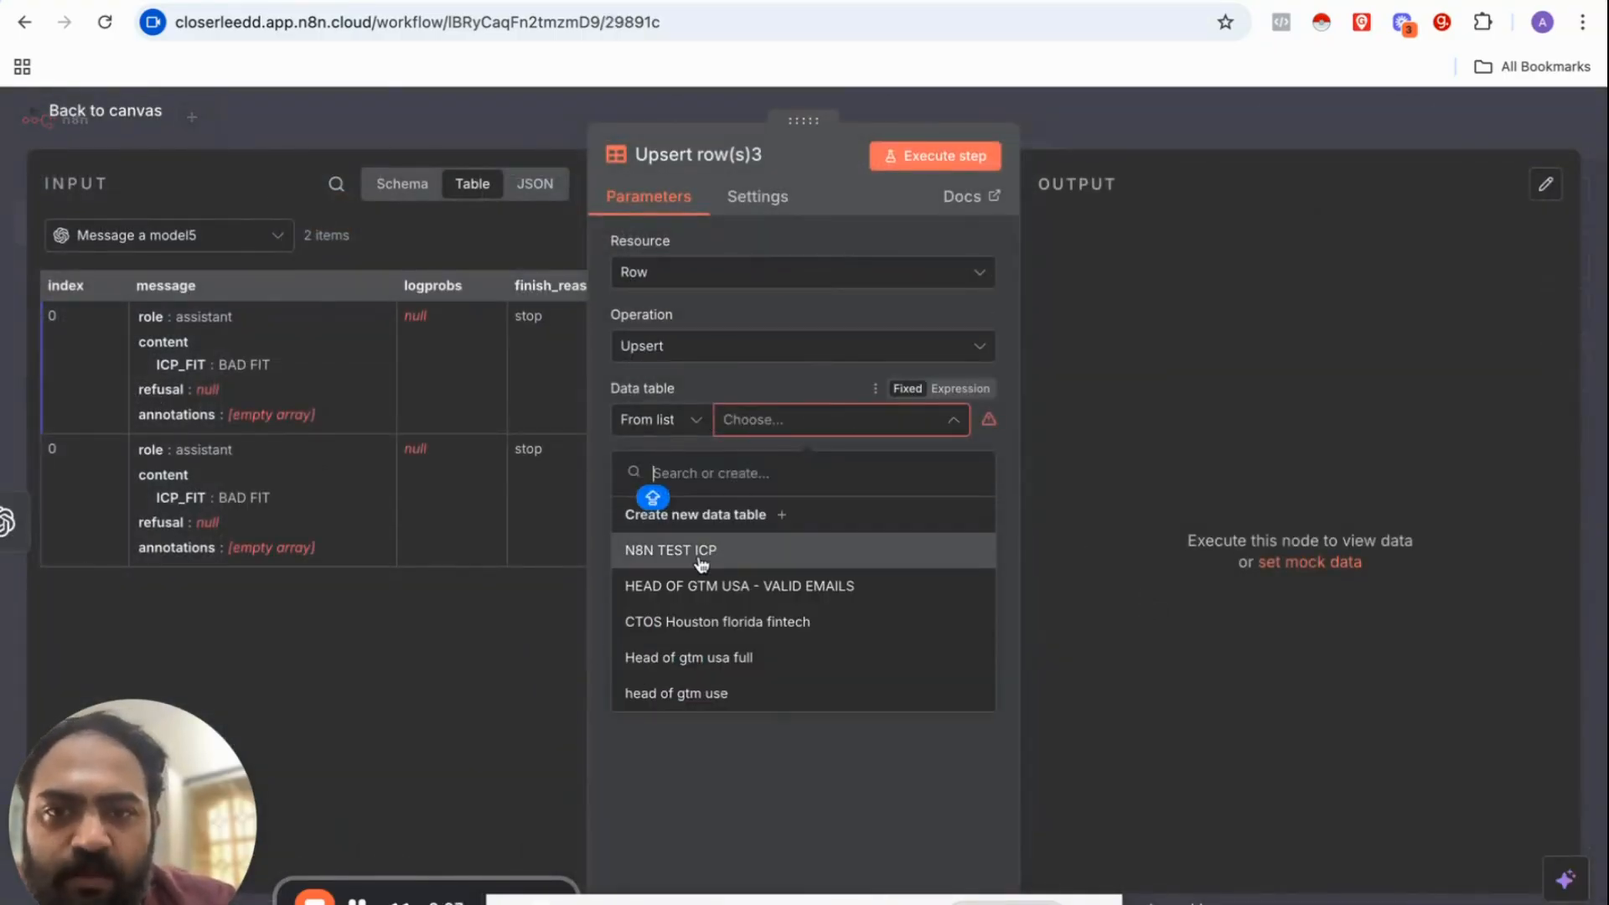
{"action": "left_click", "coordinate": [670, 558]}
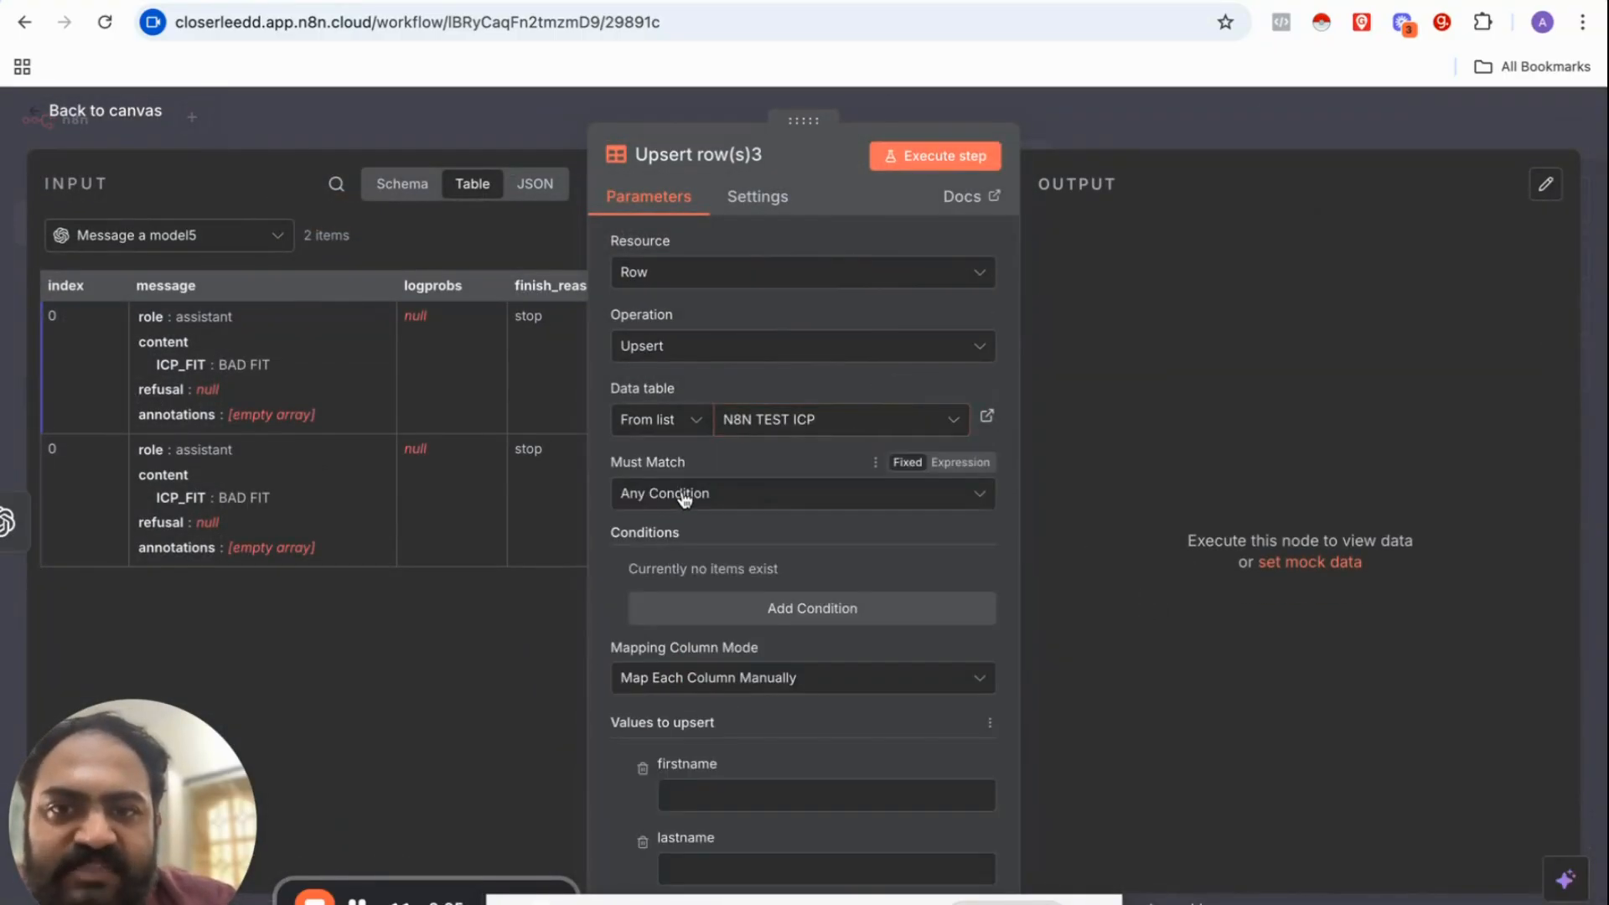
Step: Add a match condition on the companywebsite column
{"action": "scroll", "coordinate": [704, 490], "scroll_direction": "down", "scroll_amount": 3}
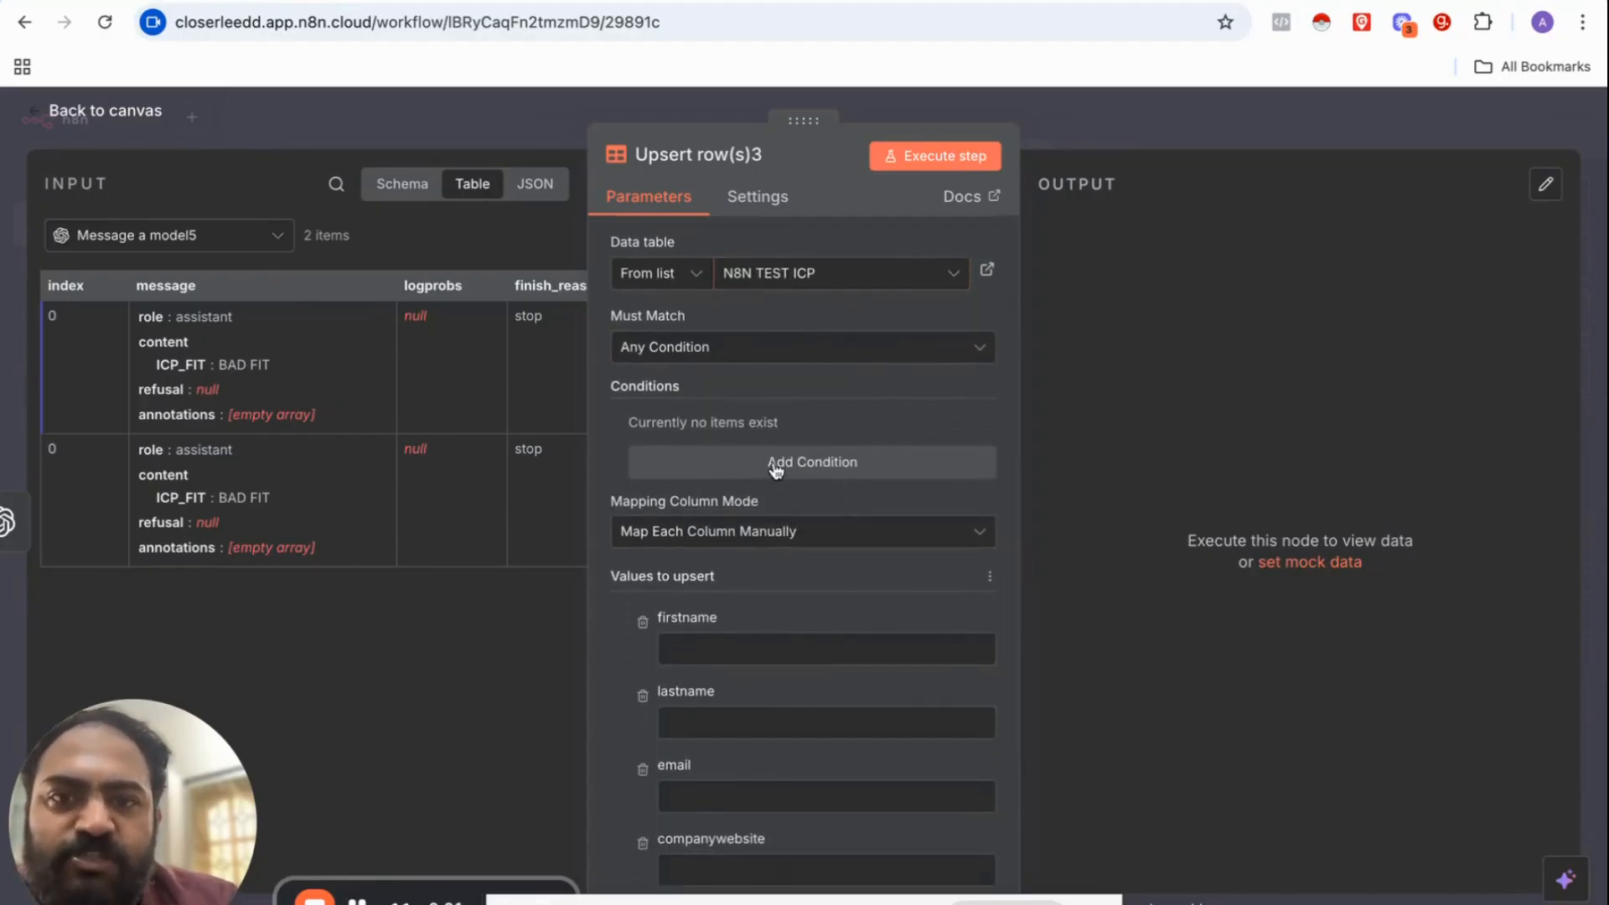
{"action": "left_click", "coordinate": [765, 464]}
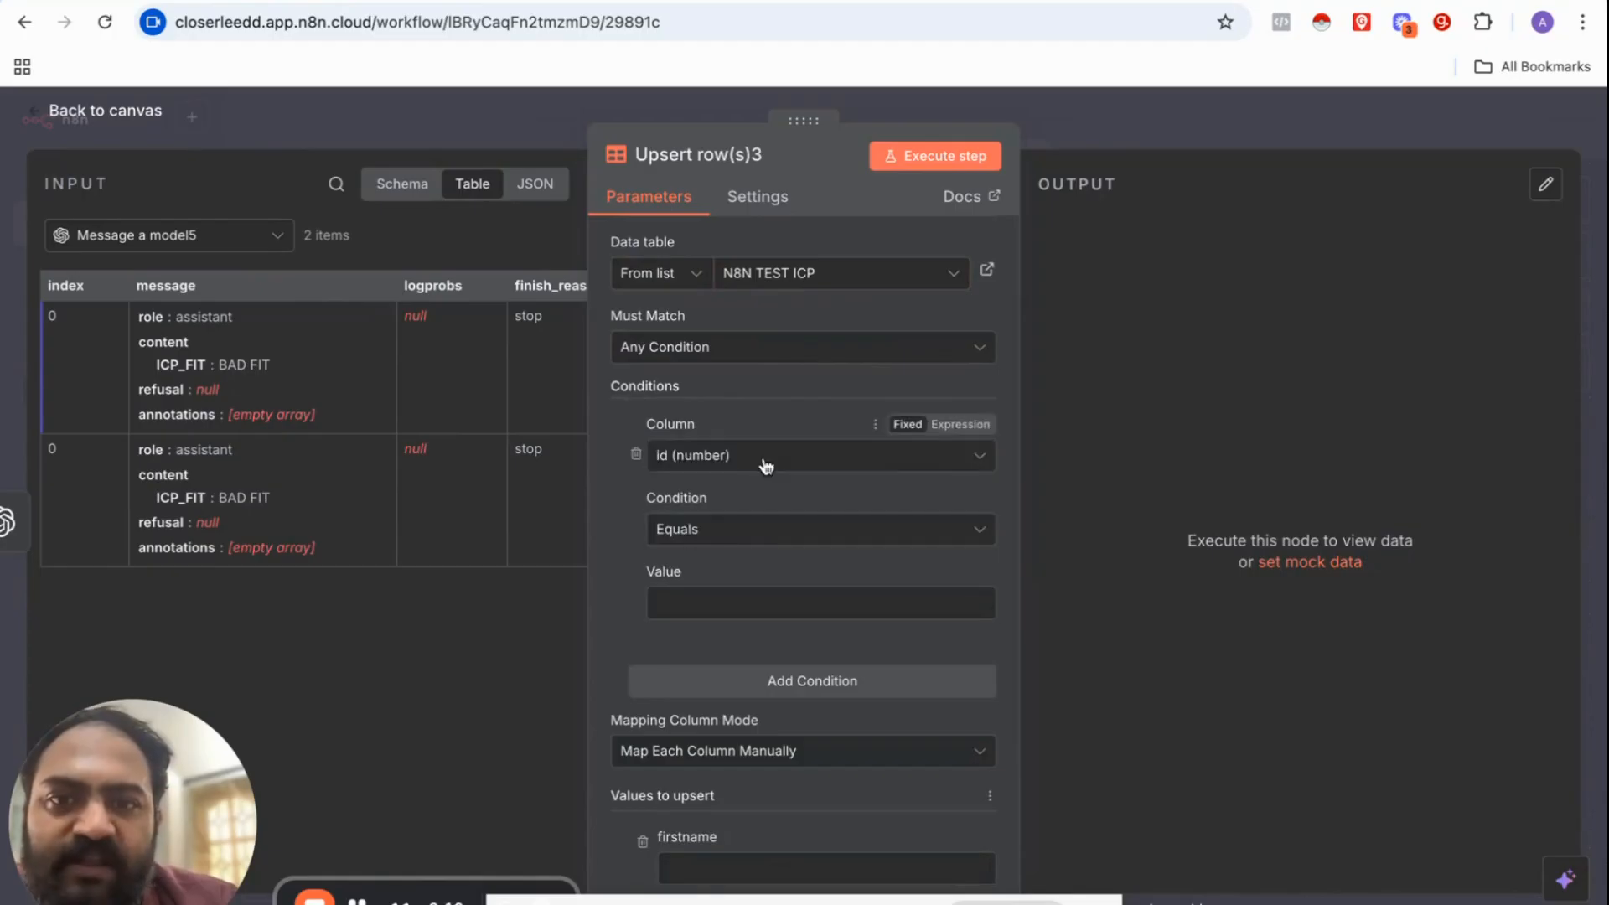
{"action": "left_click", "coordinate": [765, 458]}
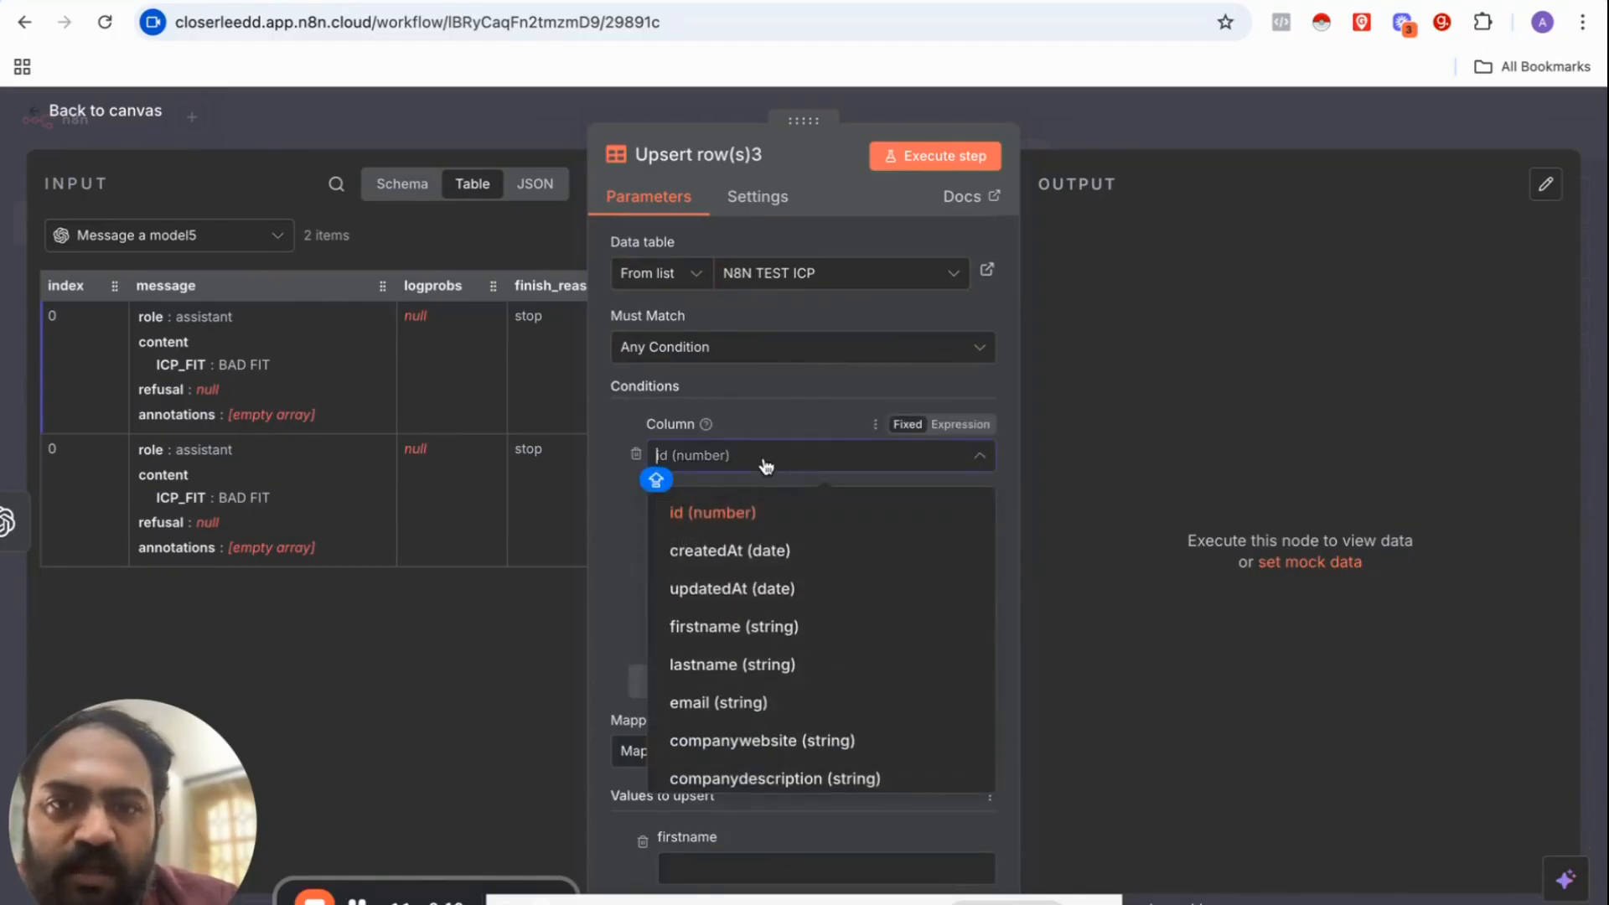
{"action": "left_click", "coordinate": [759, 740]}
{"action": "left_click", "coordinate": [726, 618]}
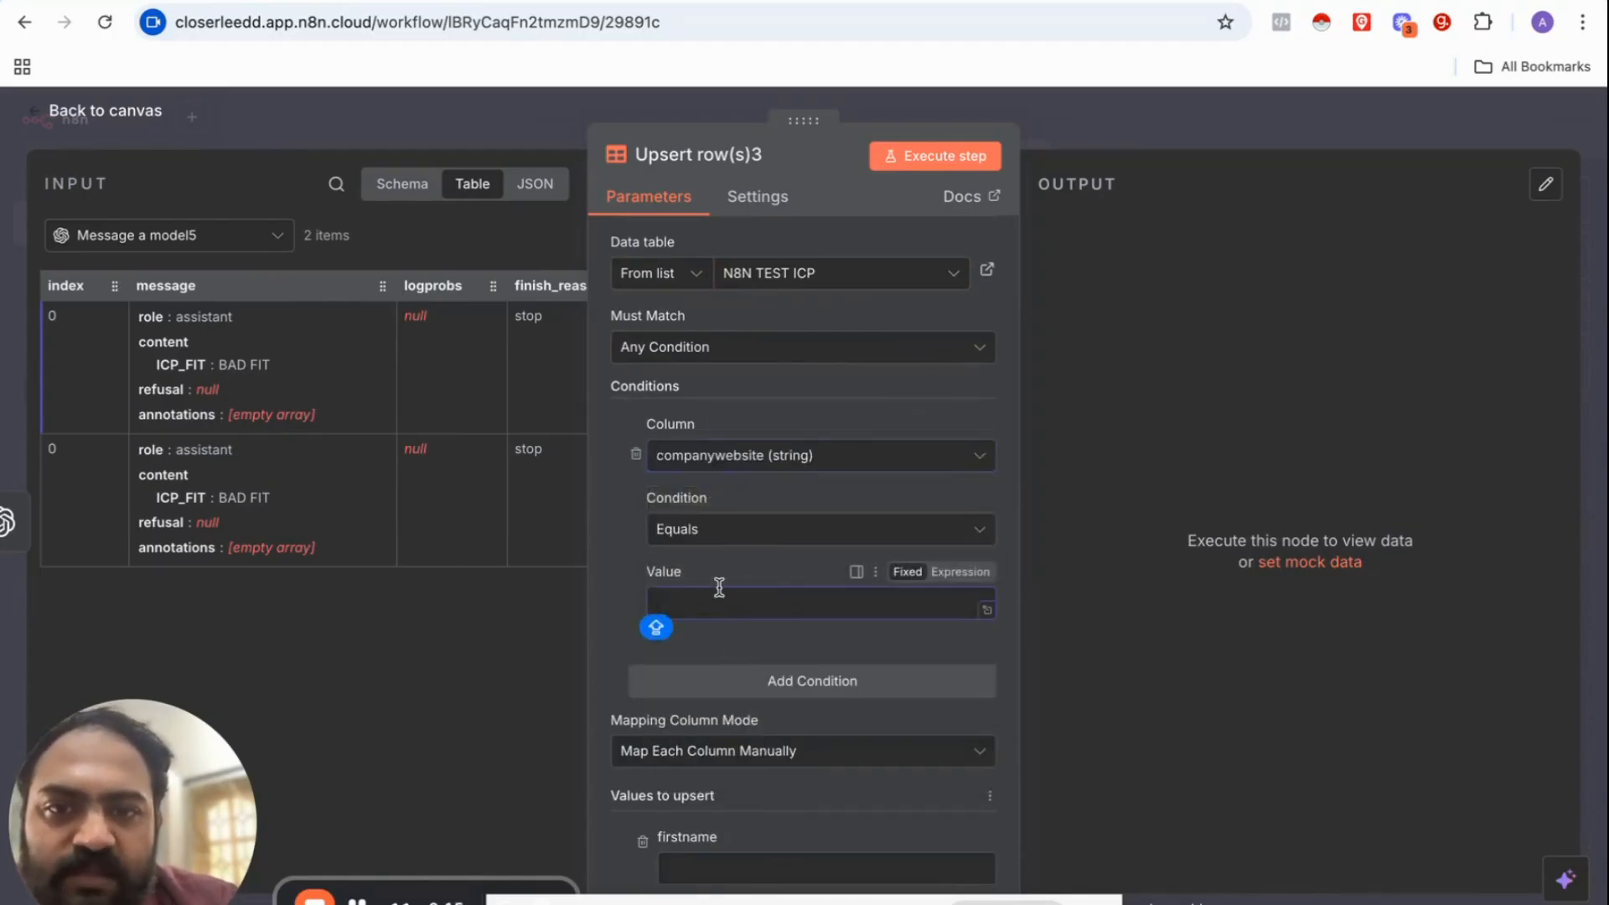
Step: Map Get row(s)2's companywebsite into the condition value
{"action": "left_click", "coordinate": [264, 251]}
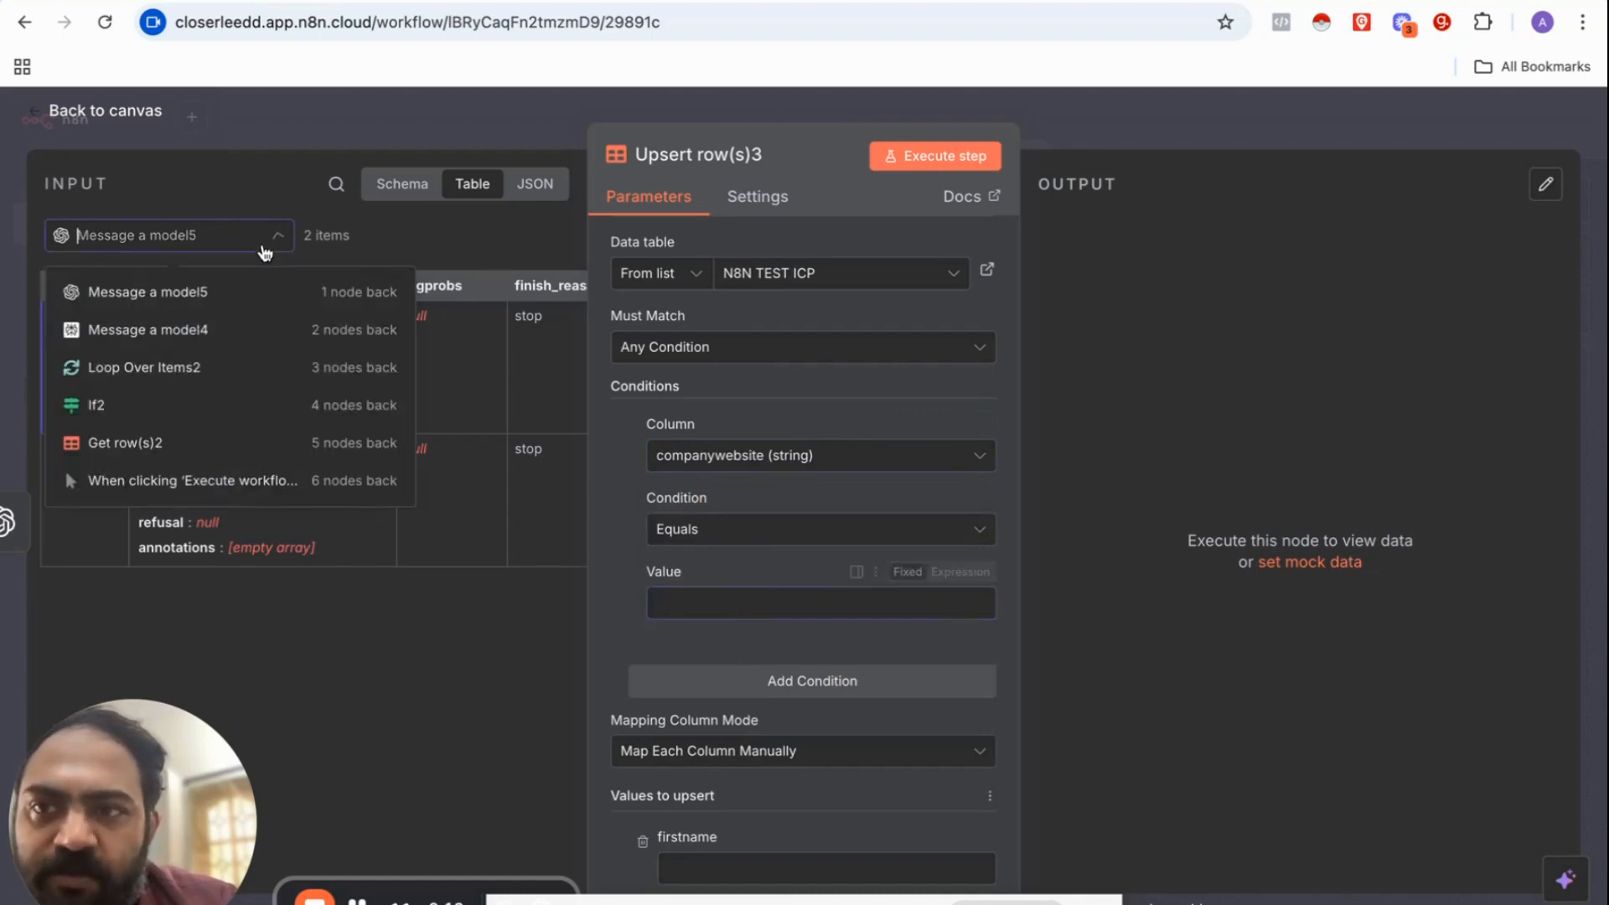
{"action": "left_click", "coordinate": [212, 452]}
{"action": "scroll", "coordinate": [379, 401], "scroll_direction": "right", "scroll_amount": 5}
{"action": "scroll", "coordinate": [378, 401], "scroll_direction": "right", "scroll_amount": 2}
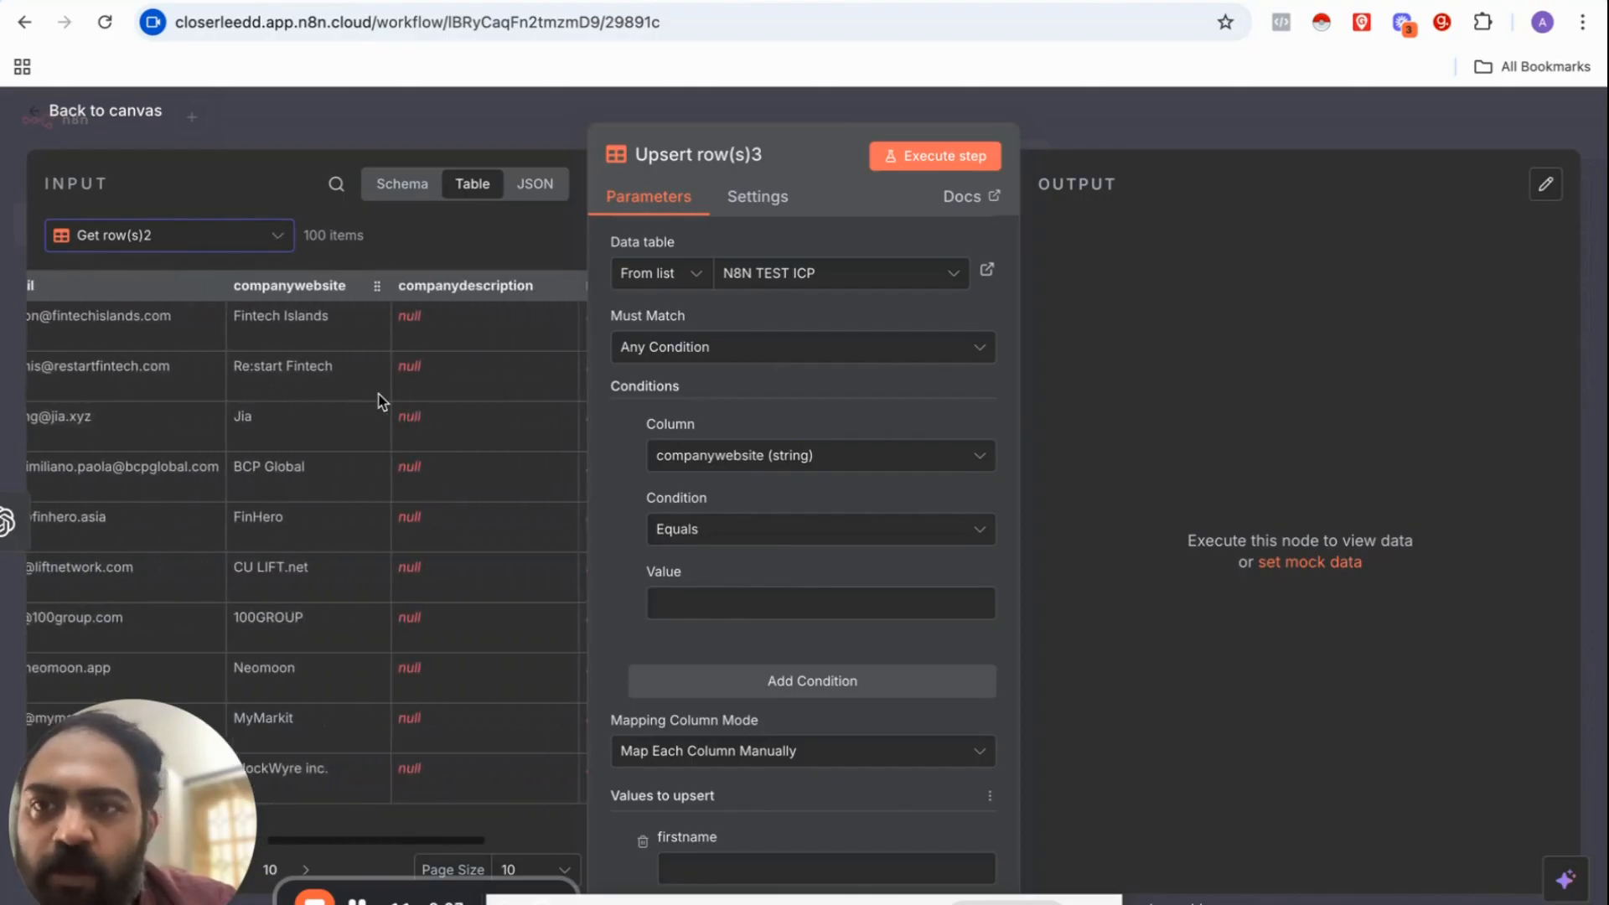
{"action": "left_click_drag", "start_coordinate": [289, 285], "coordinate": [755, 604]}
{"action": "left_click", "coordinate": [606, 510]}
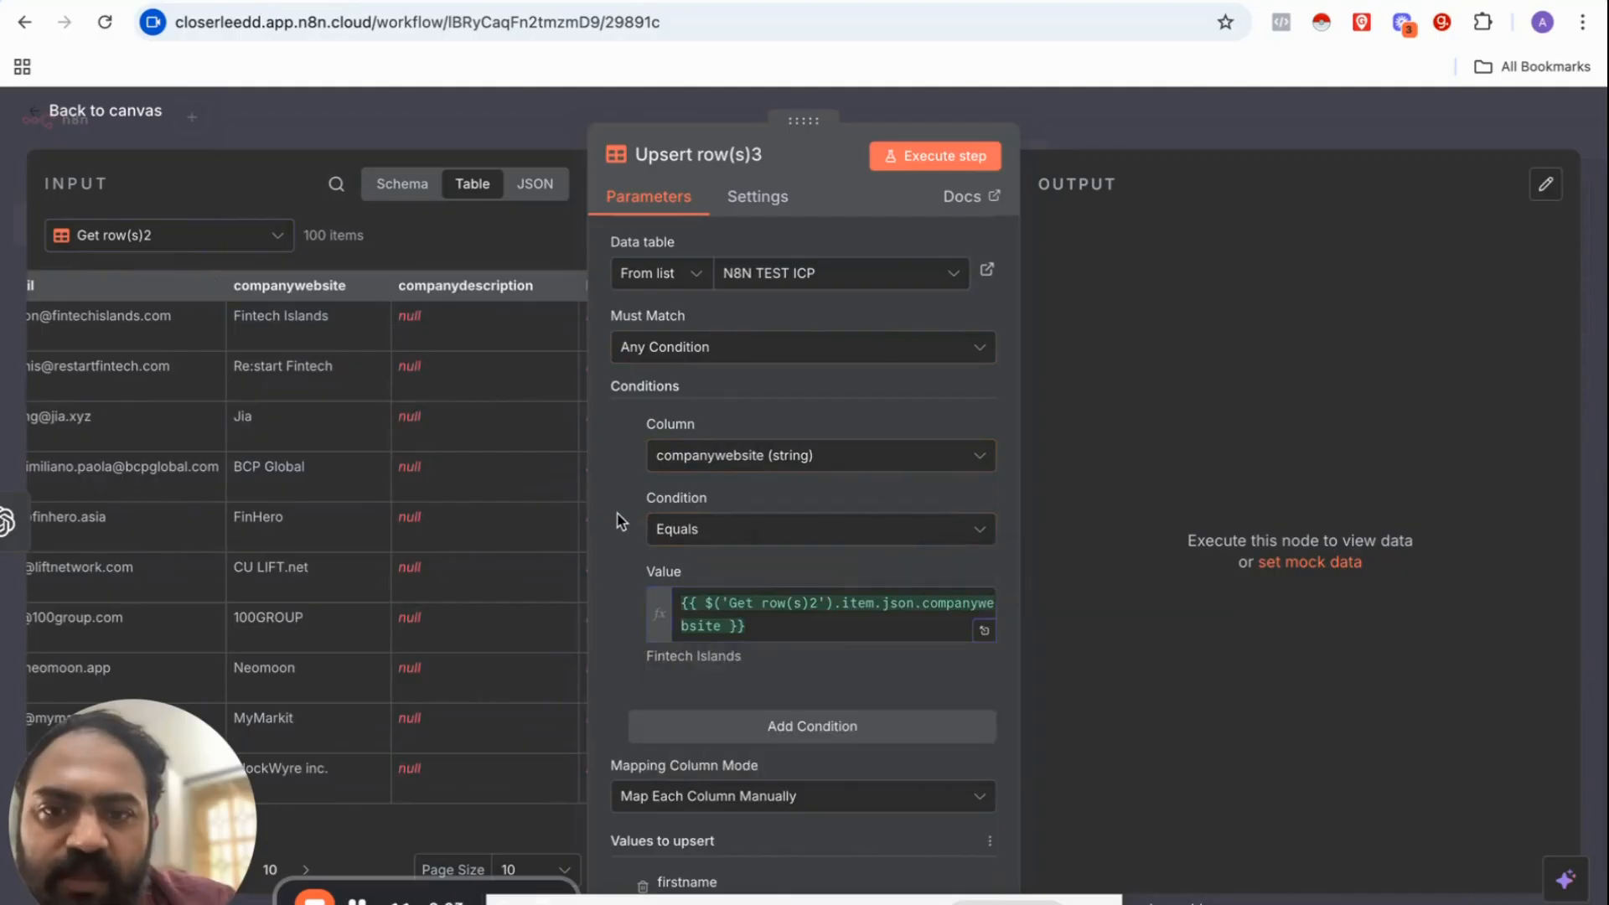
{"action": "scroll", "coordinate": [620, 522], "scroll_direction": "down", "scroll_amount": 4}
{"action": "scroll", "coordinate": [620, 521], "scroll_direction": "down", "scroll_amount": 3}
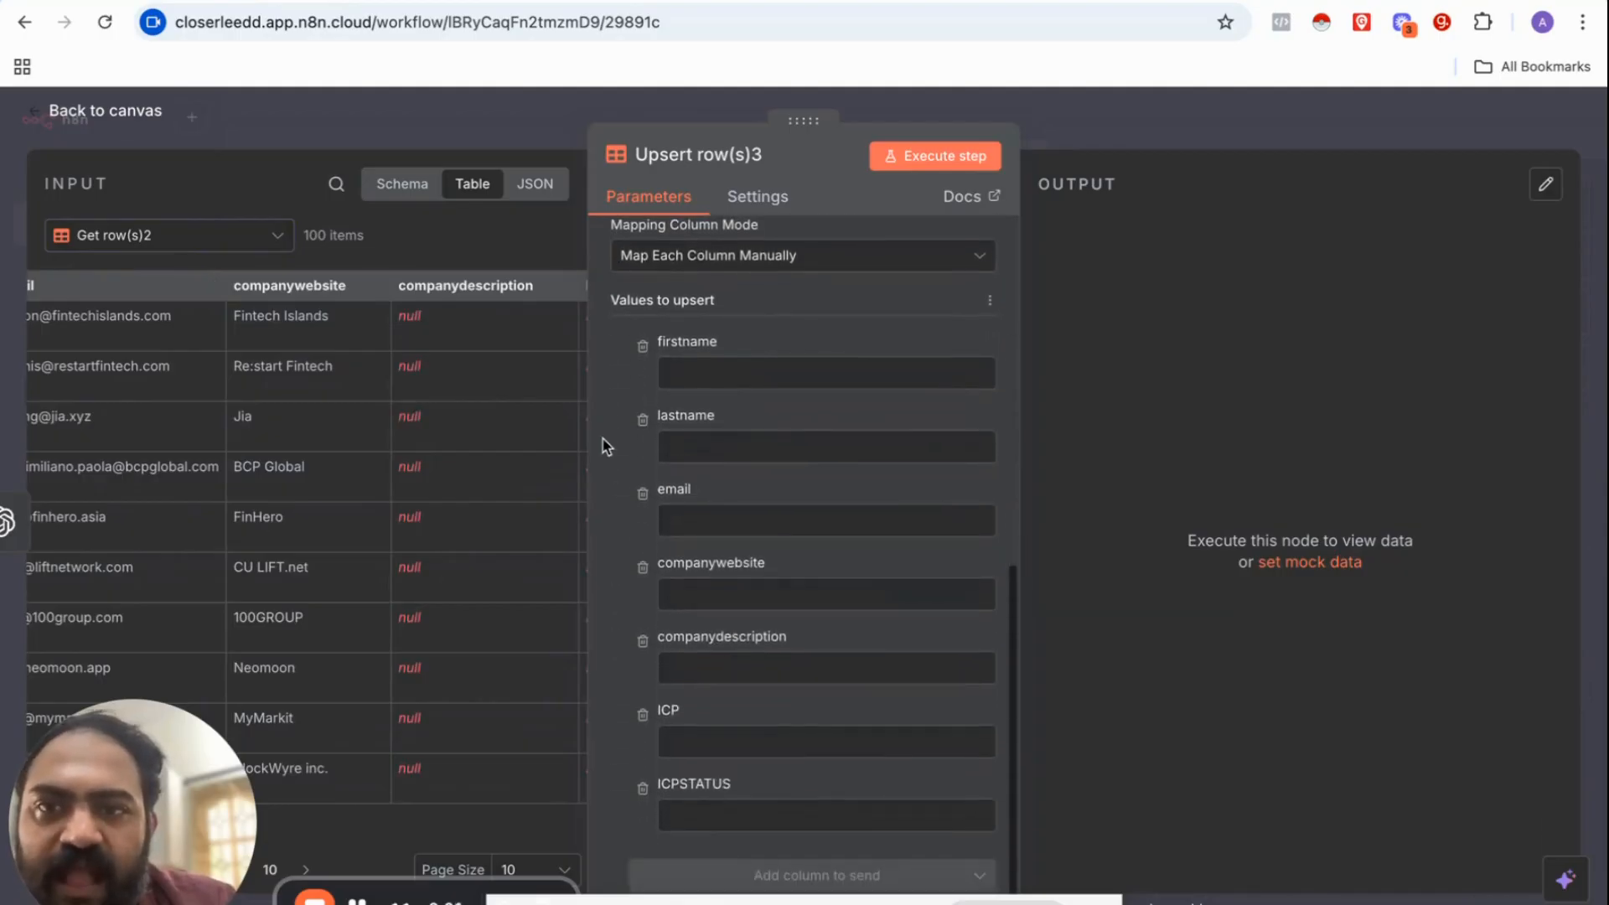
Step: Use Message a model5 as input and map its ICP_FIT answer into the ICP column
{"action": "left_click", "coordinate": [232, 245]}
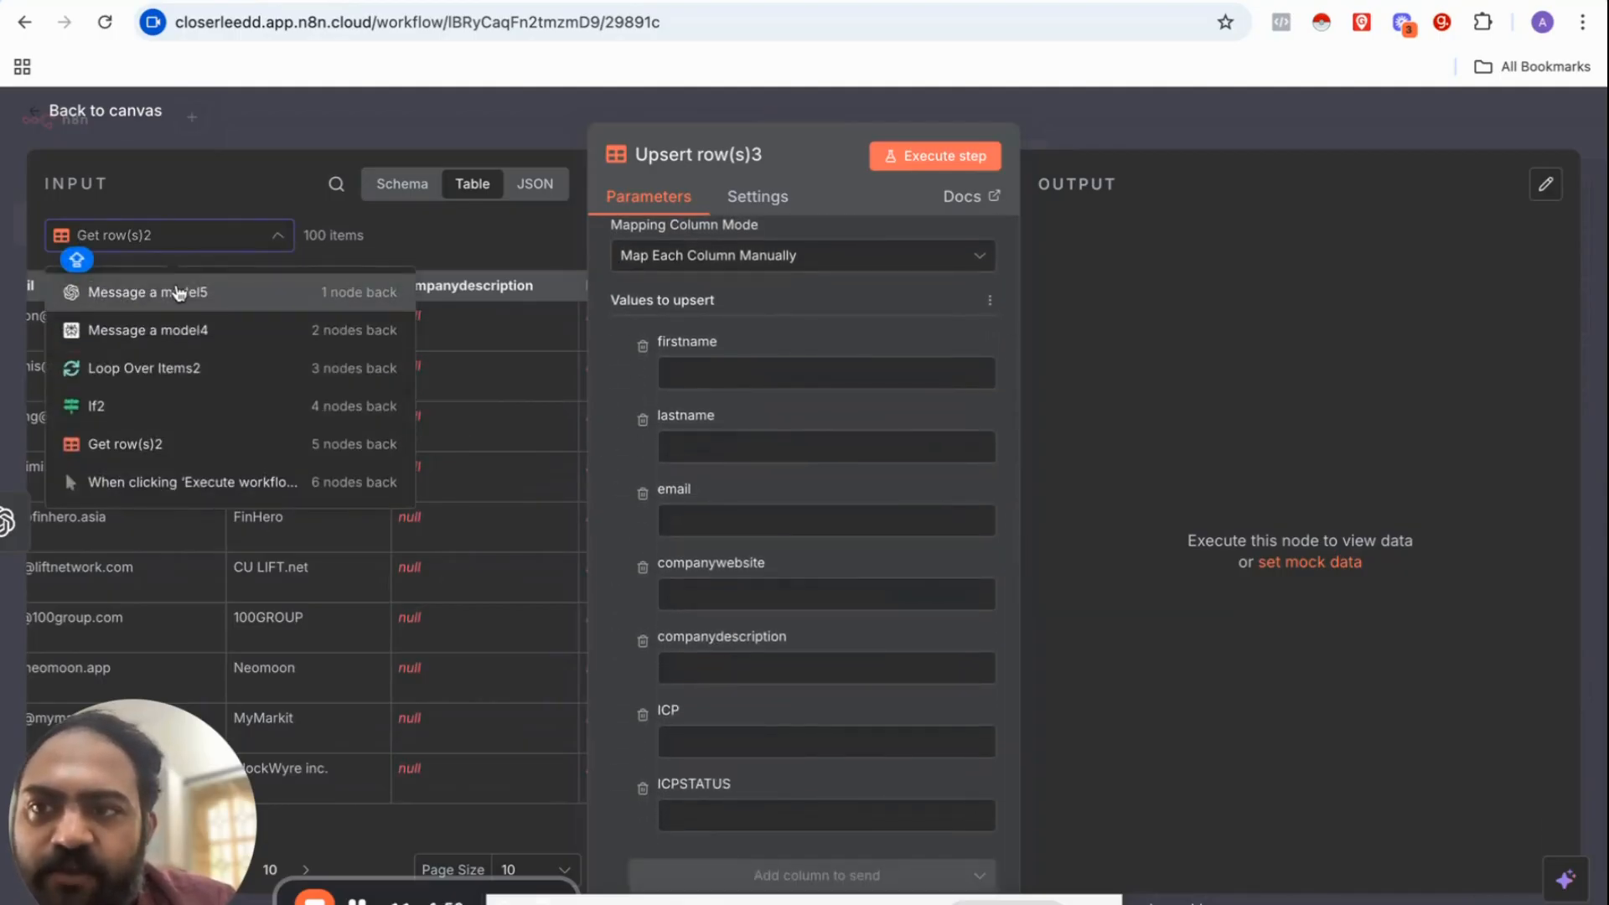
{"action": "left_click", "coordinate": [176, 293]}
{"action": "left_click", "coordinate": [172, 239]}
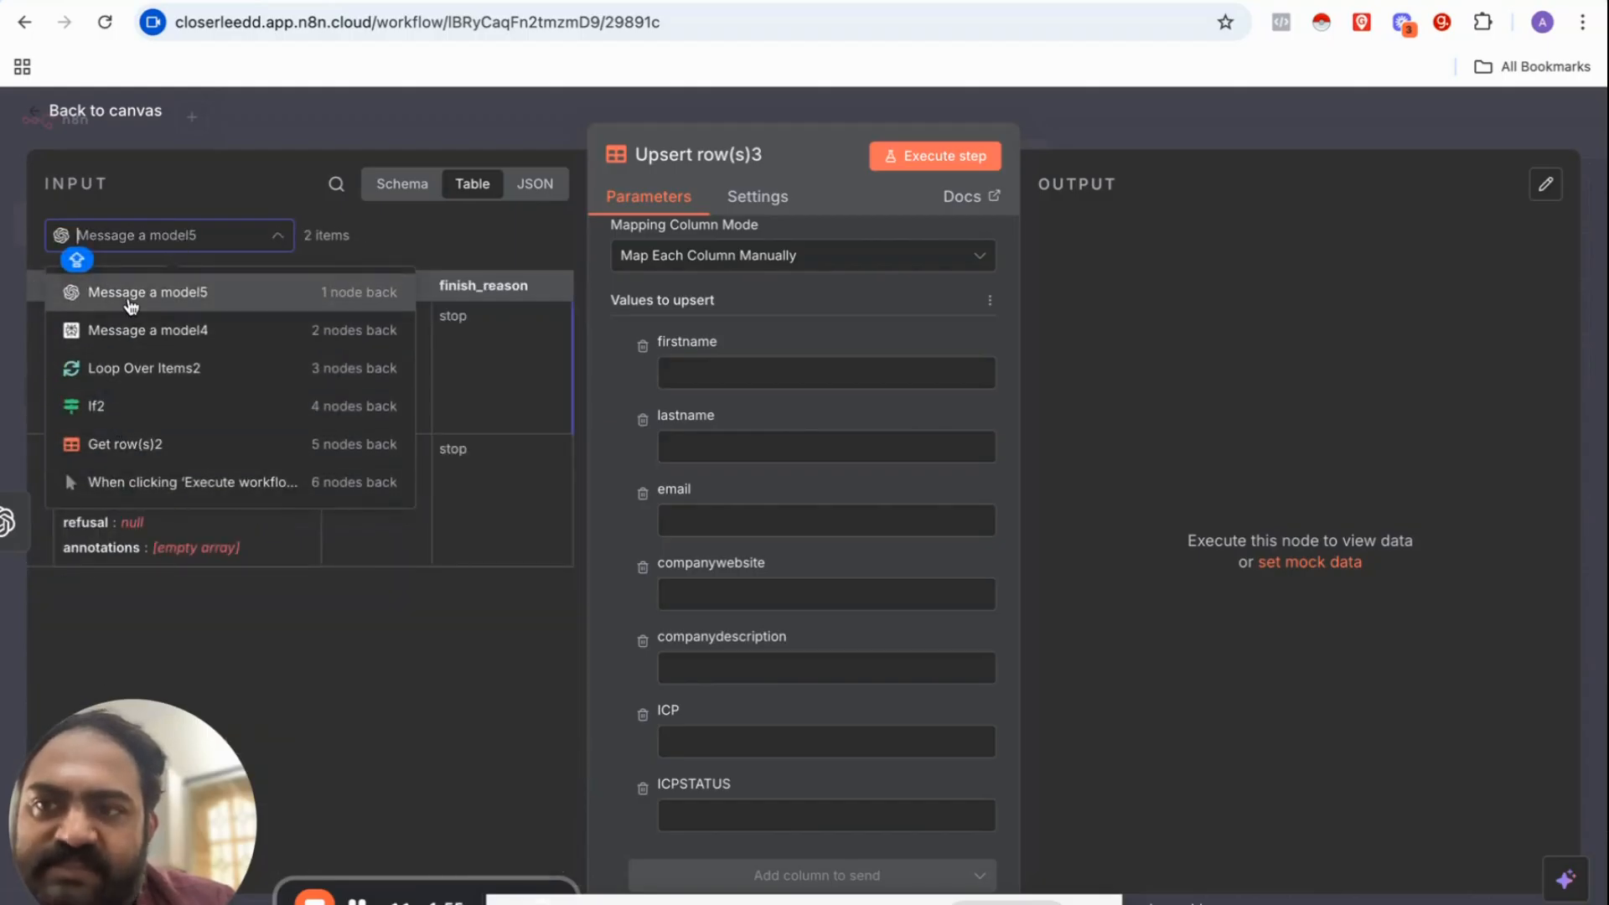
{"action": "left_click", "coordinate": [135, 300]}
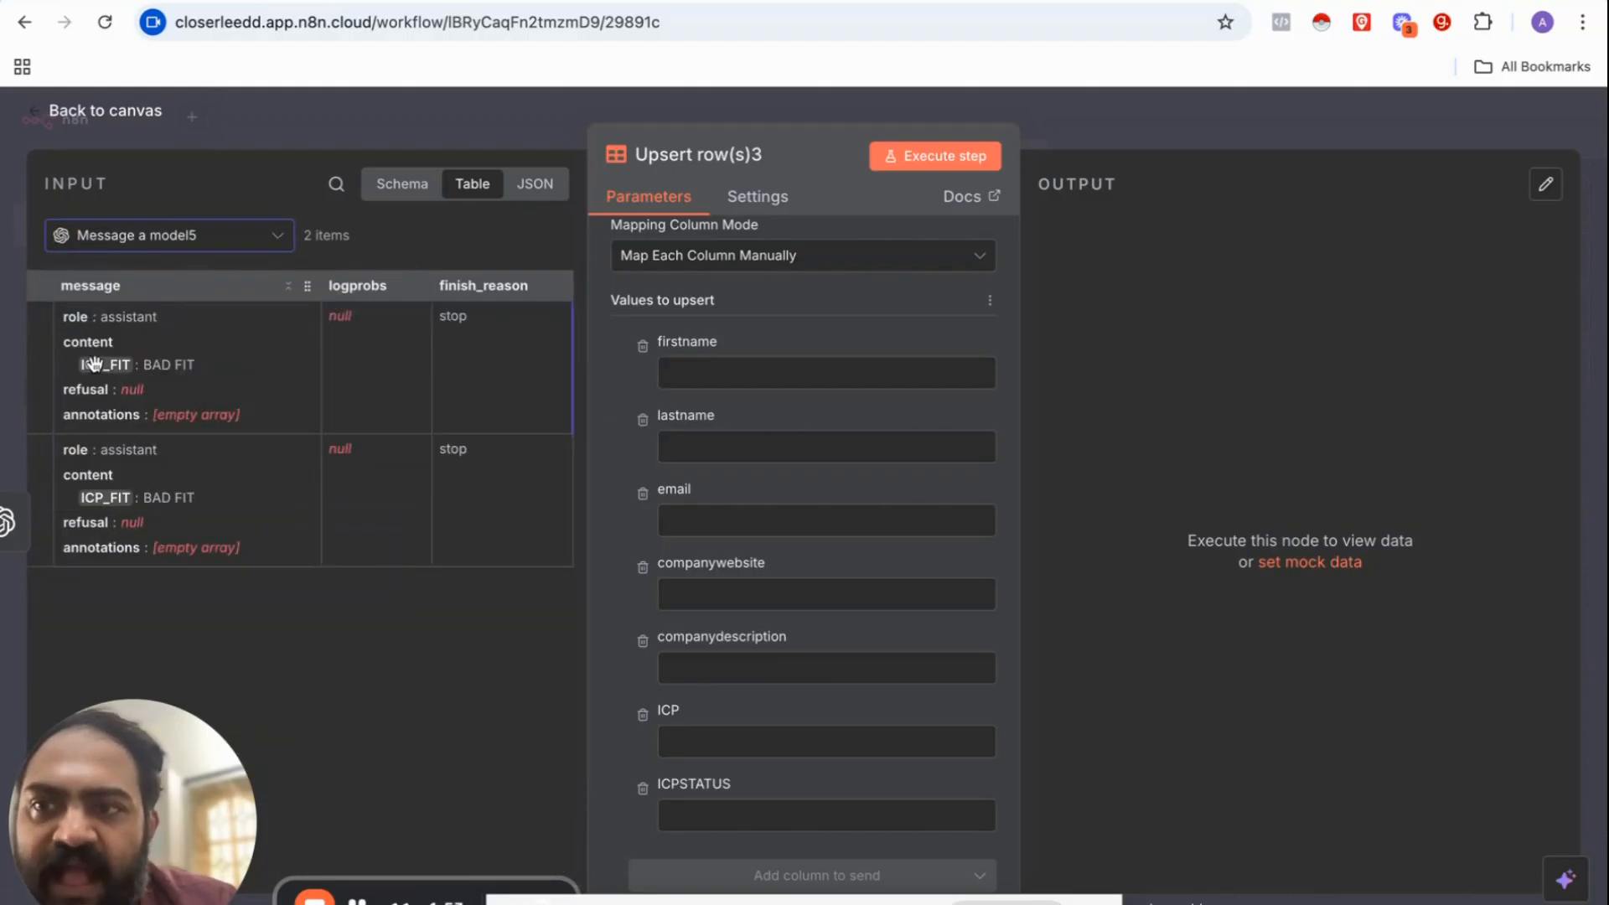
{"action": "left_click_drag", "start_coordinate": [94, 363], "coordinate": [704, 754]}
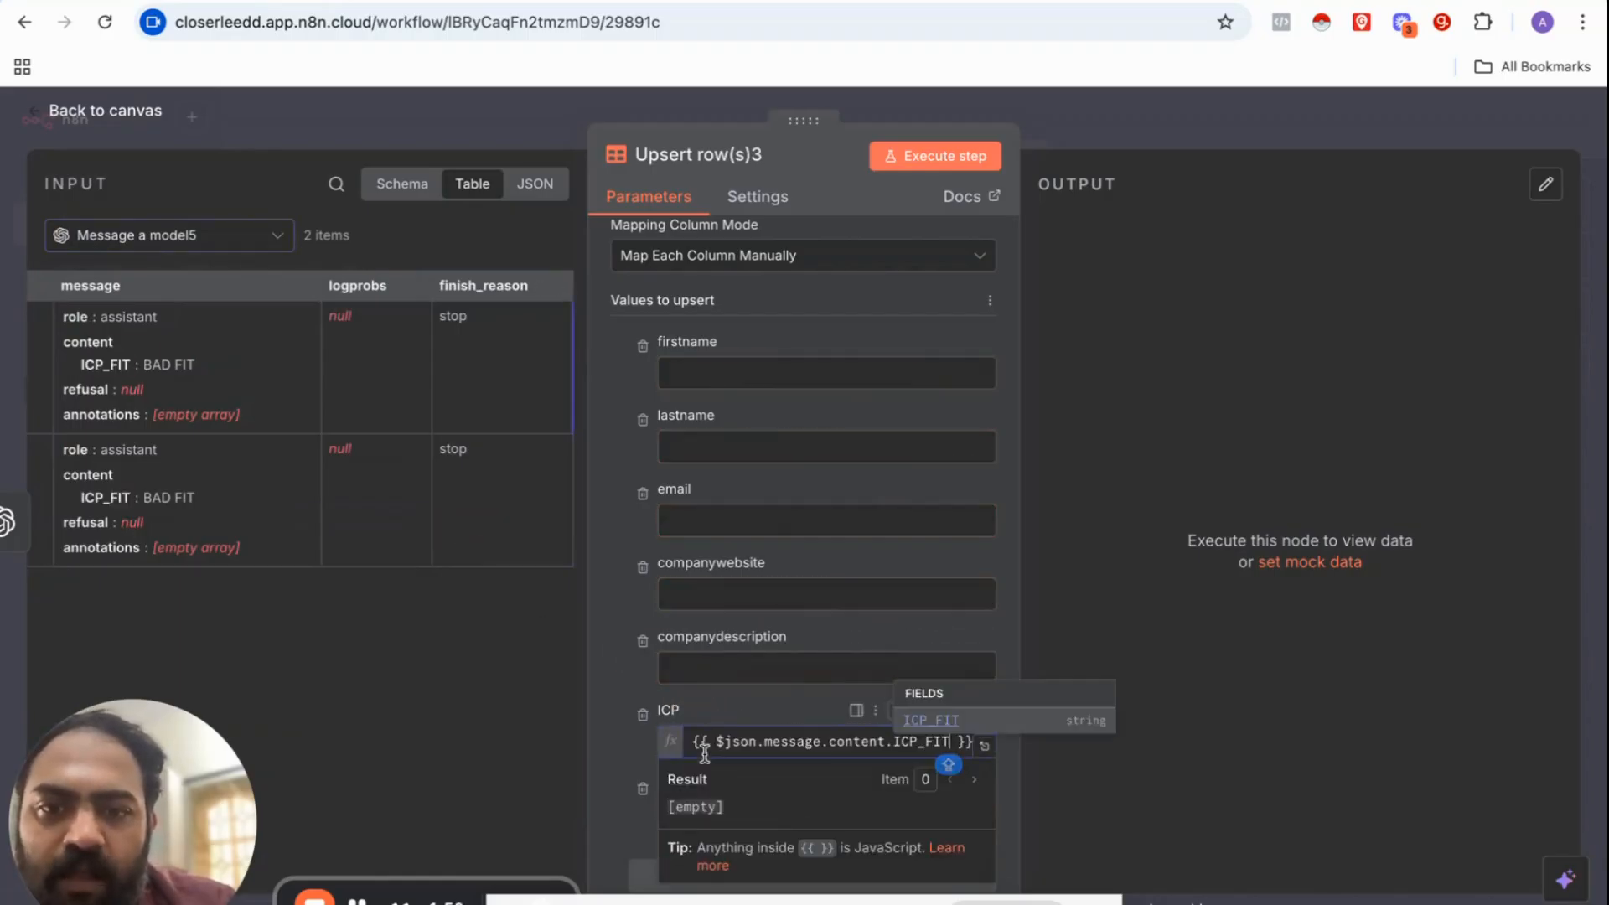
{"action": "left_click", "coordinate": [621, 674]}
Step: Set ICPSTATUS to DONE and test-run the upsert step on the 2 rows
{"action": "scroll", "coordinate": [622, 675], "scroll_direction": "down", "scroll_amount": 1}
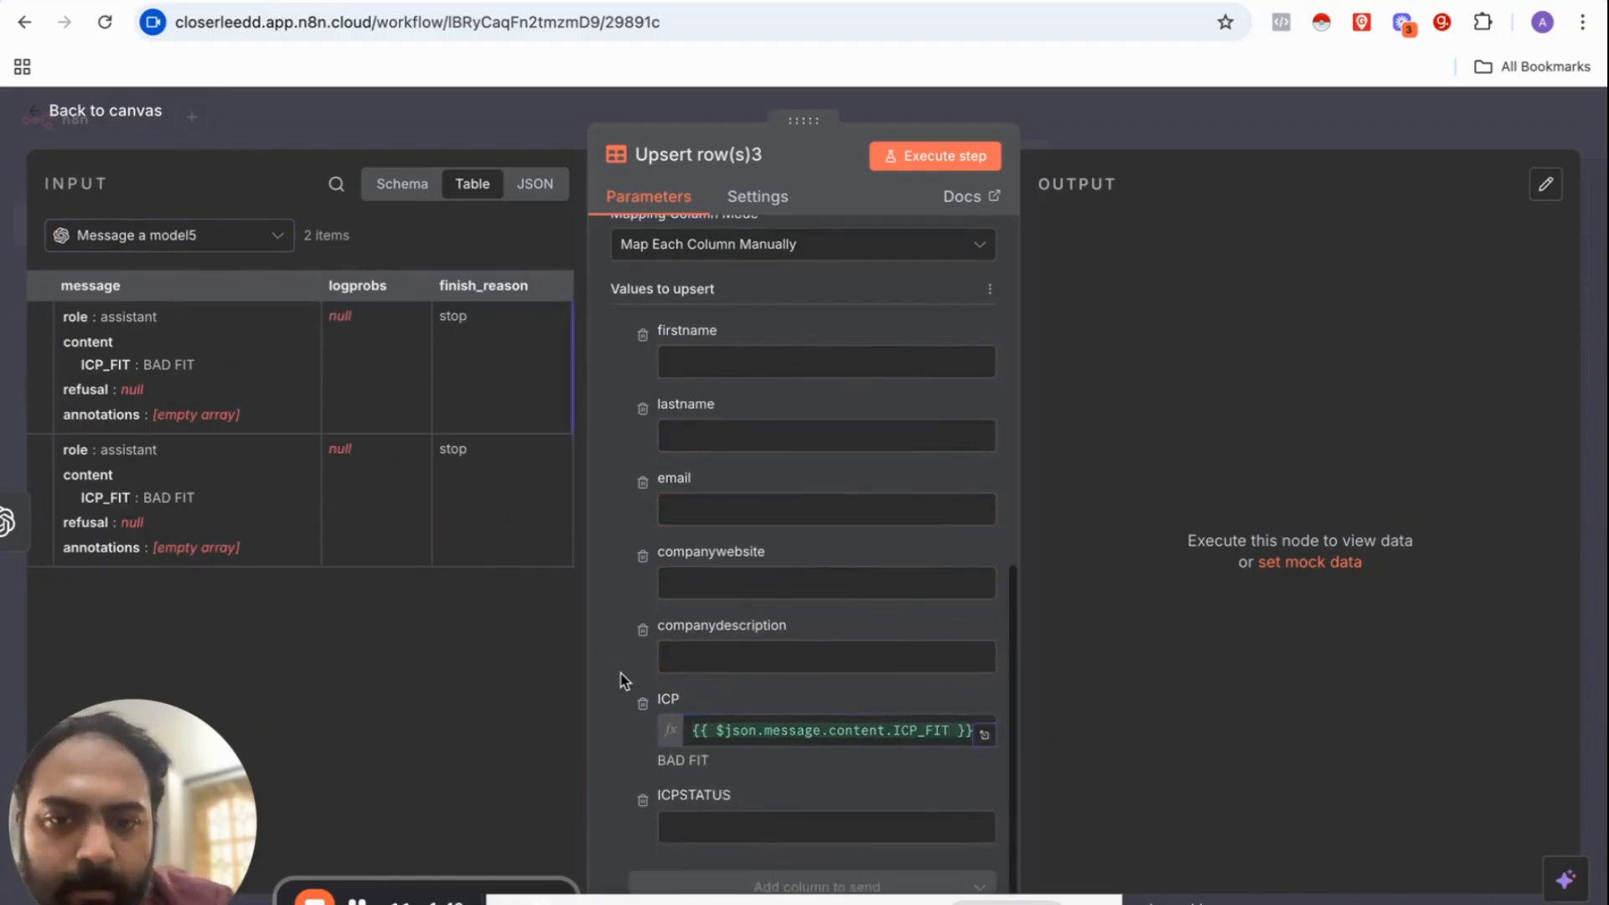
{"action": "left_click", "coordinate": [678, 805]}
{"action": "type", "text": "DONE"}
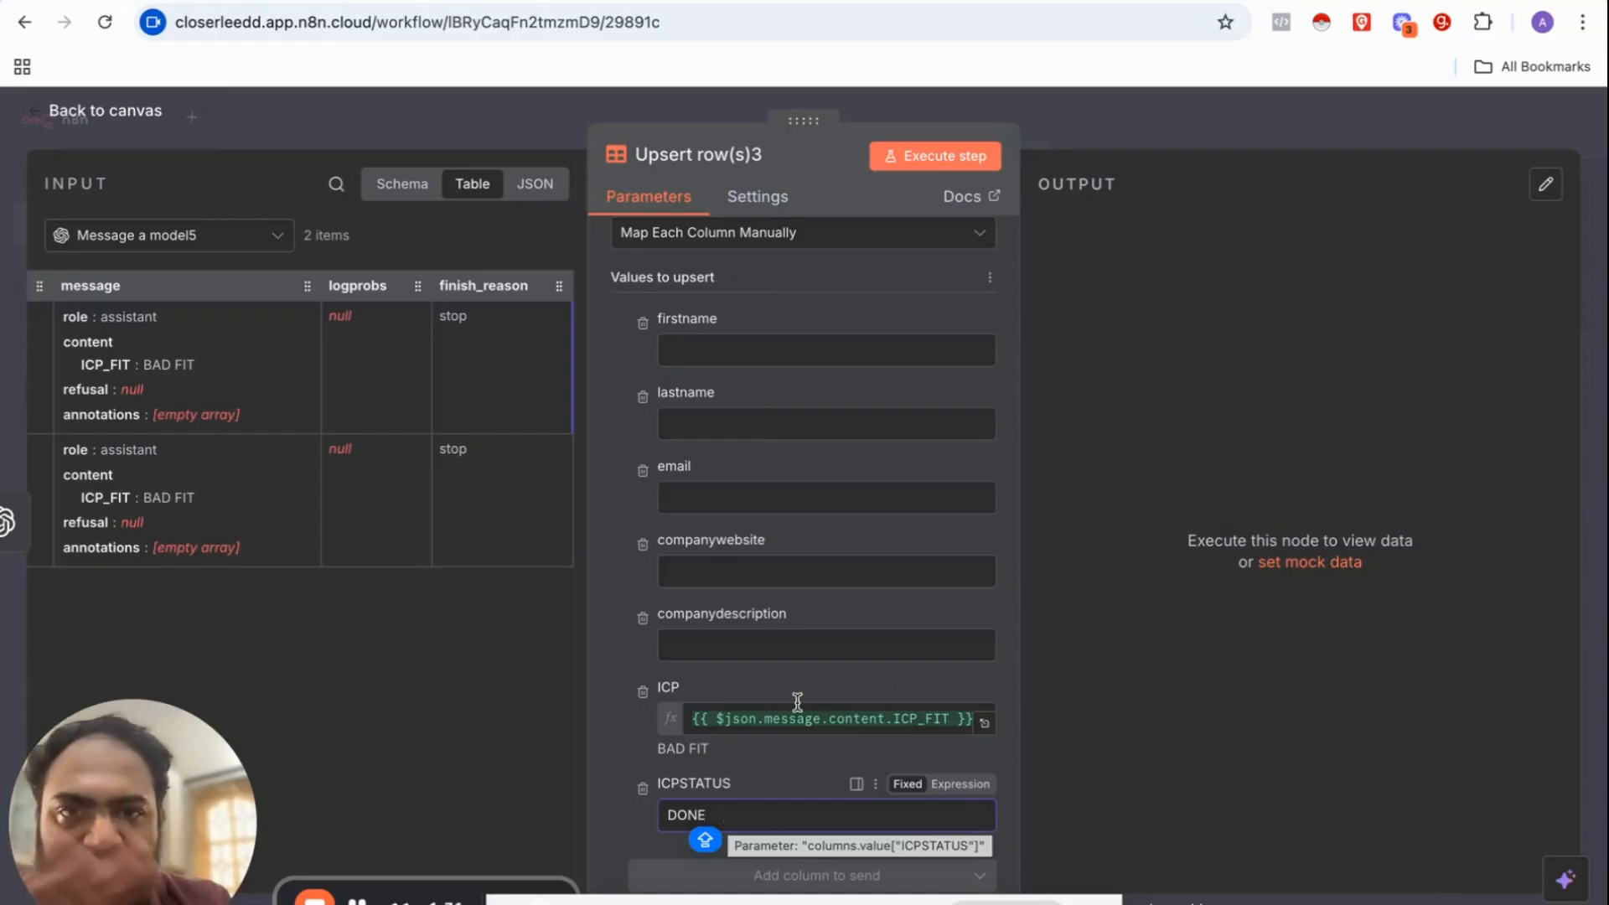
{"action": "left_click", "coordinate": [926, 158]}
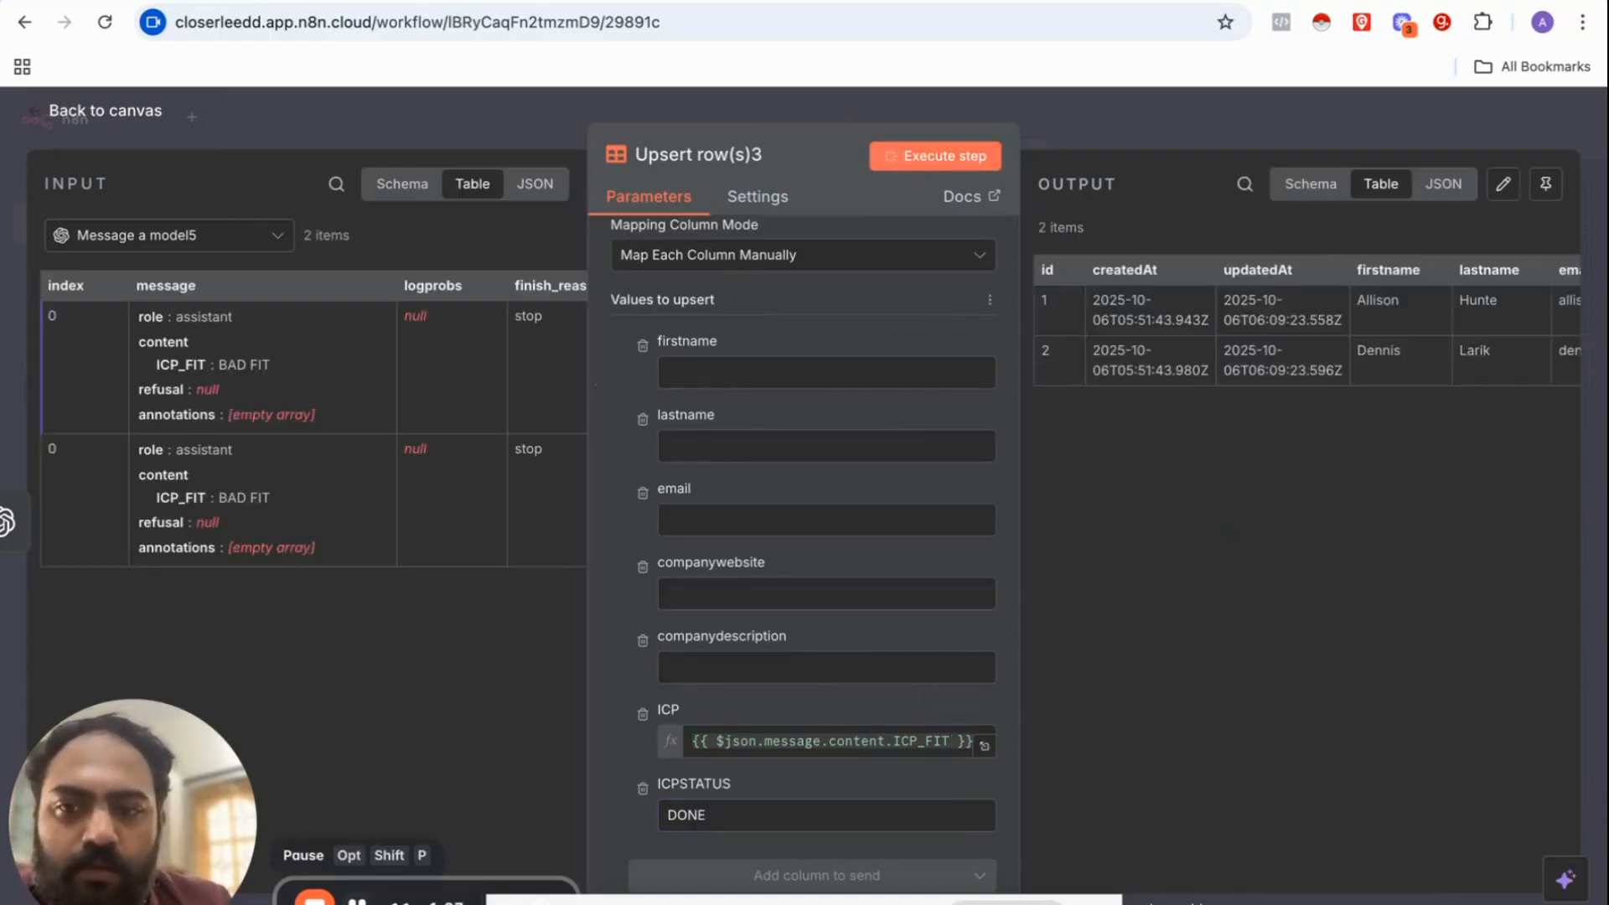
{"action": "scroll", "coordinate": [1164, 356], "scroll_direction": "right", "scroll_amount": 8}
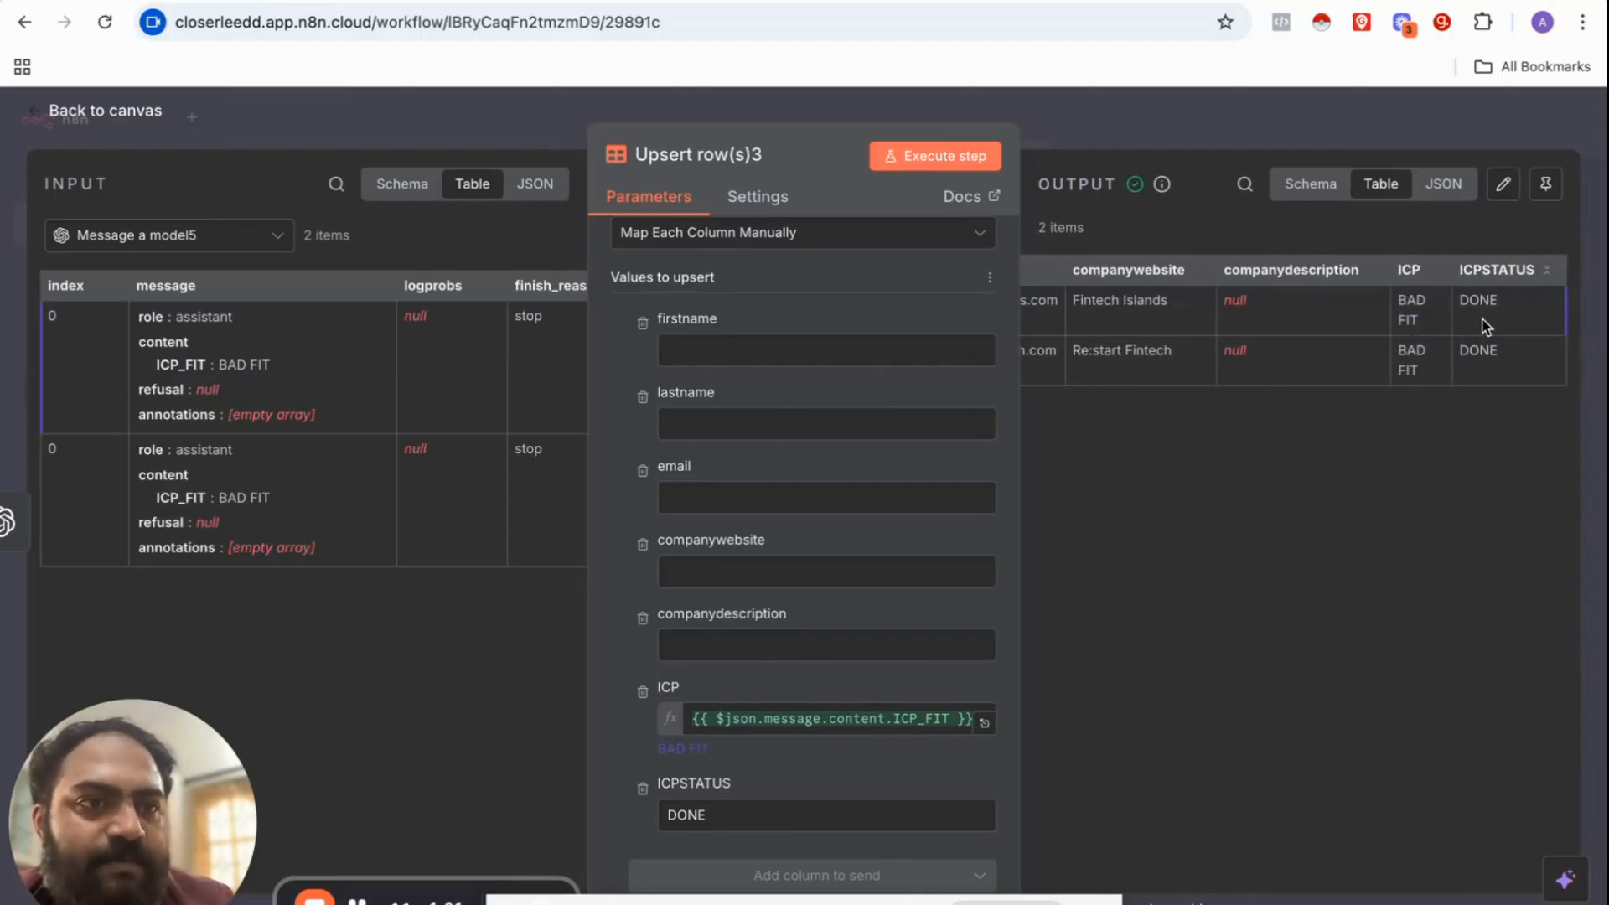
{"action": "scroll", "coordinate": [1304, 327], "scroll_direction": "left", "scroll_amount": 10}
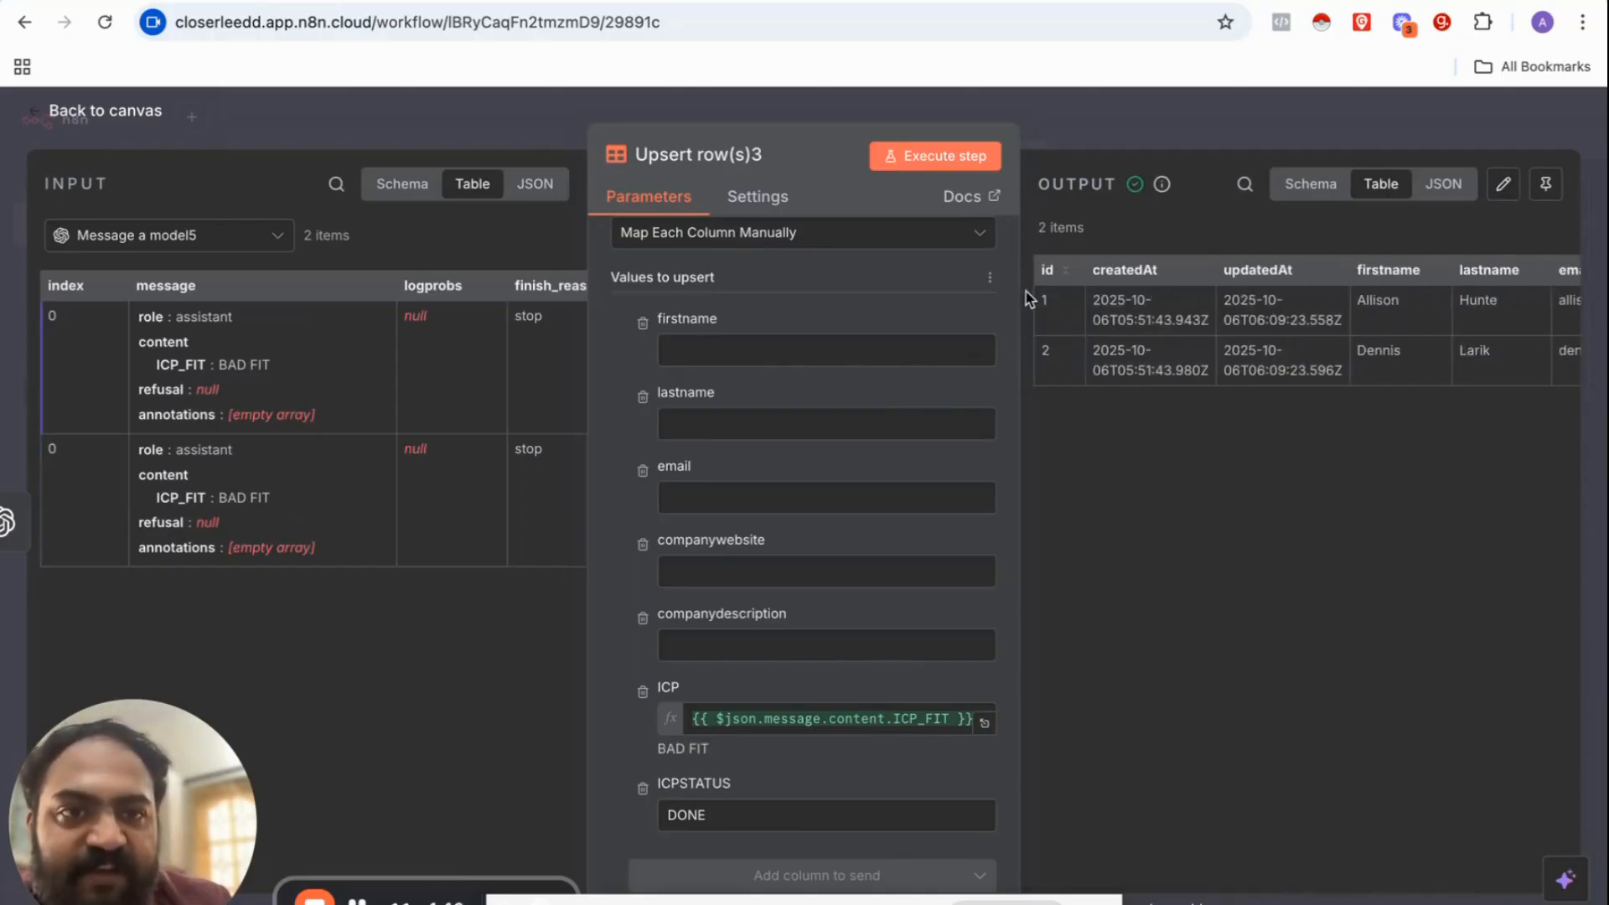
{"action": "left_click", "coordinate": [1112, 109]}
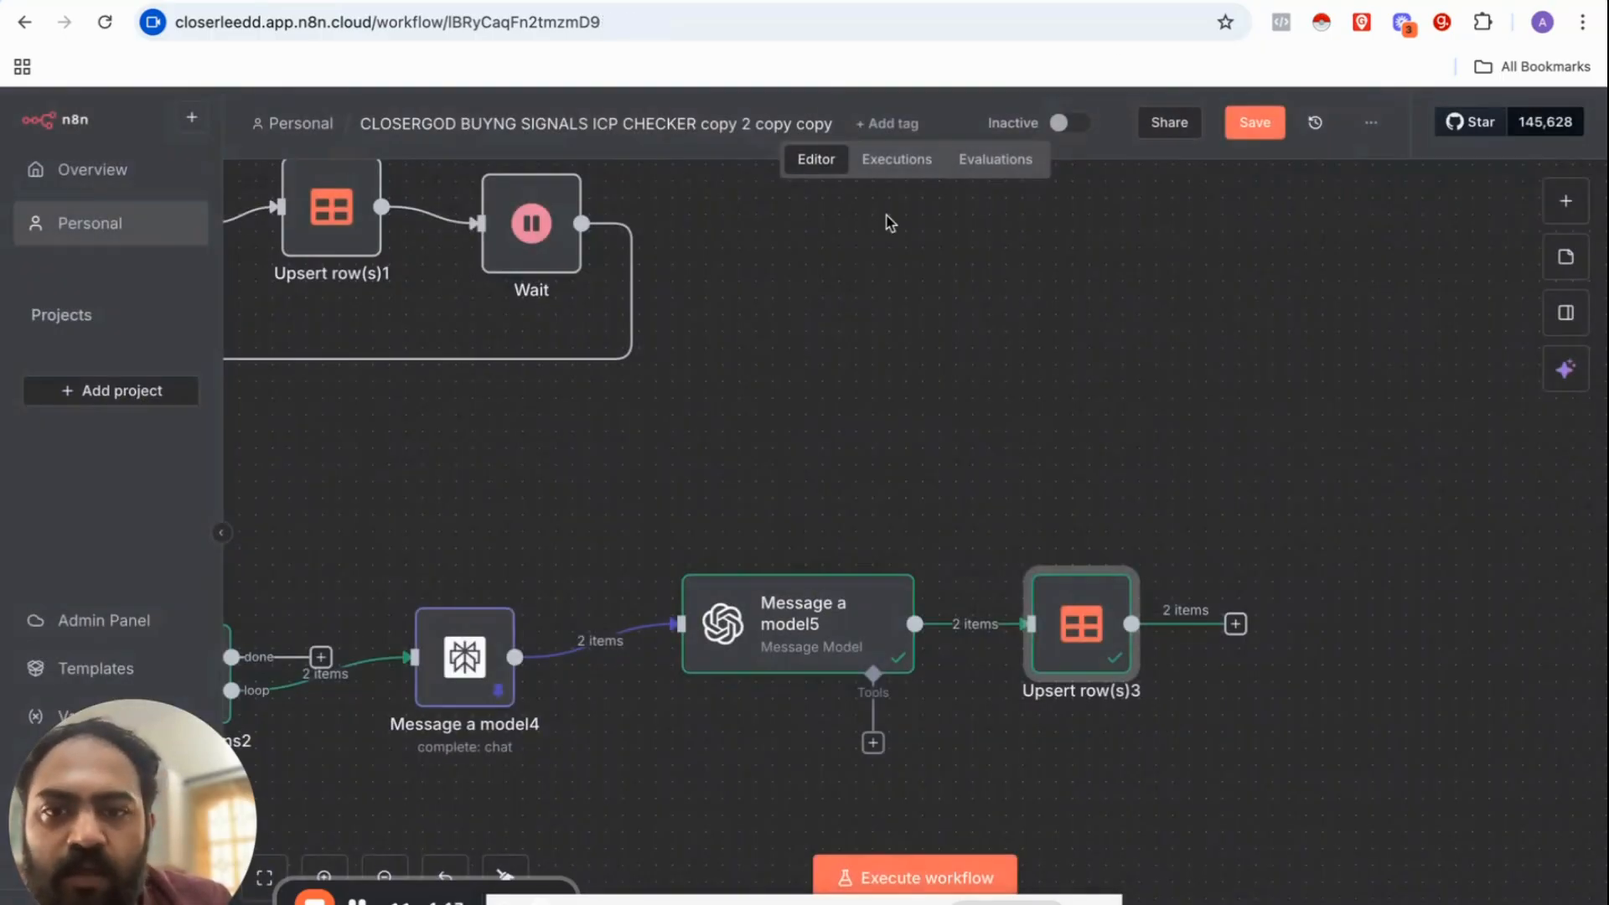
Step: Execute the entire workflow so the next two leads get their ICP result
{"action": "scroll", "coordinate": [431, 633], "scroll_direction": "down", "scroll_amount": 3}
{"action": "scroll", "coordinate": [431, 632], "scroll_direction": "left", "scroll_amount": 3}
{"action": "left_click", "coordinate": [716, 471]}
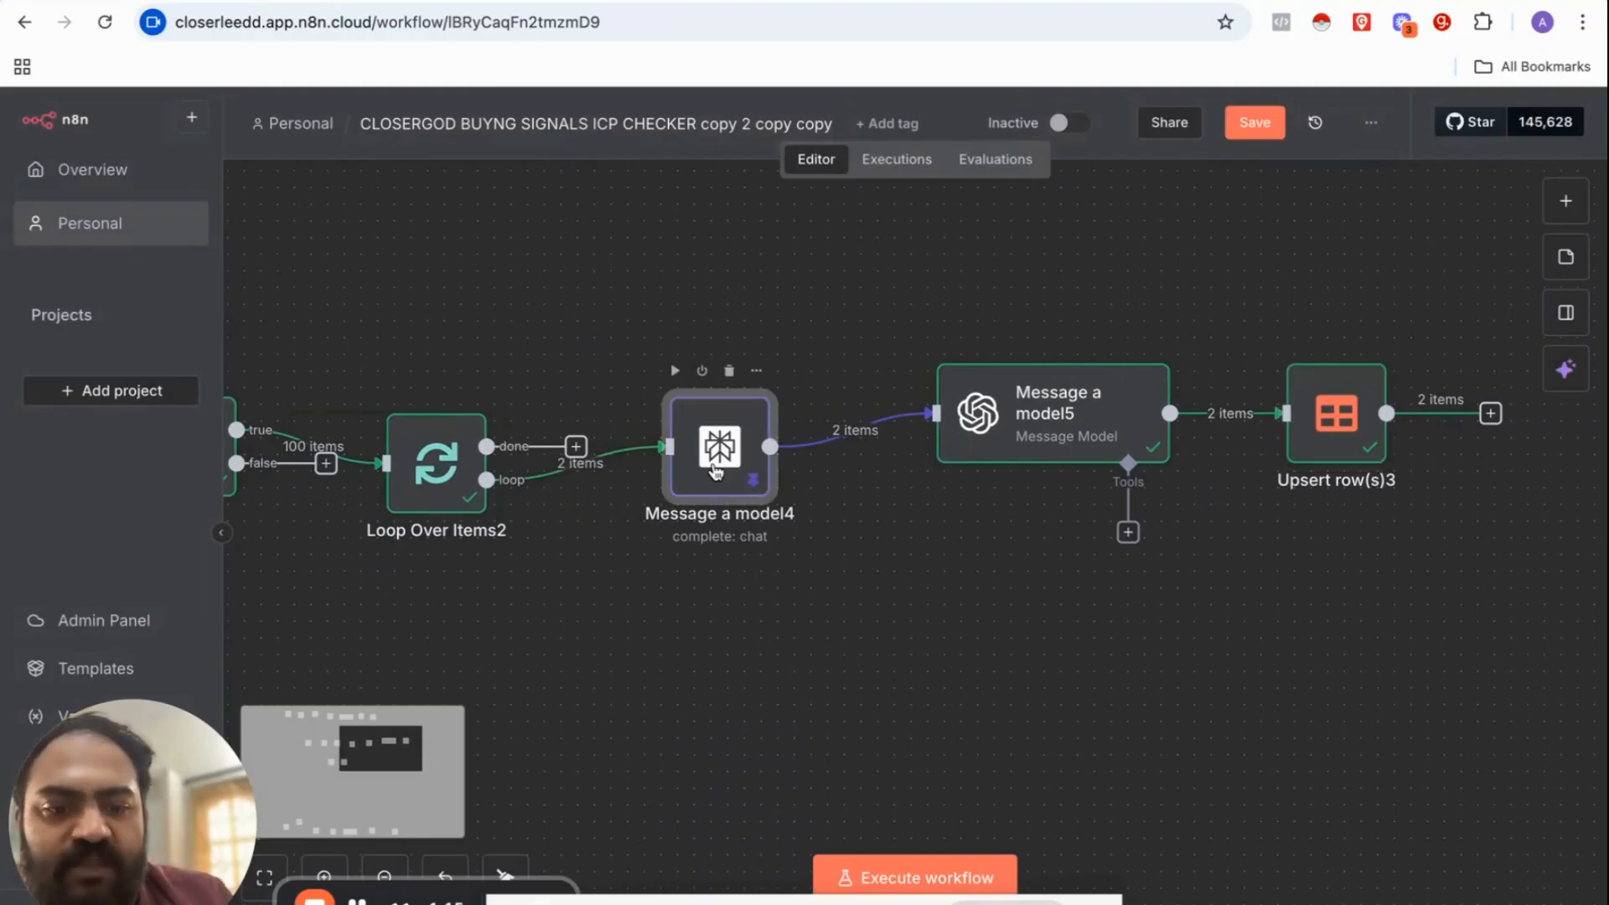
{"action": "scroll", "coordinate": [776, 593], "scroll_direction": "down", "scroll_amount": 2}
{"action": "scroll", "coordinate": [776, 593], "scroll_direction": "left", "scroll_amount": 3}
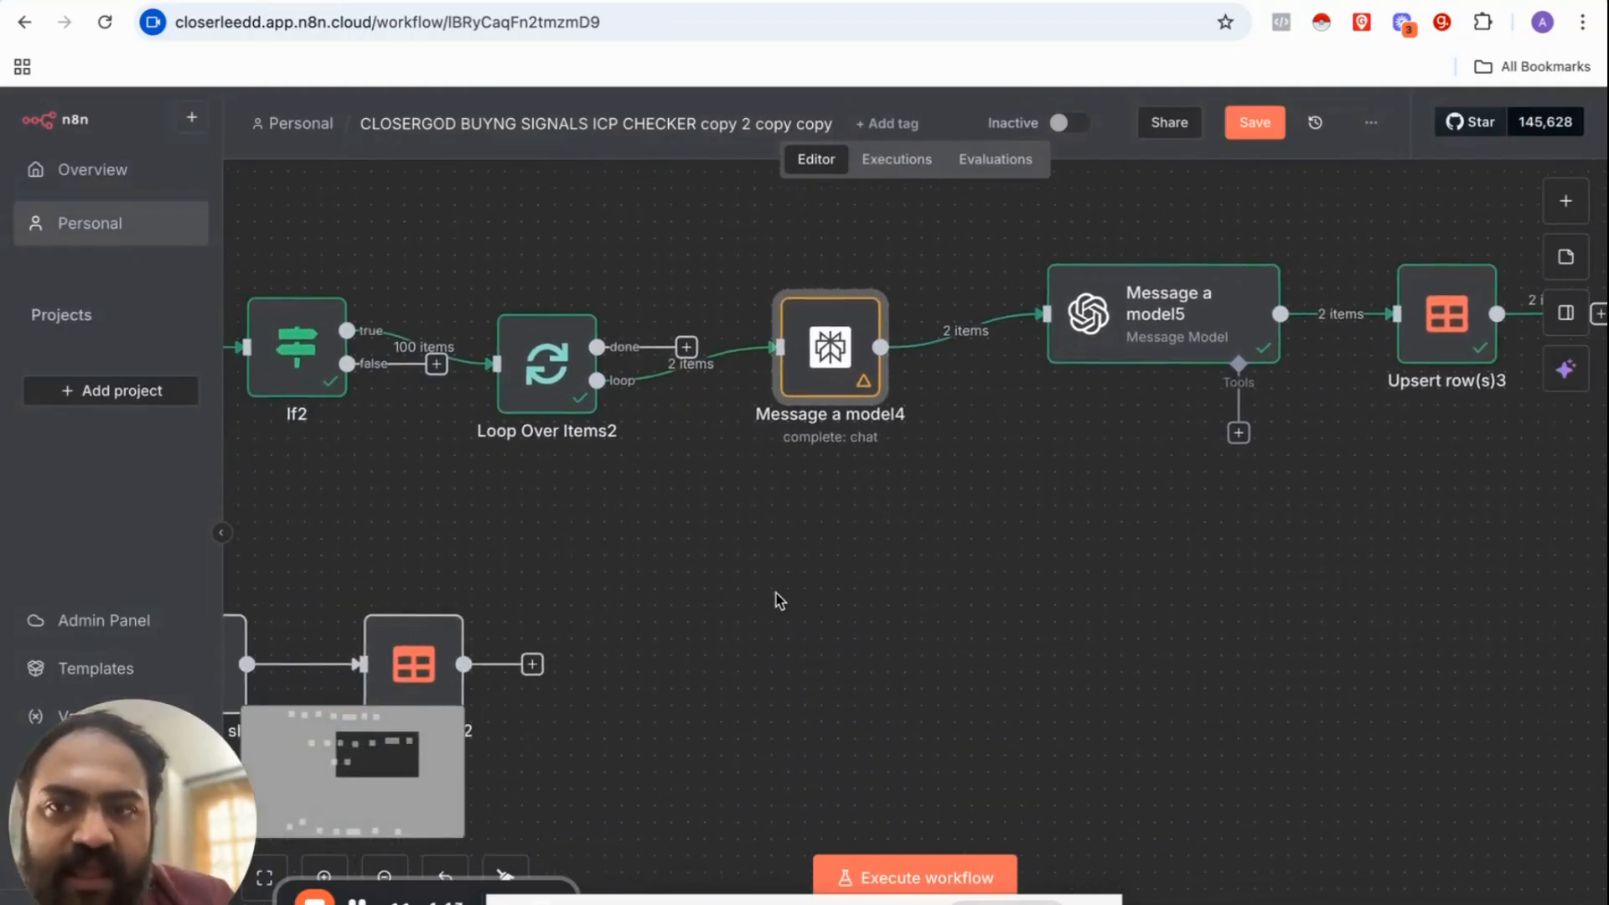
{"action": "left_click", "coordinate": [917, 876]}
{"action": "scroll", "coordinate": [872, 712], "scroll_direction": "left", "scroll_amount": 5}
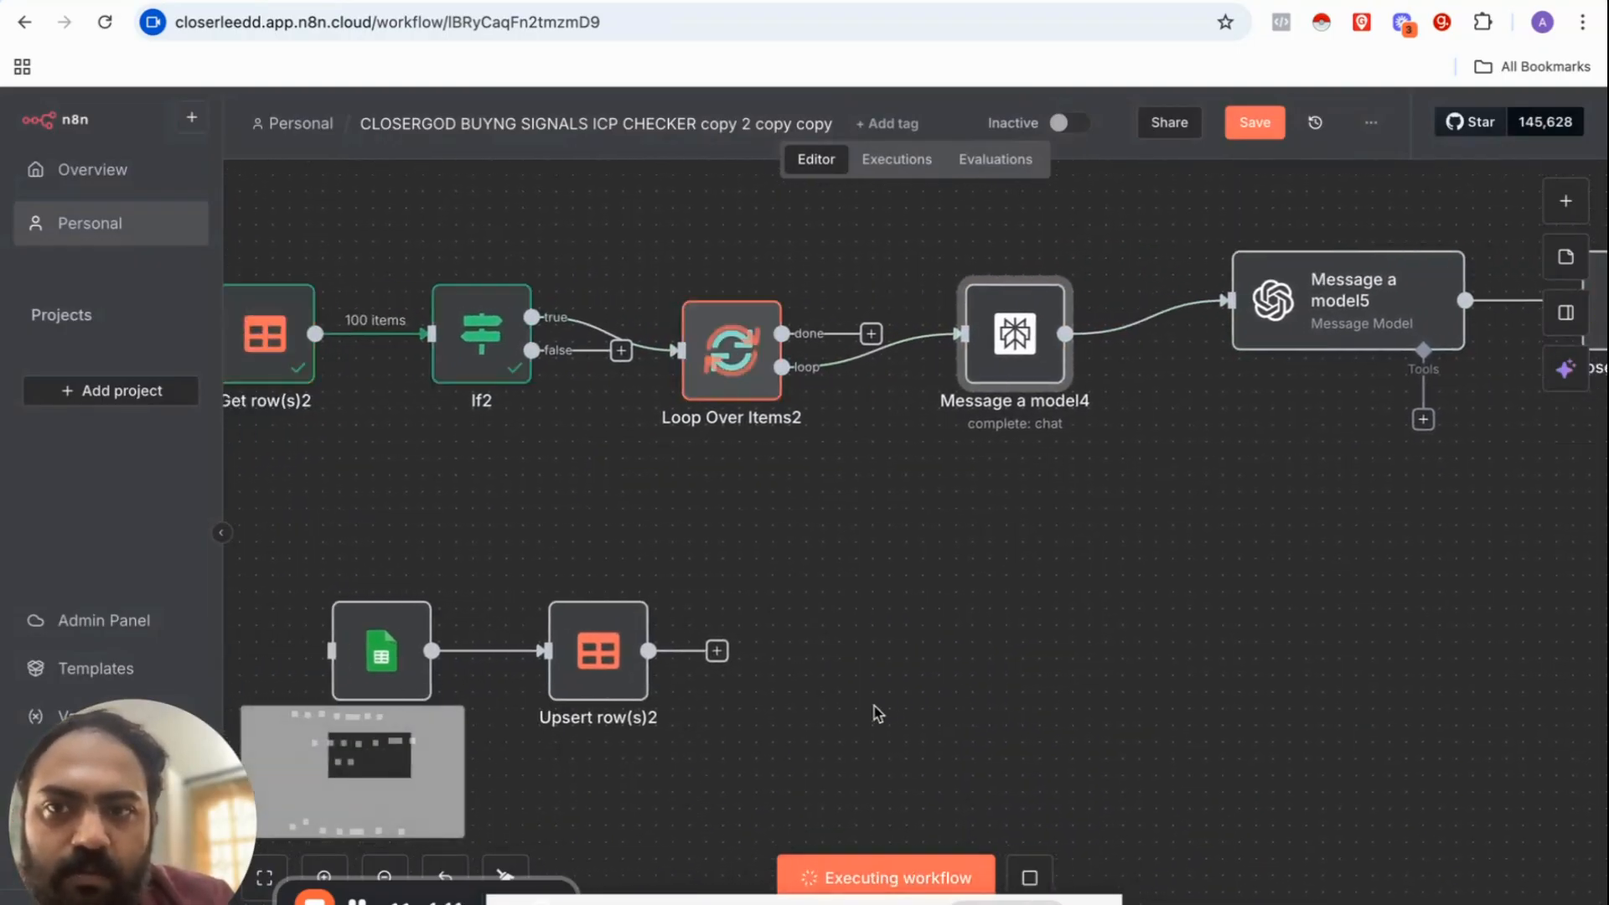
{"action": "scroll", "coordinate": [678, 423], "scroll_direction": "left", "scroll_amount": 5}
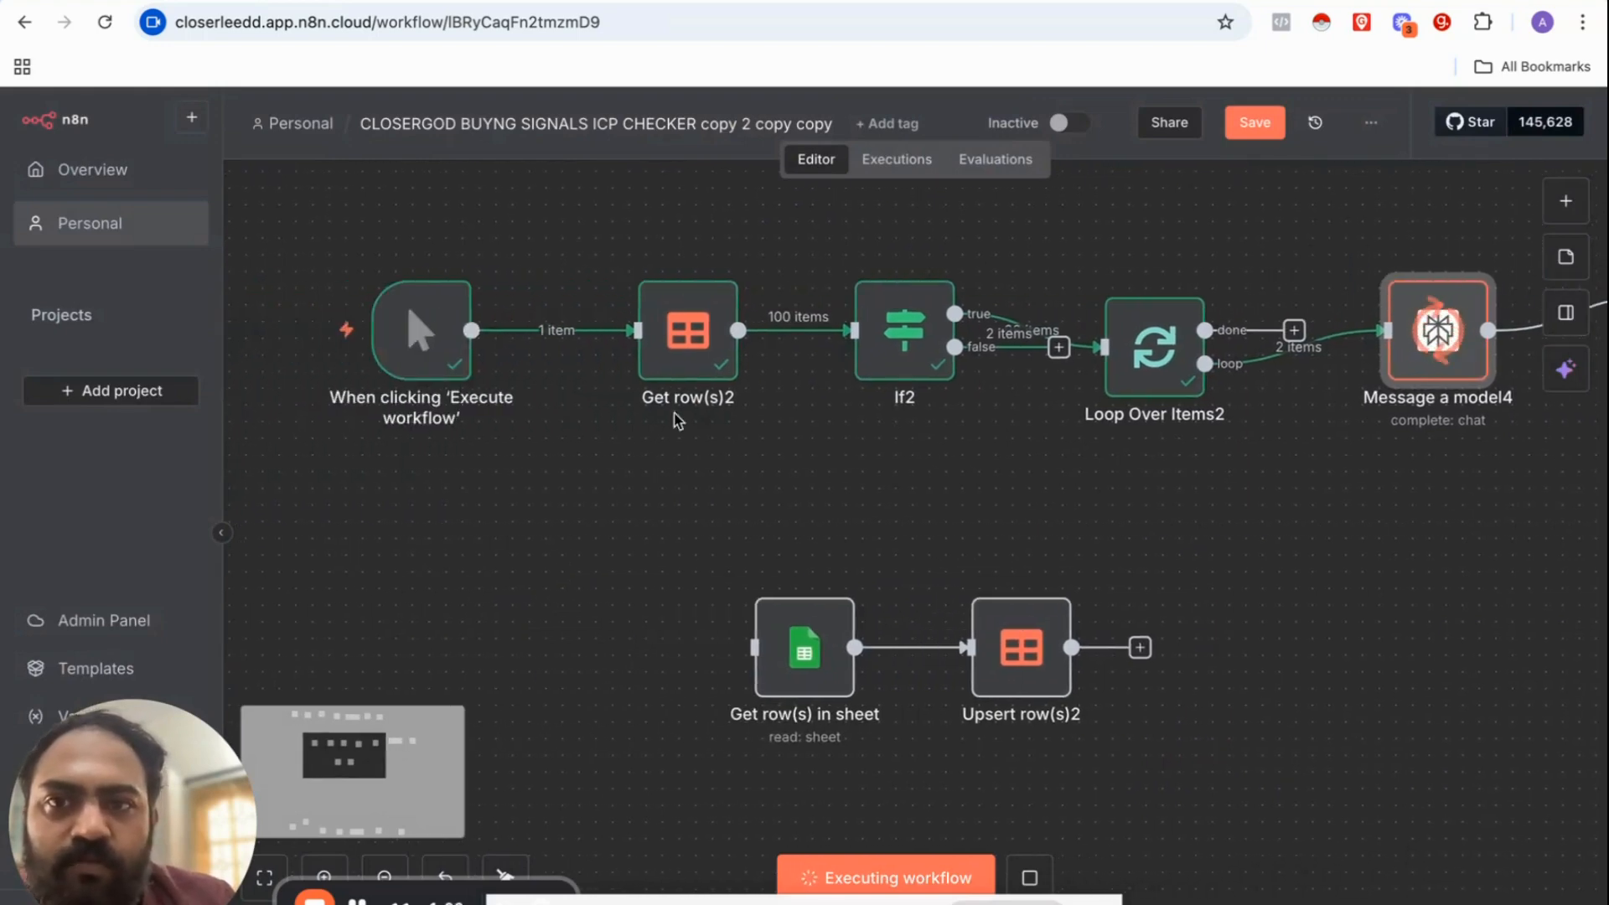
{"action": "scroll", "coordinate": [695, 352], "scroll_direction": "right", "scroll_amount": 5}
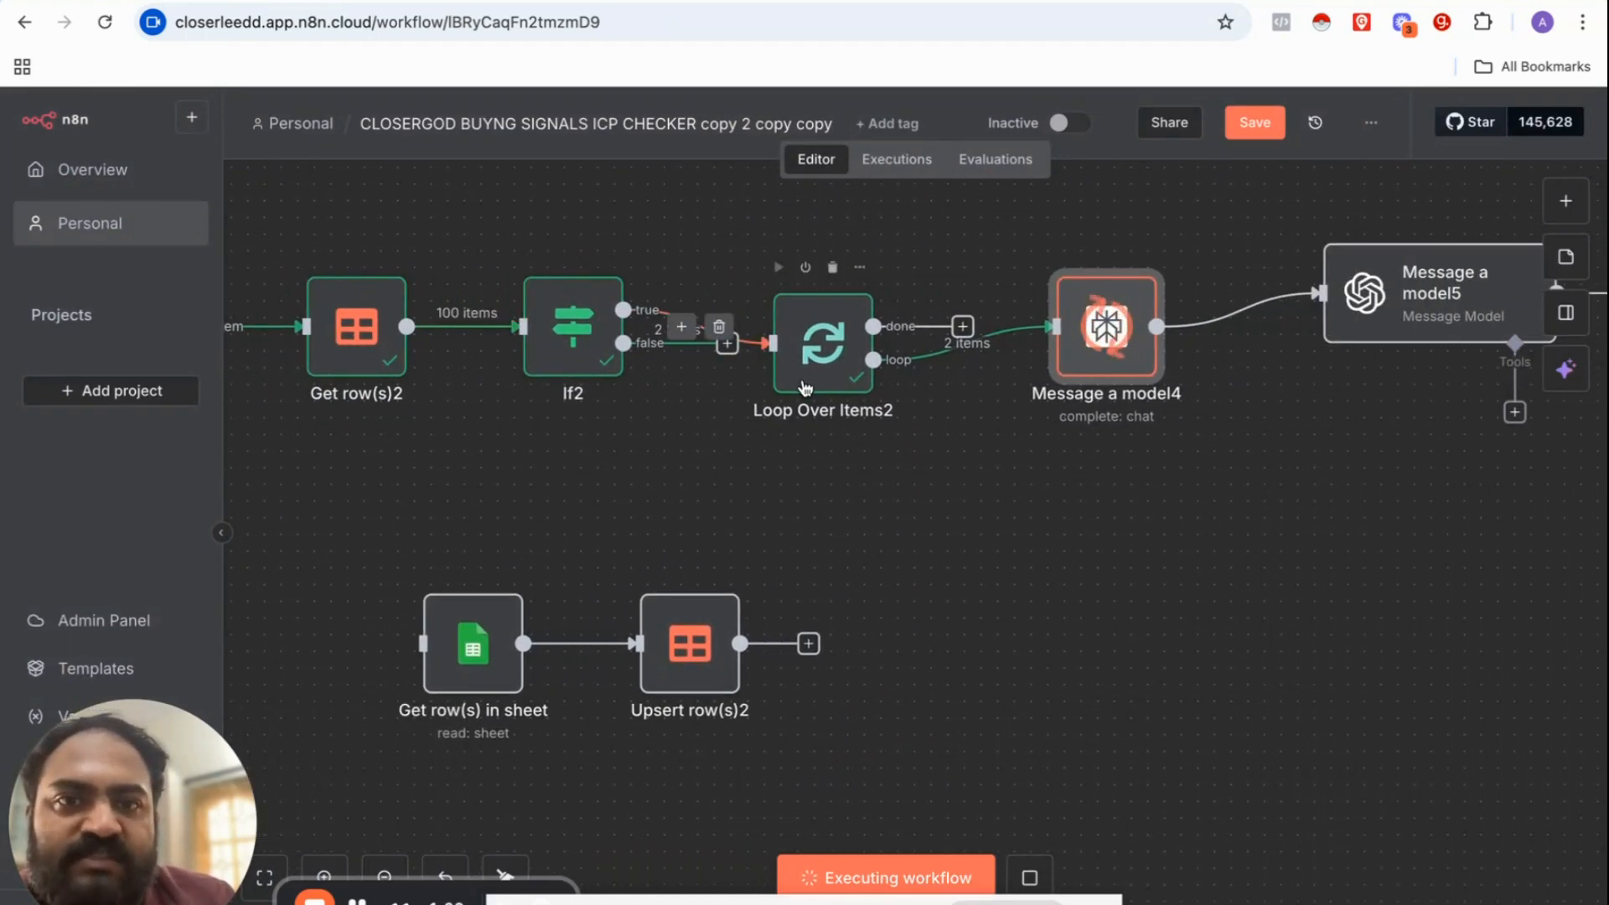
{"action": "scroll", "coordinate": [829, 361], "scroll_direction": "right", "scroll_amount": 6}
{"action": "scroll", "coordinate": [834, 360], "scroll_direction": "right", "scroll_amount": 10}
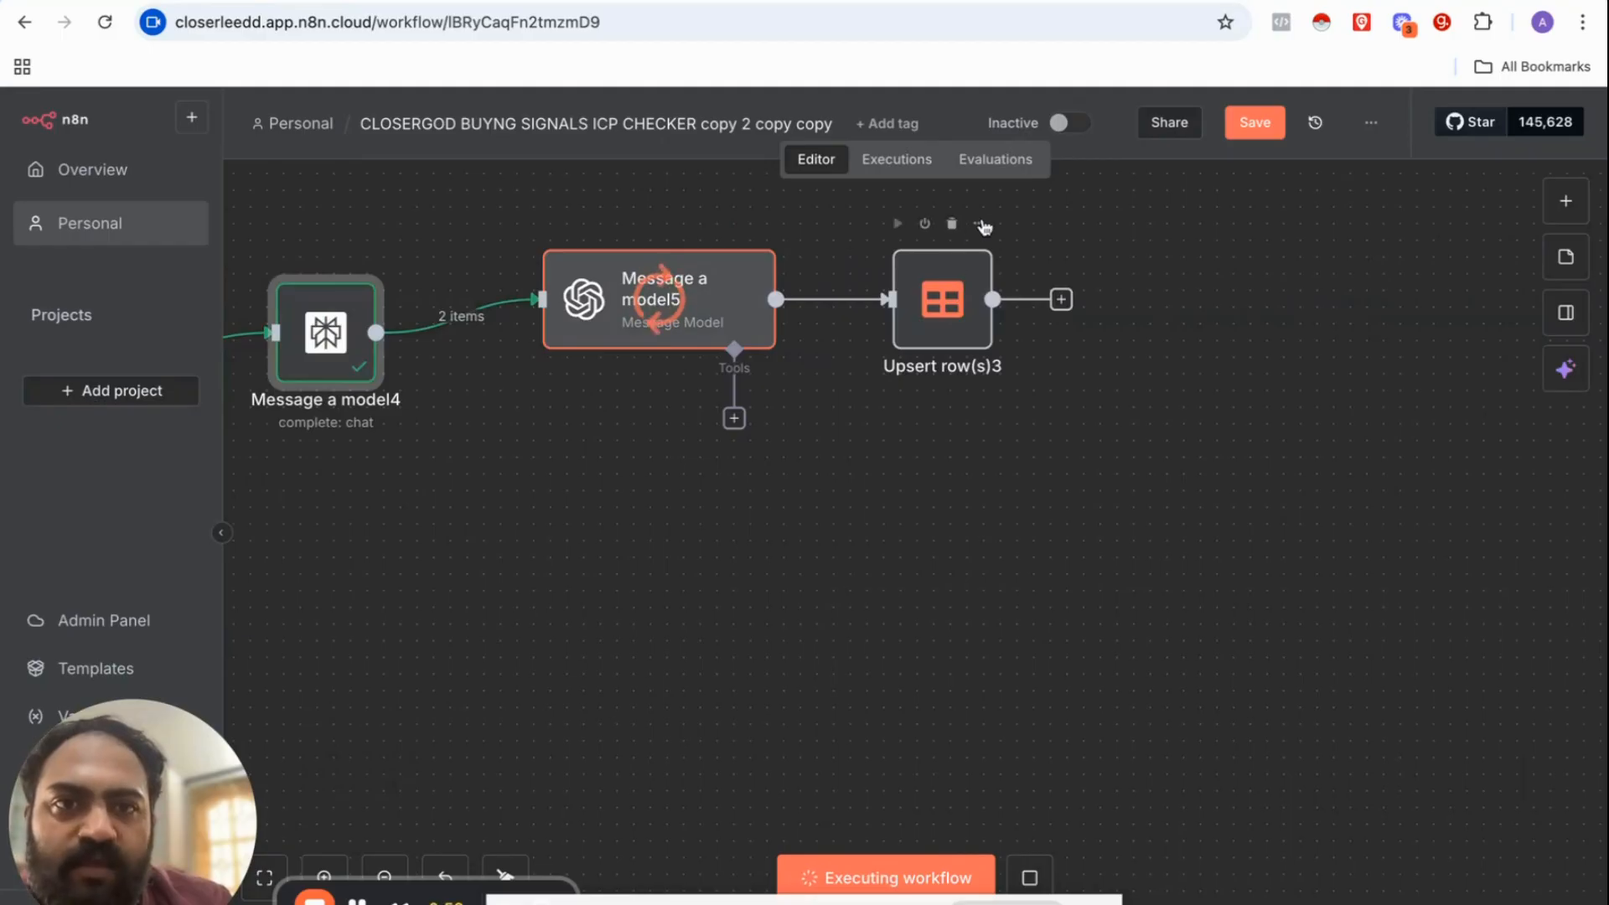
Step: Check Upsert row(s)3 output: BAD FIT in ICP and DONE in ICPSTATUS for both leads
{"action": "left_click", "coordinate": [982, 224]}
{"action": "left_click", "coordinate": [1015, 253]}
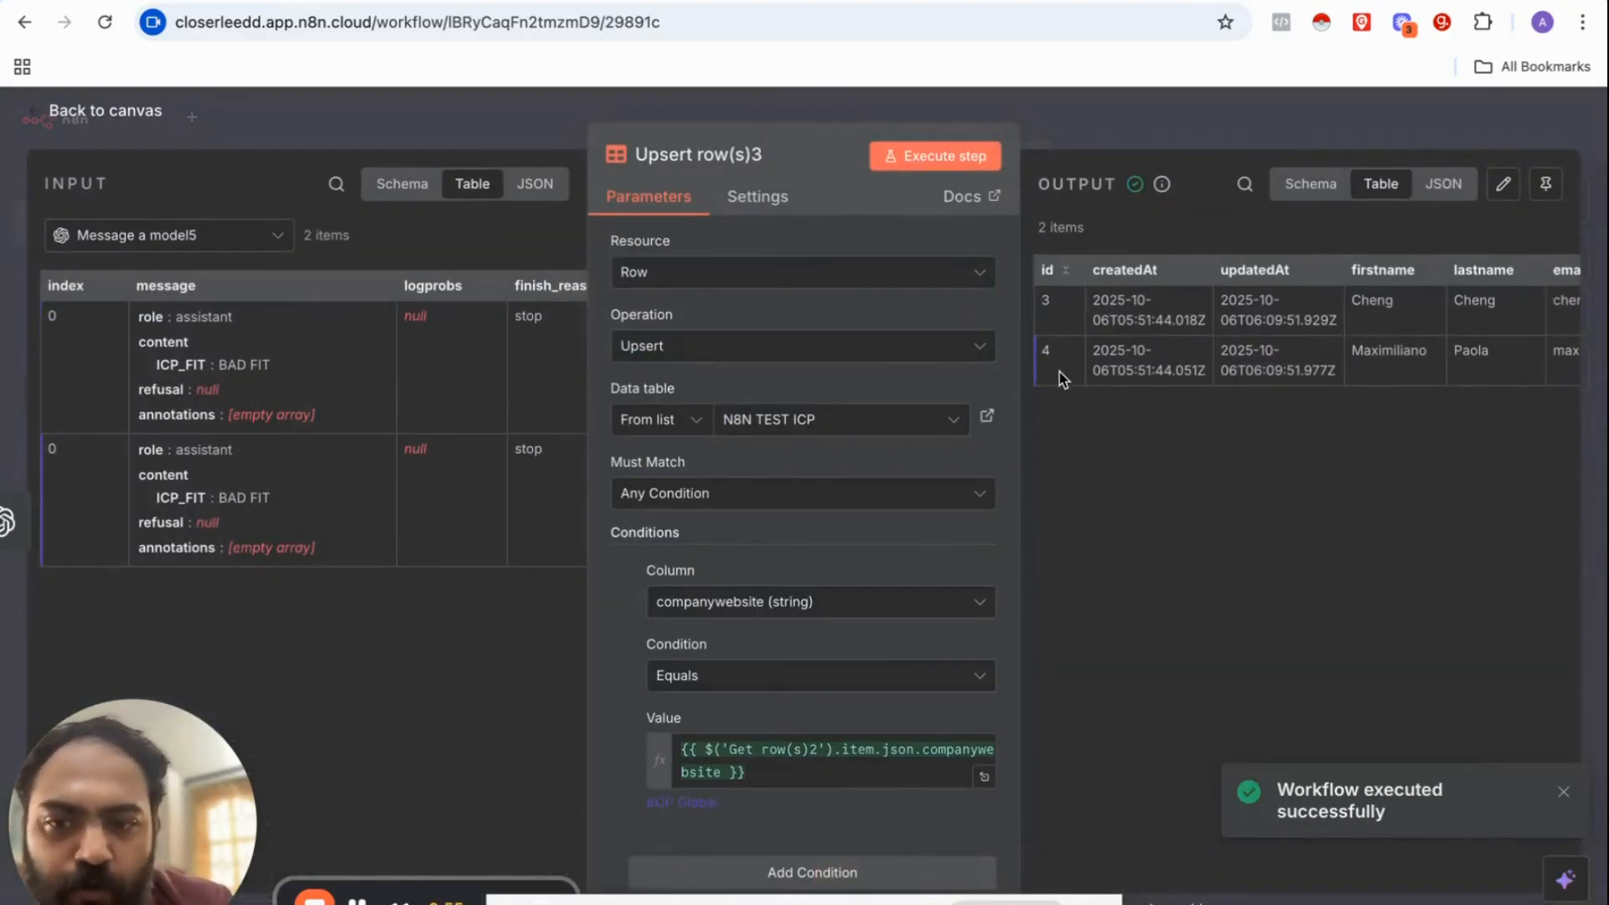
{"action": "scroll", "coordinate": [1257, 352], "scroll_direction": "right", "scroll_amount": 10}
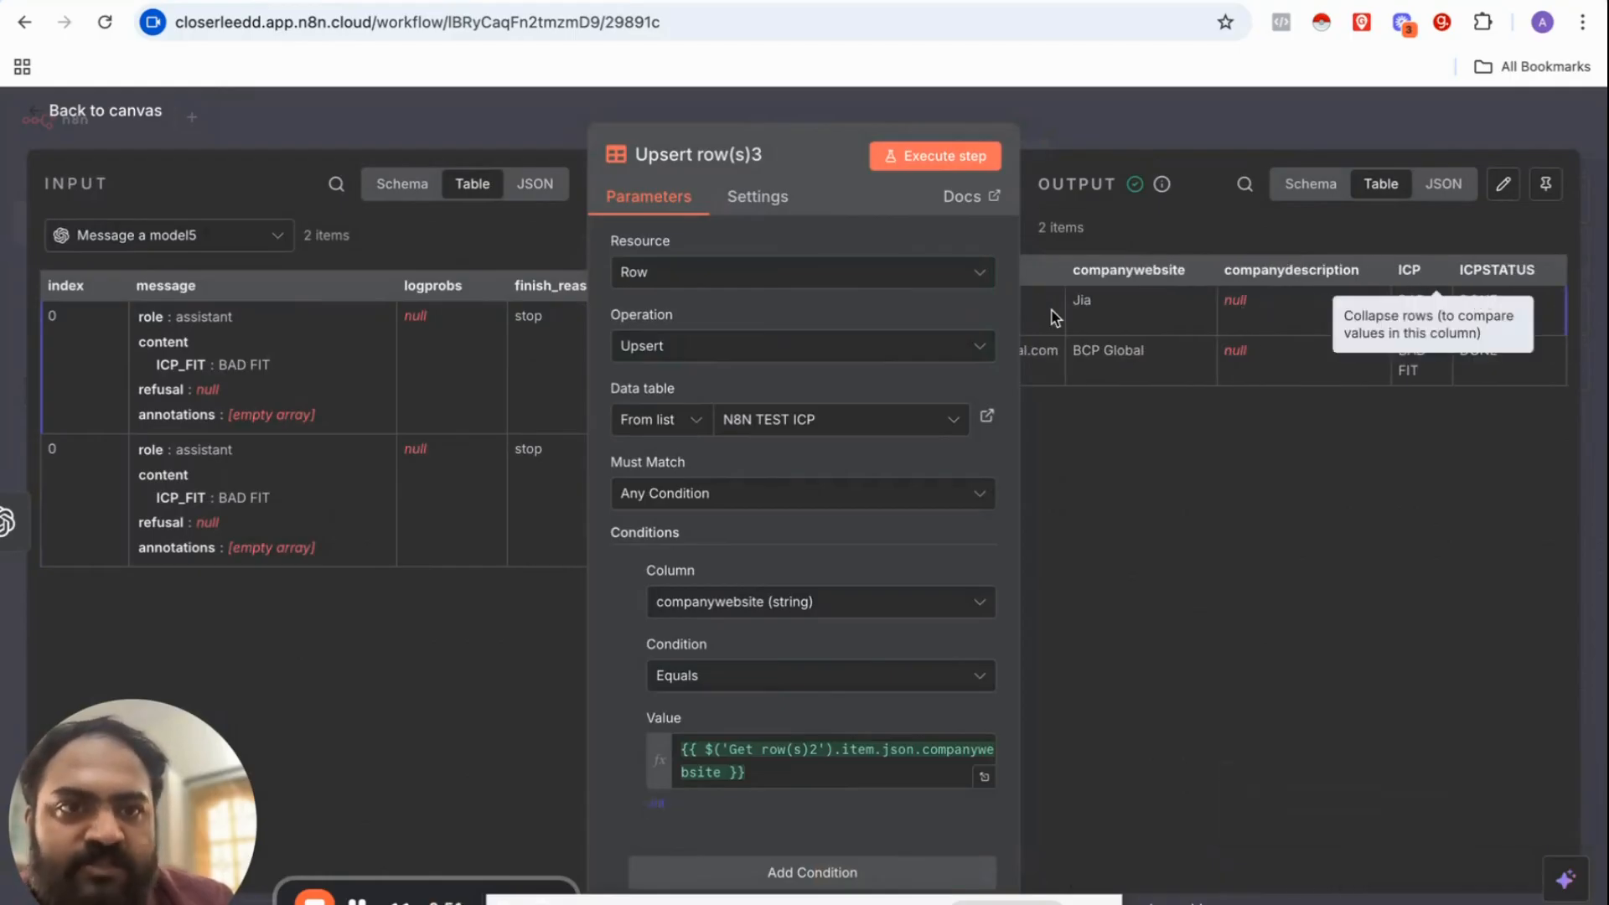
{"action": "left_click", "coordinate": [1066, 132]}
{"action": "scroll", "coordinate": [738, 402], "scroll_direction": "down", "scroll_amount": 3}
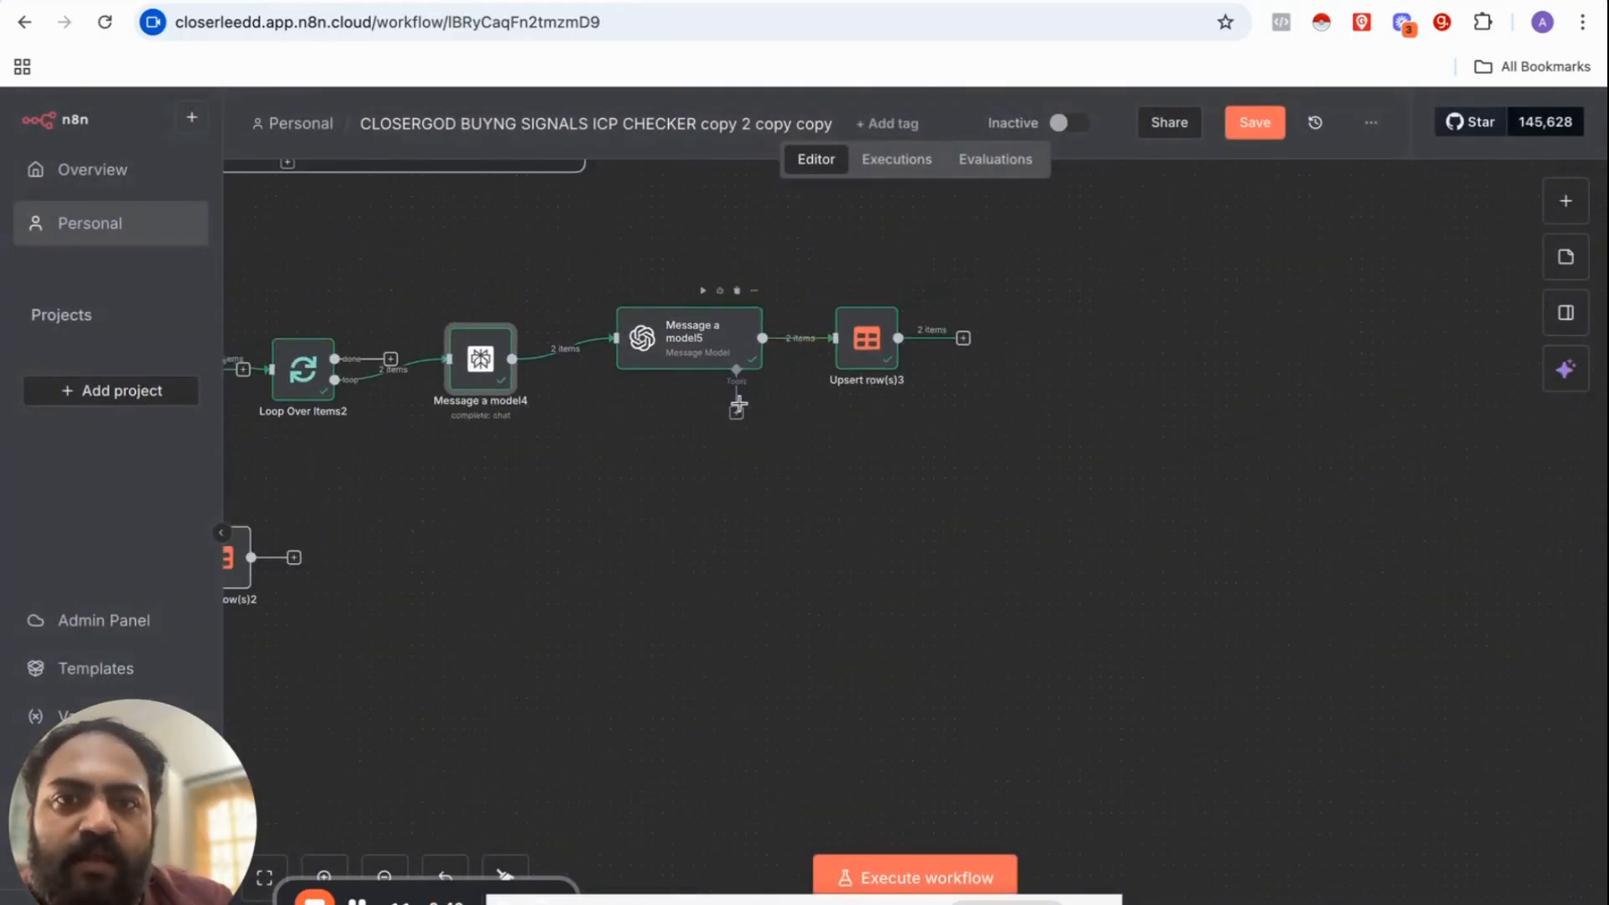
Step: Scroll the N8N TEST ICP table to the ICP and ICPSTATUS columns showing BAD FIT and DONE
{"action": "scroll", "coordinate": [741, 404], "scroll_direction": "left", "scroll_amount": 10}
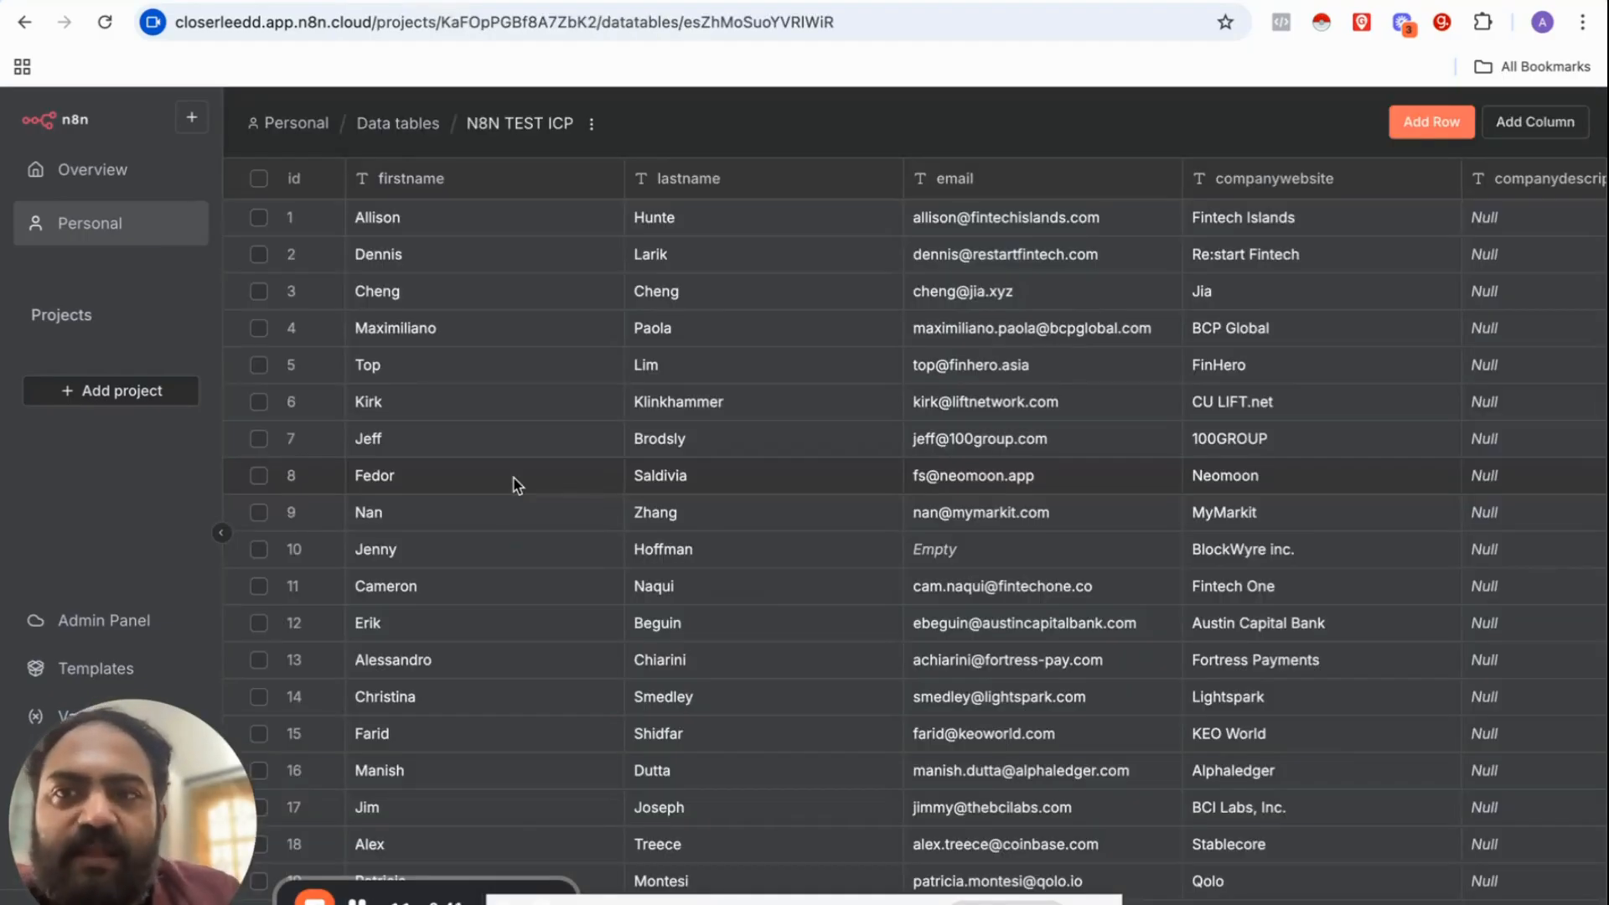
{"action": "scroll", "coordinate": [515, 484], "scroll_direction": "right", "scroll_amount": 5}
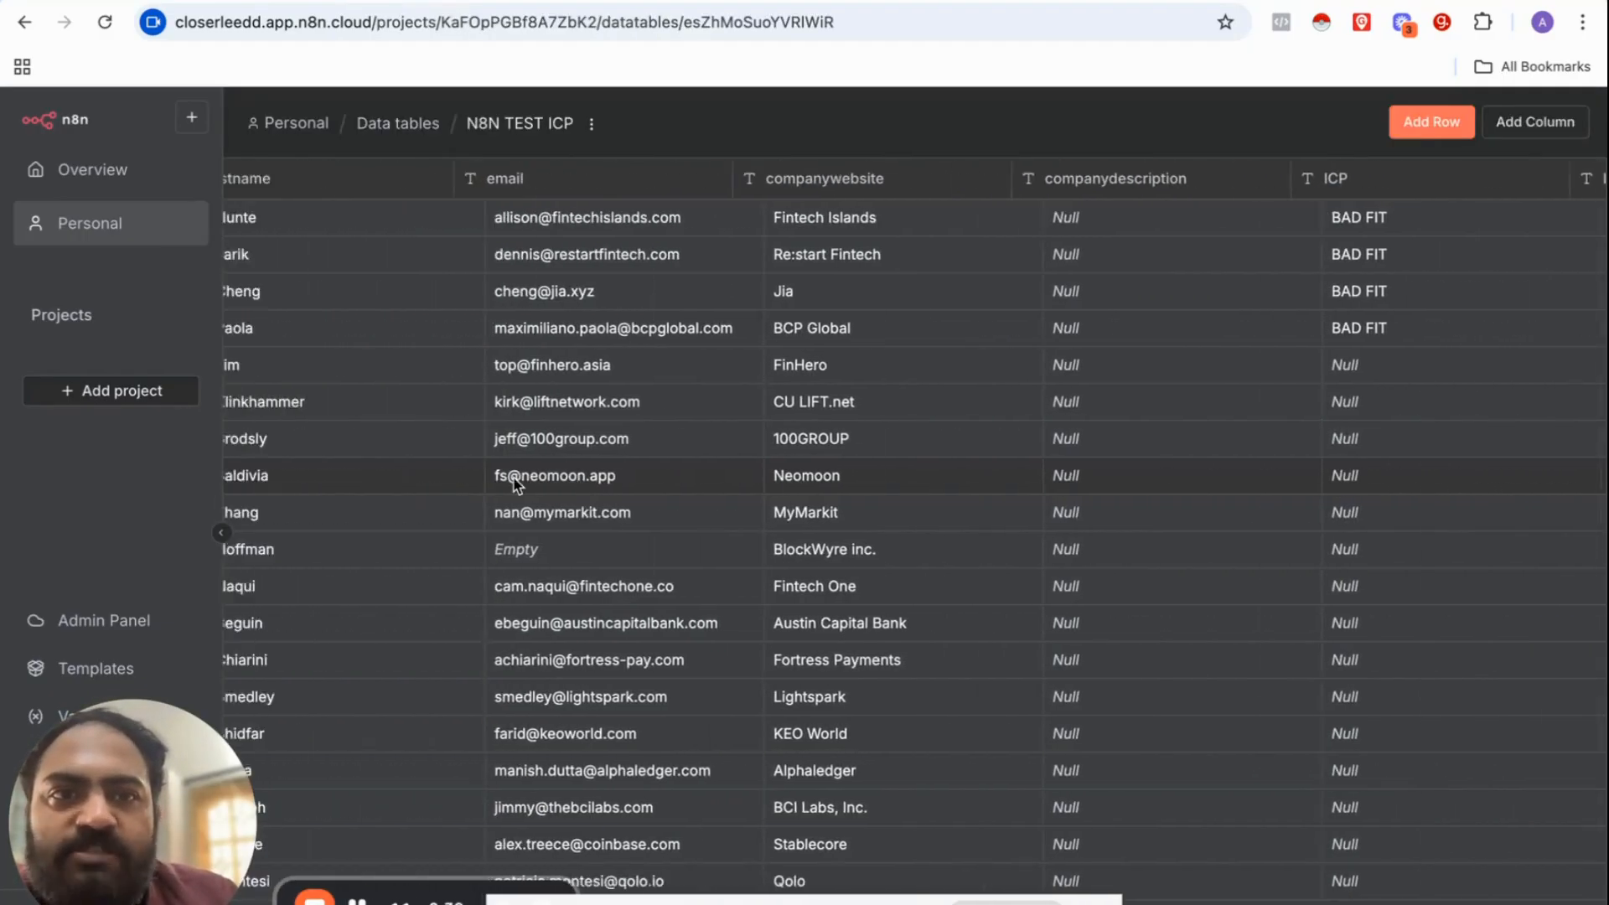
{"action": "scroll", "coordinate": [514, 484], "scroll_direction": "left", "scroll_amount": 5}
{"action": "scroll", "coordinate": [514, 485], "scroll_direction": "right", "scroll_amount": 10}
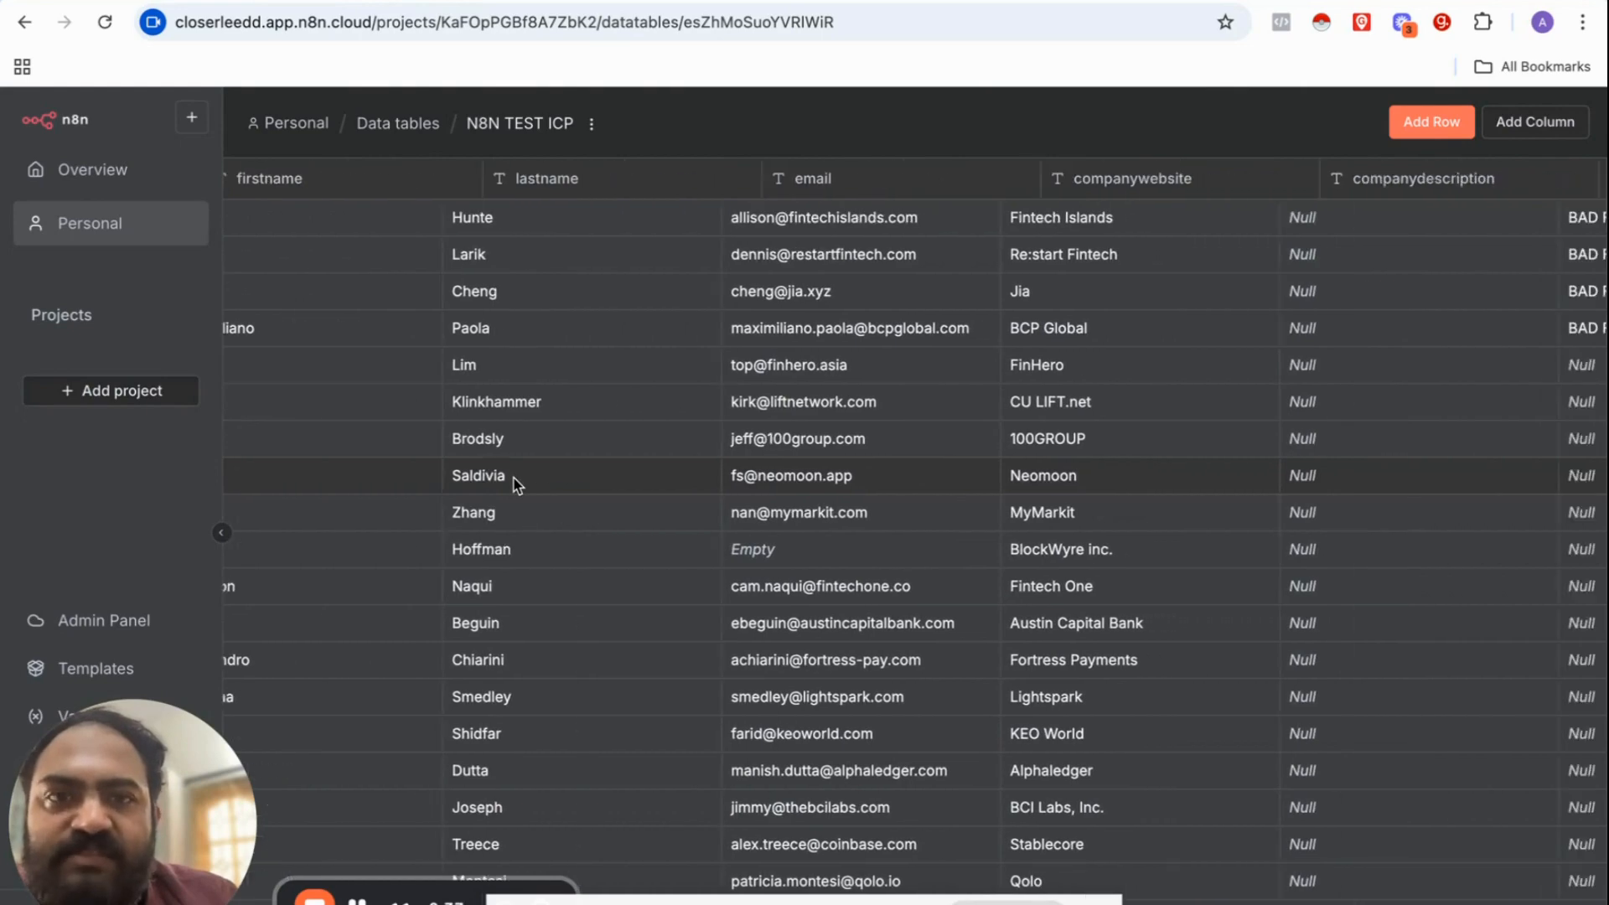
{"action": "scroll", "coordinate": [513, 477], "scroll_direction": "left", "scroll_amount": 10}
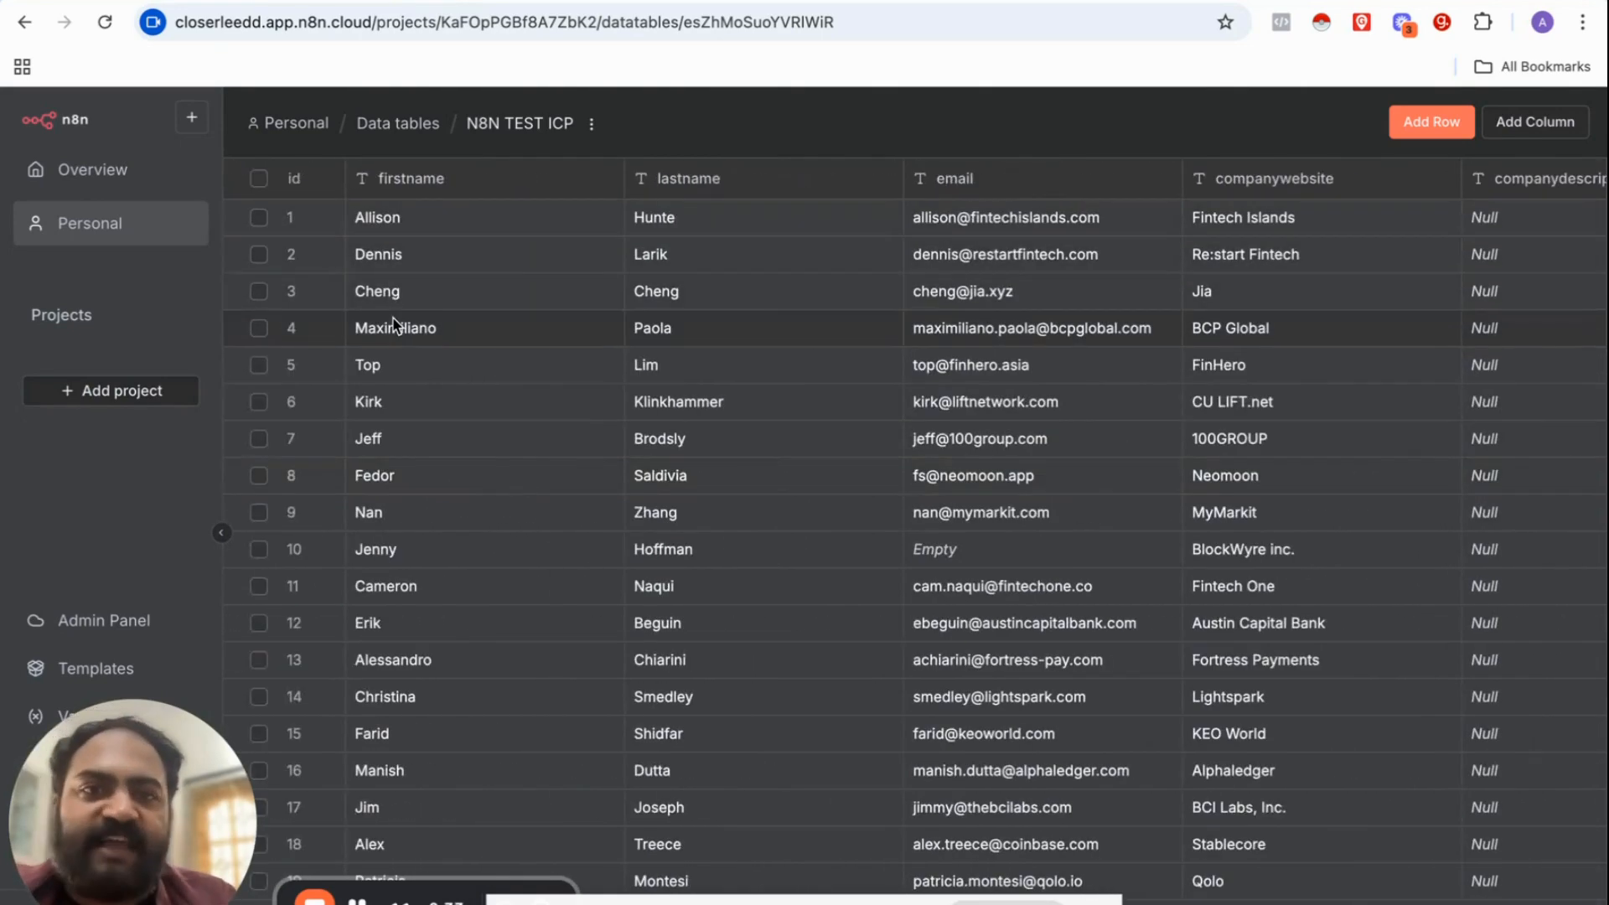
{"action": "scroll", "coordinate": [393, 325], "scroll_direction": "right", "scroll_amount": 15}
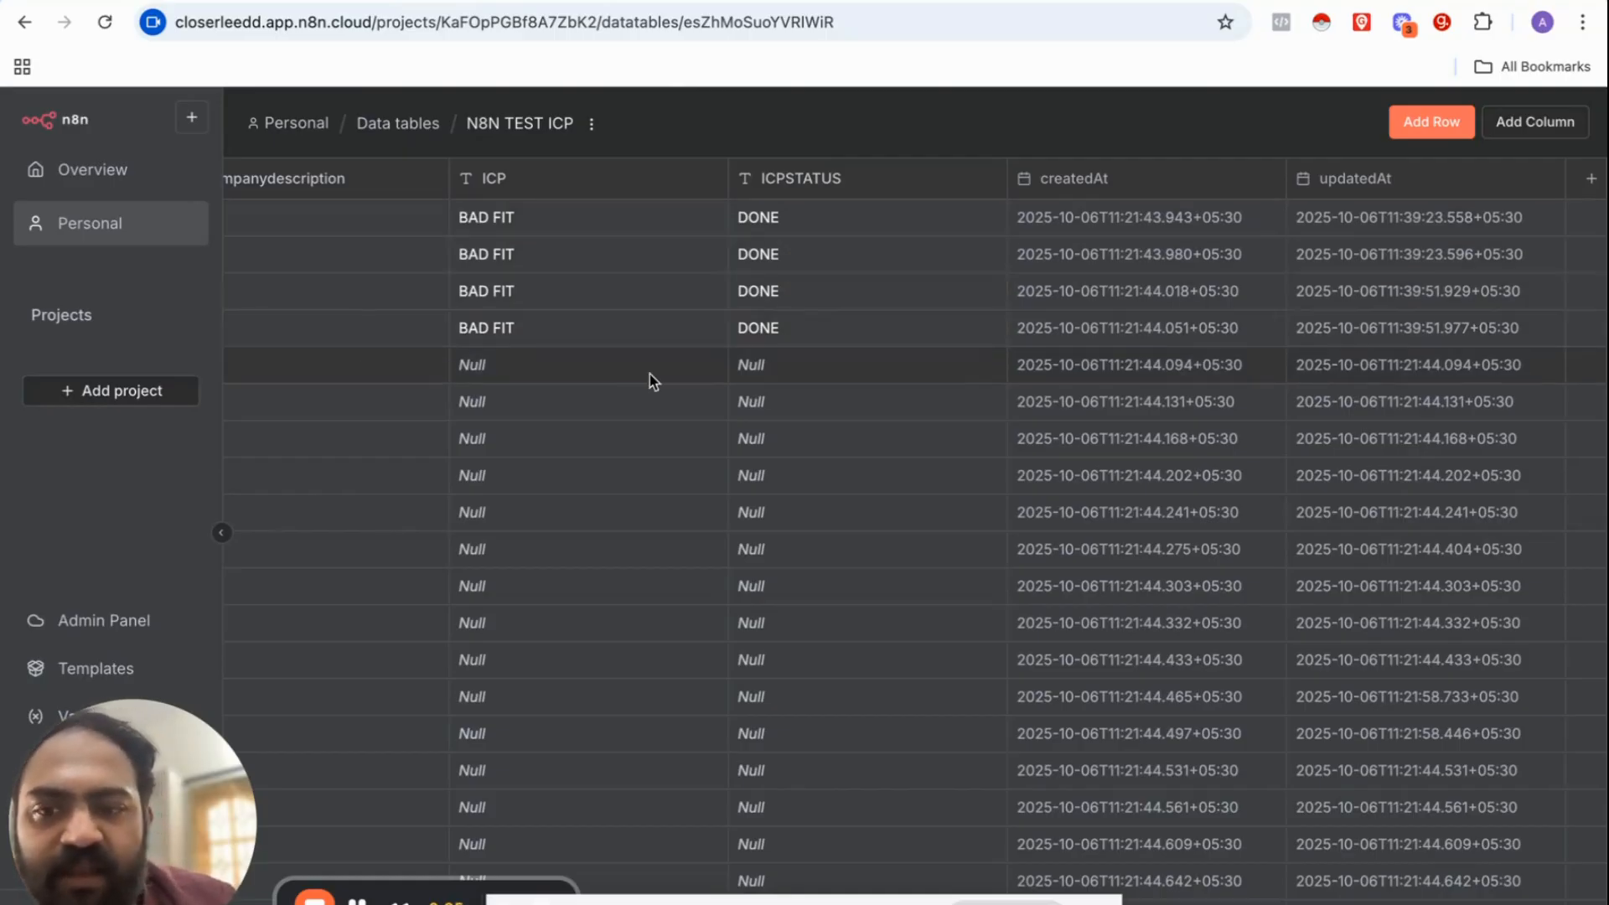
{"action": "scroll", "coordinate": [535, 621], "scroll_direction": "left", "scroll_amount": 7}
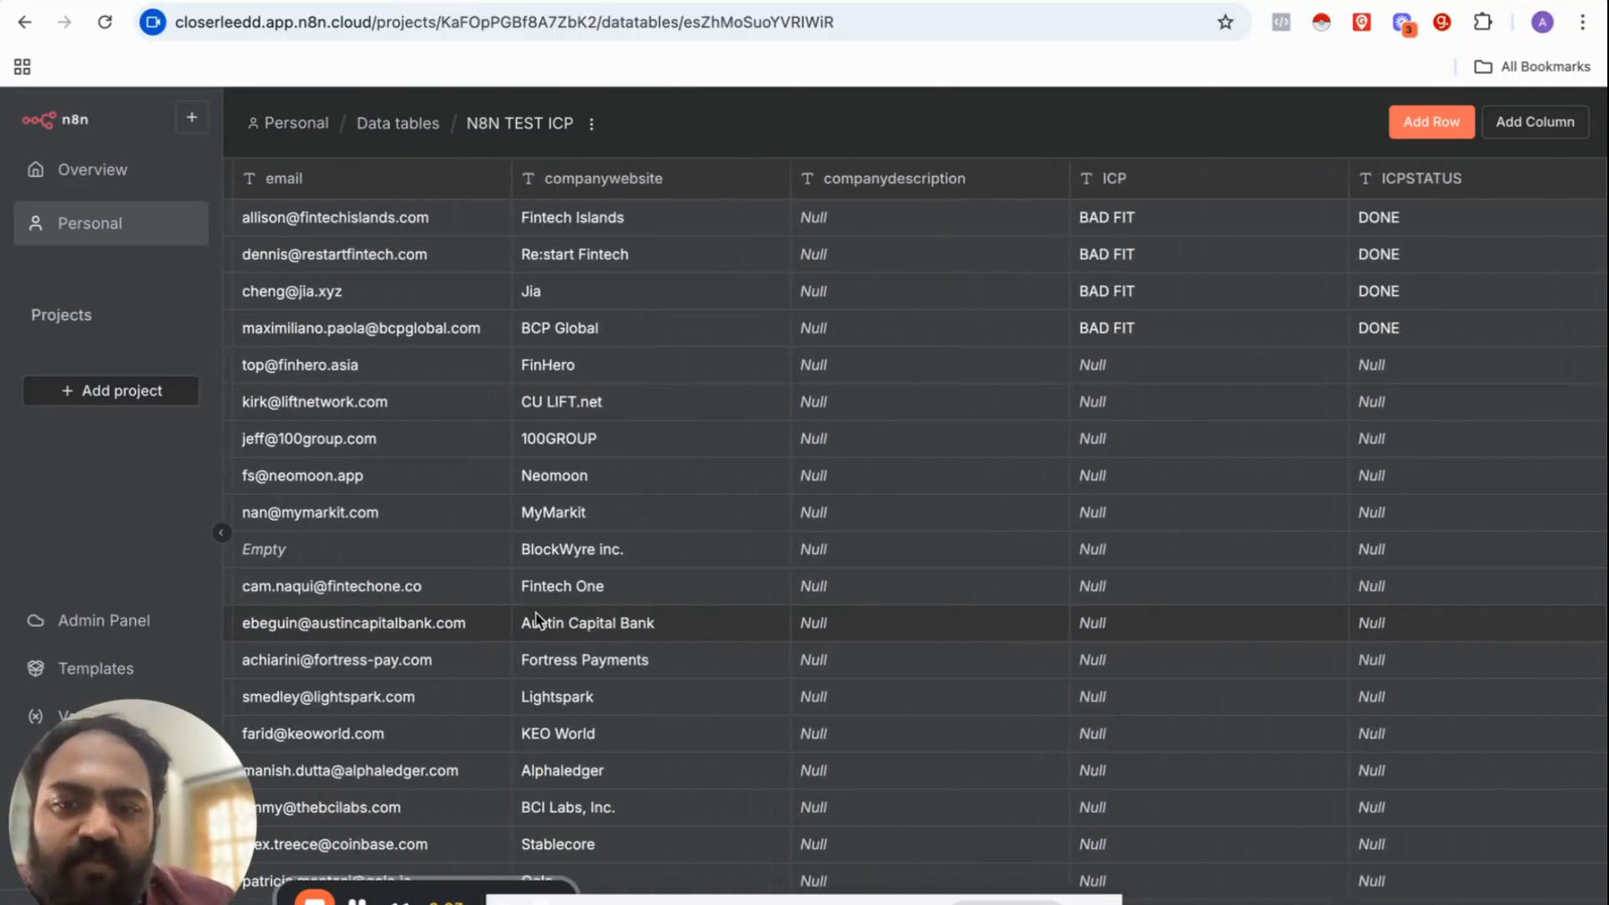